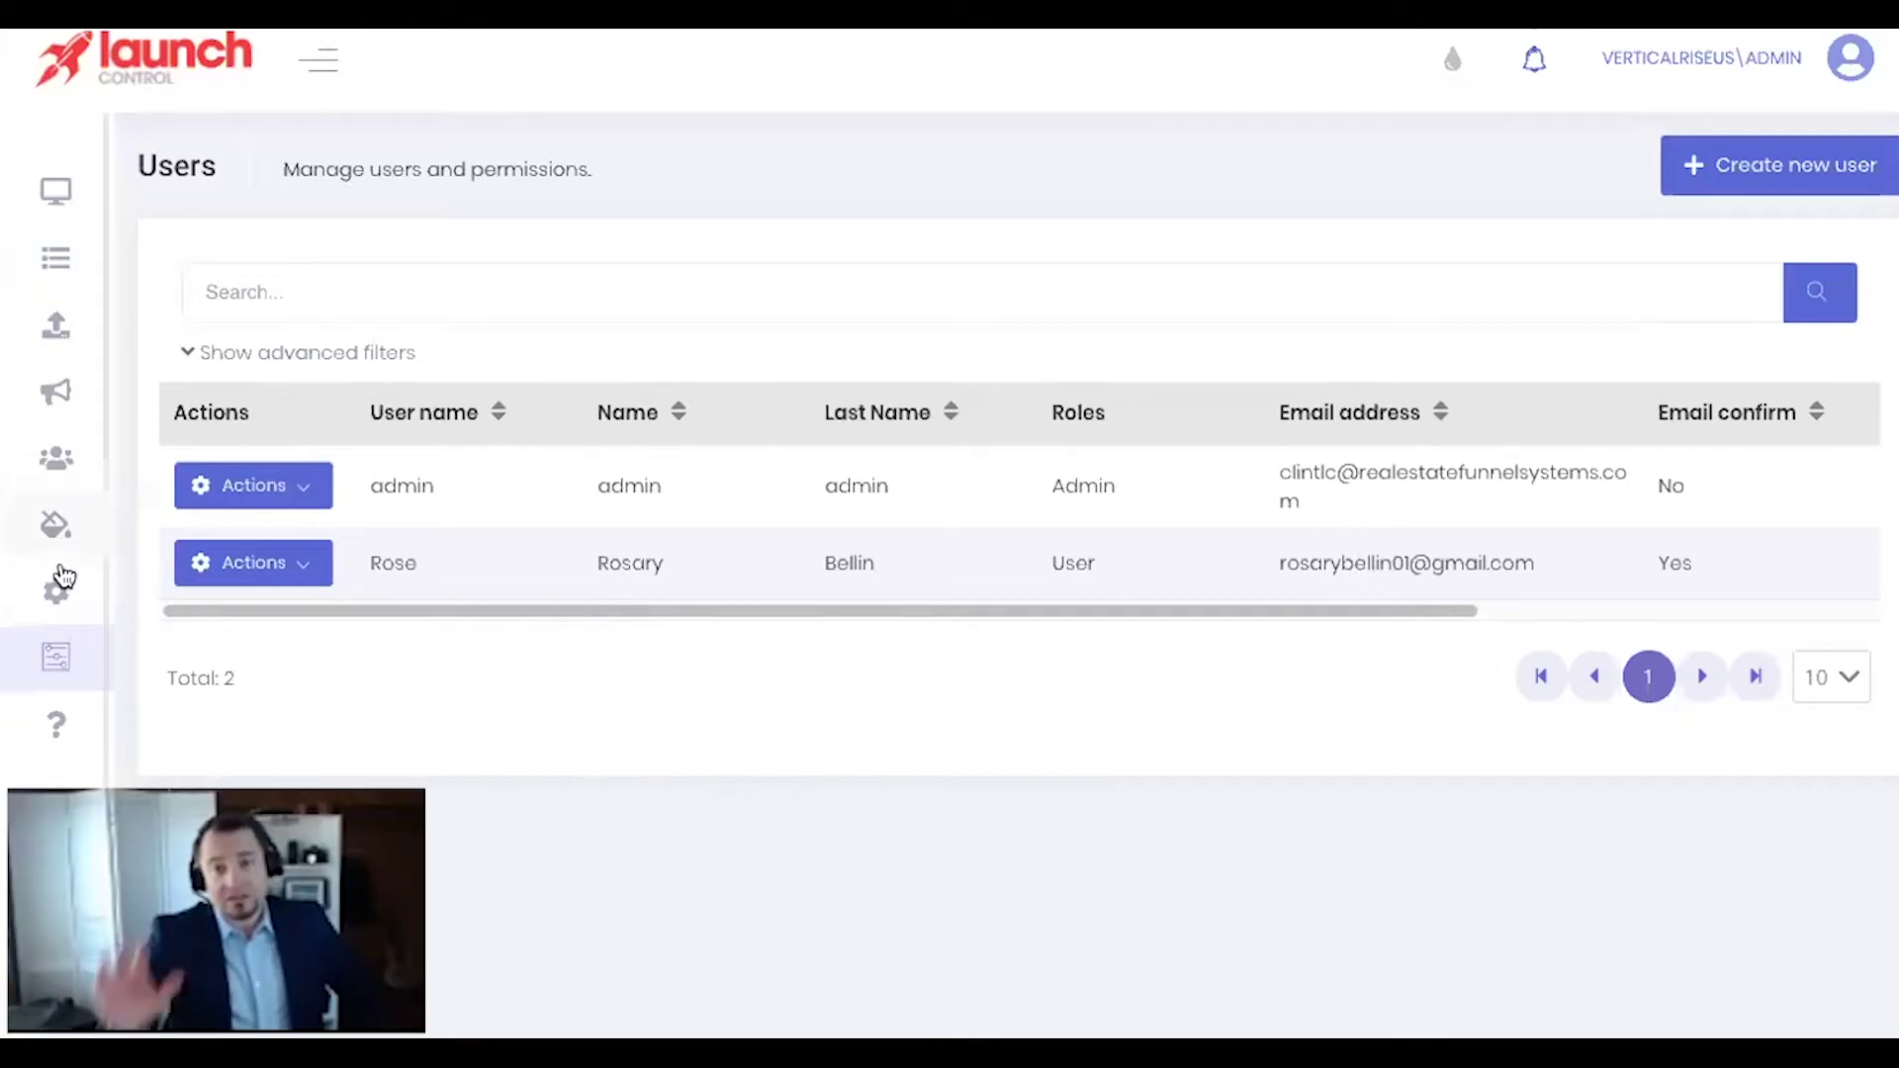
Step: Go to Settings > Message templates and open Rose Template Contest for editing
mouse_move(64, 590)
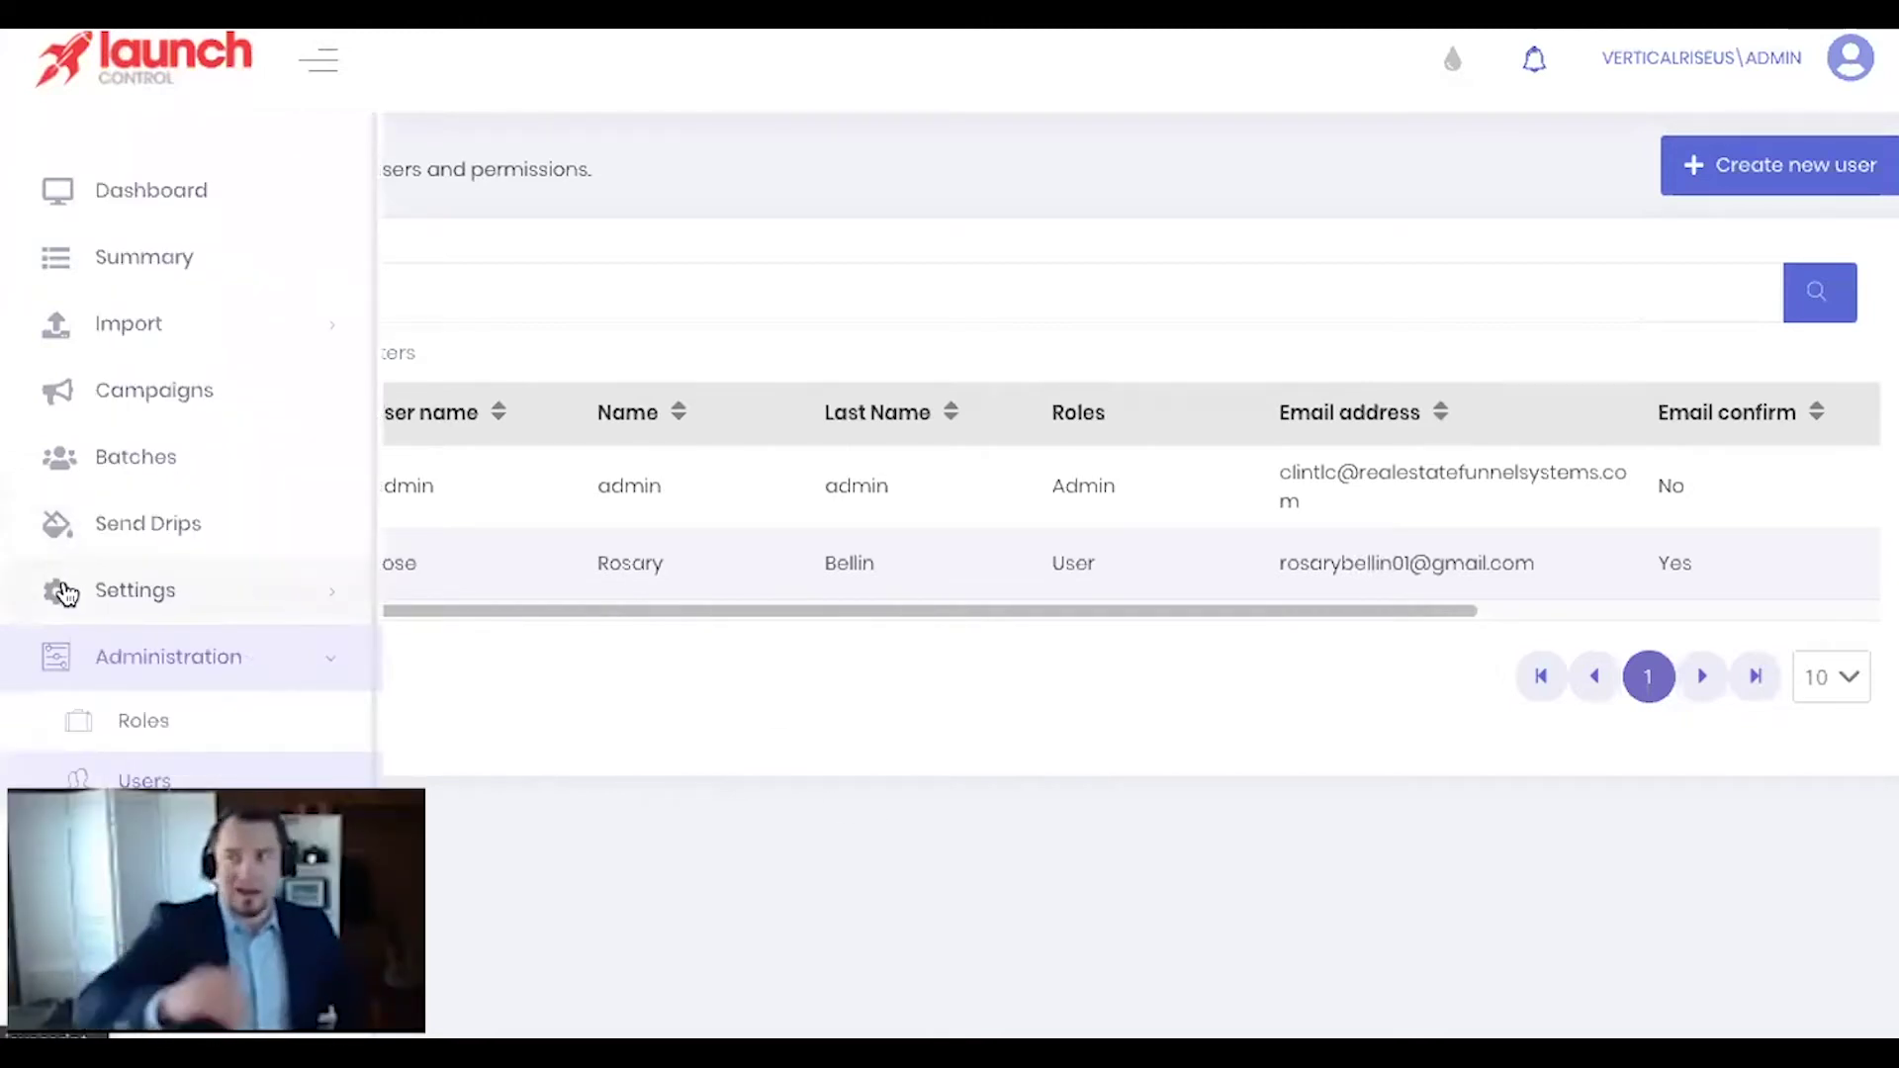
left_click(67, 590)
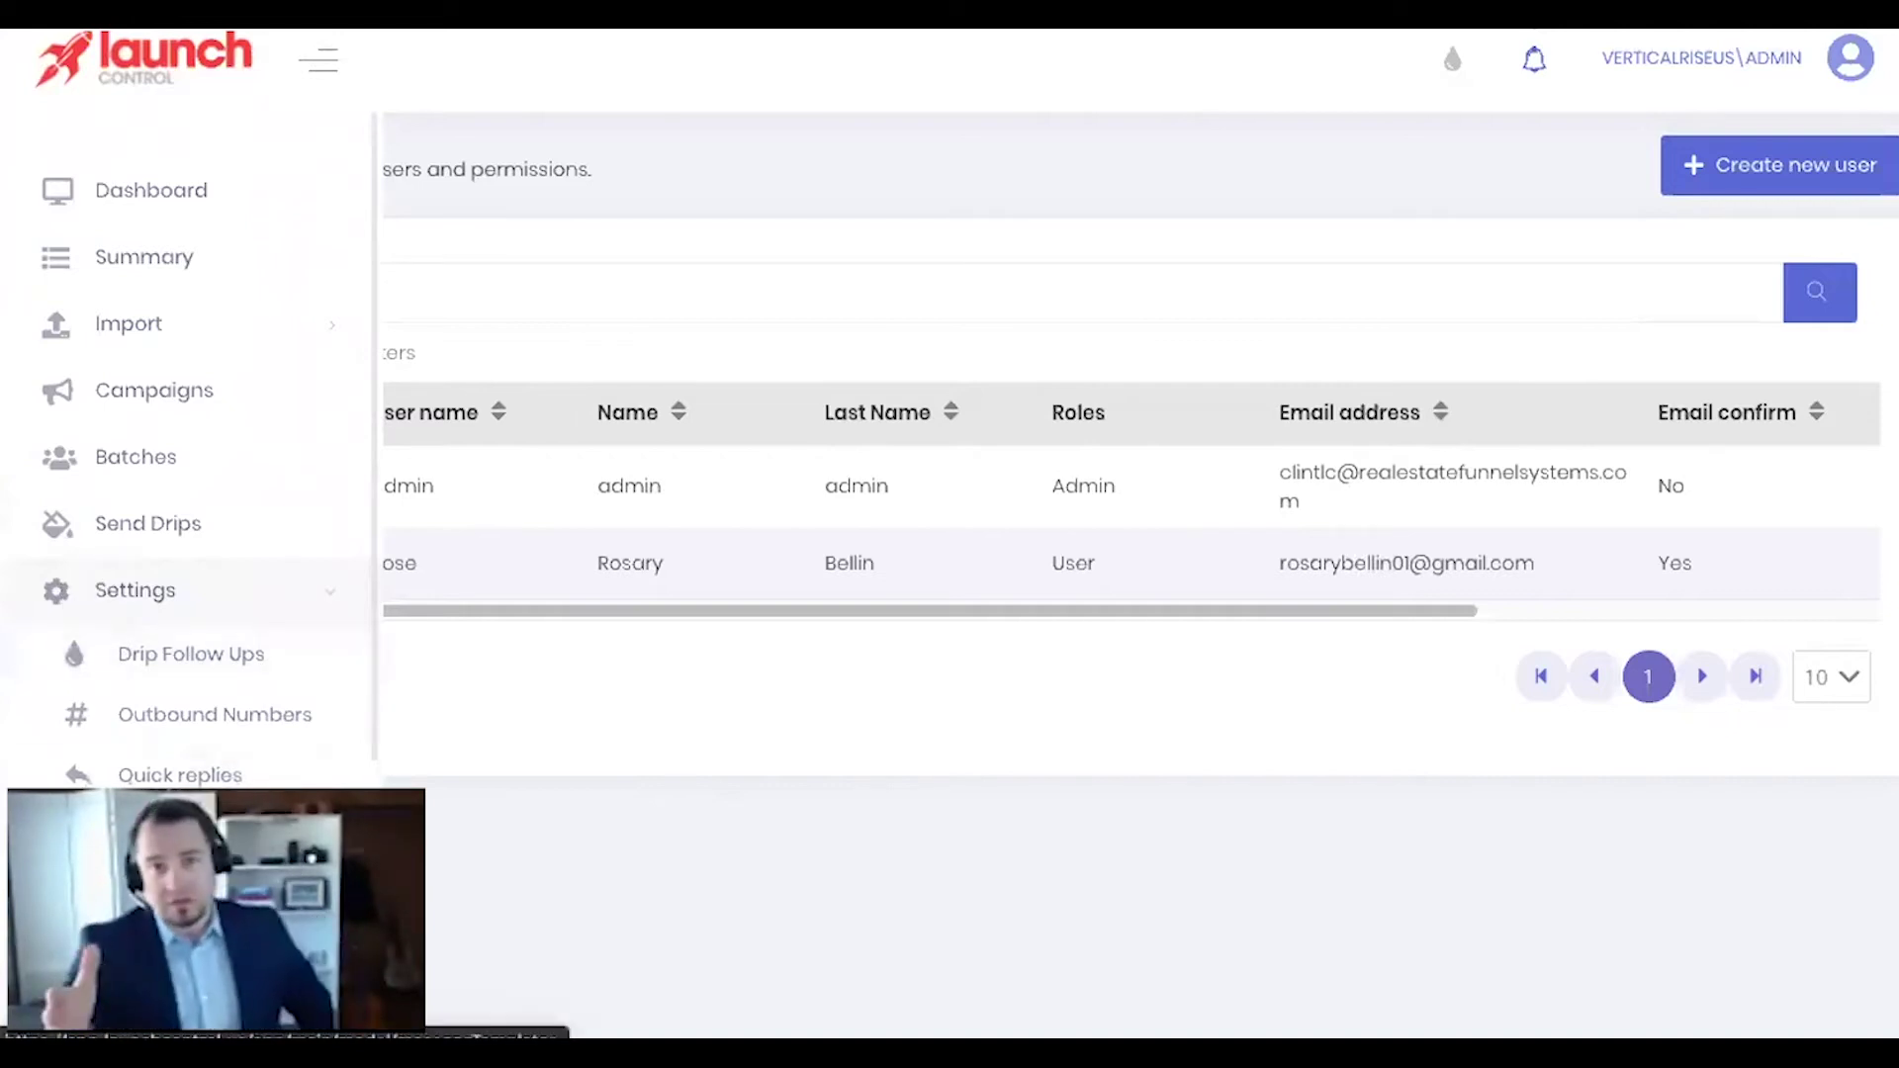
left_click(158, 770)
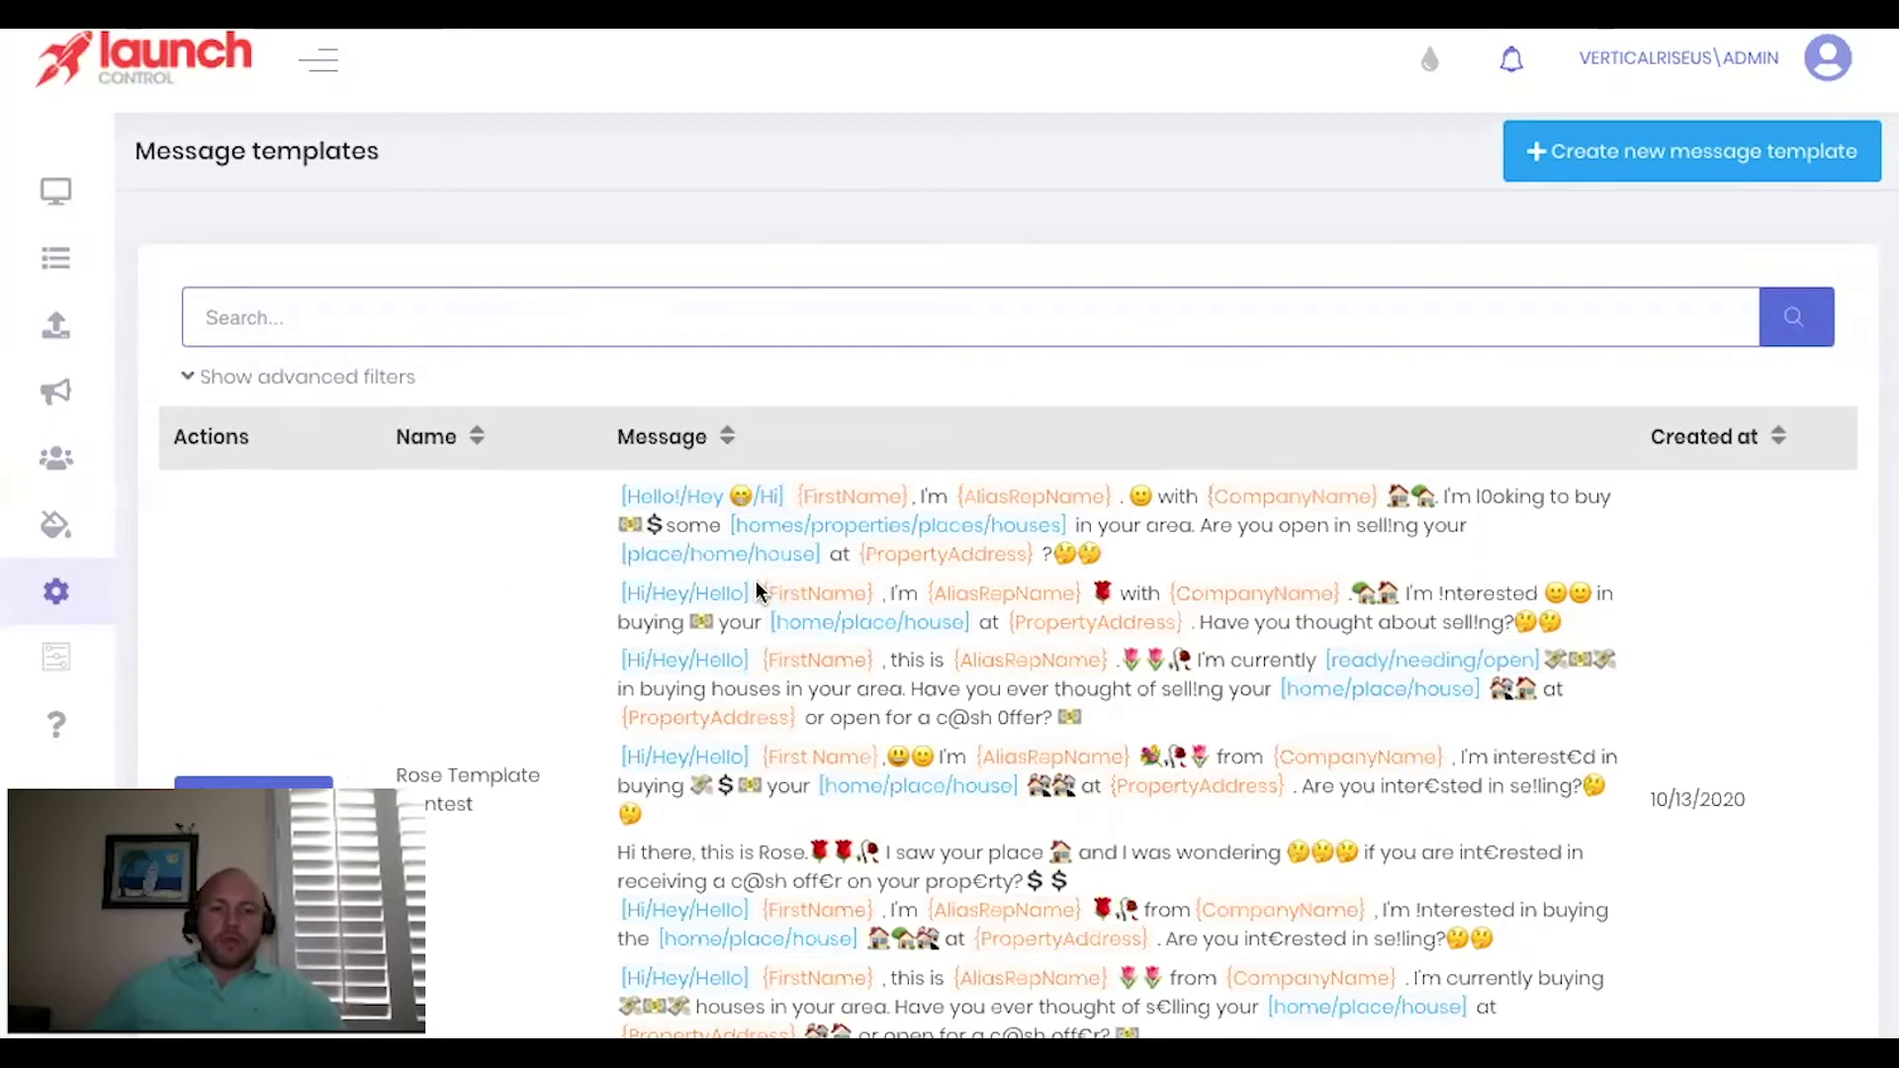
scroll(756, 579, "down", 20)
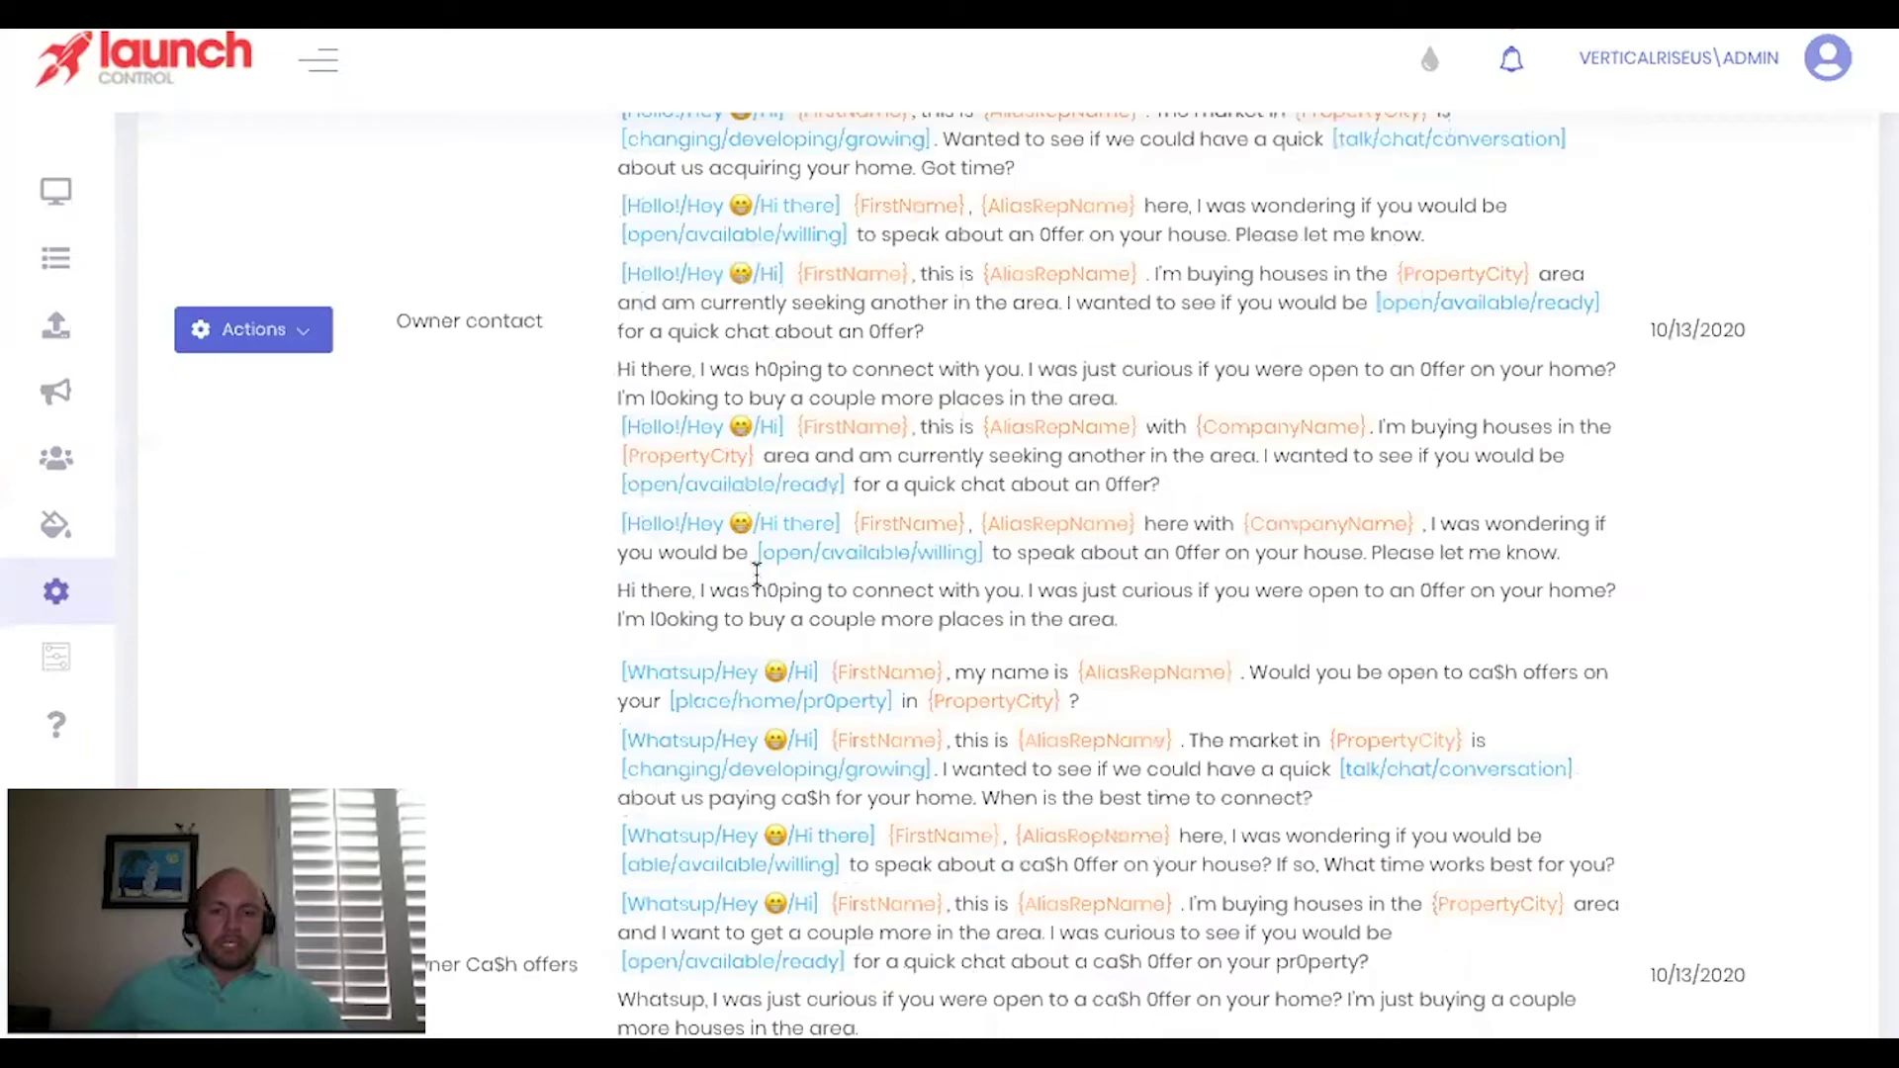
scroll(755, 574, "down", 20)
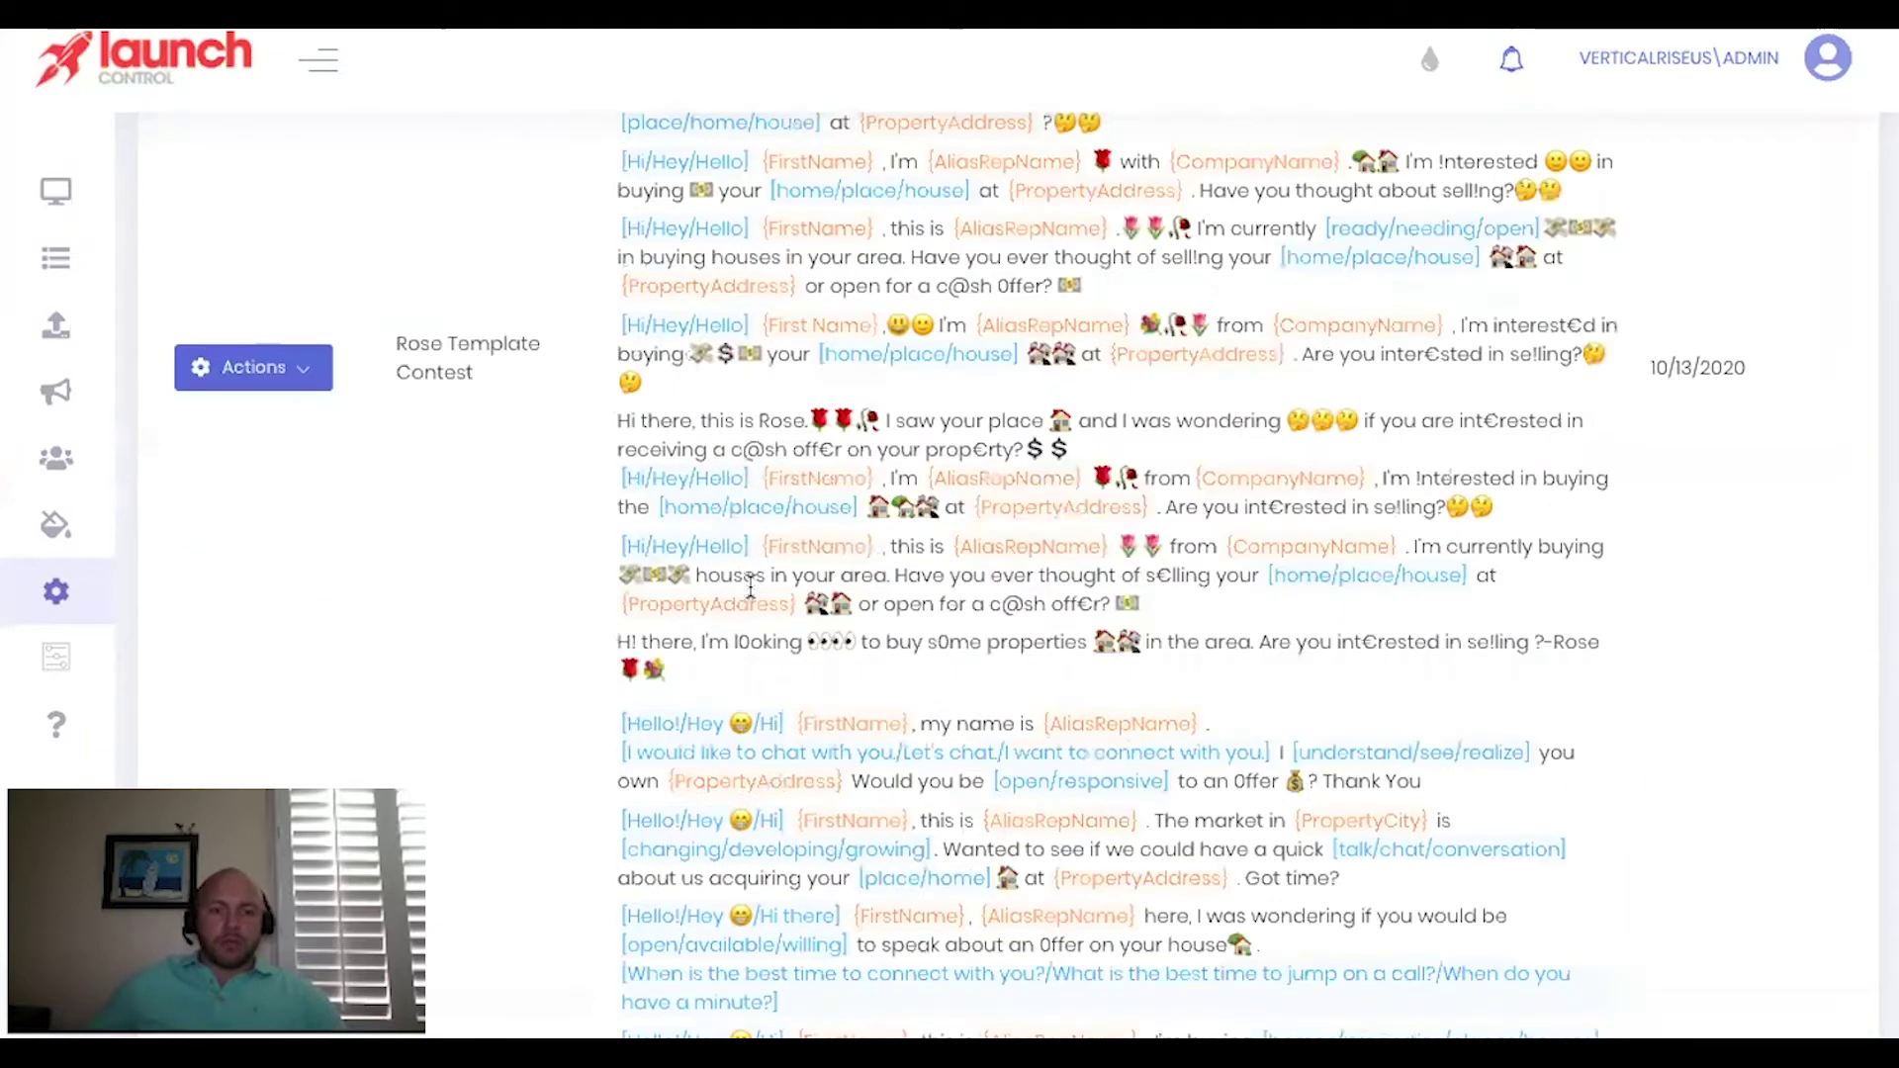
scroll(751, 587, "up", 4)
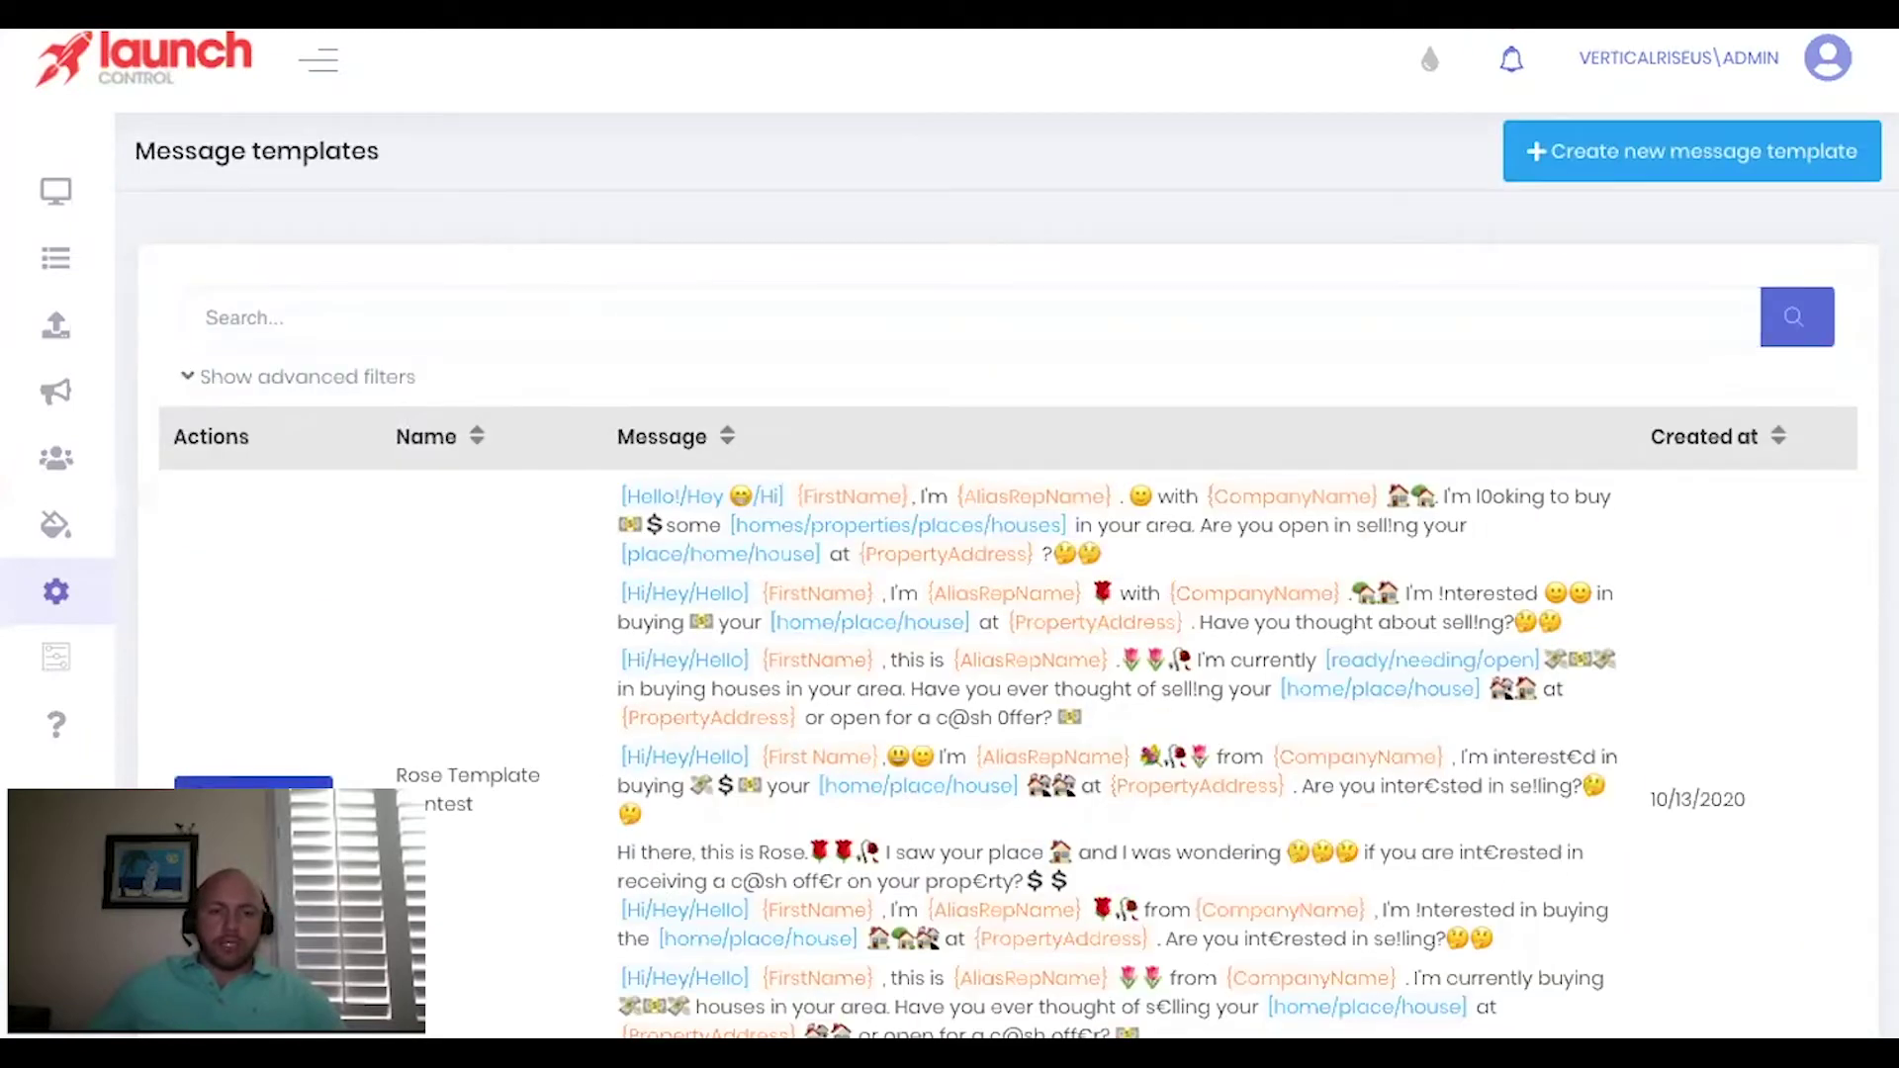
left_click(976, 628)
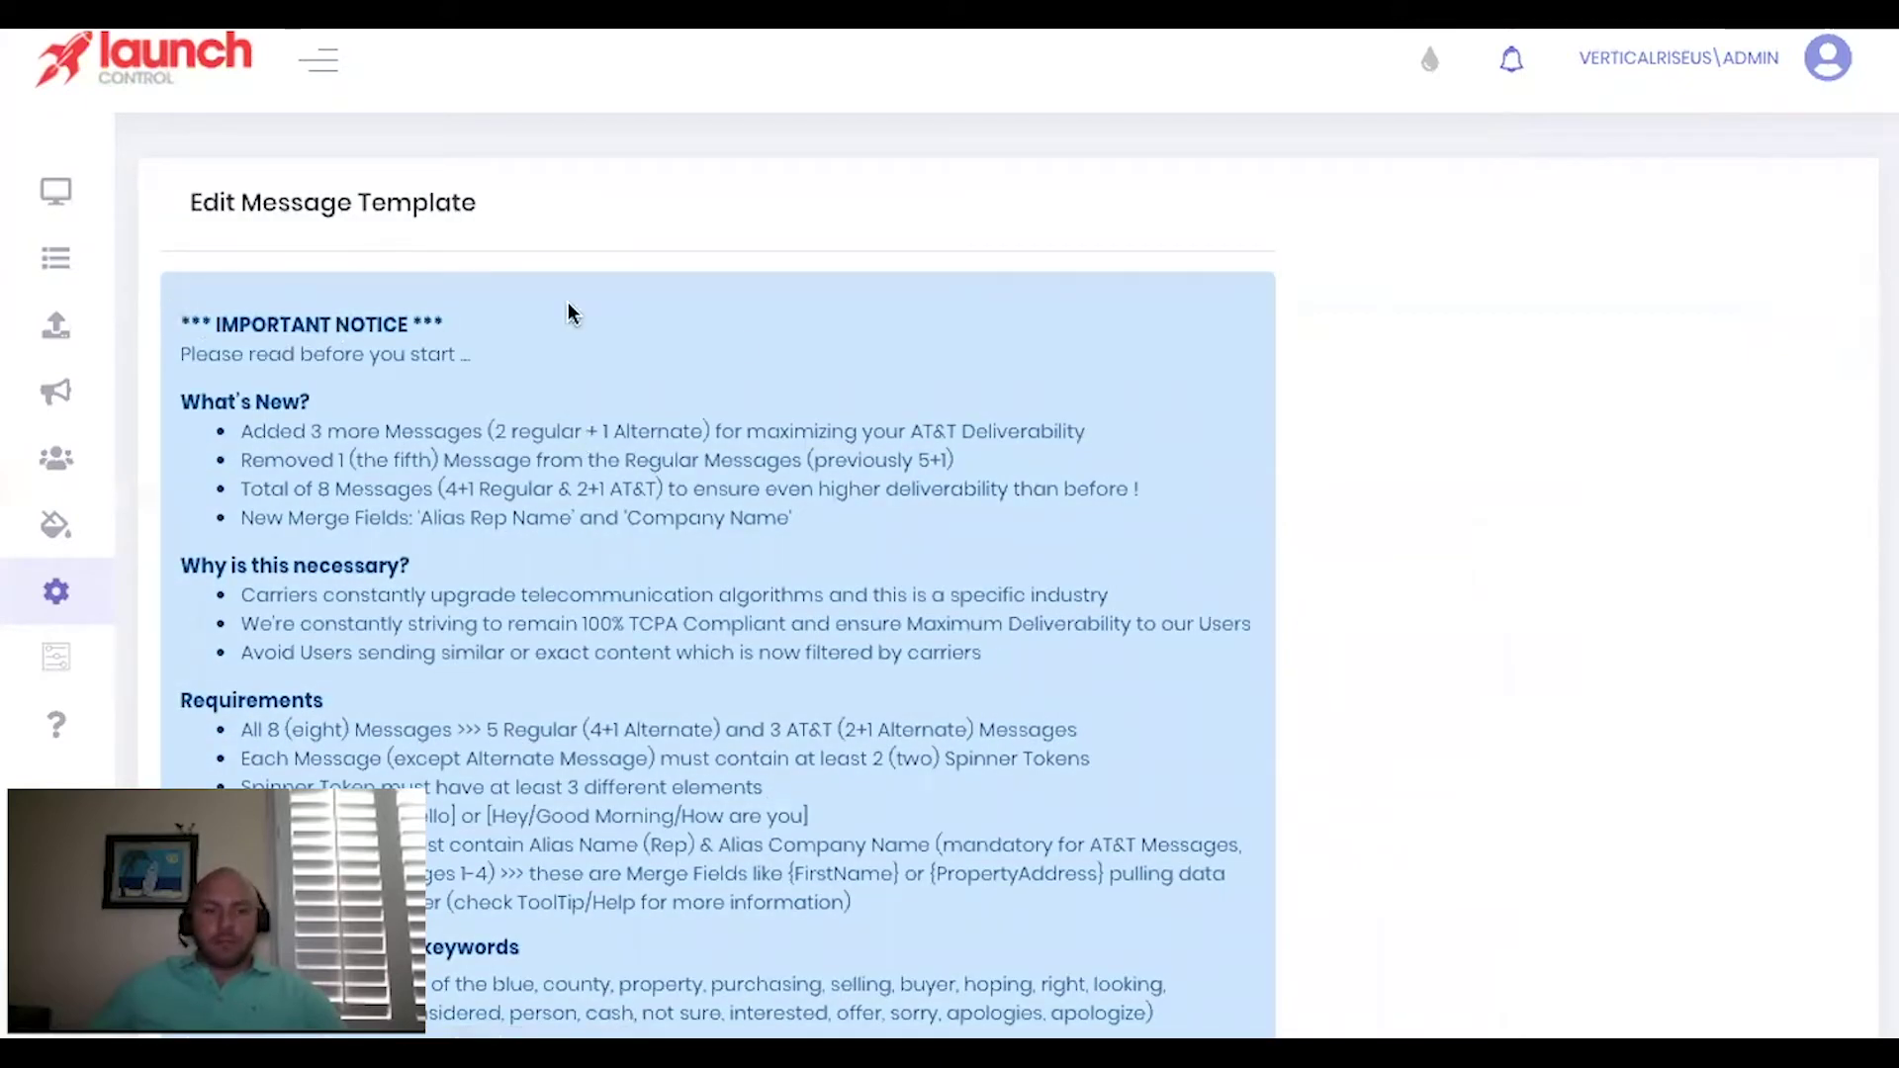
scroll(830, 573, "down", 3)
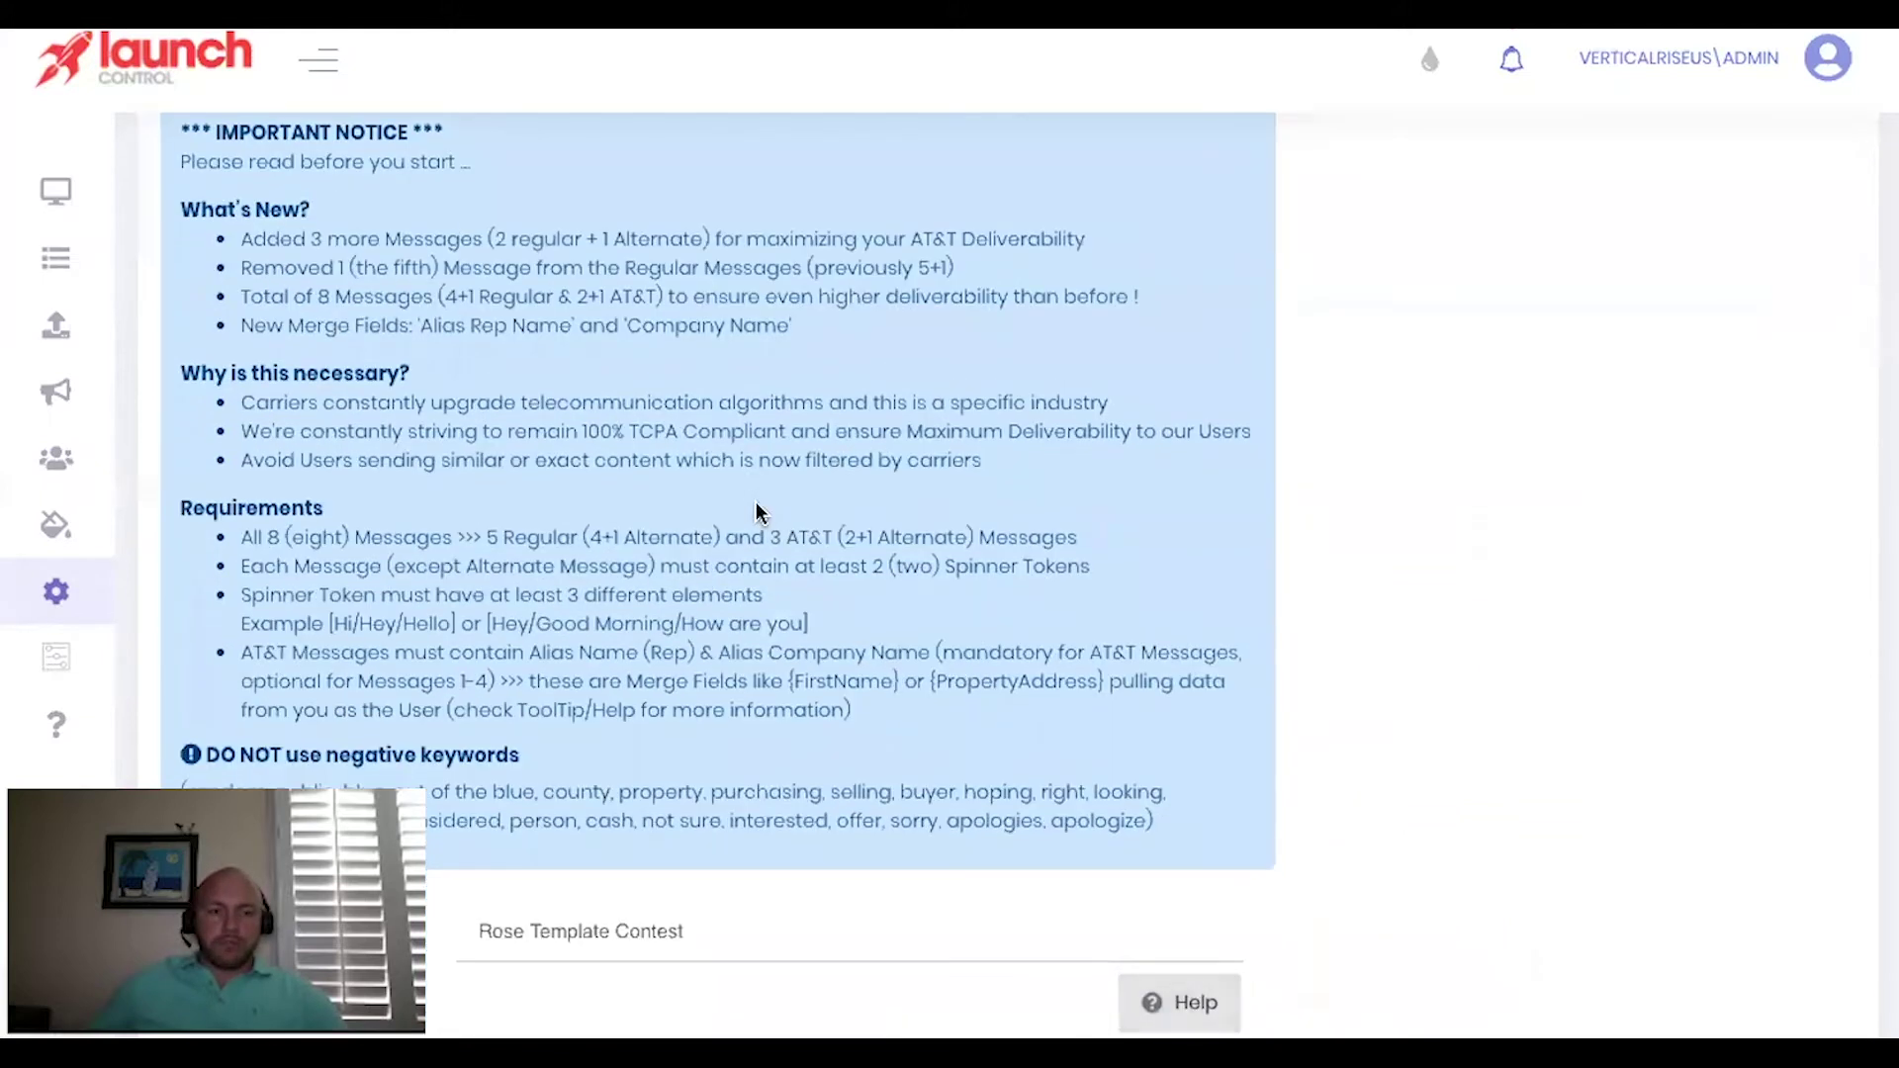
scroll(755, 501, "up", 3)
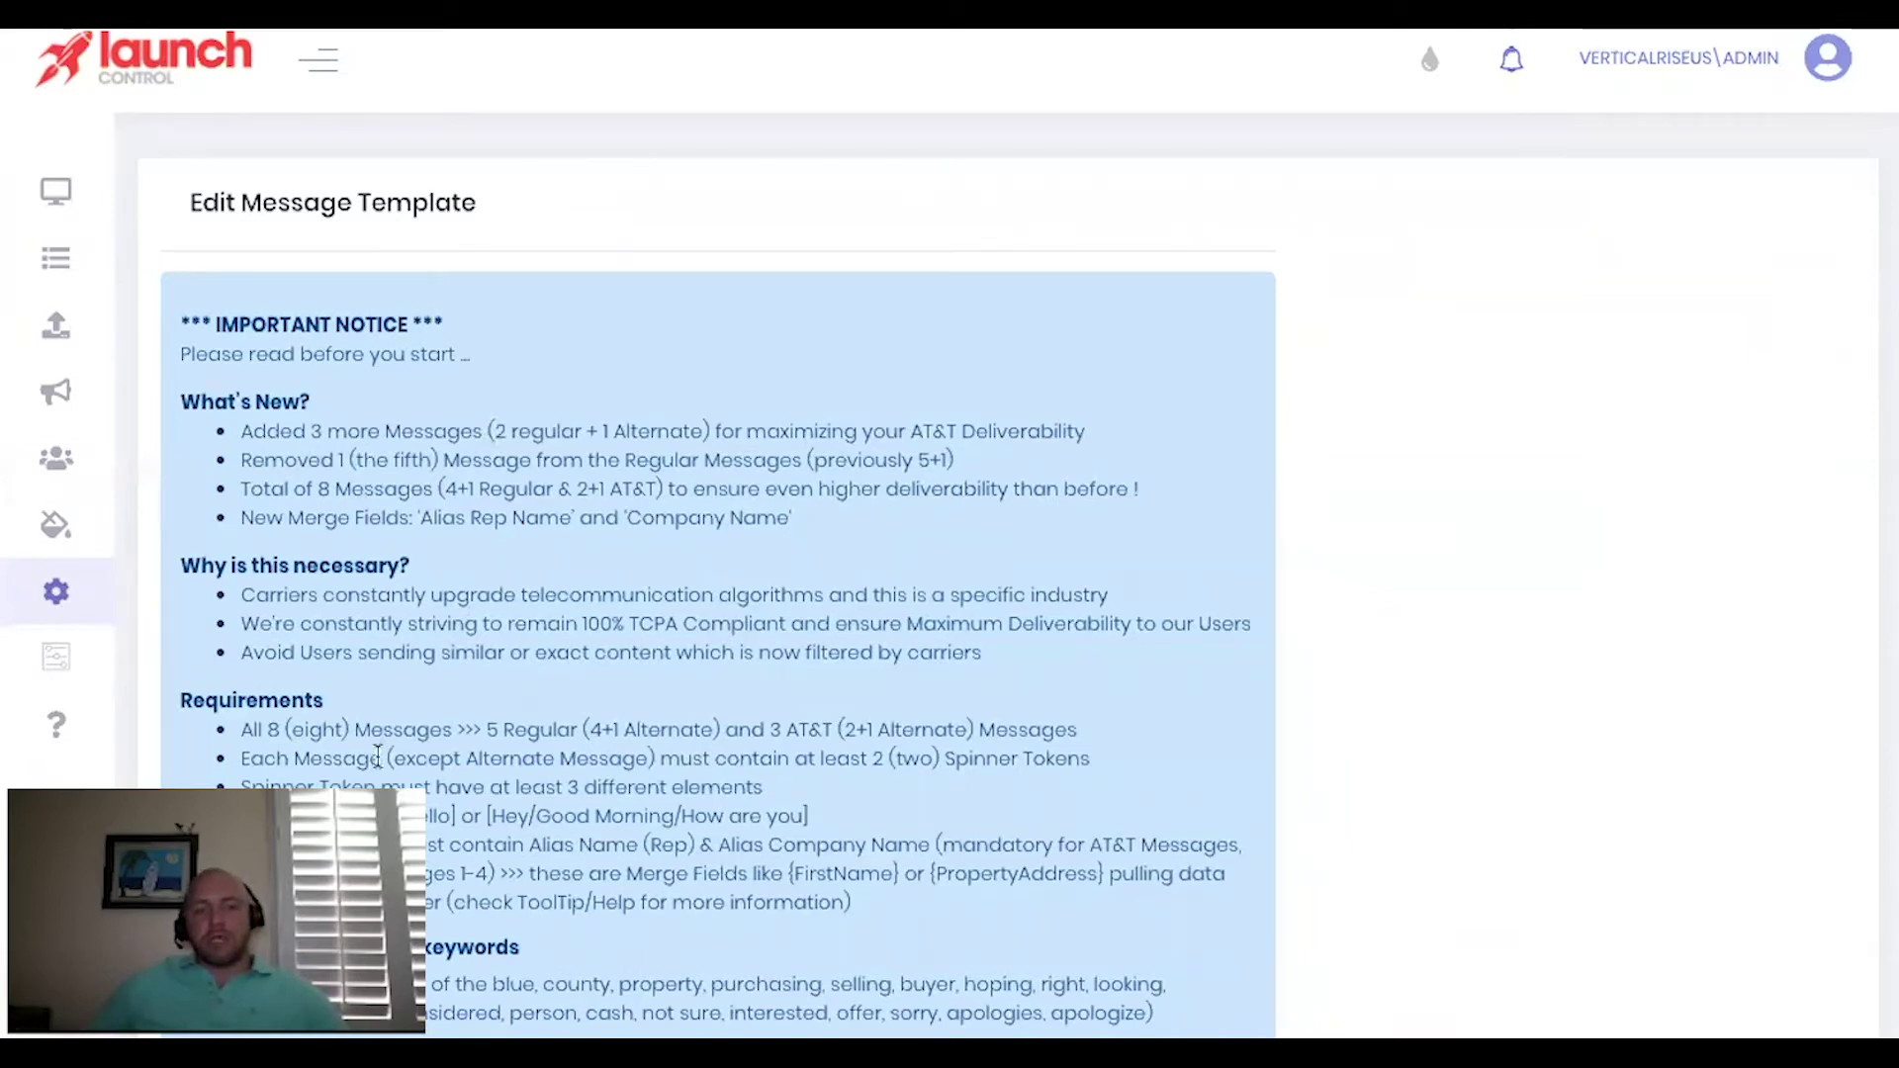
scroll(842, 614, "down", 1)
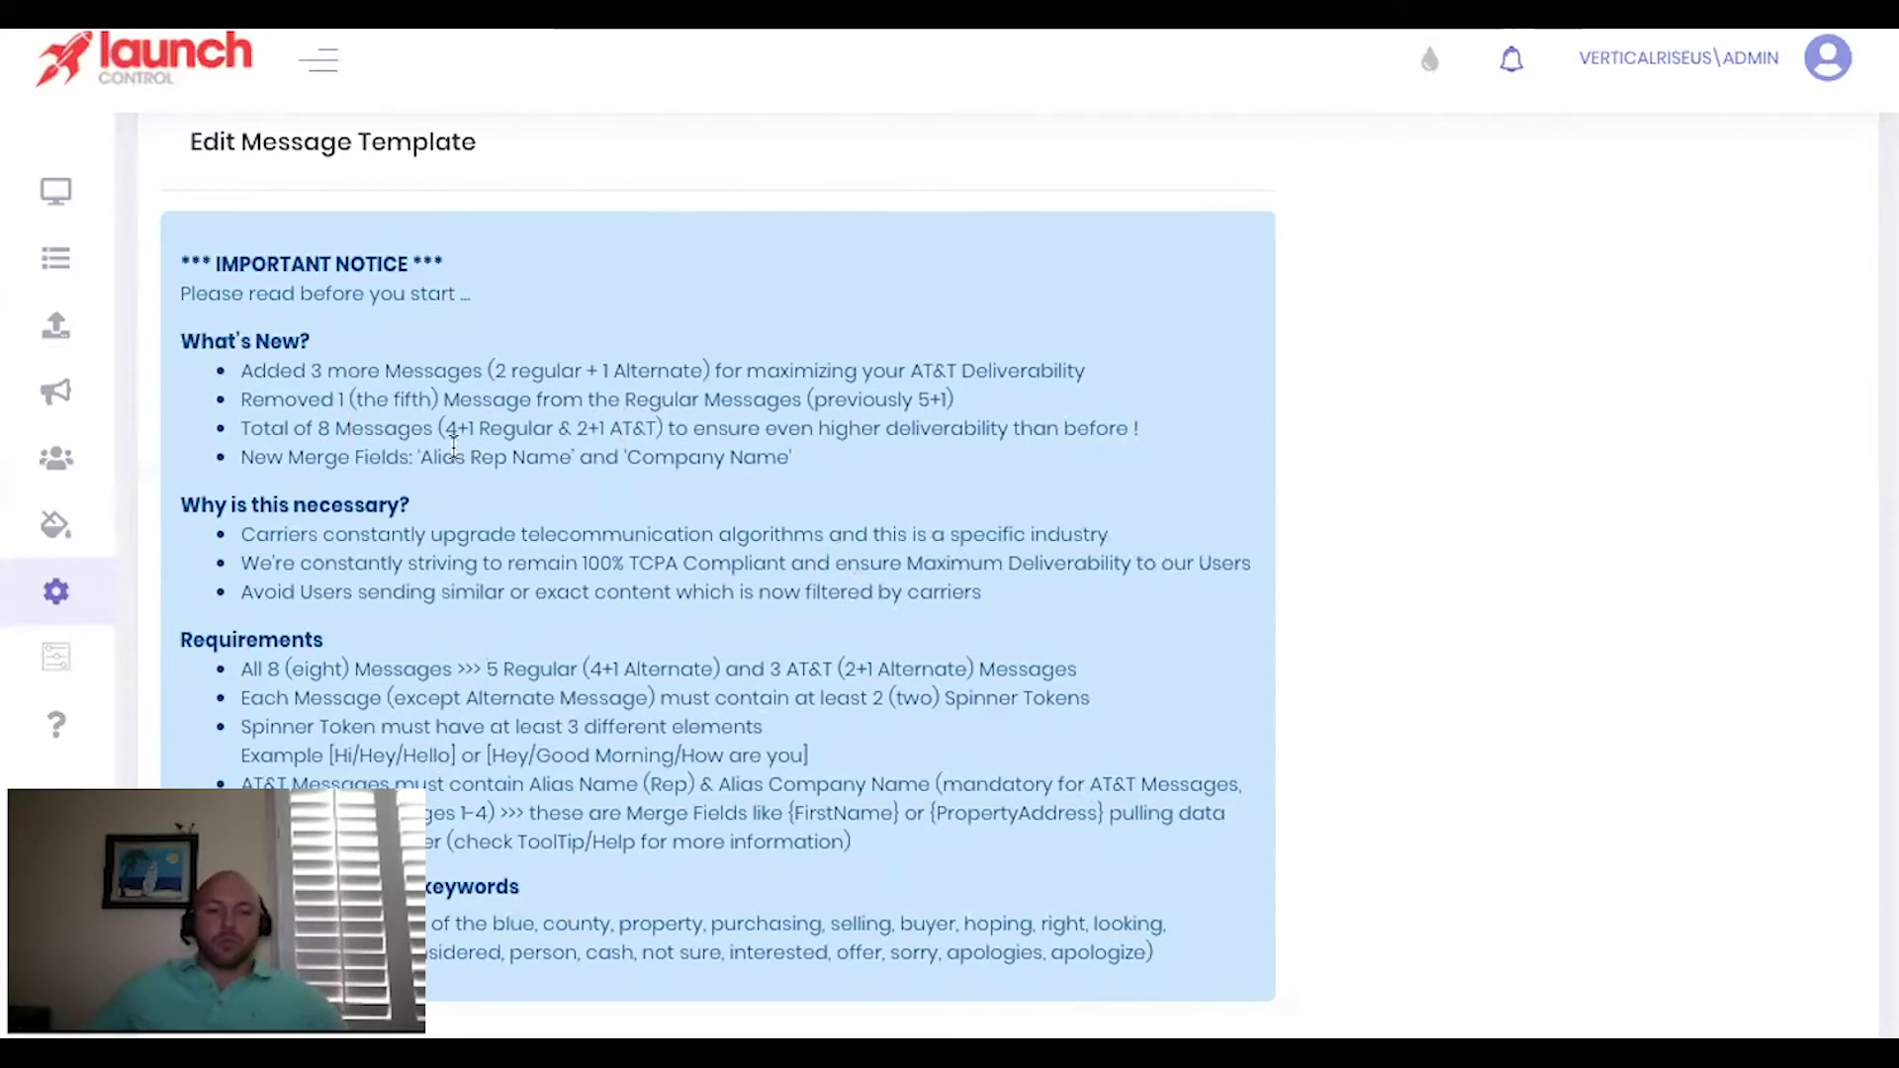
scroll(660, 398, "down", 5)
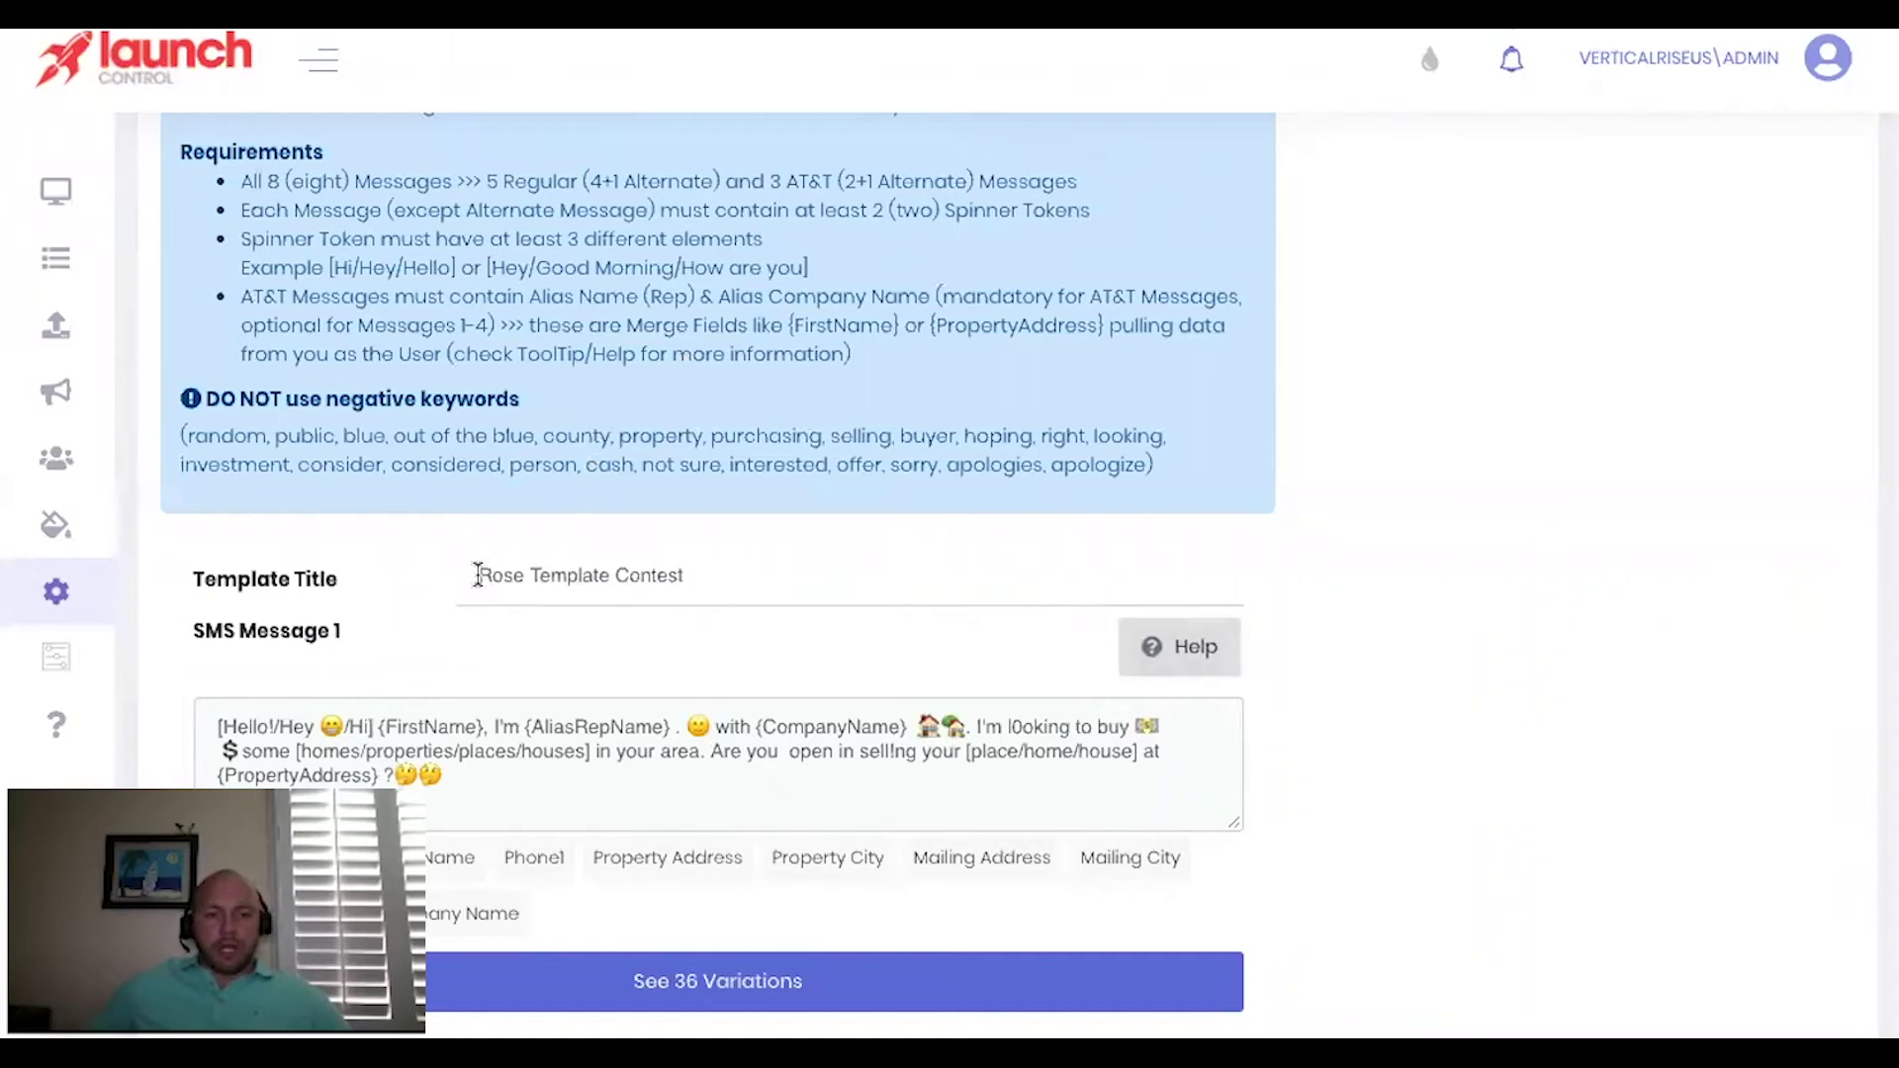
left_click_drag(473, 574, 770, 573)
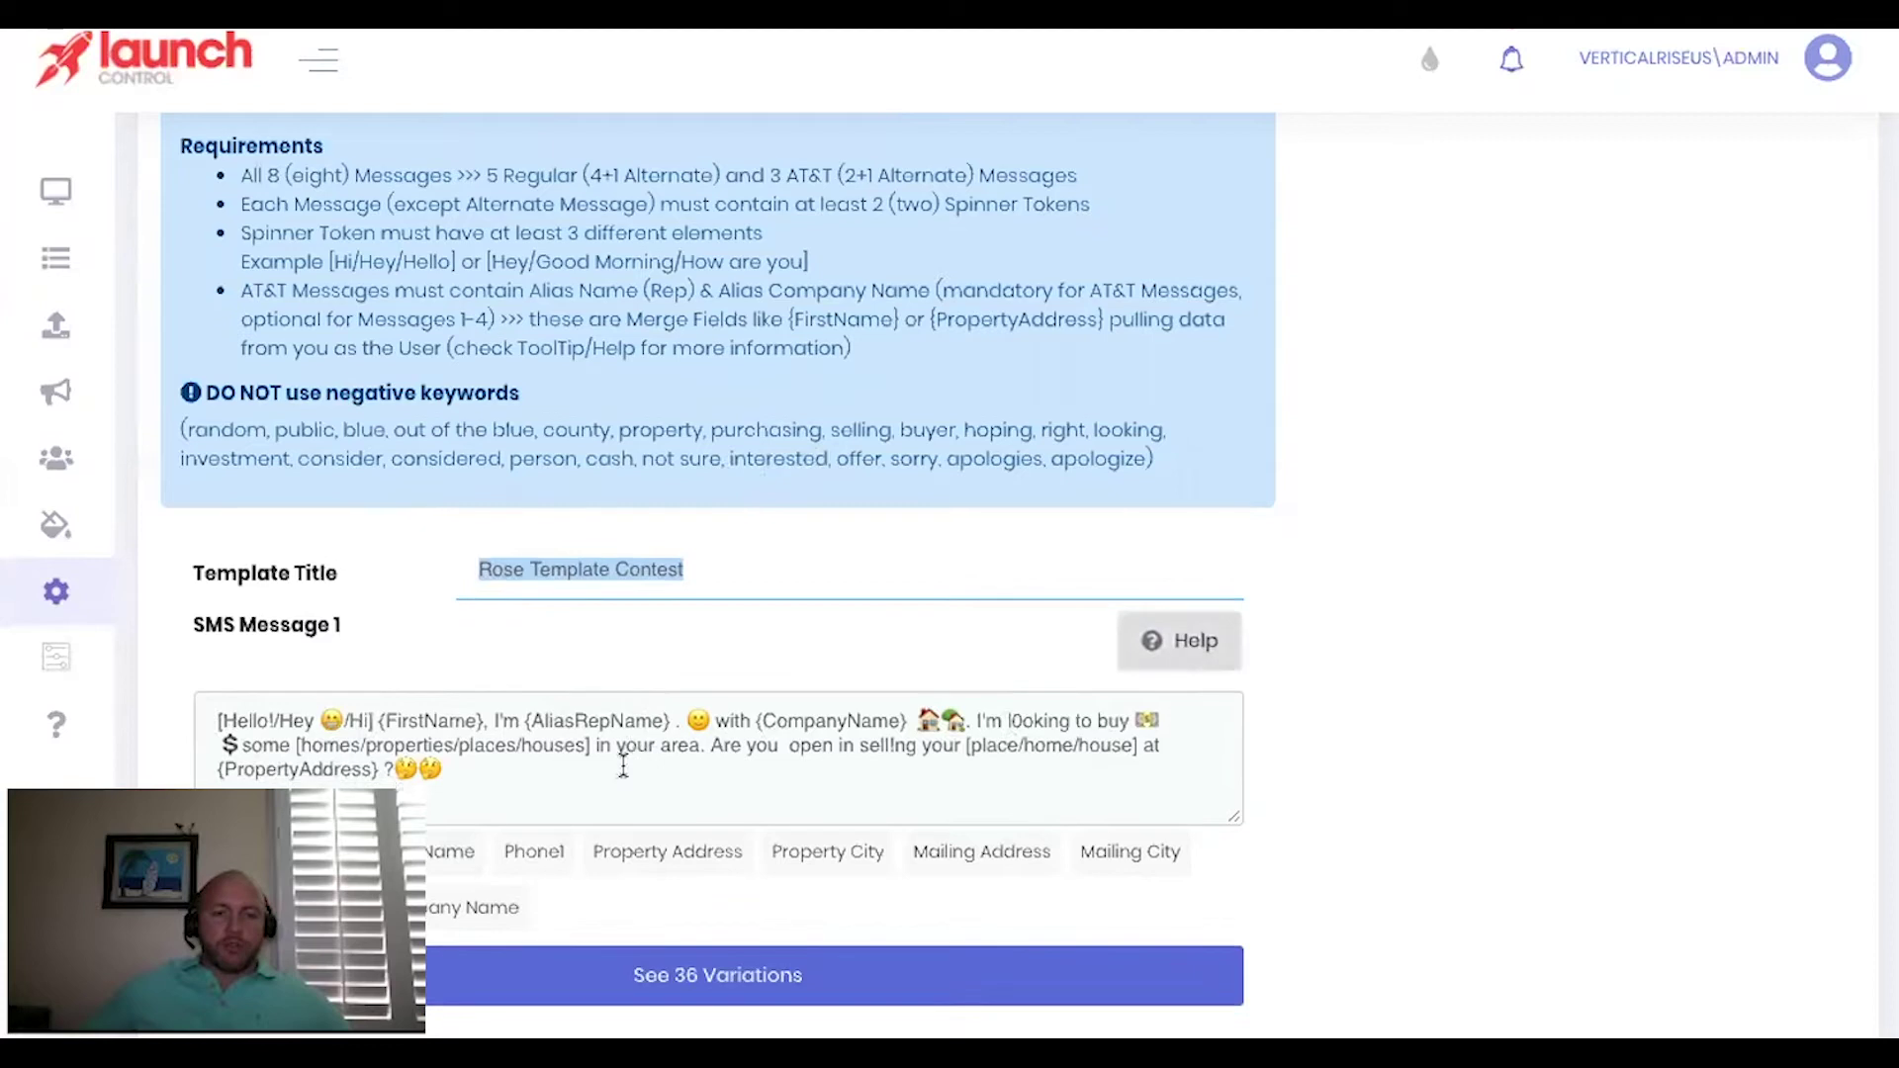
scroll(623, 767, "down", 4)
scroll(615, 785, "up", 2)
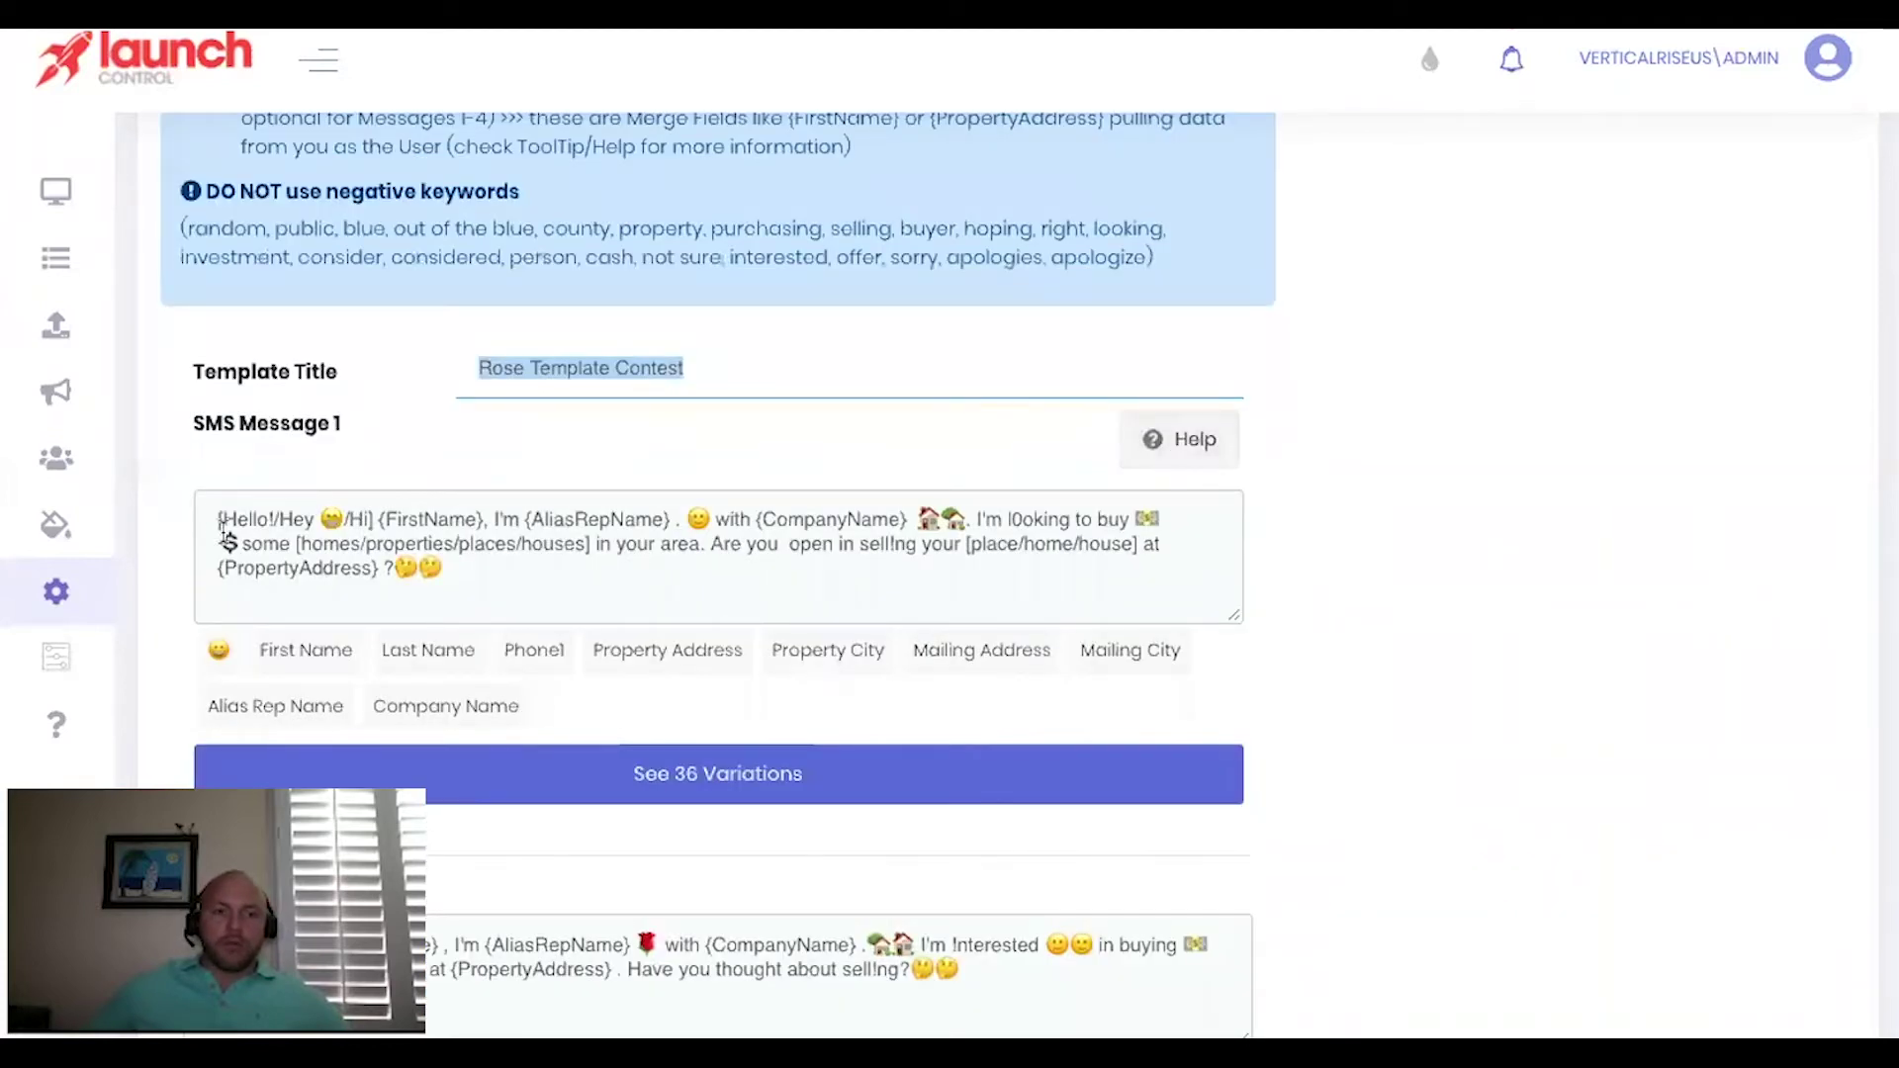
scroll(424, 447, "down", 1)
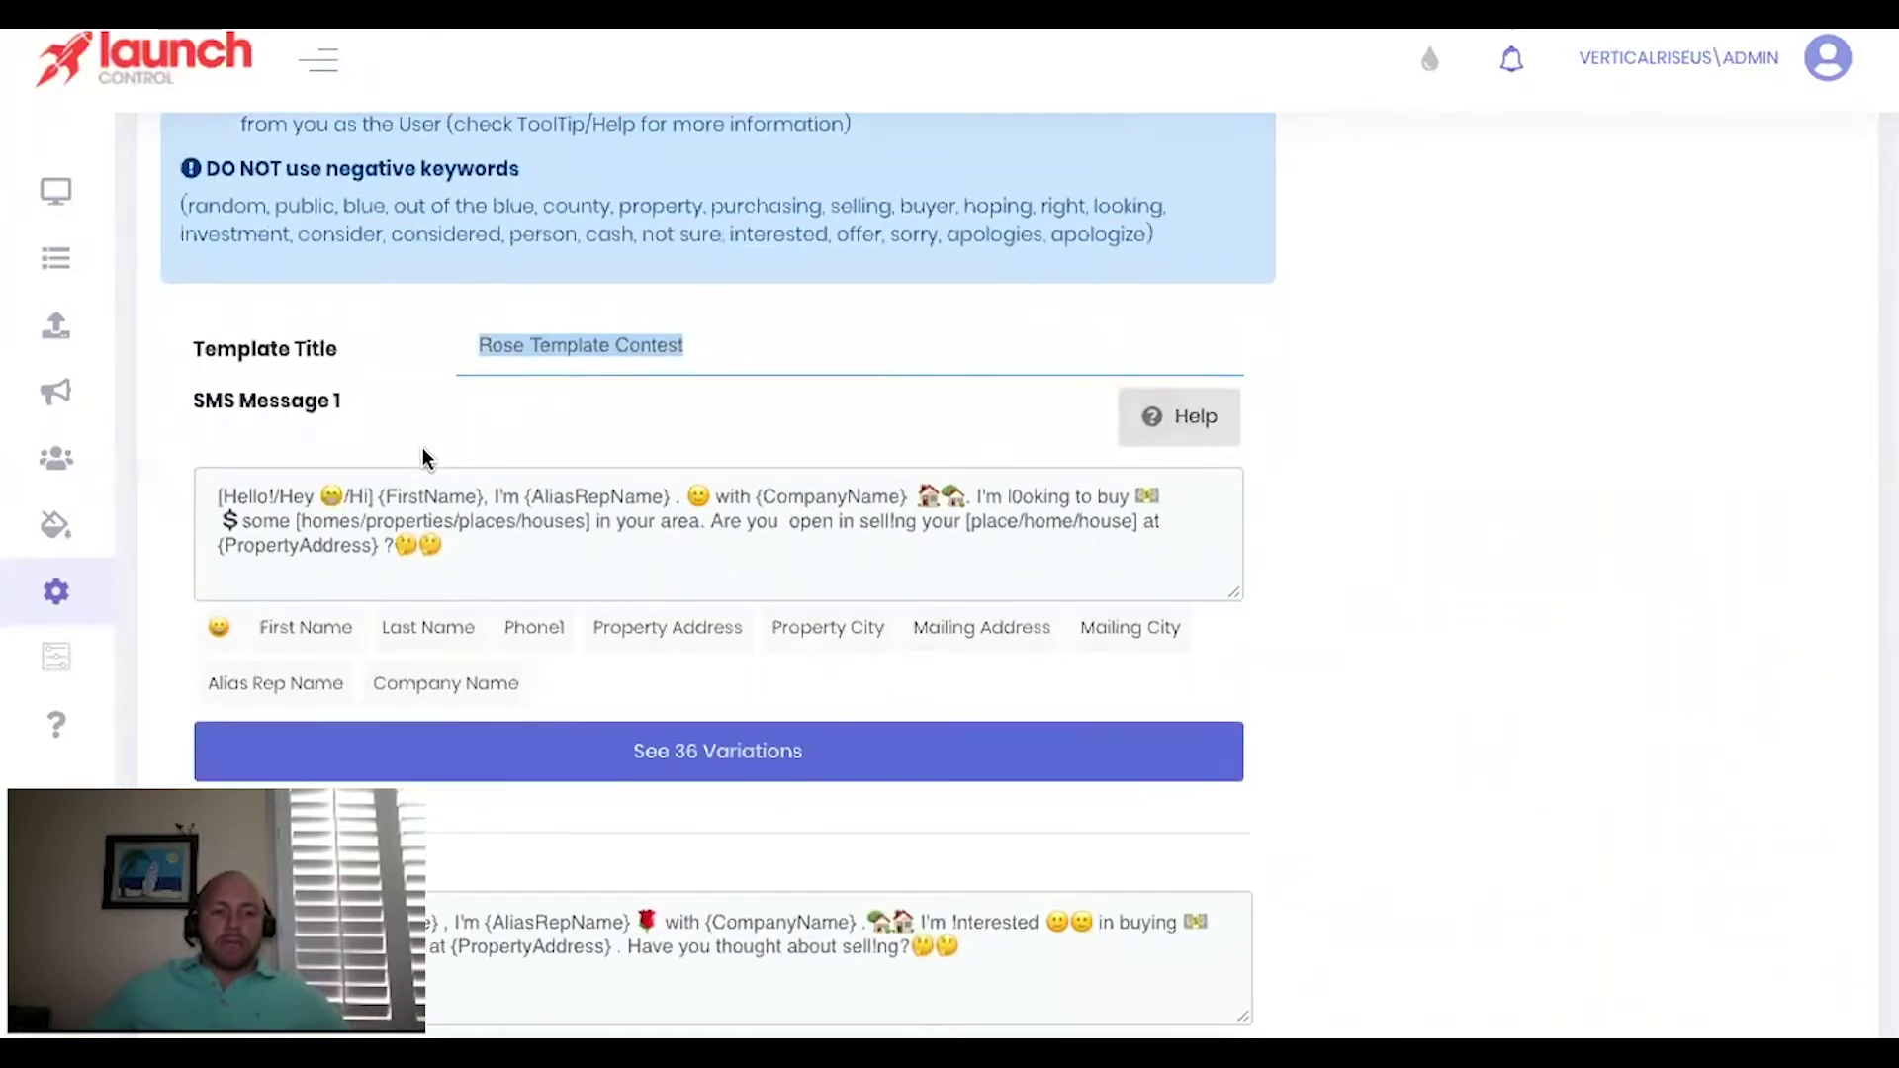
left_click_drag(194, 406, 305, 454)
scroll(445, 555, "down", 3)
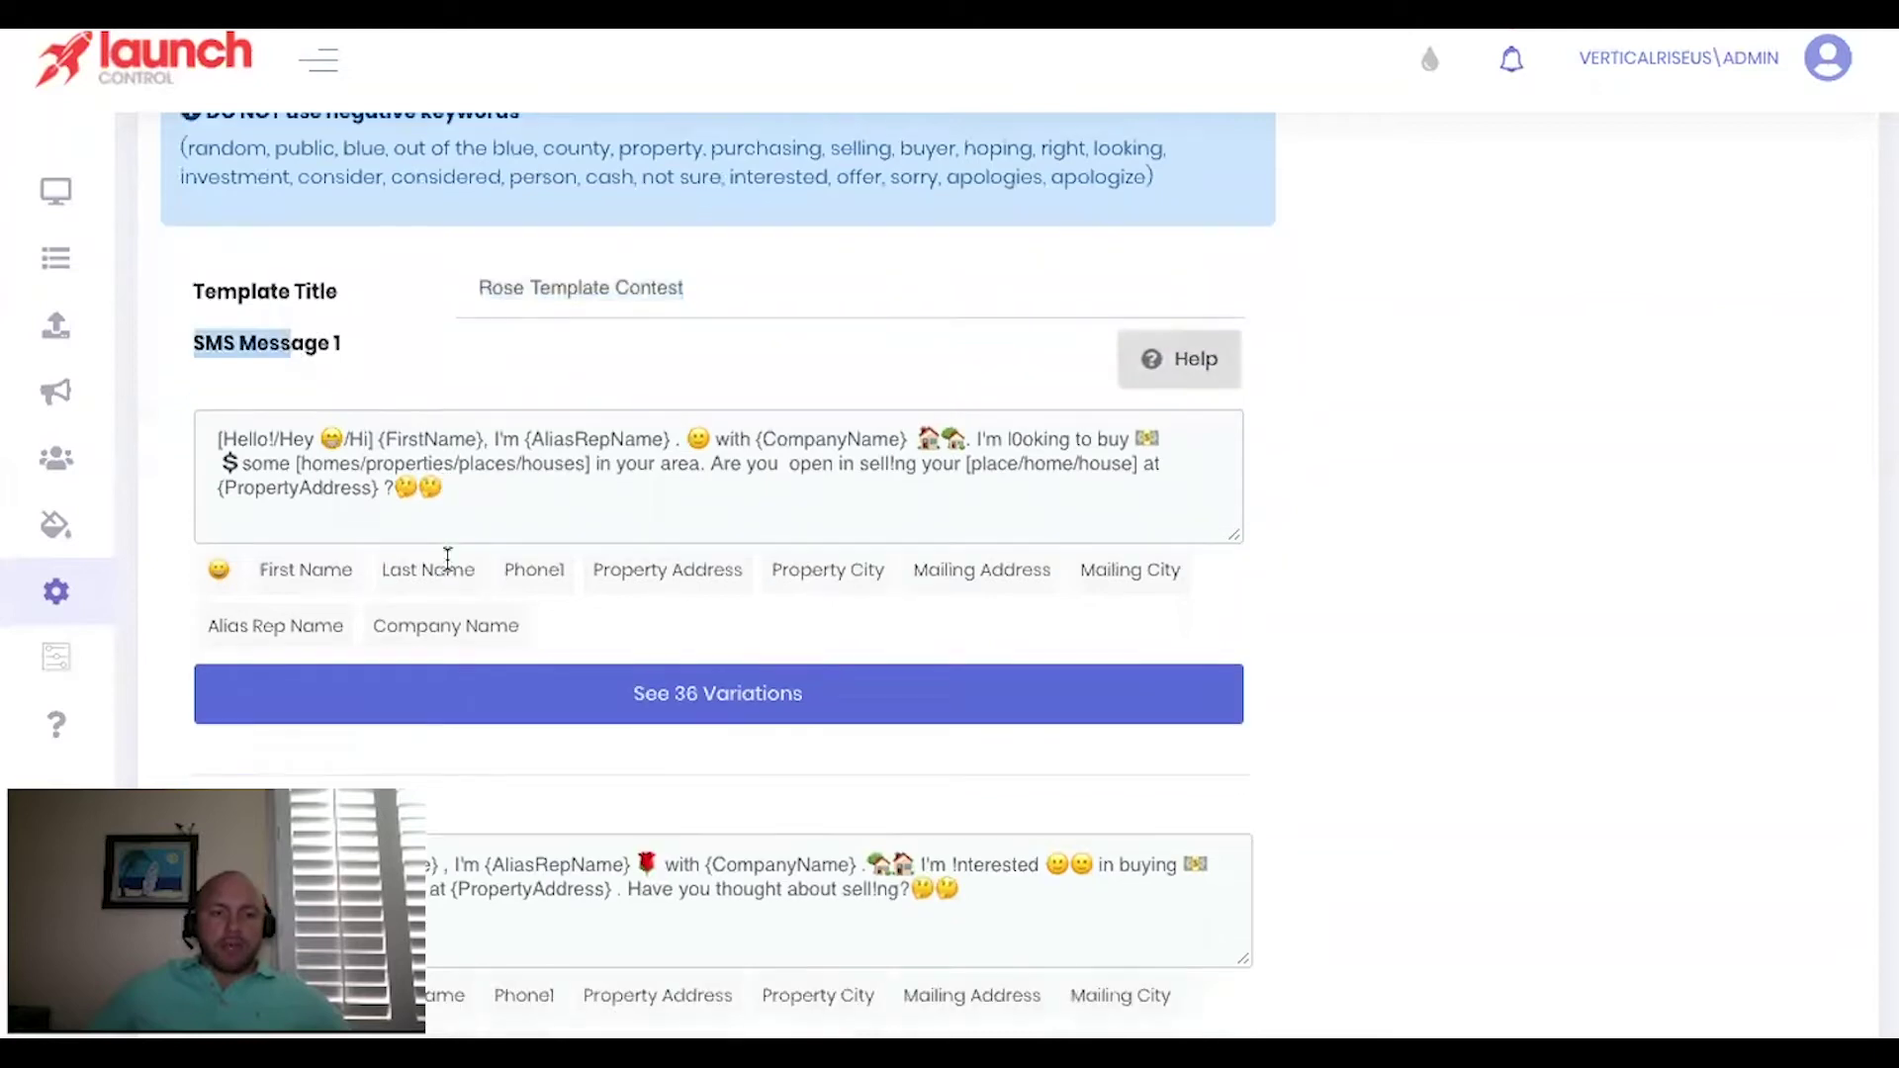
scroll(437, 573, "down", 11)
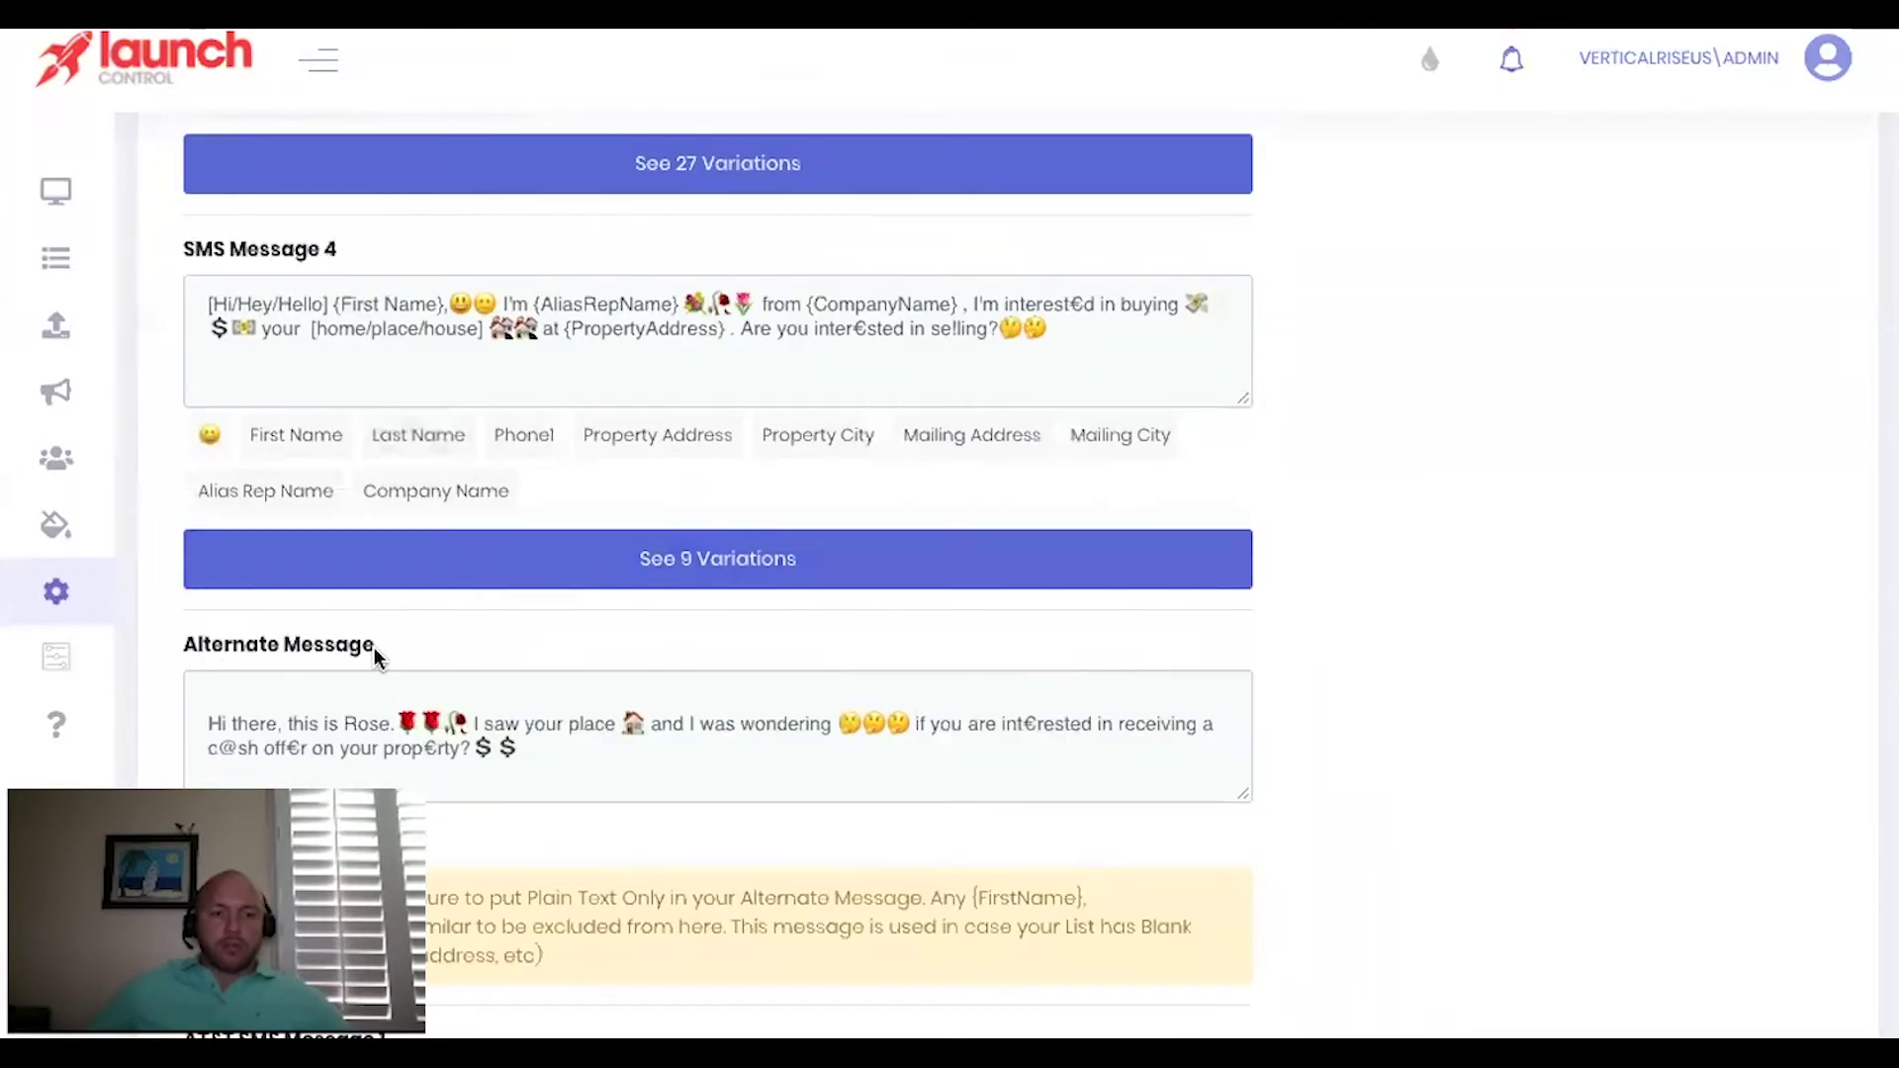
scroll(374, 652, "down", 5)
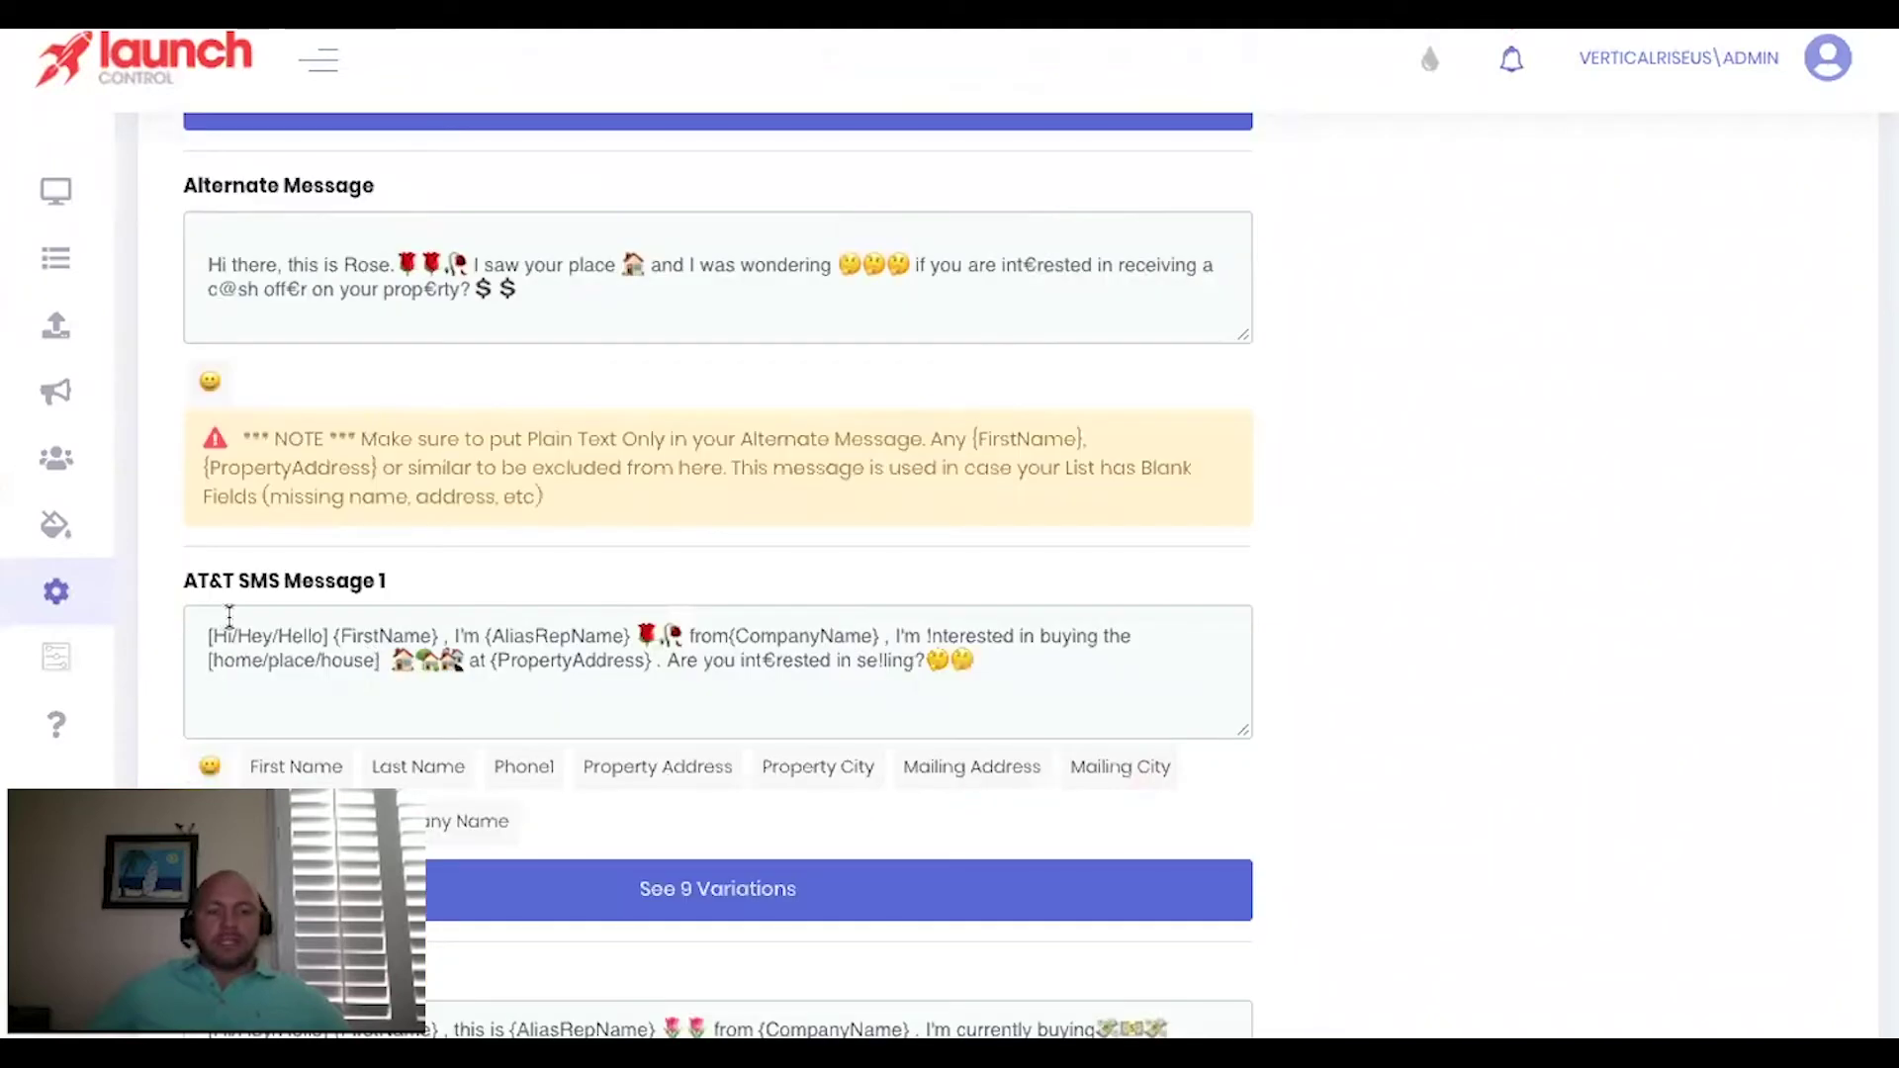
scroll(411, 636, "down", 5)
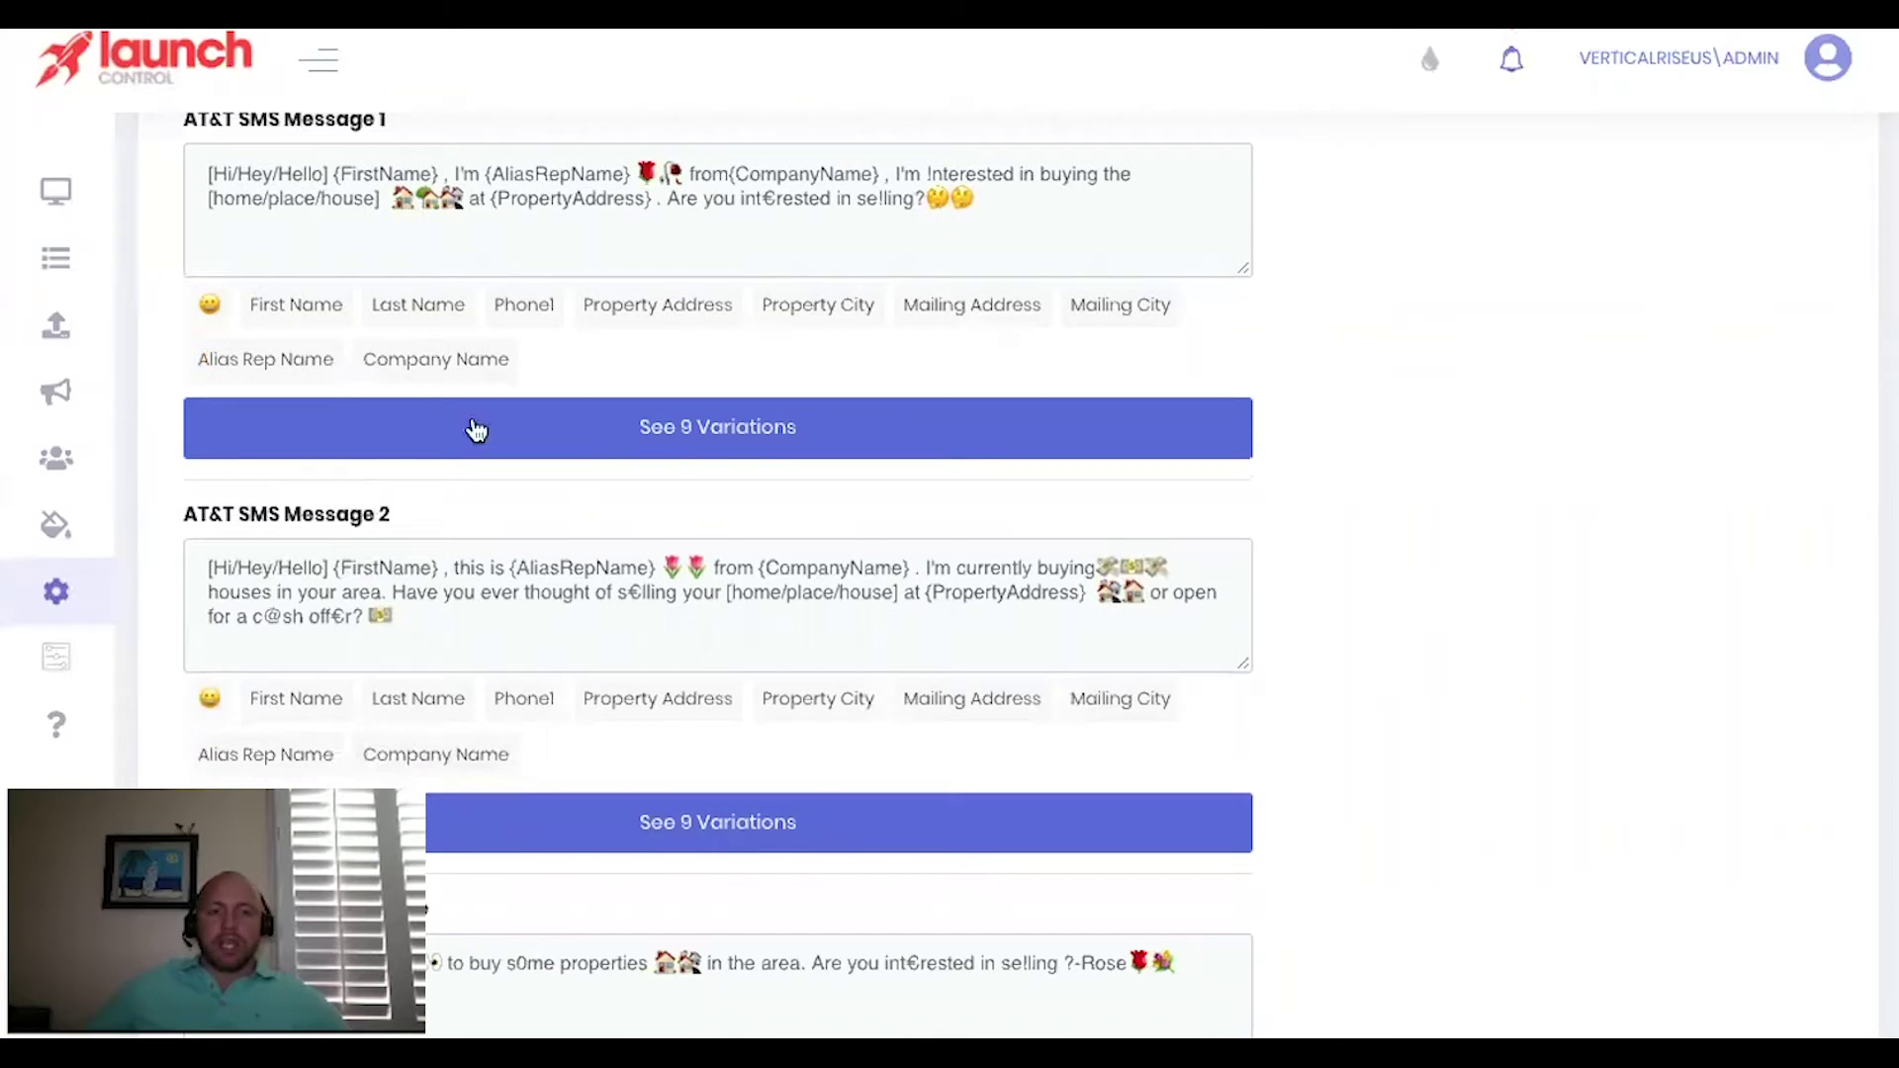
scroll(708, 571, "up", 15)
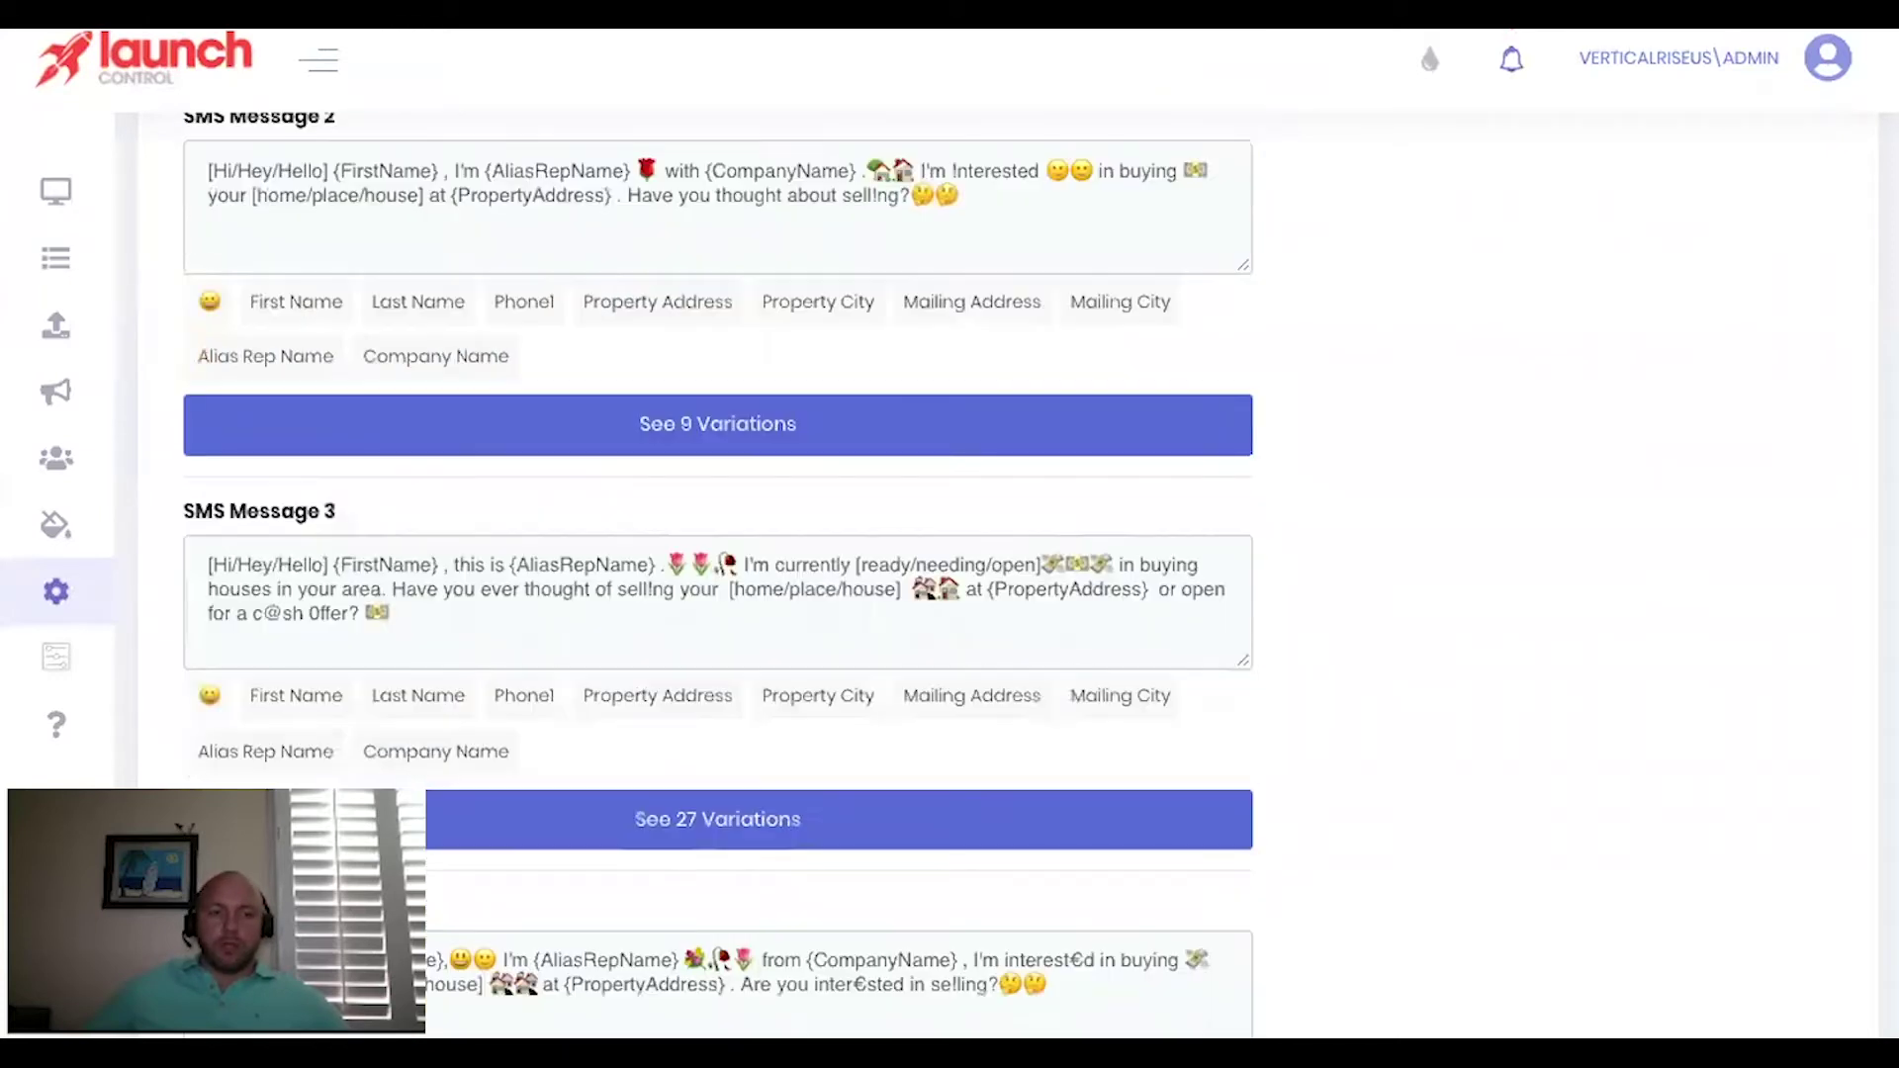
scroll(475, 742, "up", 2)
scroll(433, 623, "up", 5)
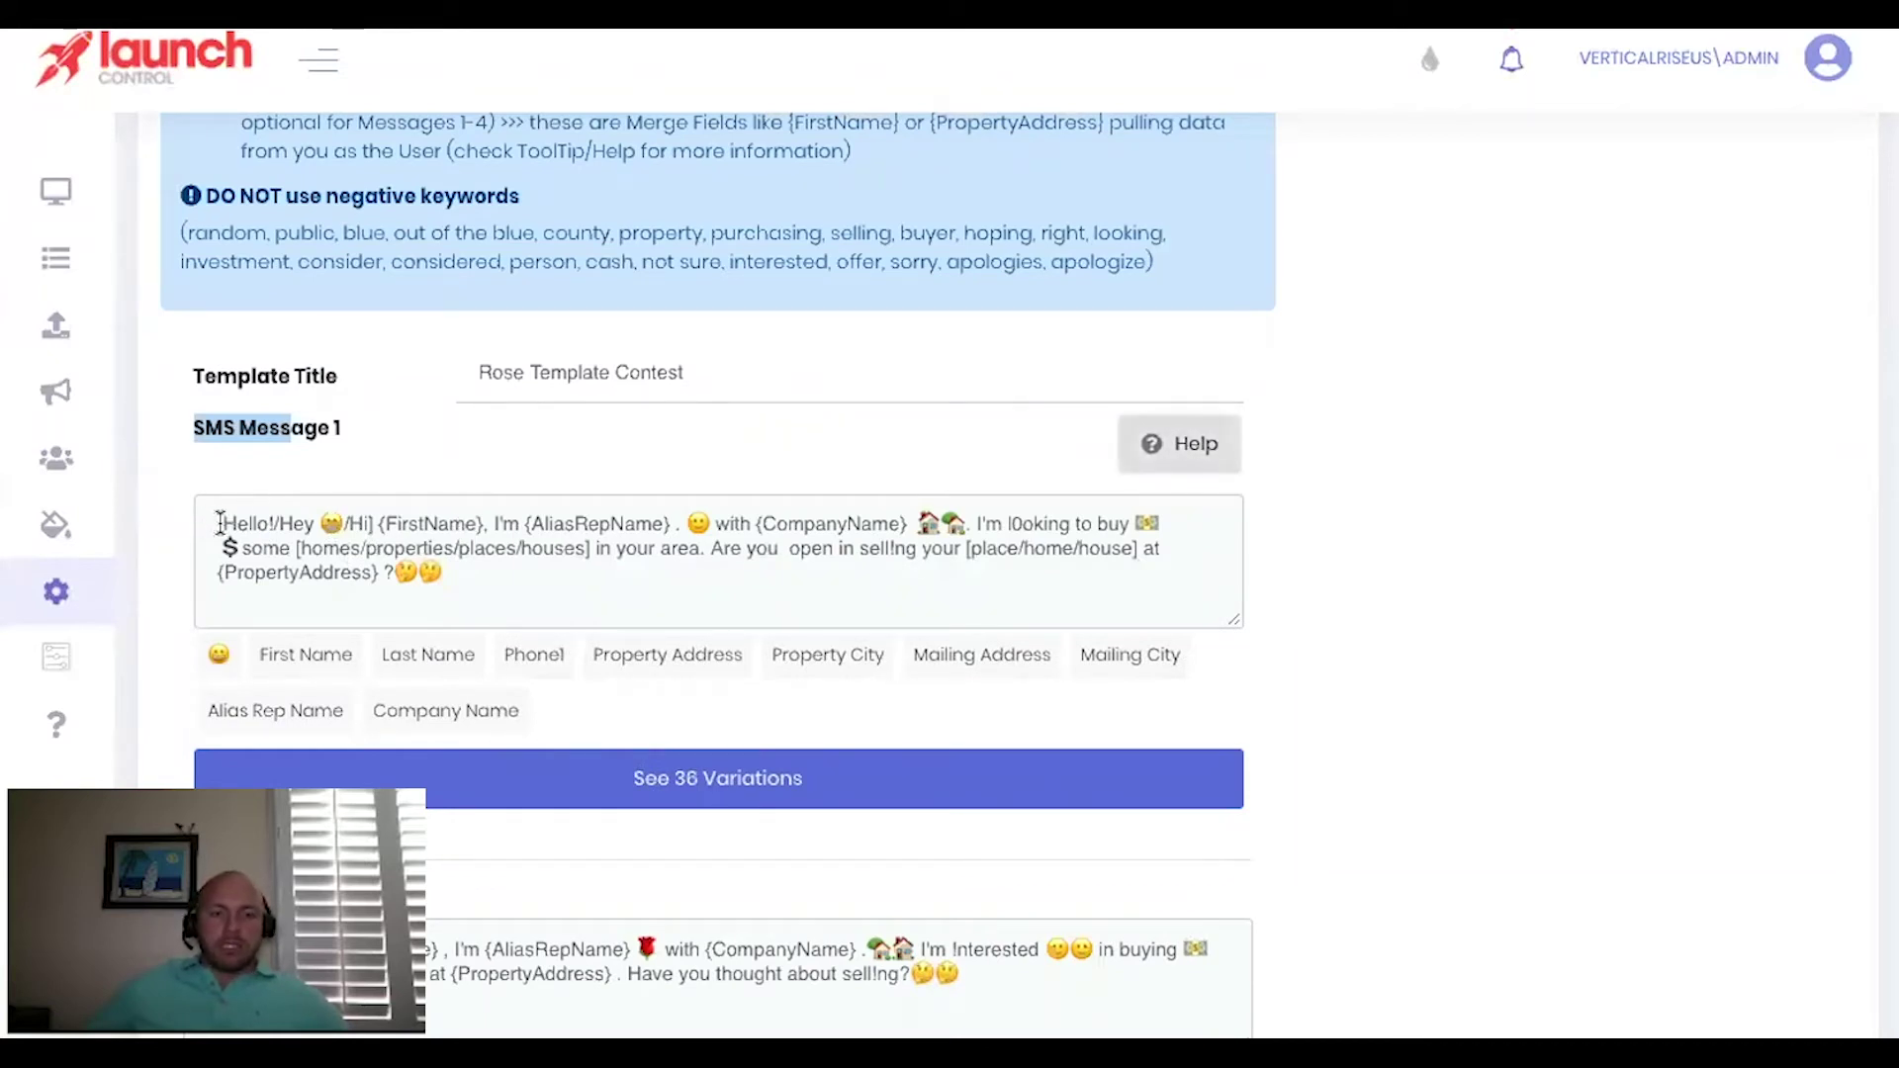
left_click_drag(210, 523, 377, 518)
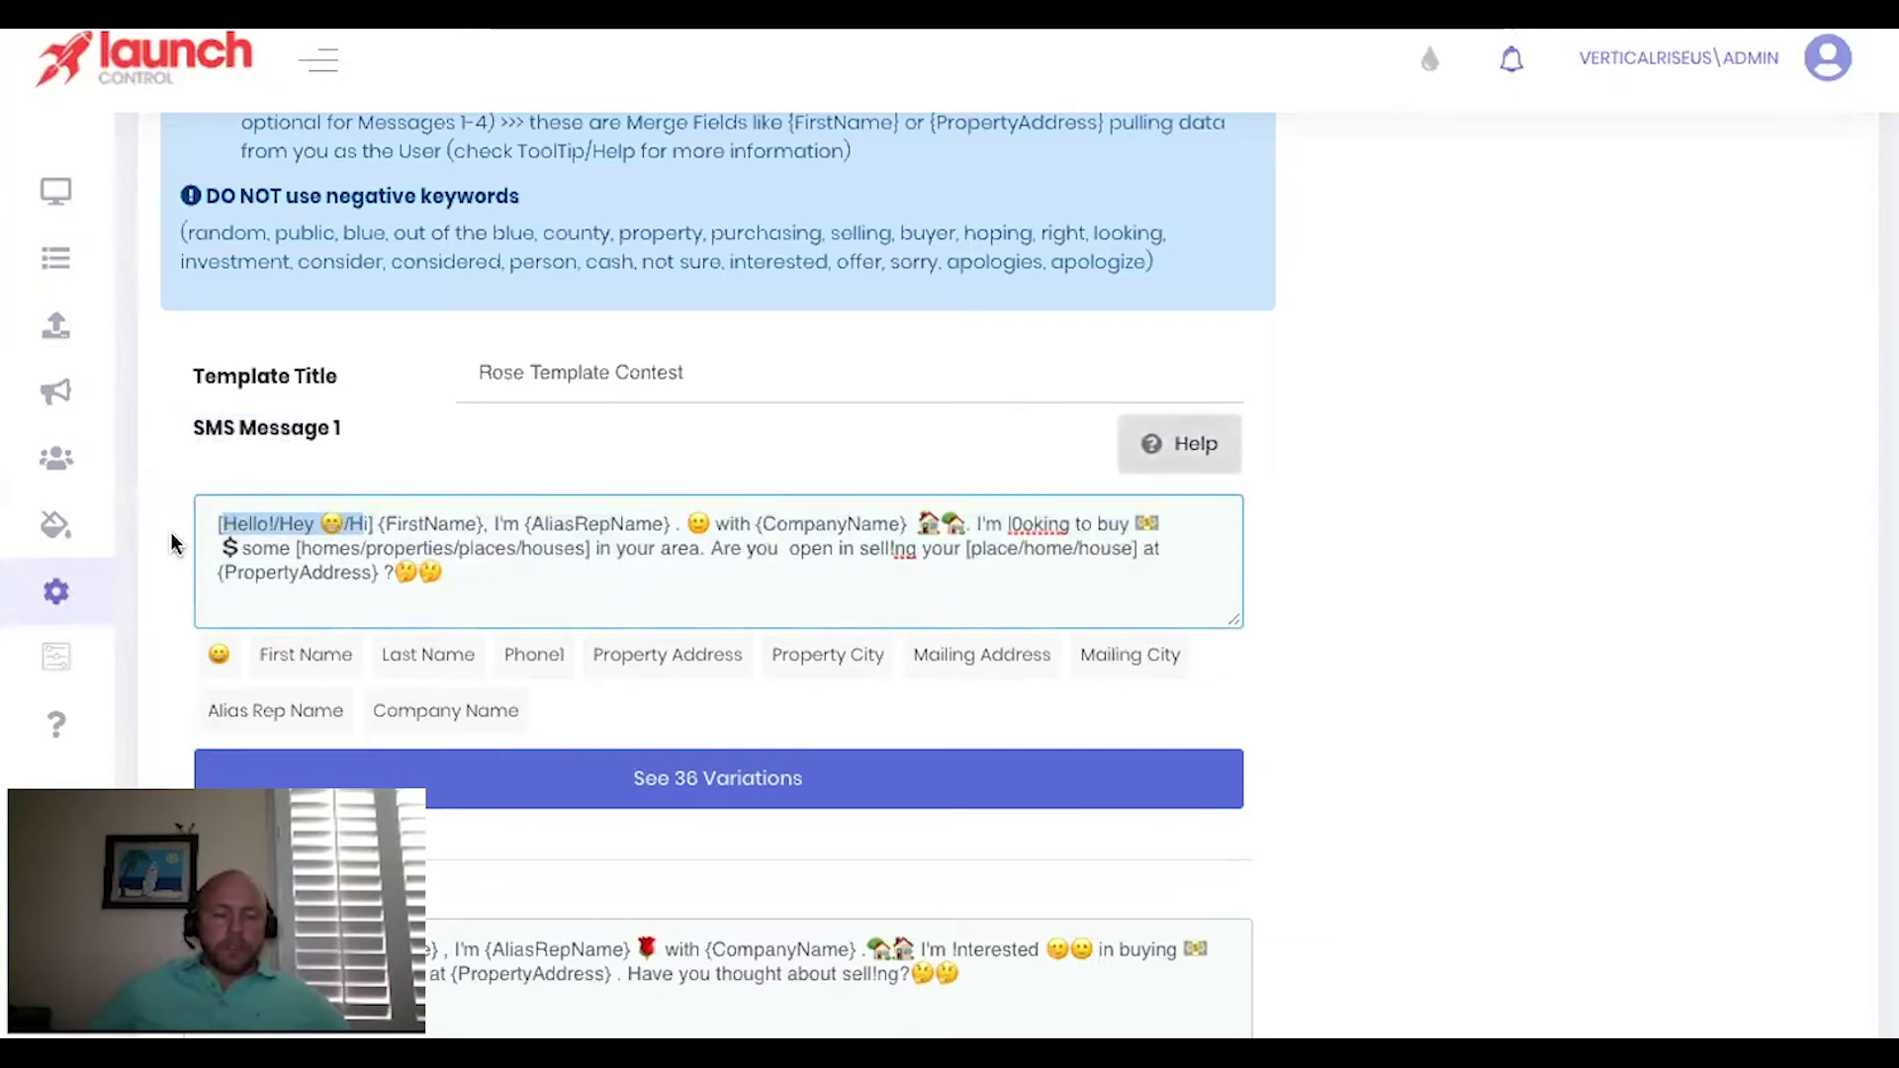
left_click(202, 523)
left_click_drag(203, 523, 376, 522)
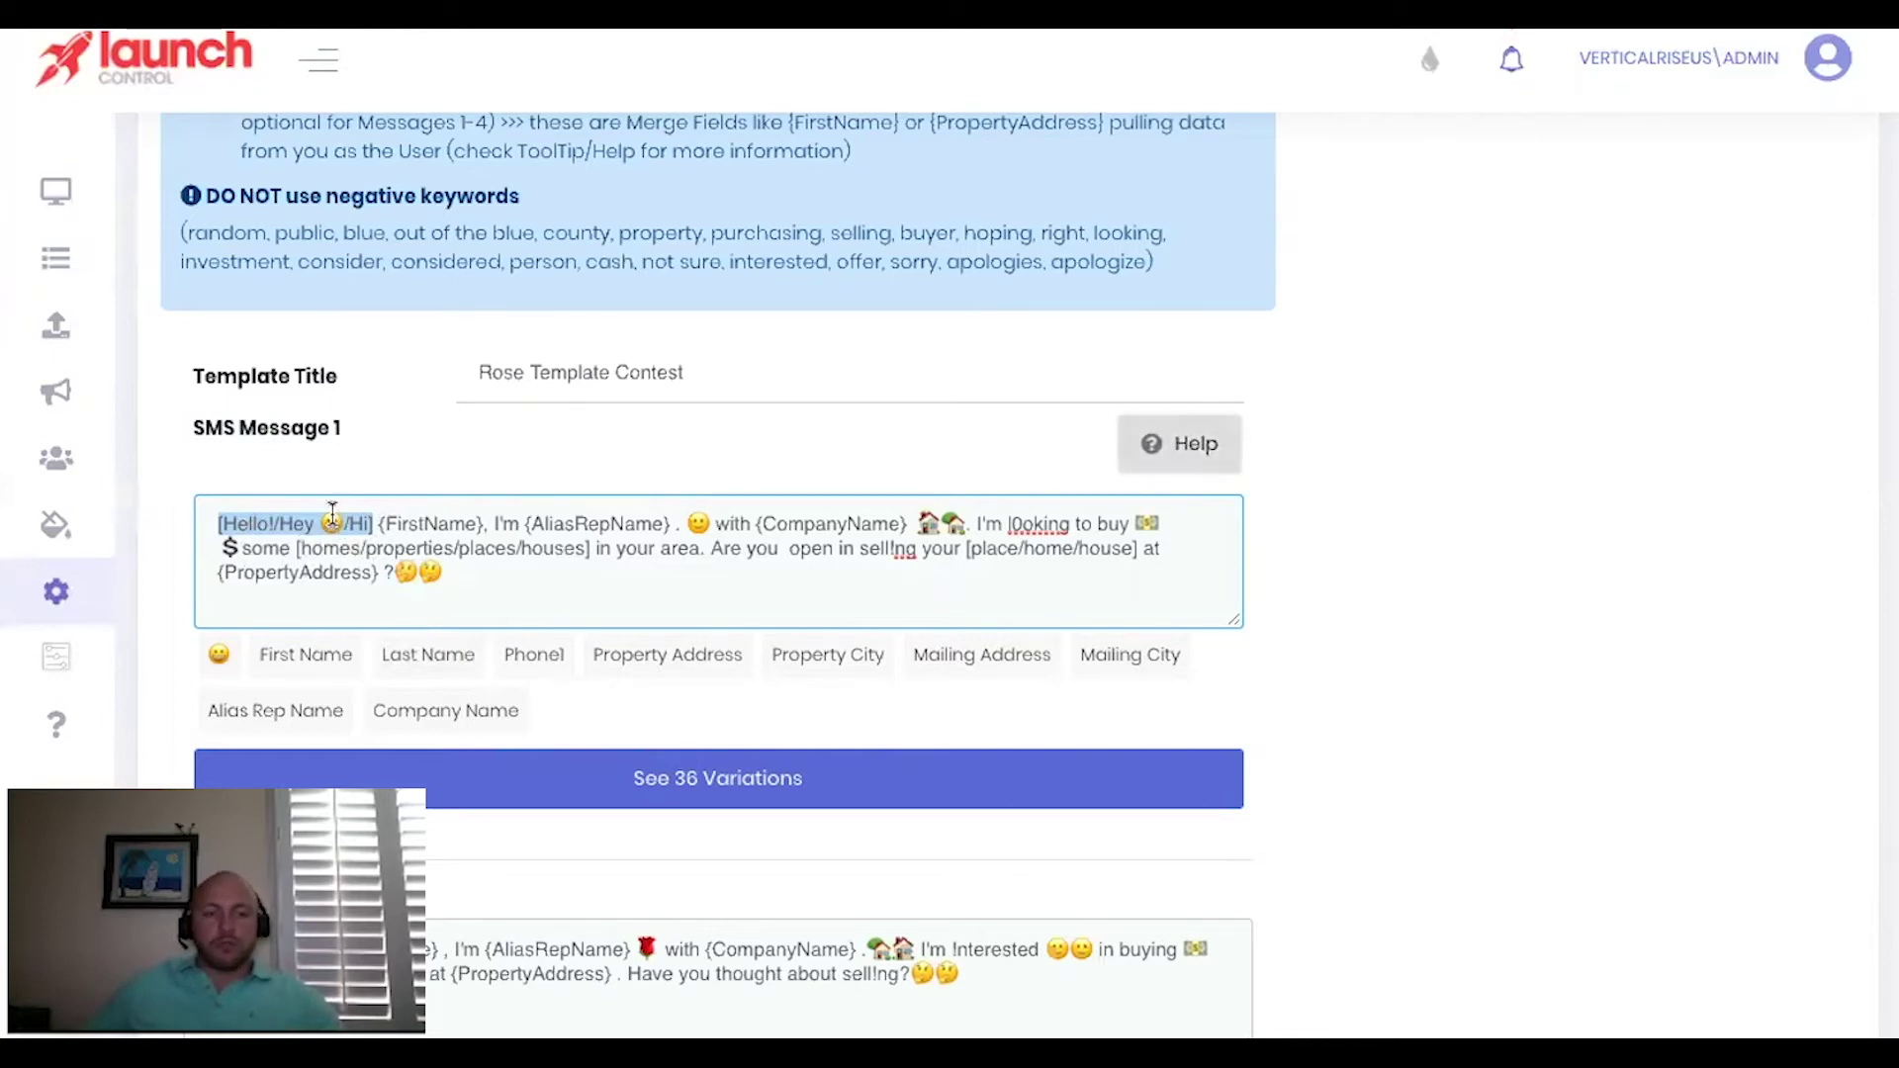
left_click(397, 534)
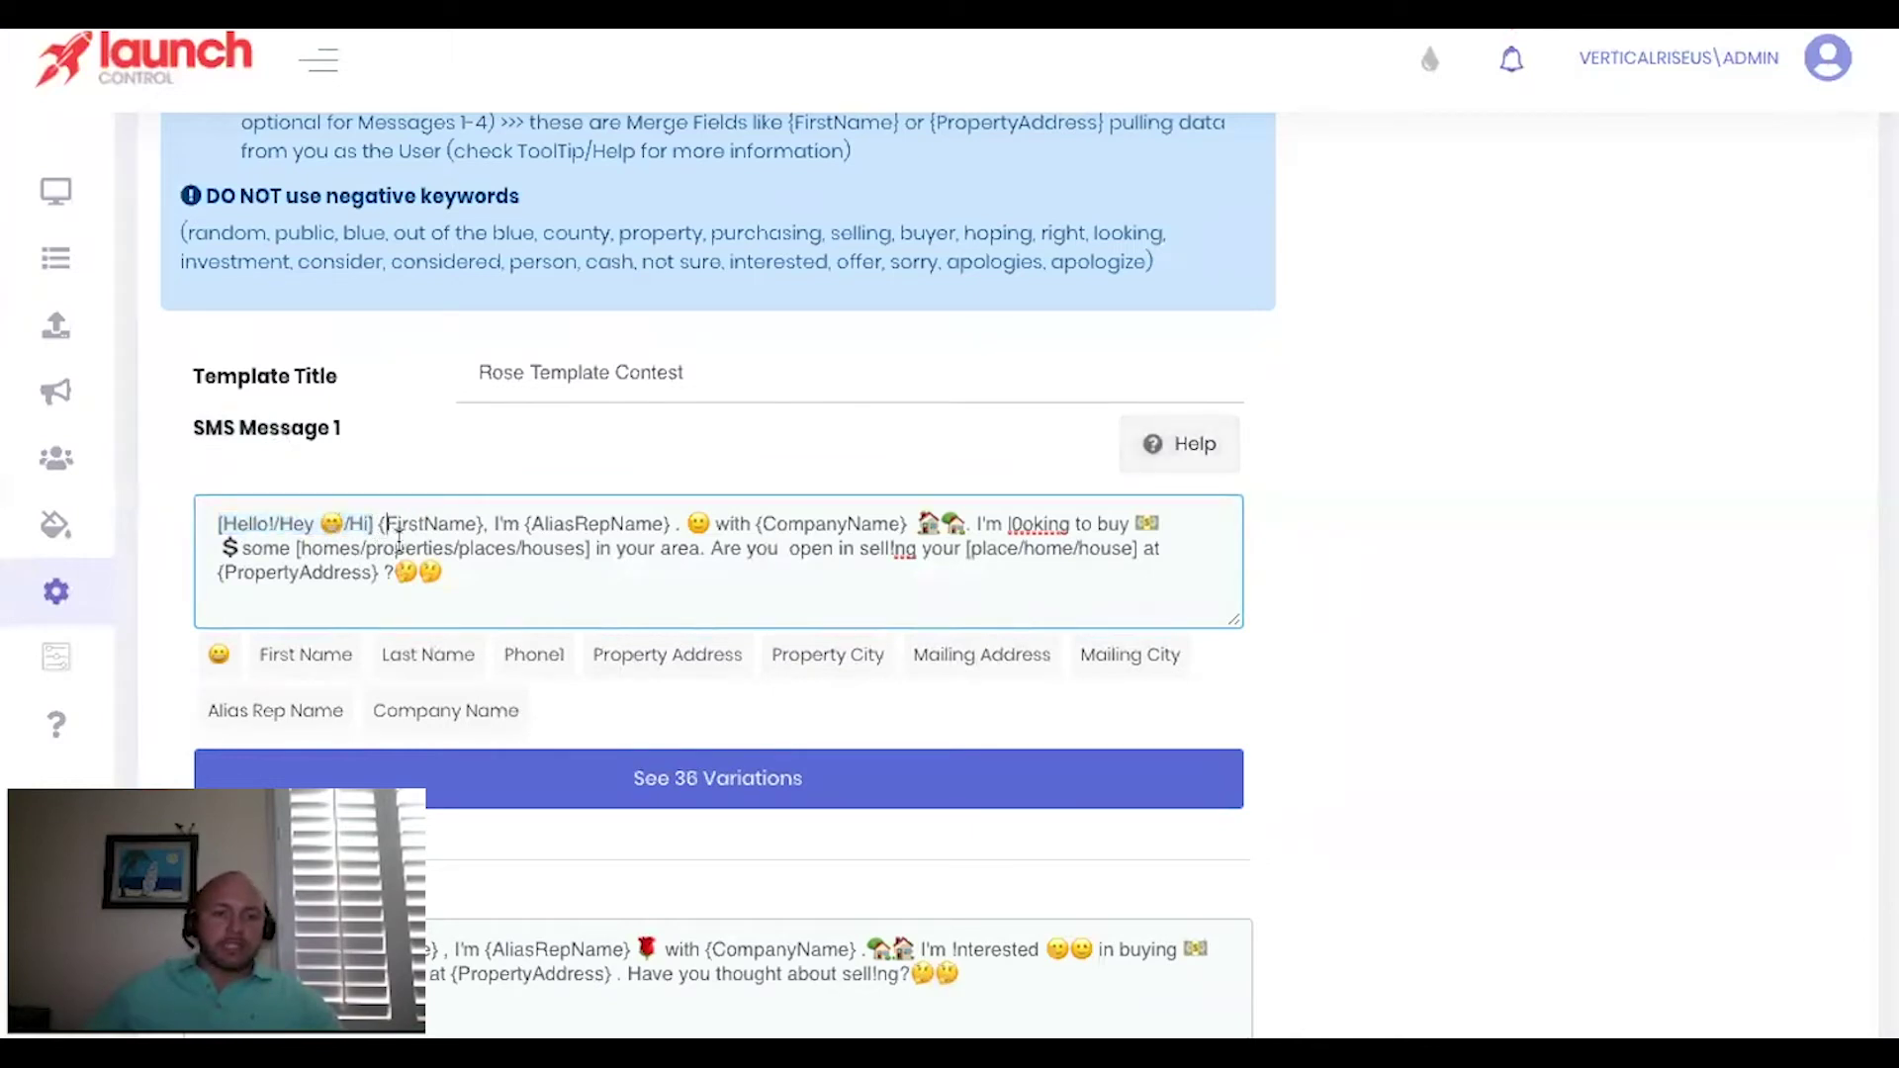
left_click_drag(375, 522, 482, 524)
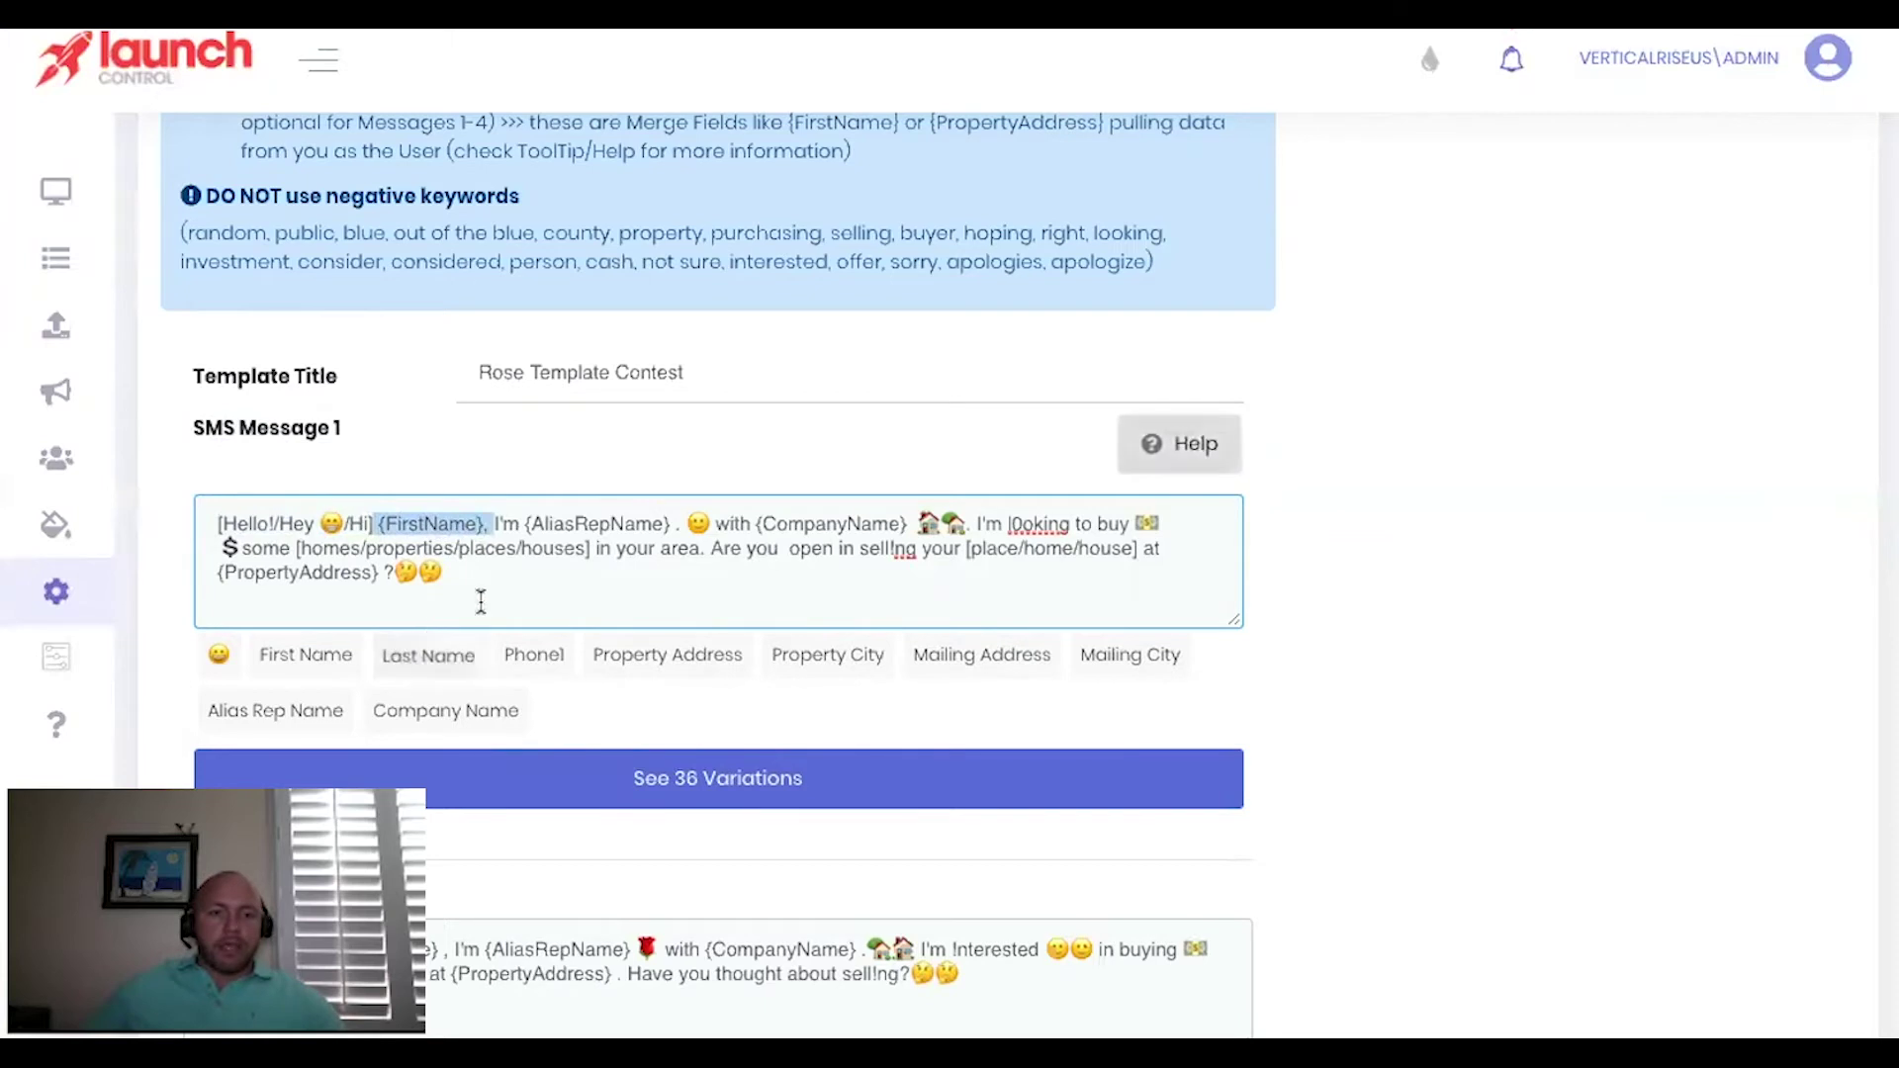
left_click(296, 656)
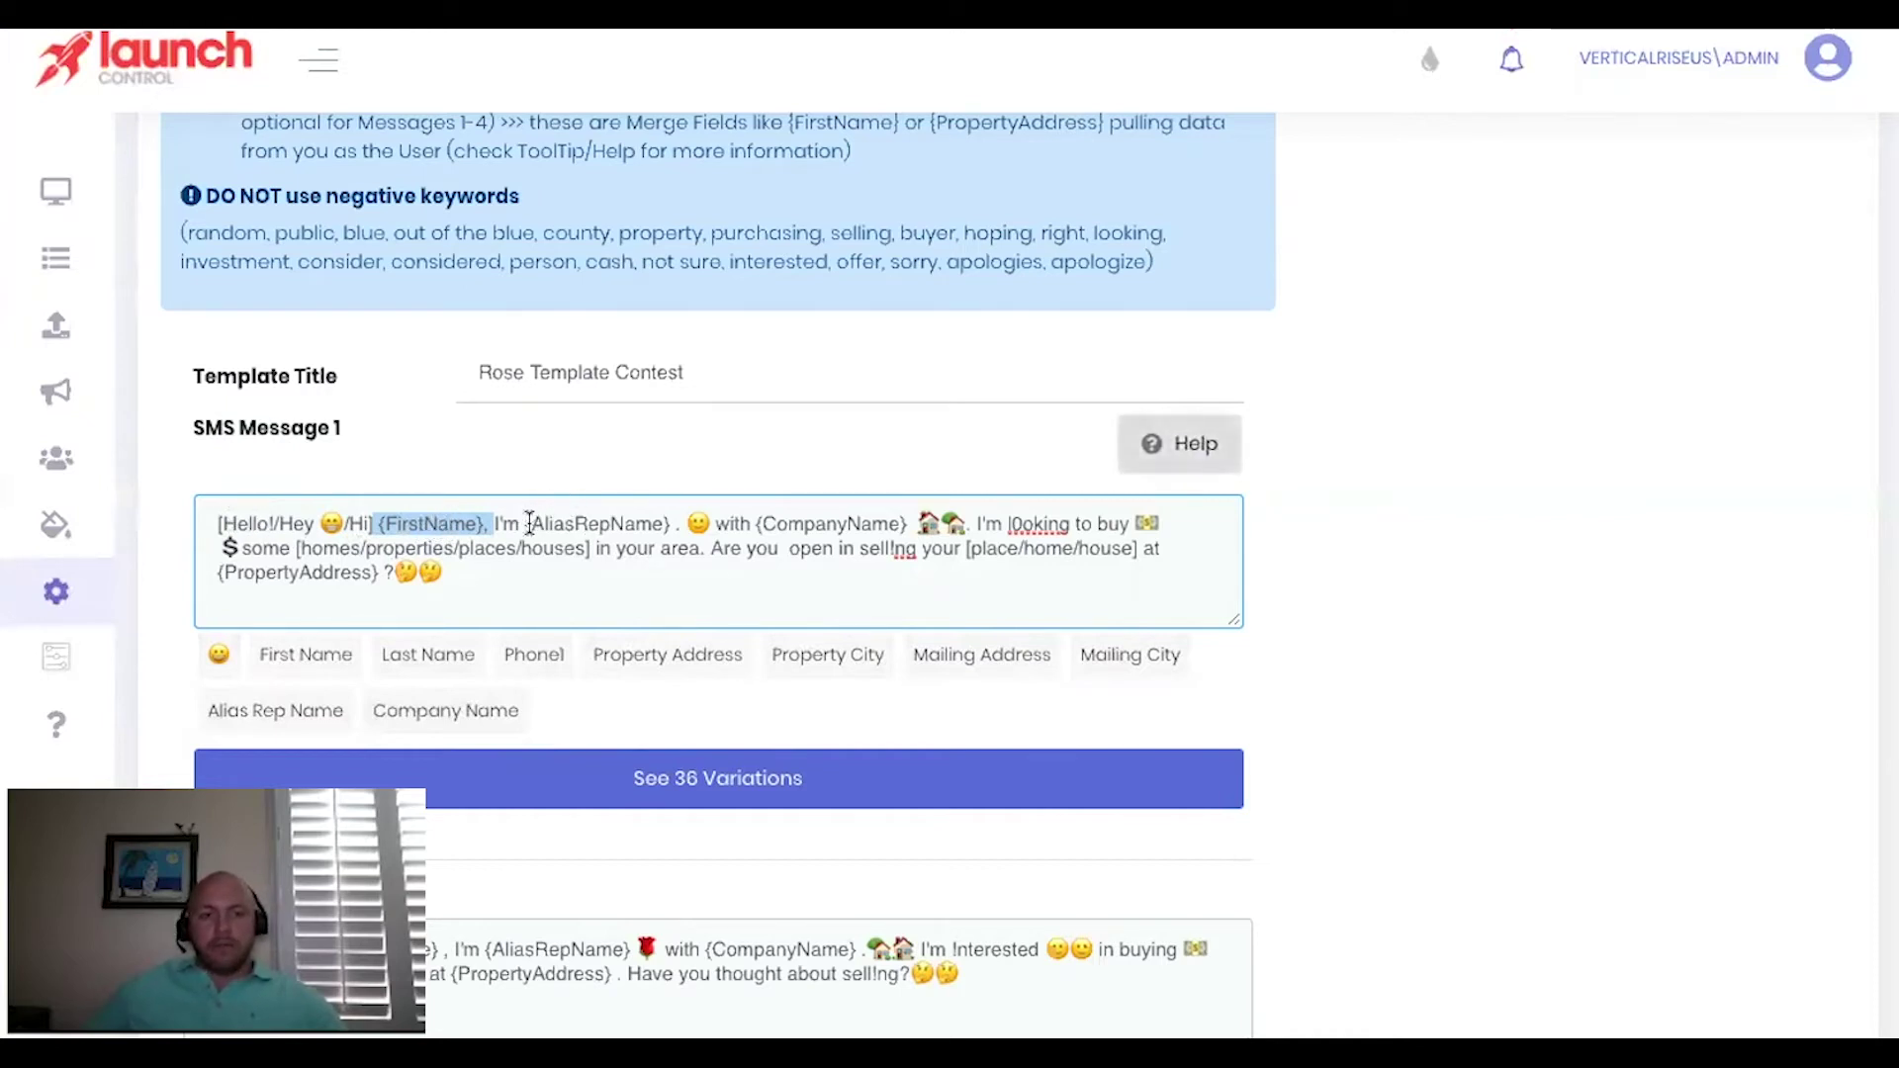
left_click_drag(532, 523, 686, 523)
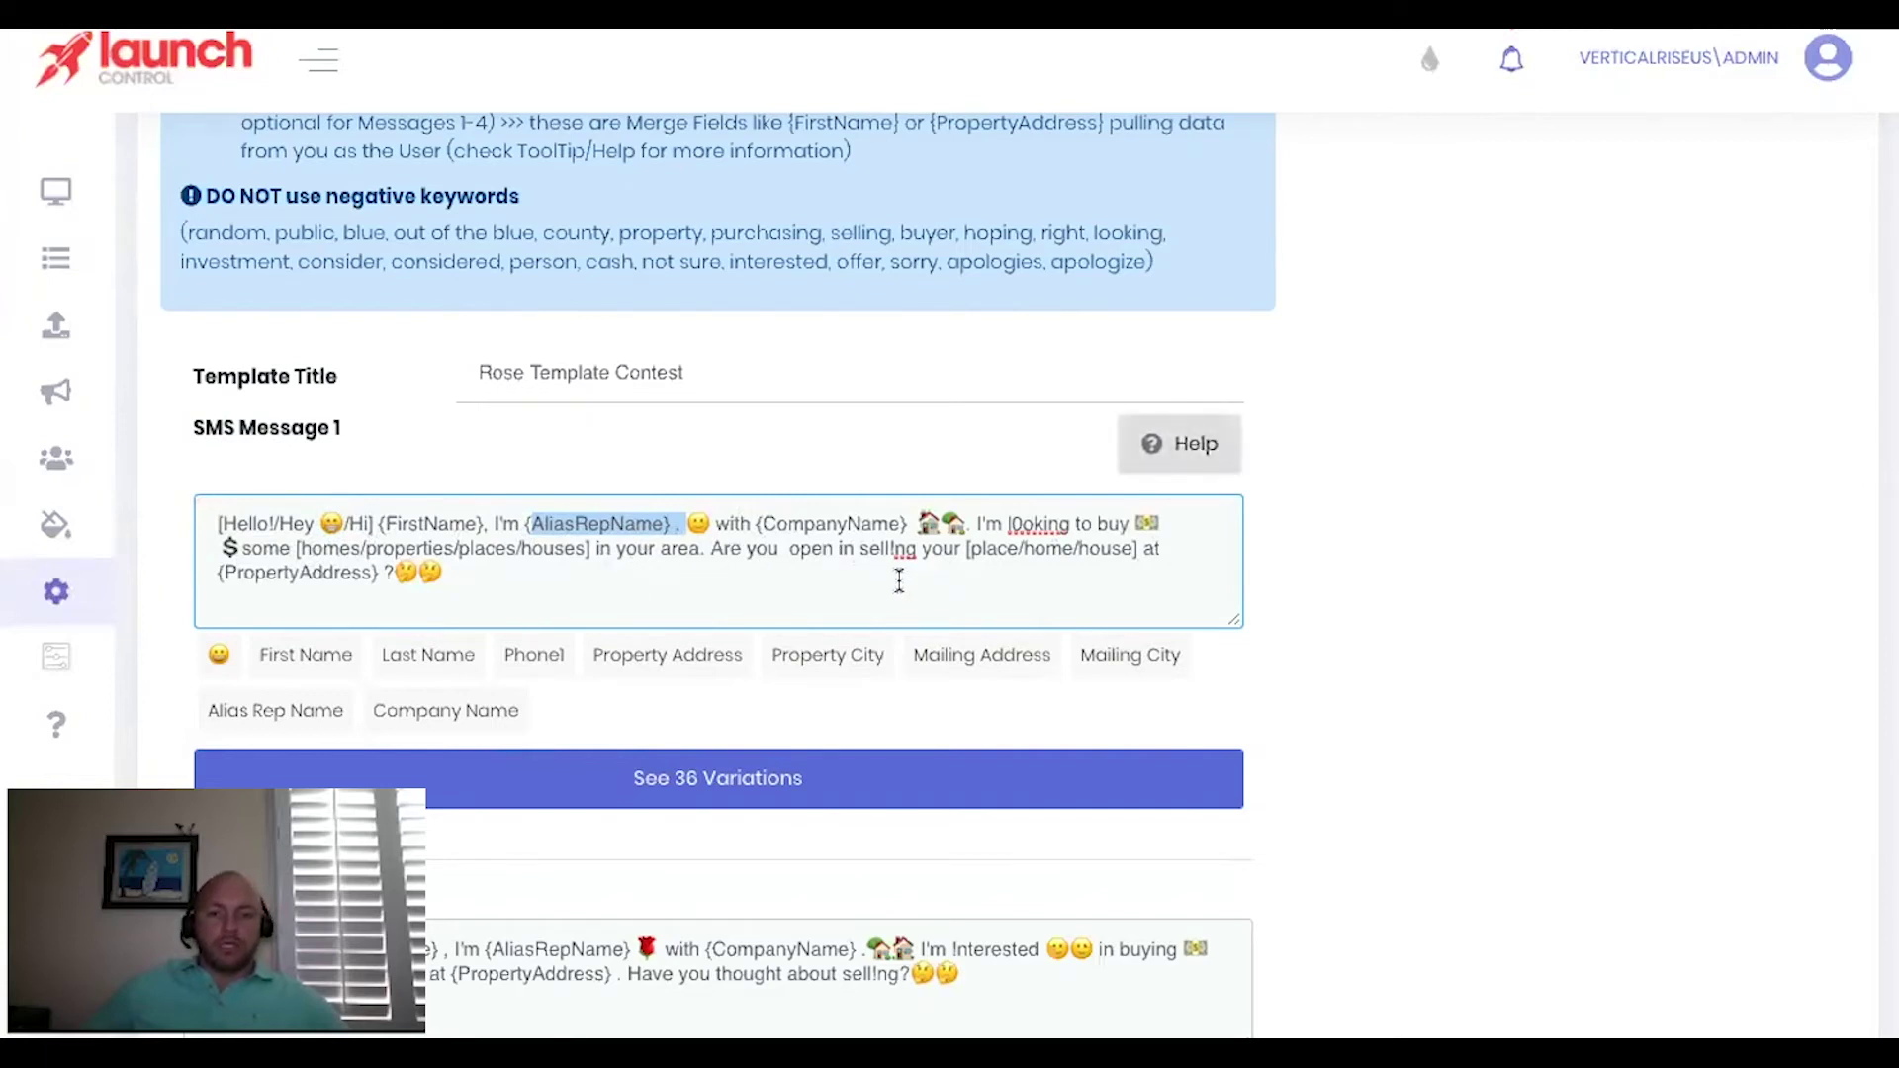
Step: Fix SMS Message 1 to read 'to sell!ng' and change 'l0oking' to 'looking'
left_click(862, 548)
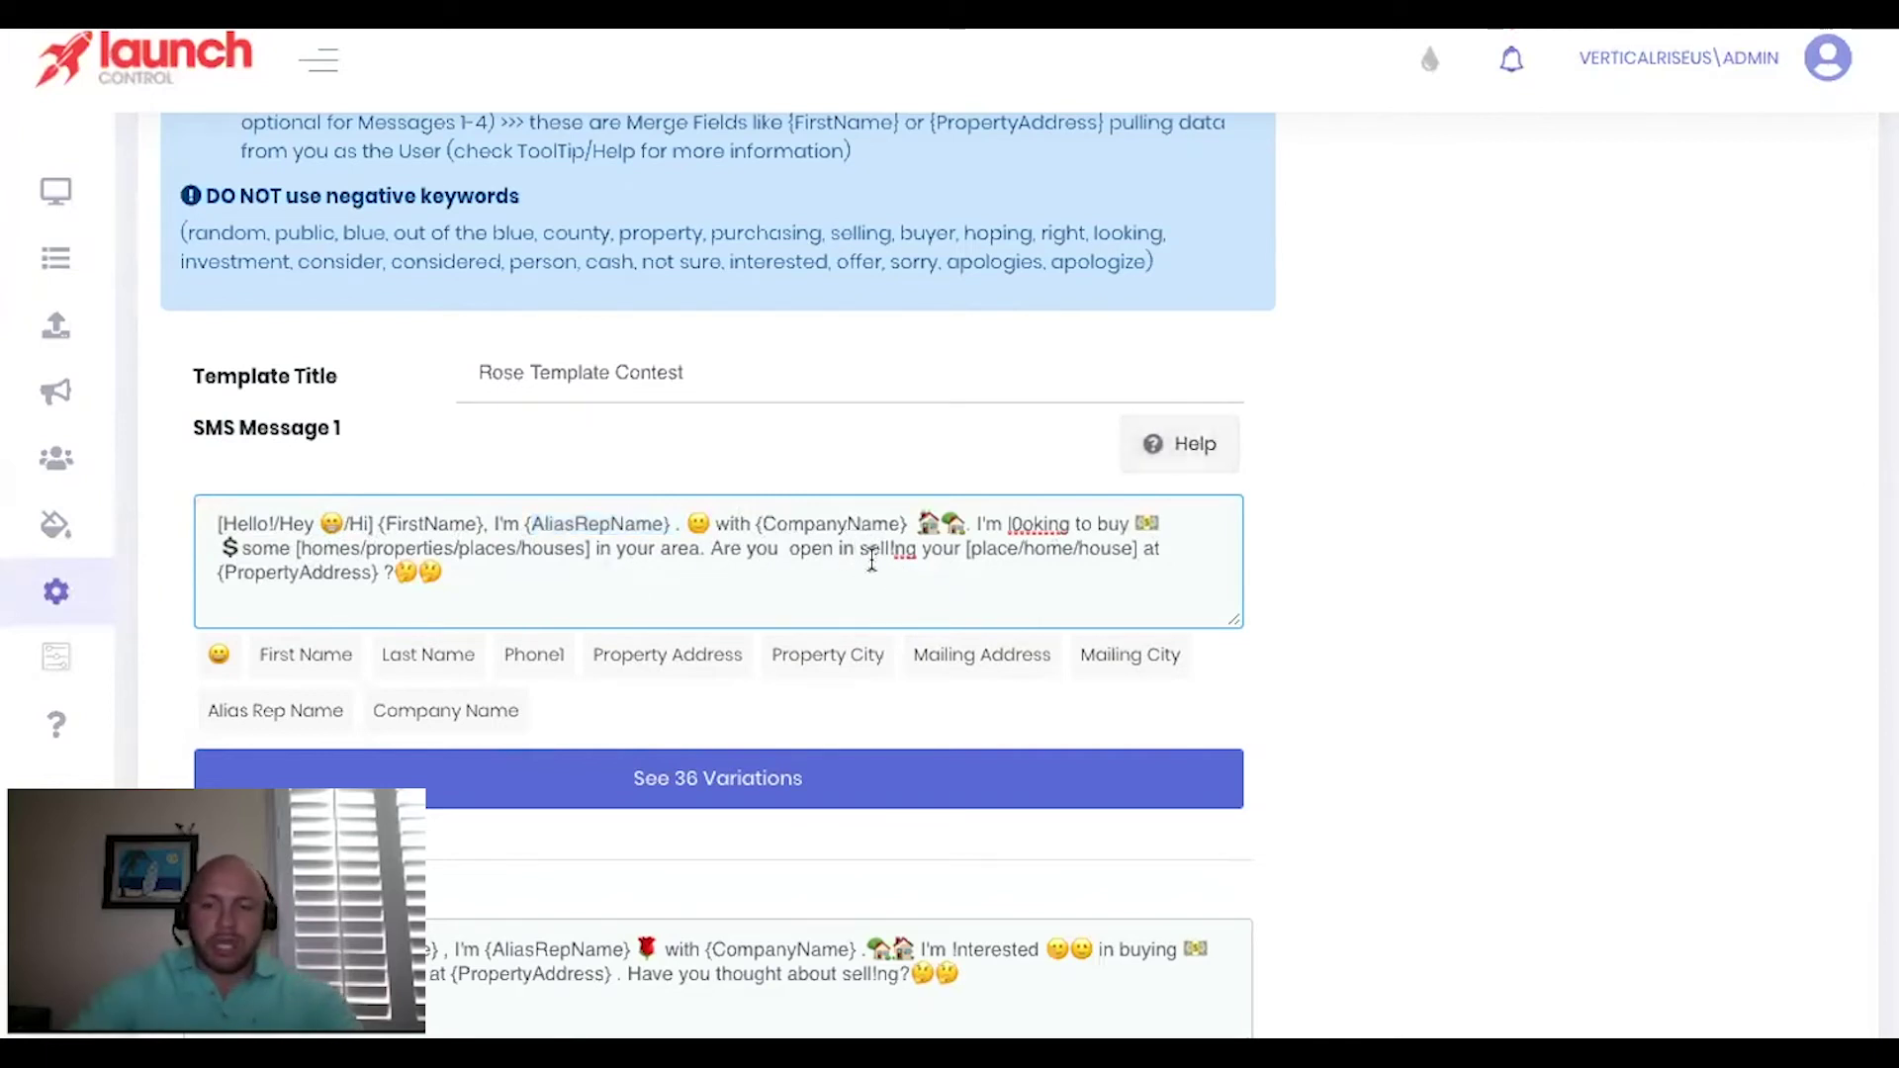
key("BackSpace")
key("BackSpace")
key("BackSpace")
type("to")
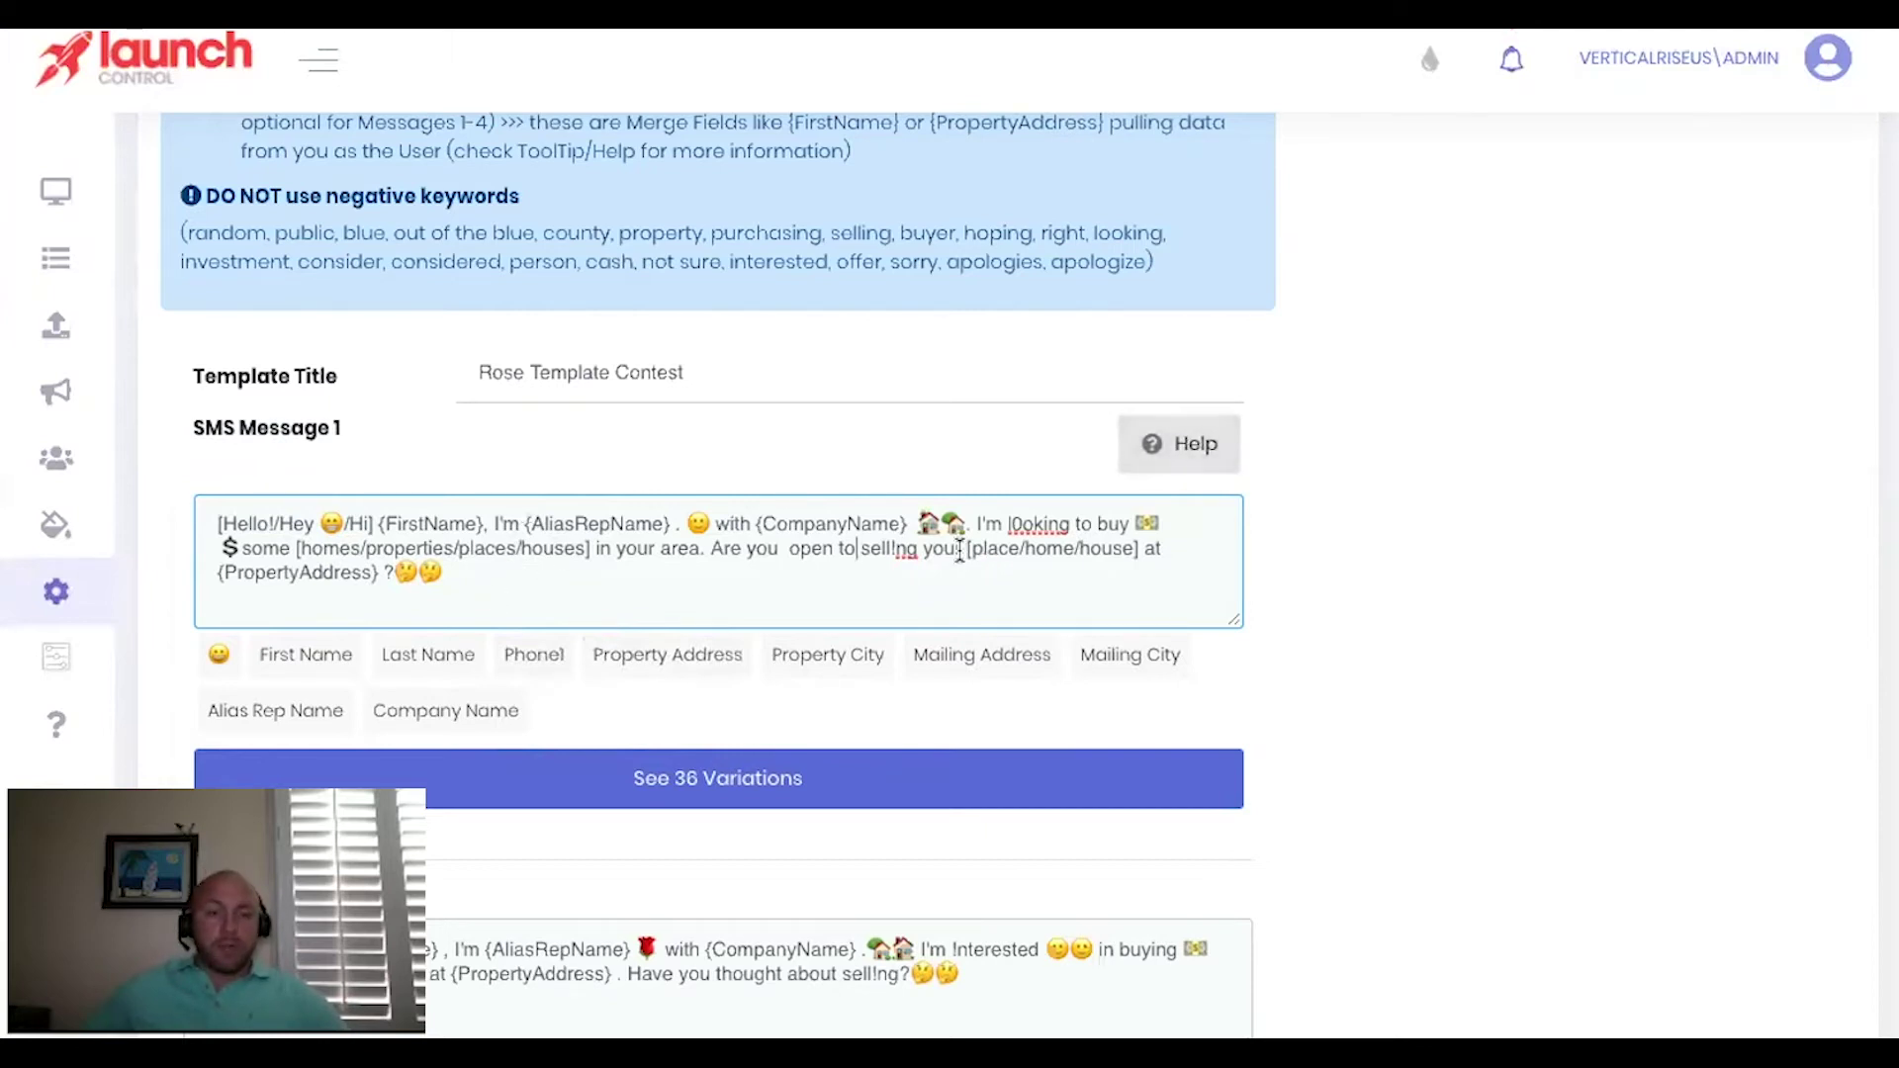
left_click(1028, 518)
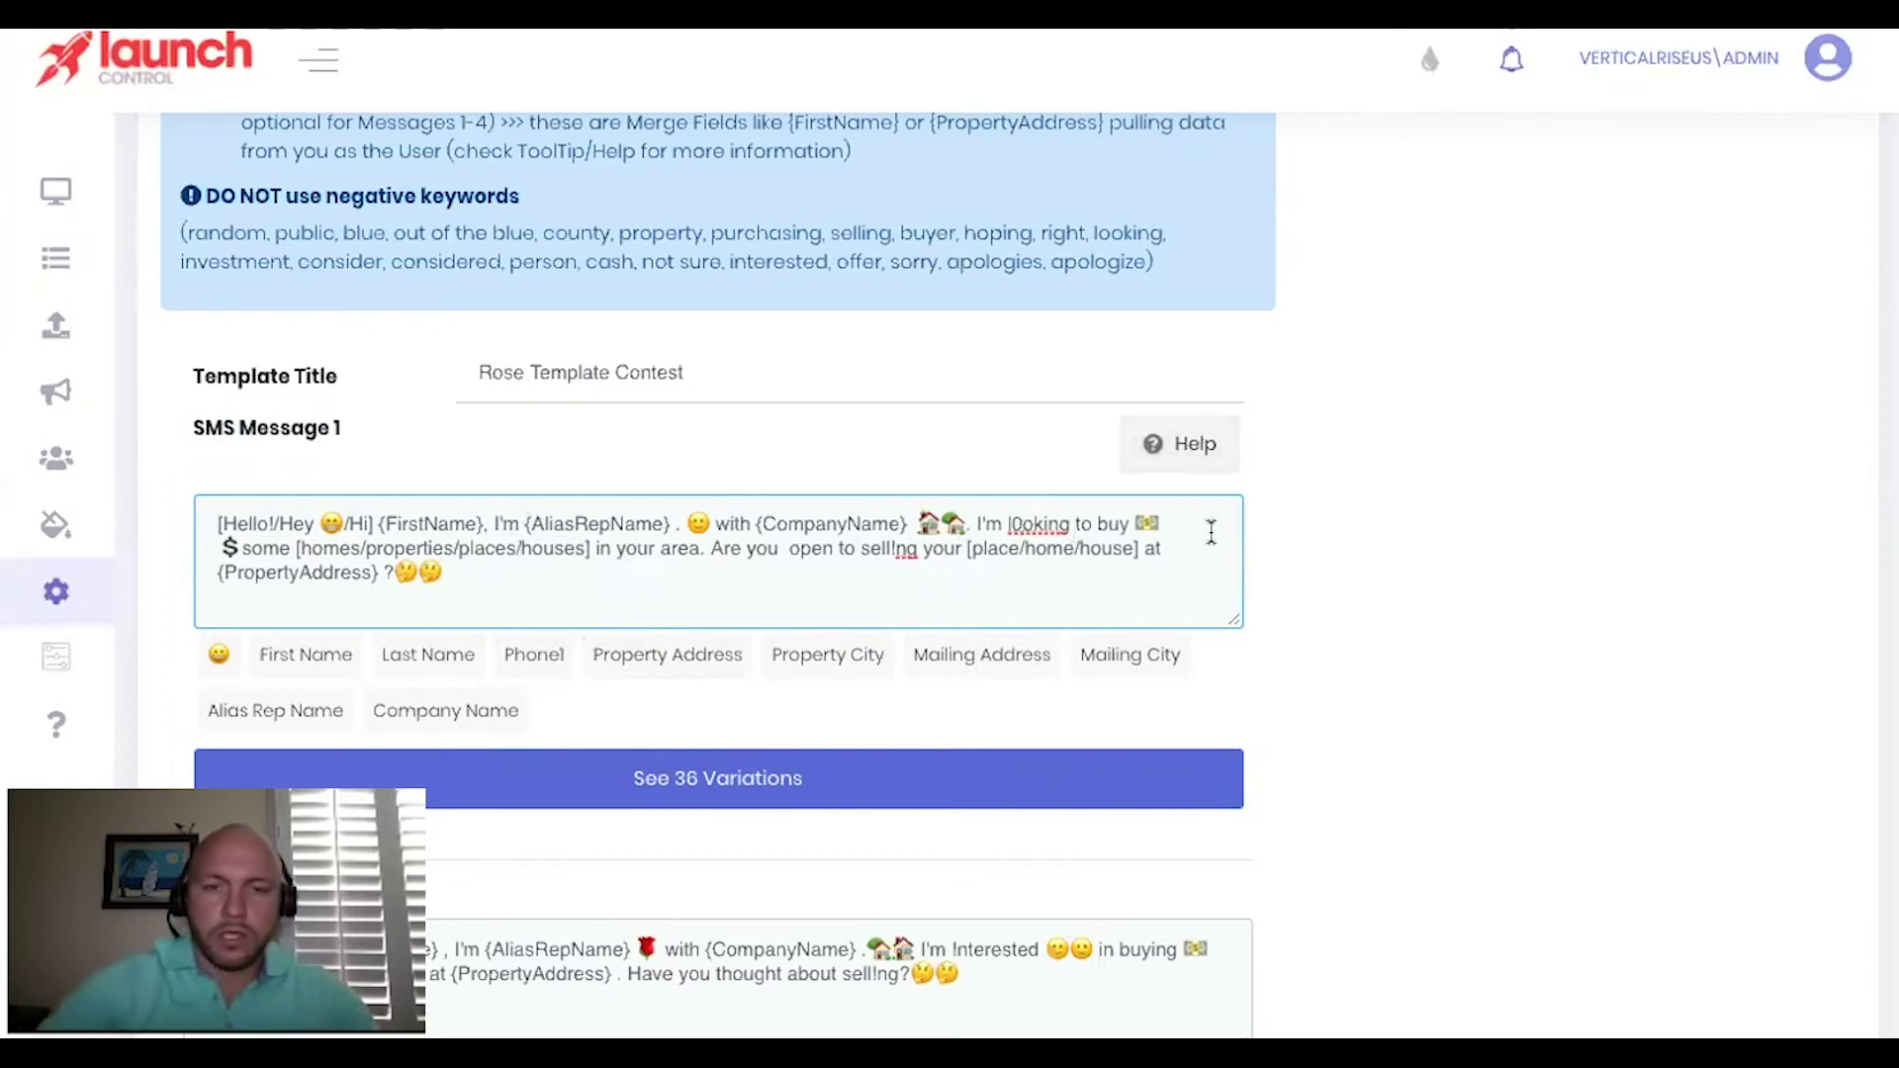
key("BackSpace")
type("o")
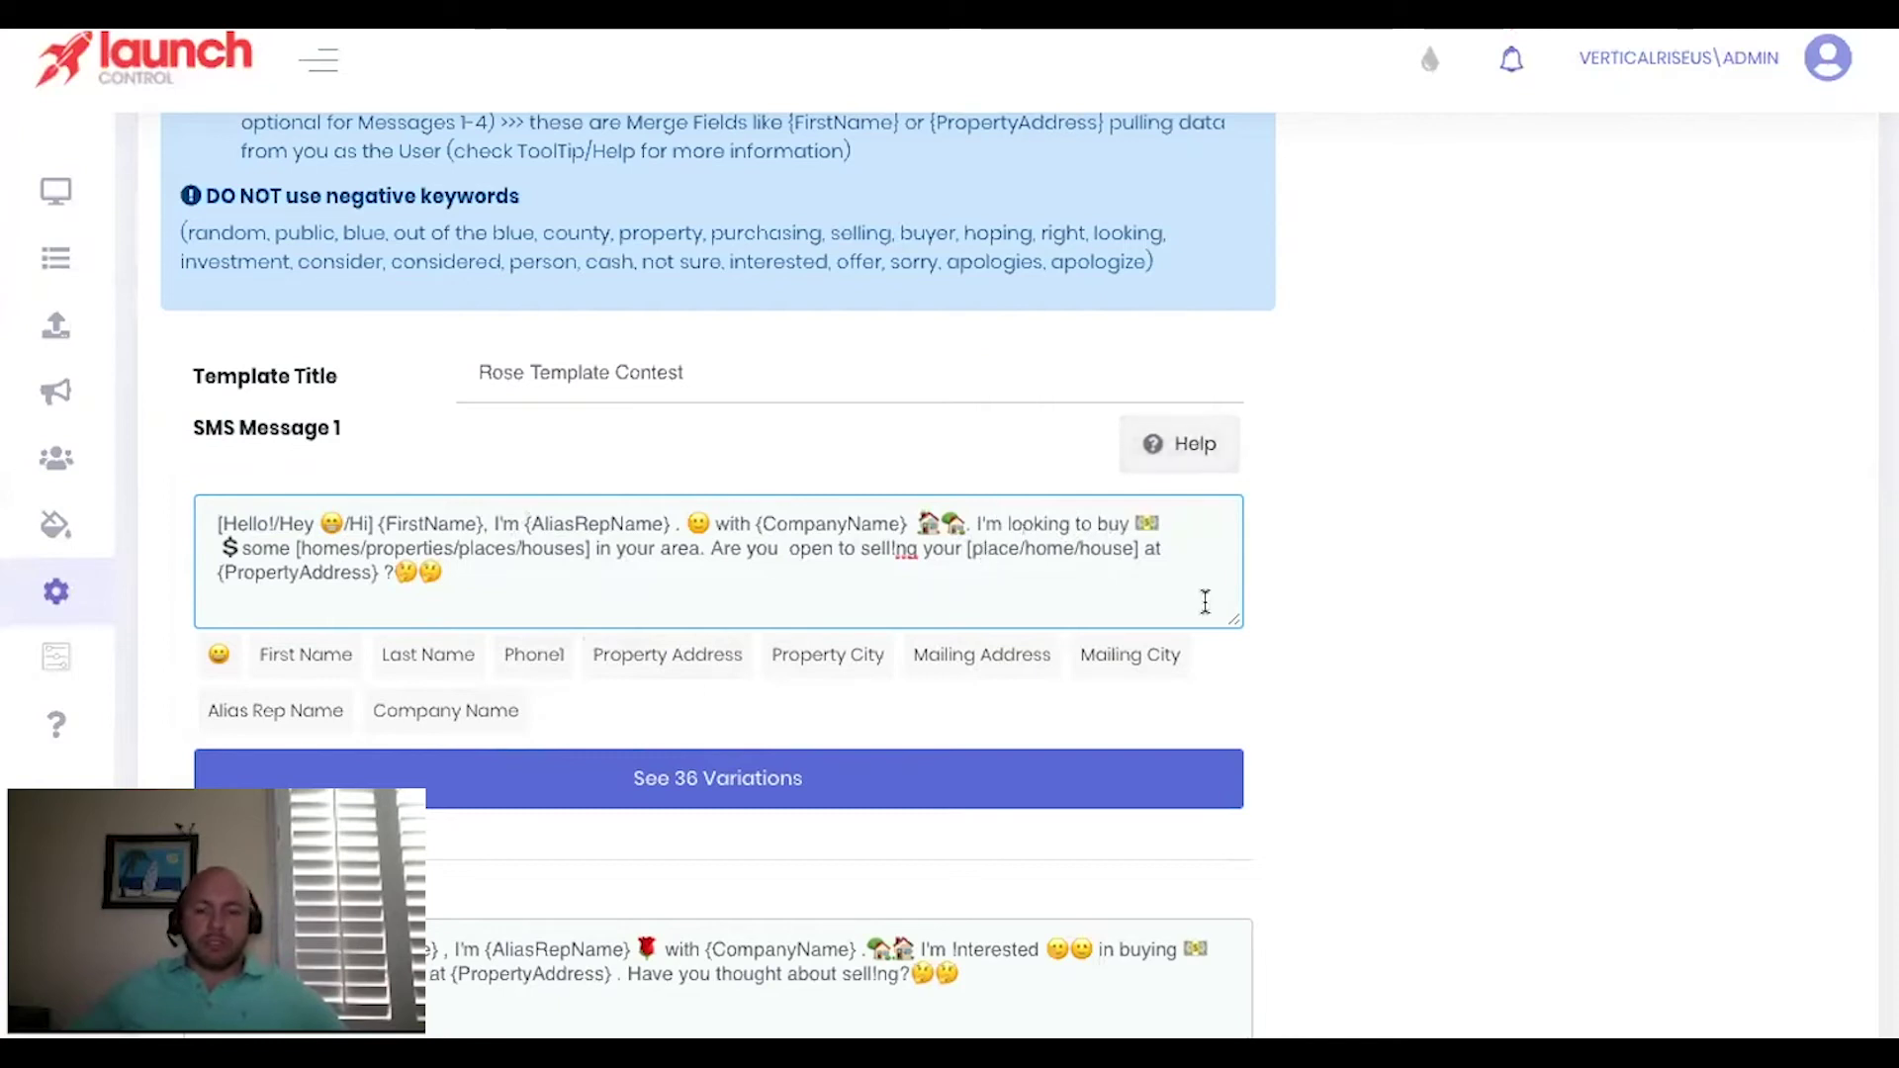
left_click(1325, 549)
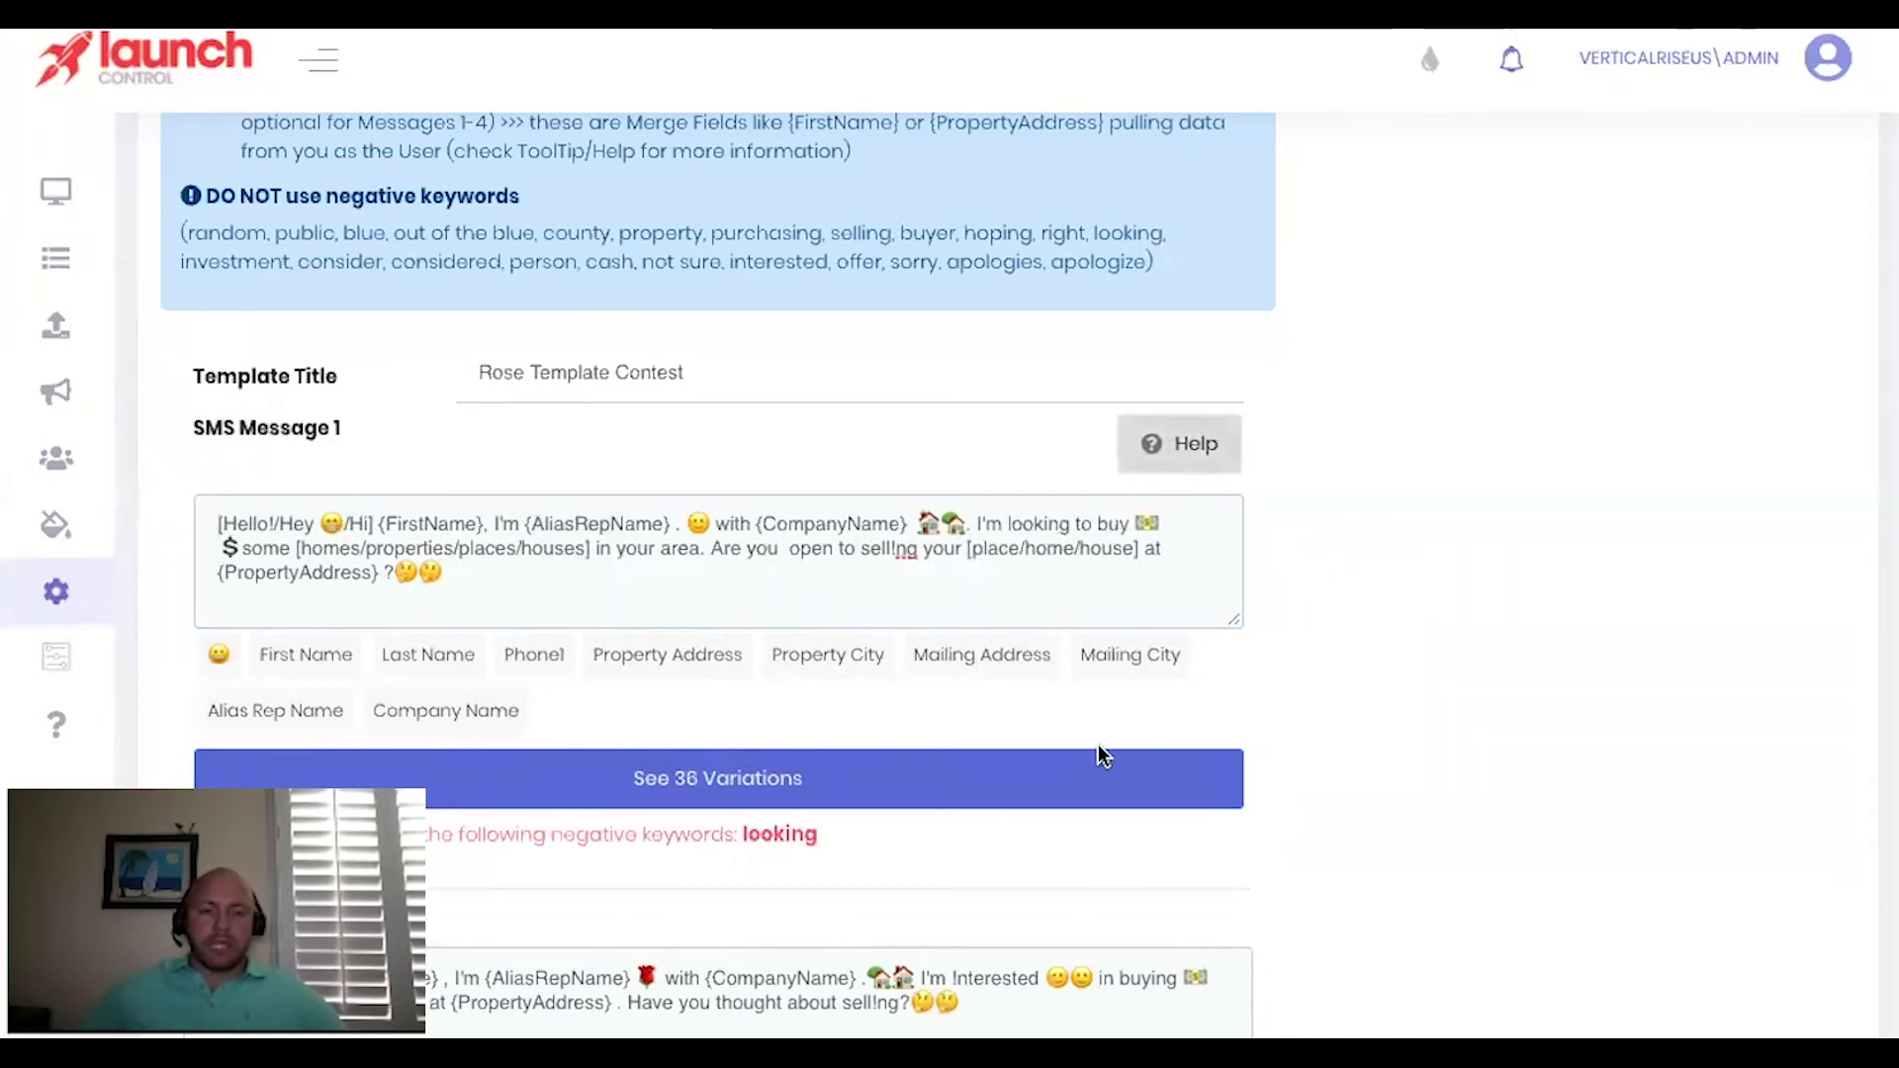
Step: Respell 'looking' as 'l00king' in SMS Message 1 to clear the negative-keyword warning
left_click_drag(427, 835, 846, 835)
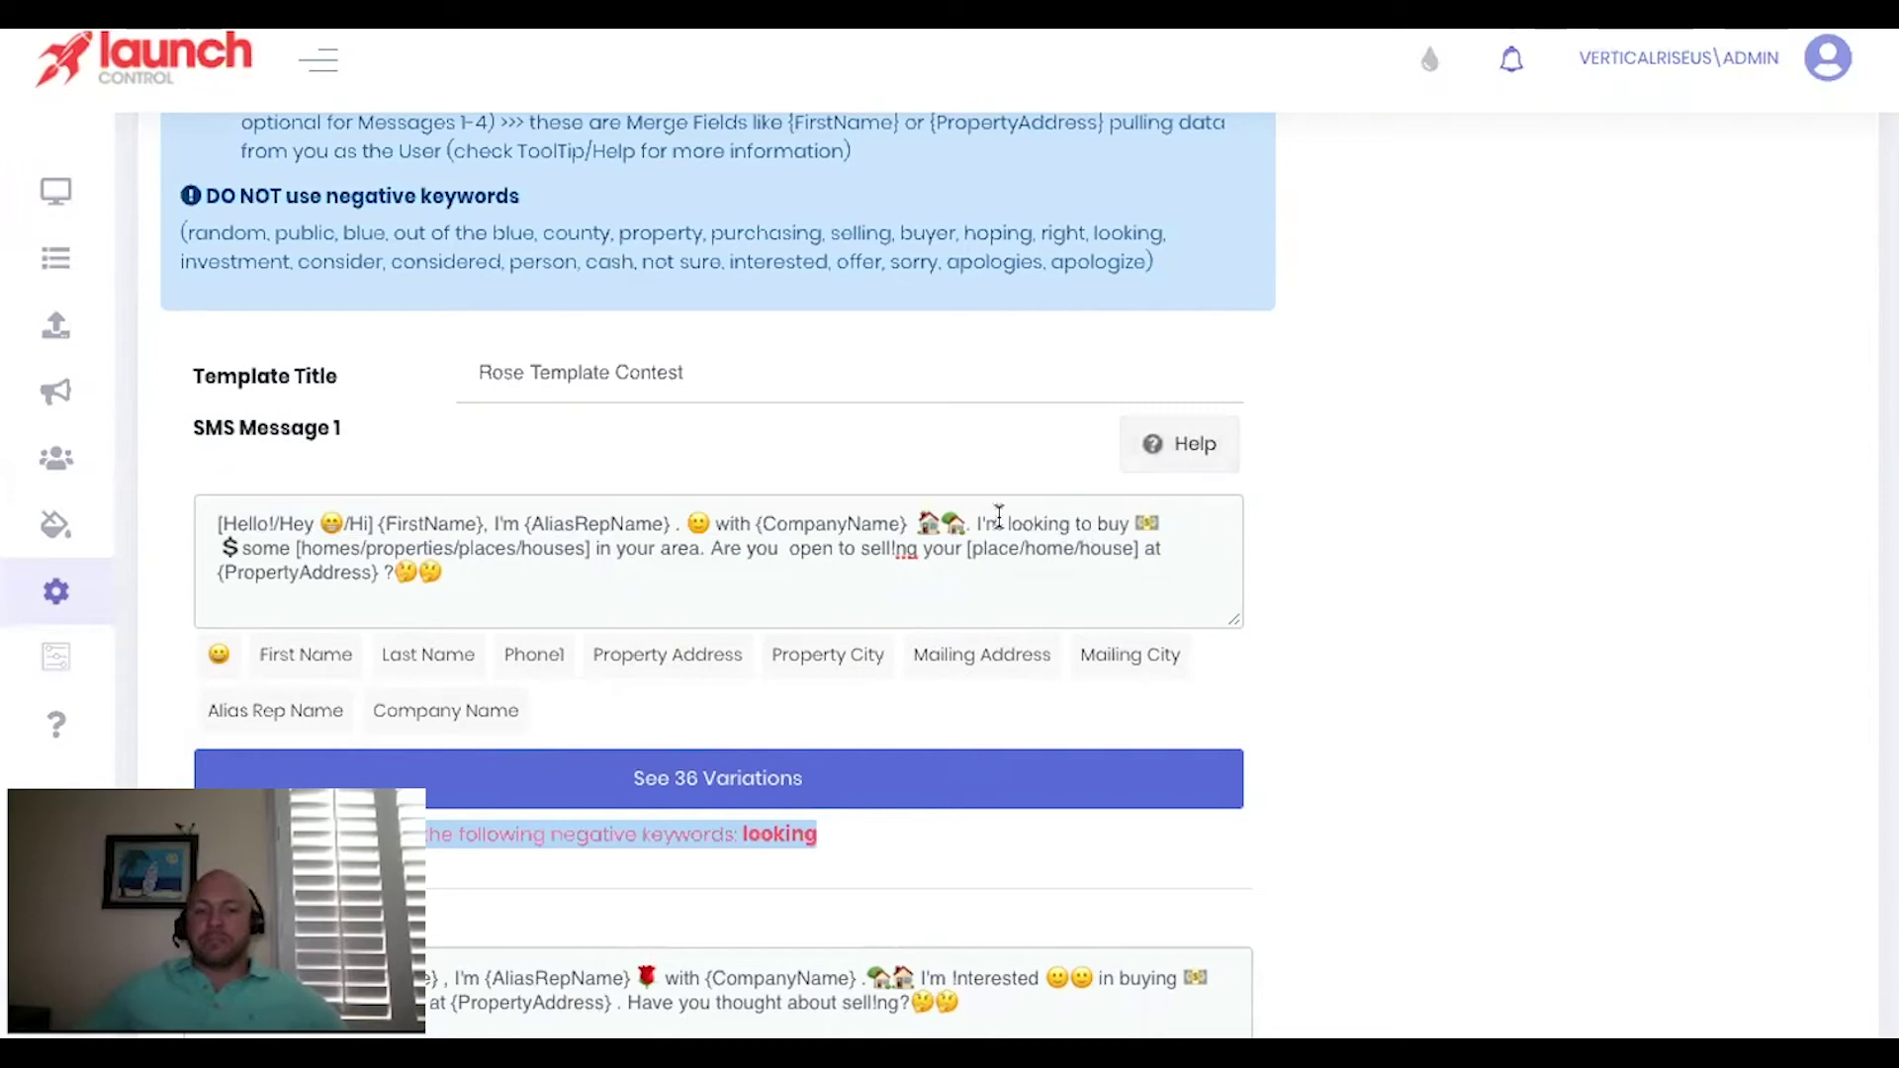
left_click(1174, 539)
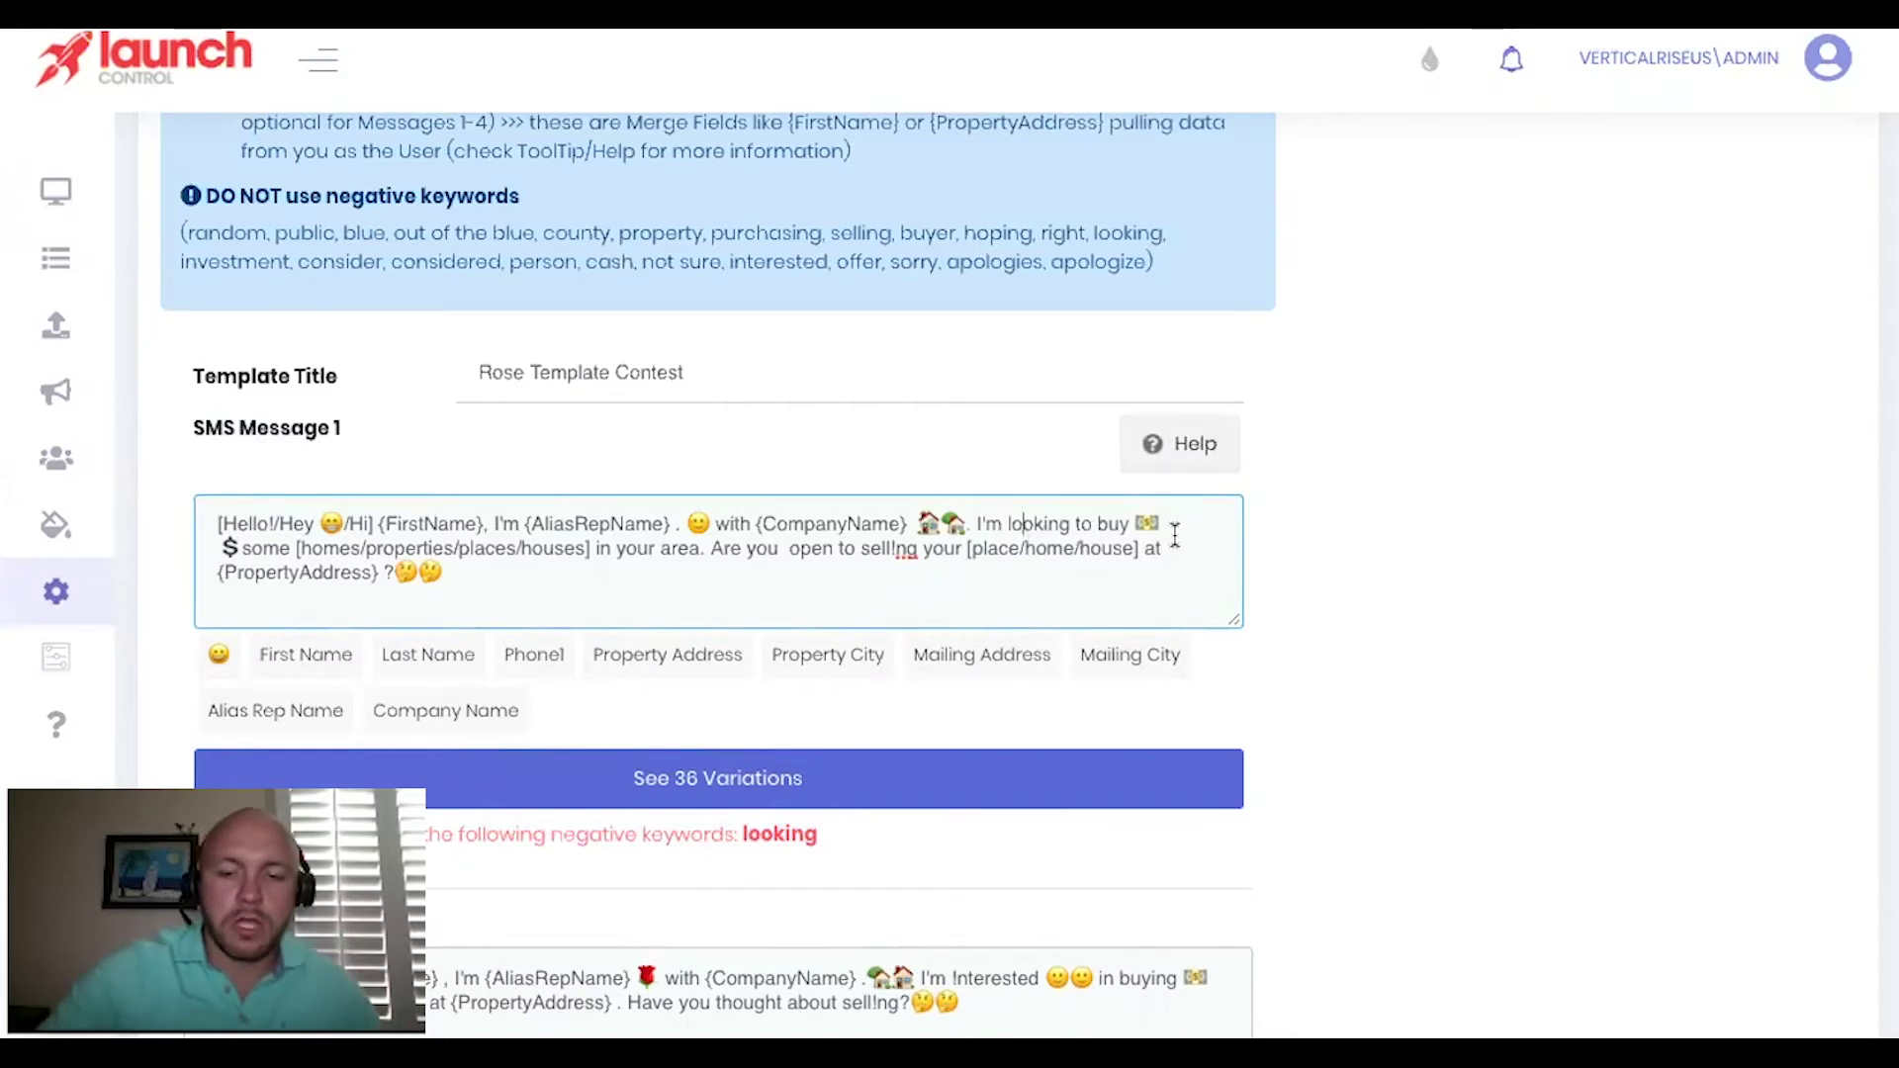
key("BackSpace")
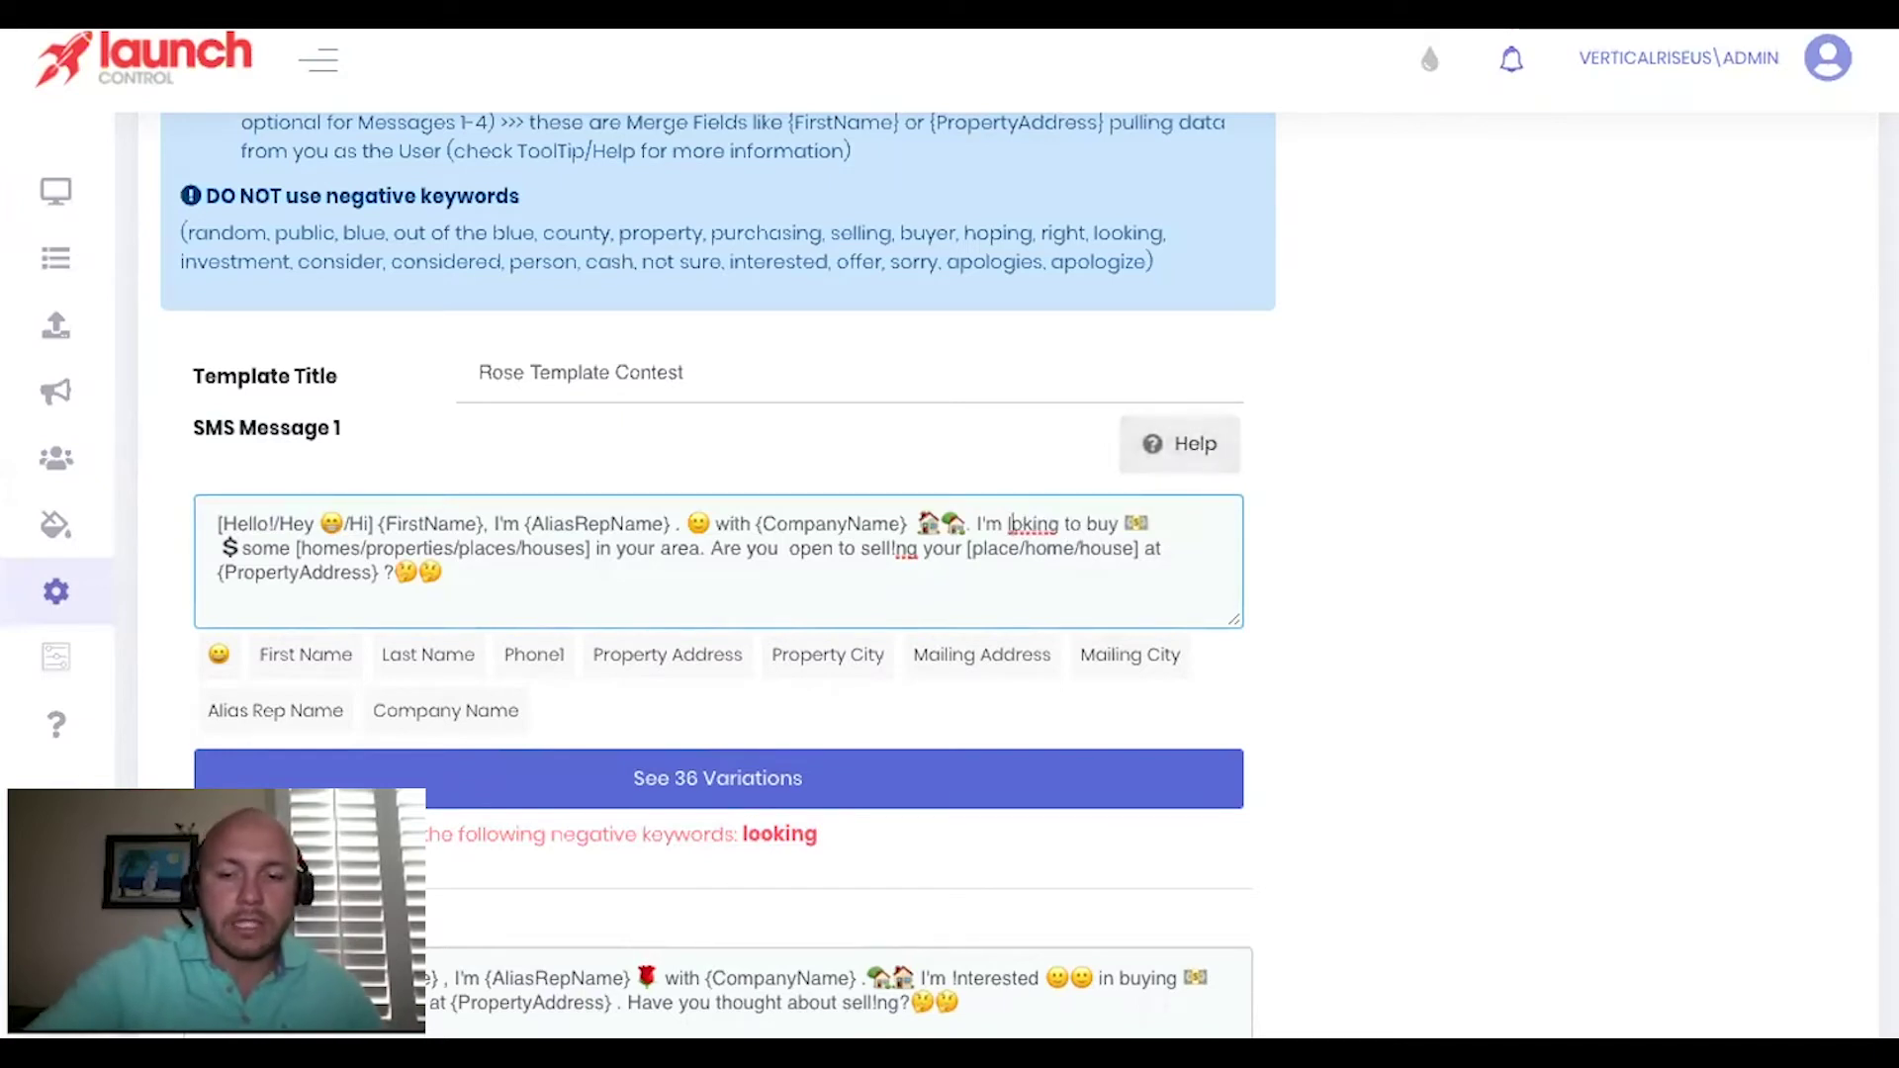
type("0")
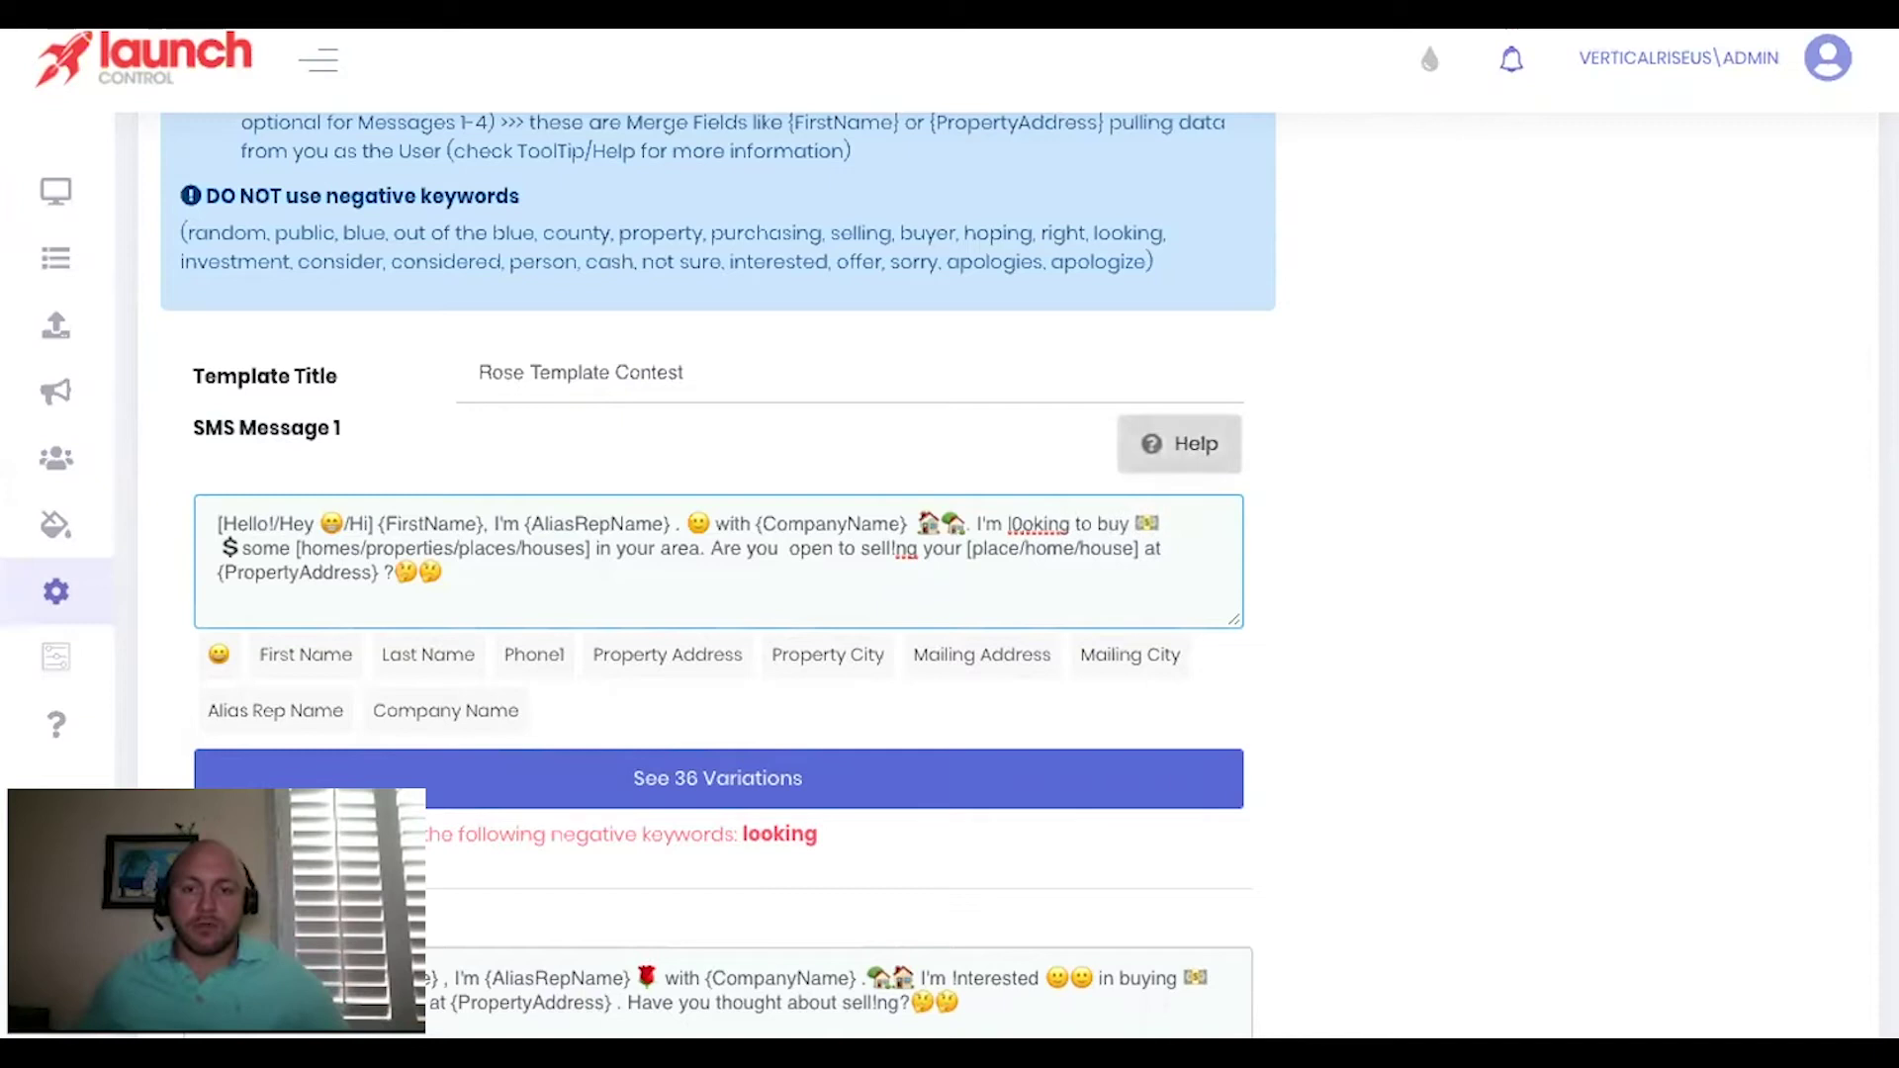
key("Delete")
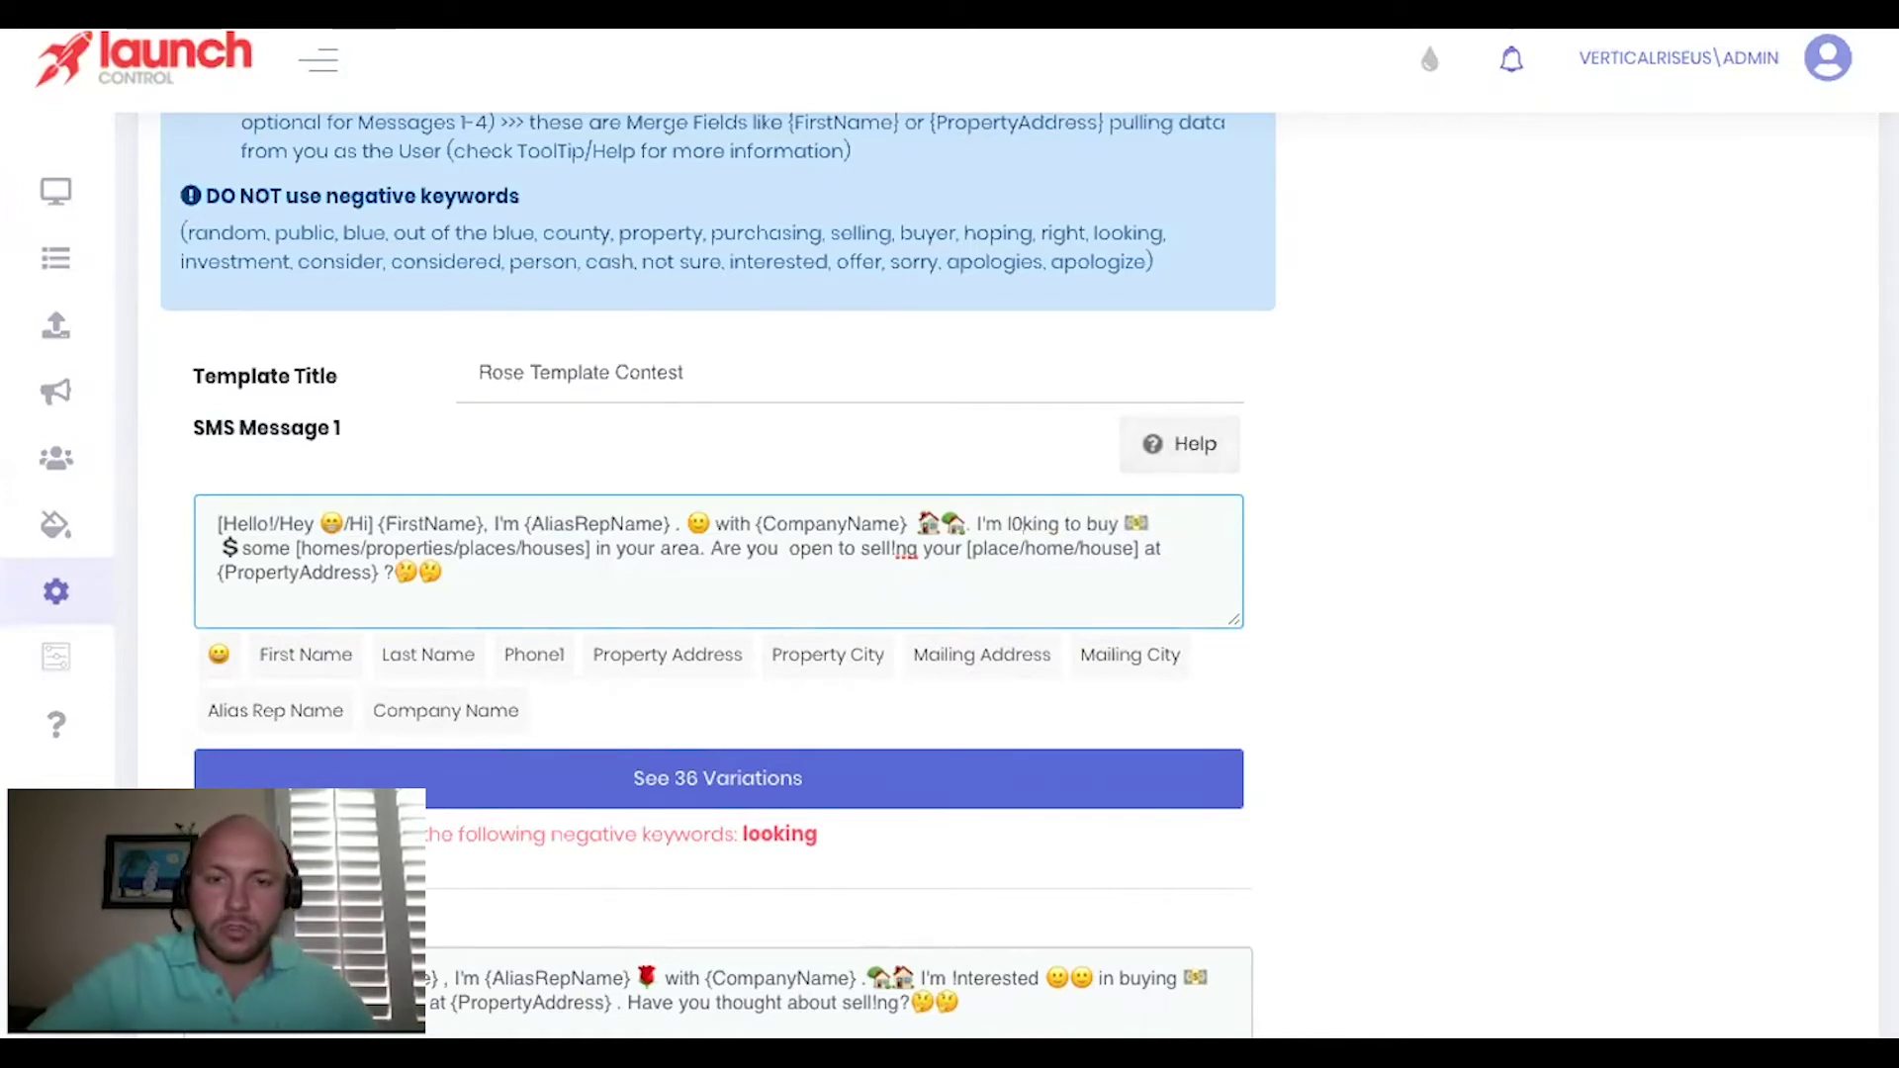
type("0")
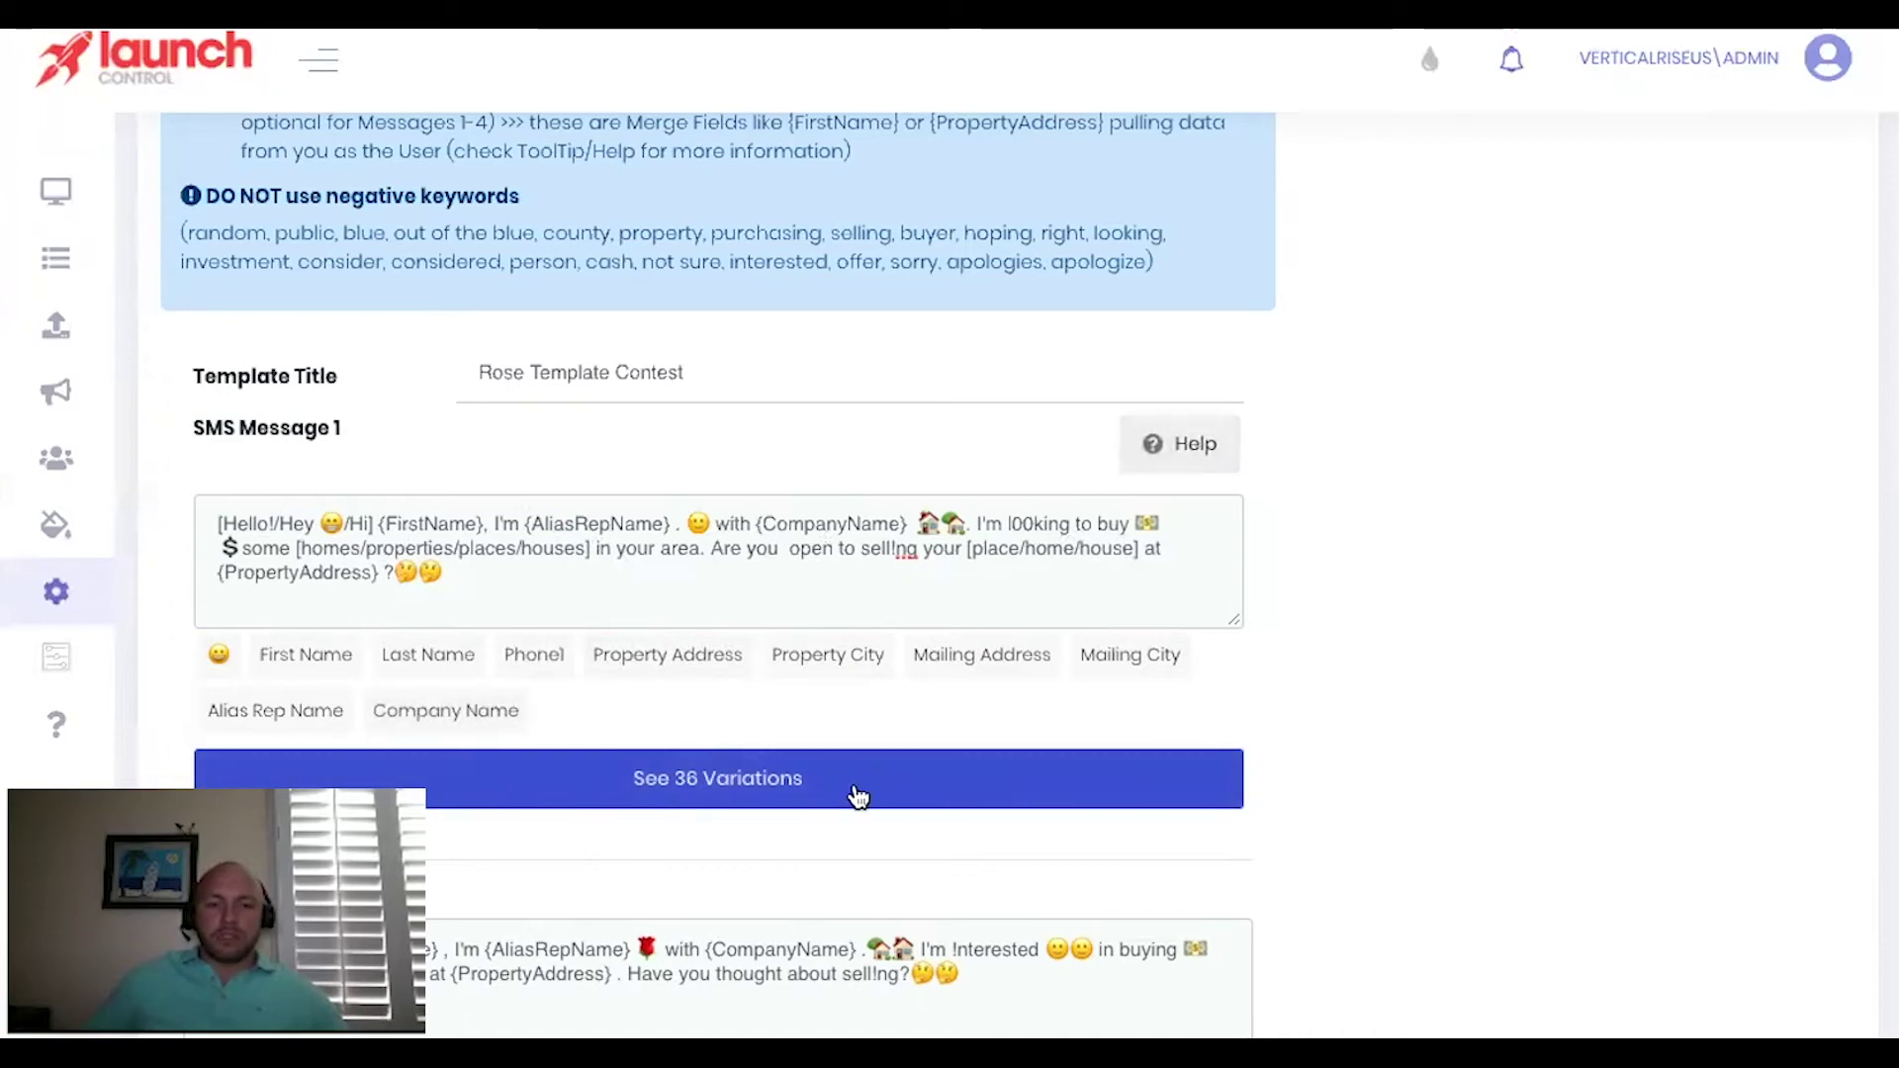
Step: Page through all 36 variations of SMS Message 1, pages 1 through 4
left_click(644, 781)
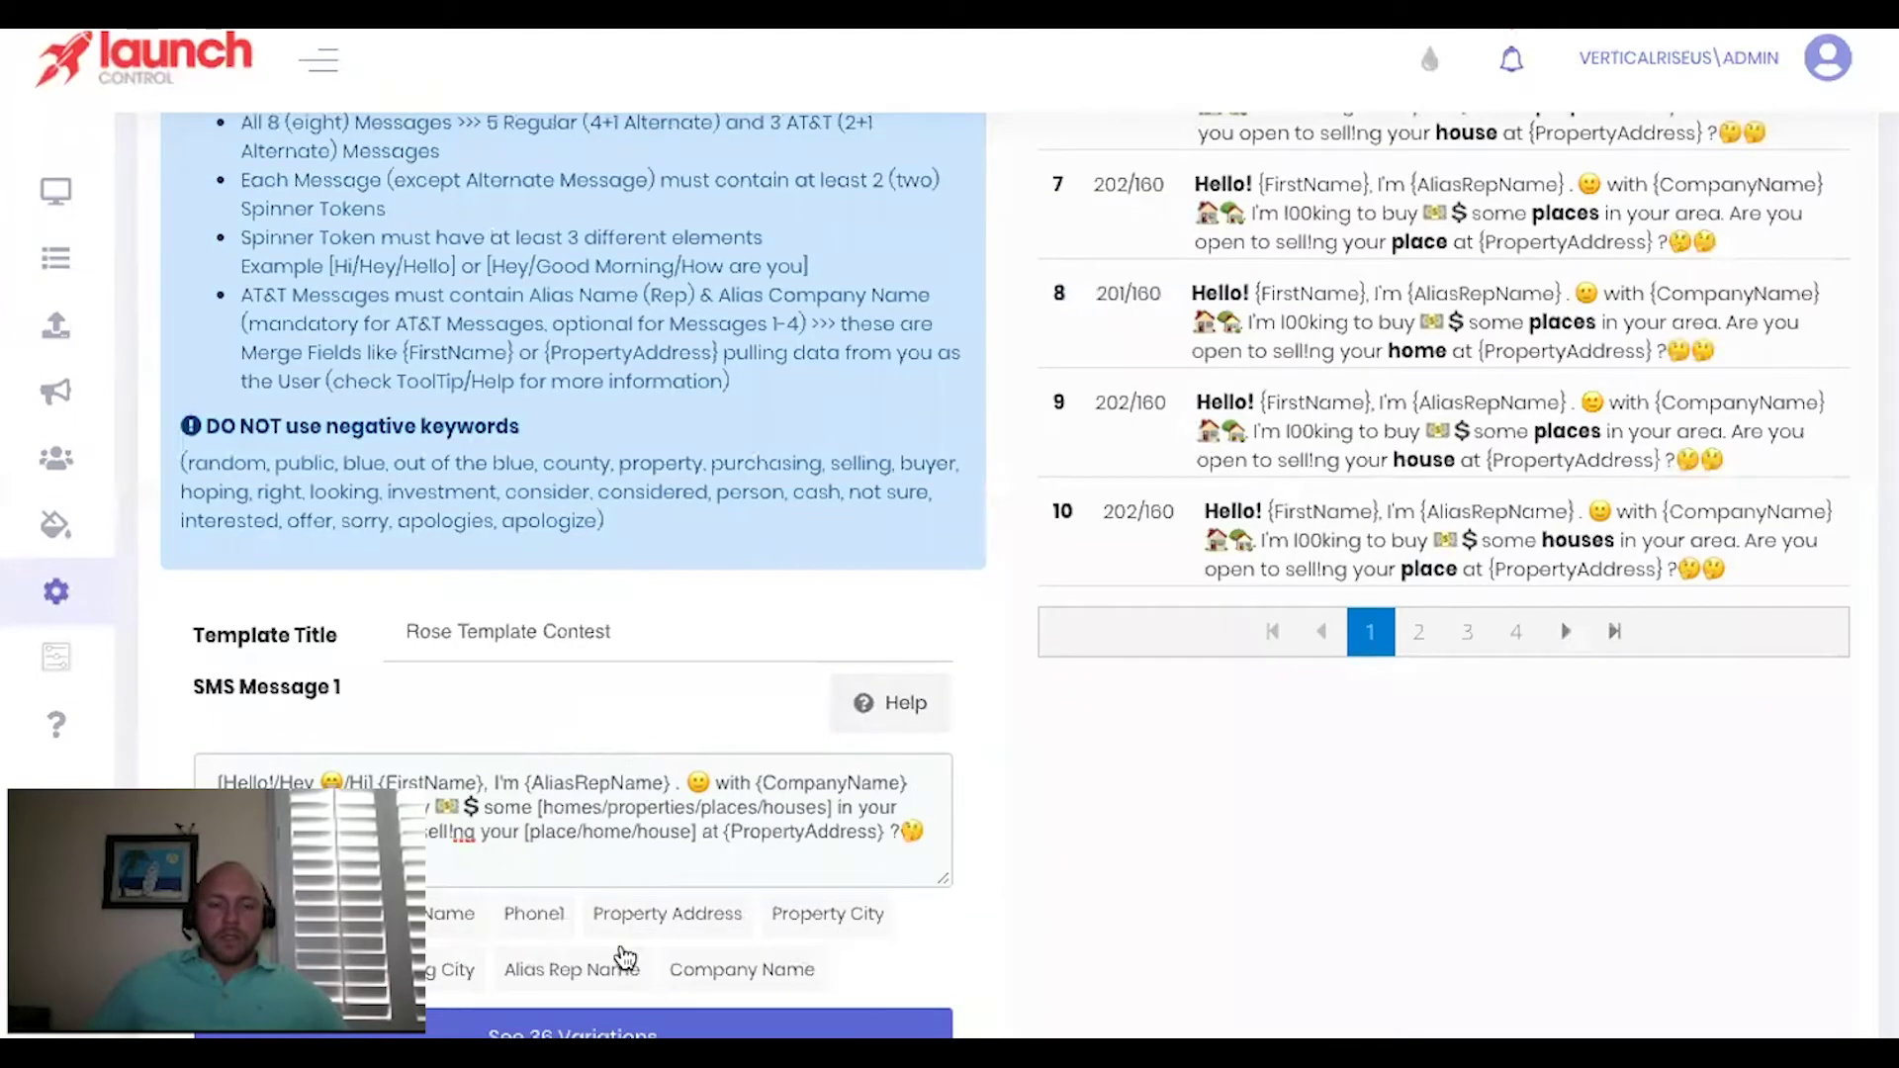
scroll(1452, 408, "up", 1)
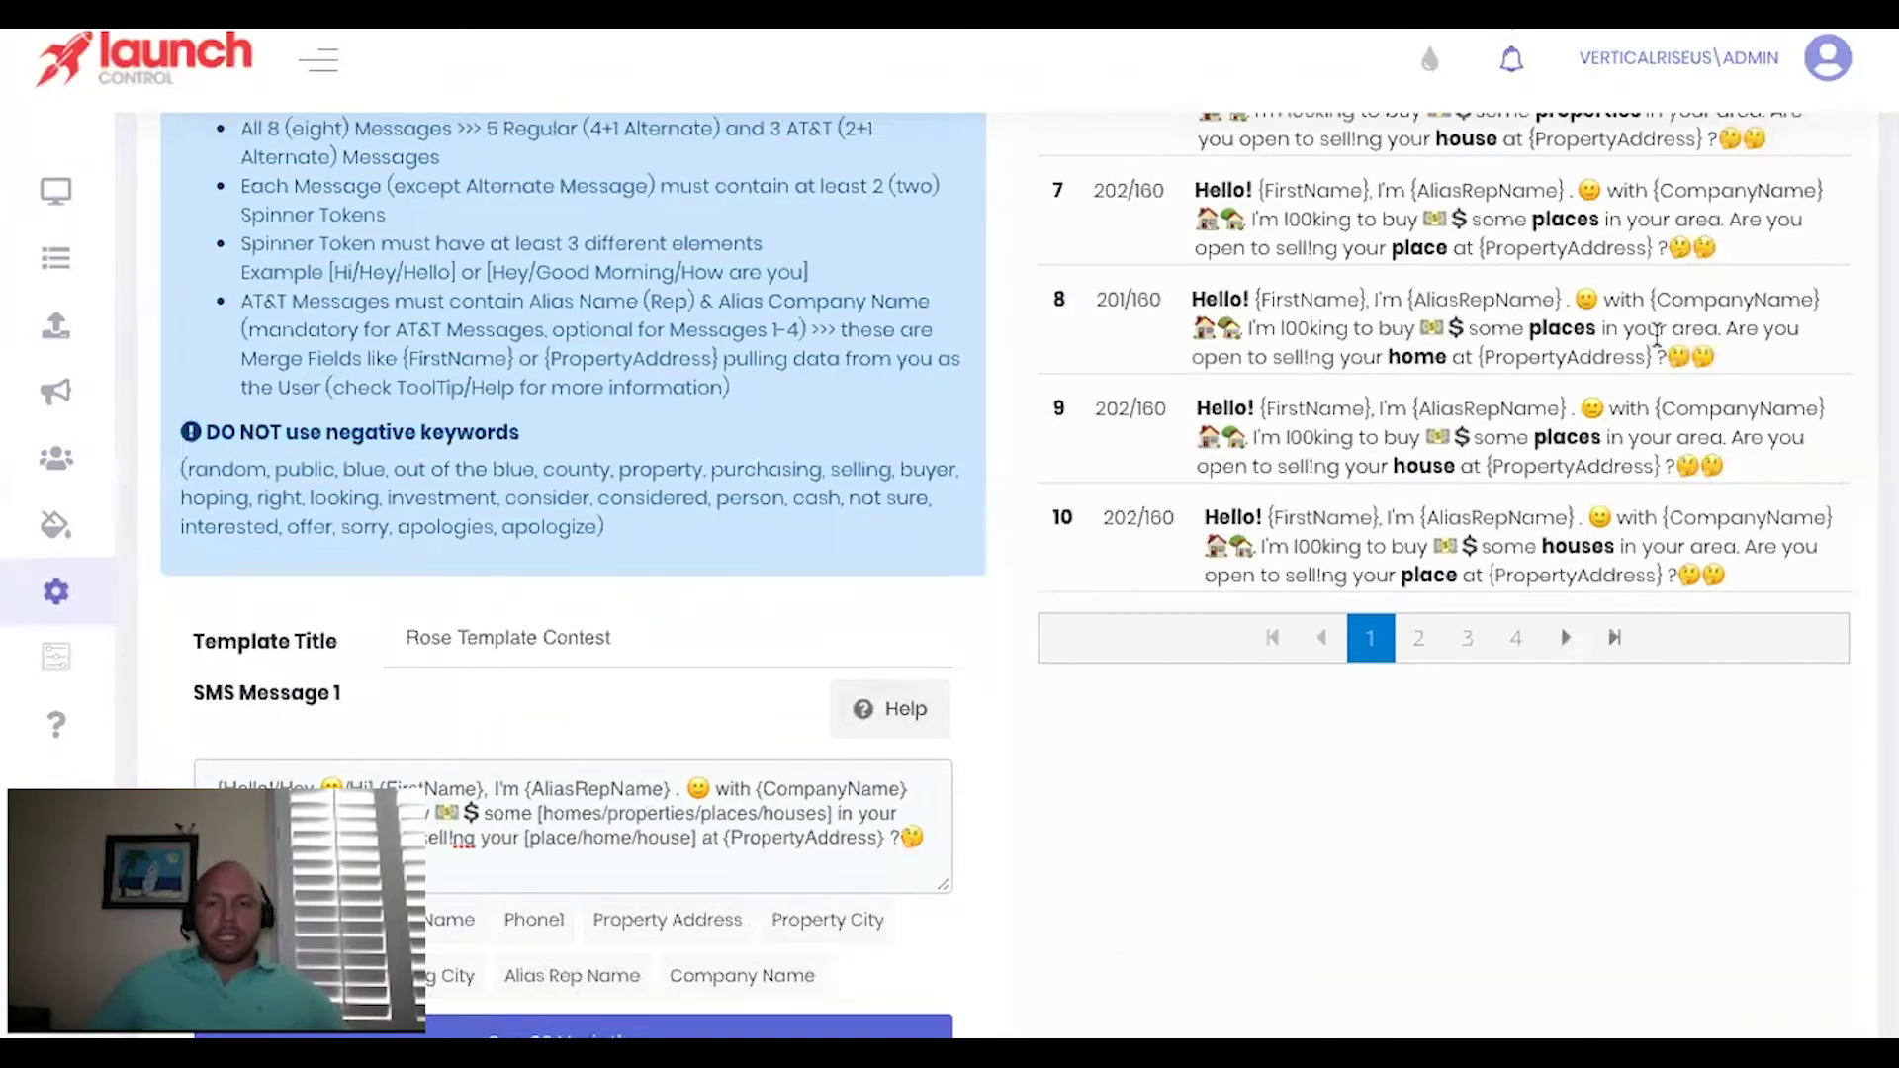
scroll(1510, 381, "up", 7)
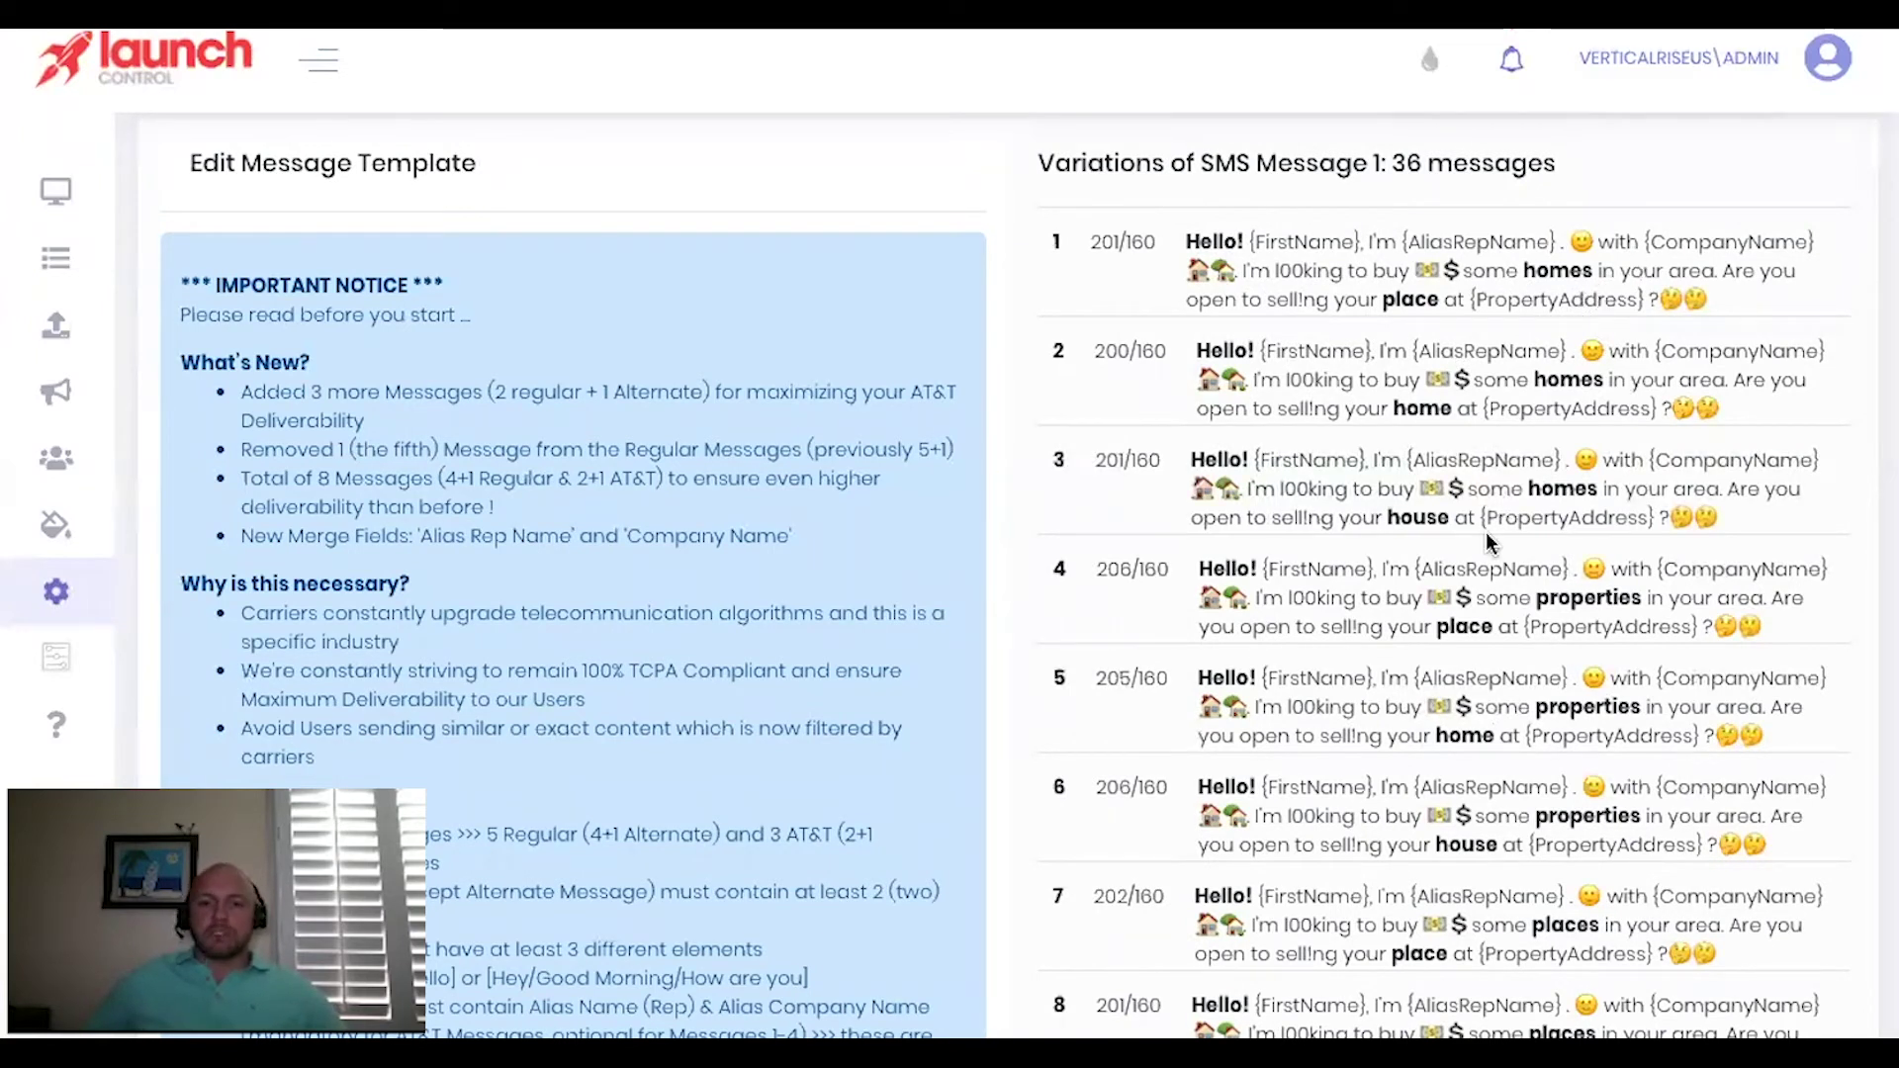
scroll(1296, 483, "down", 5)
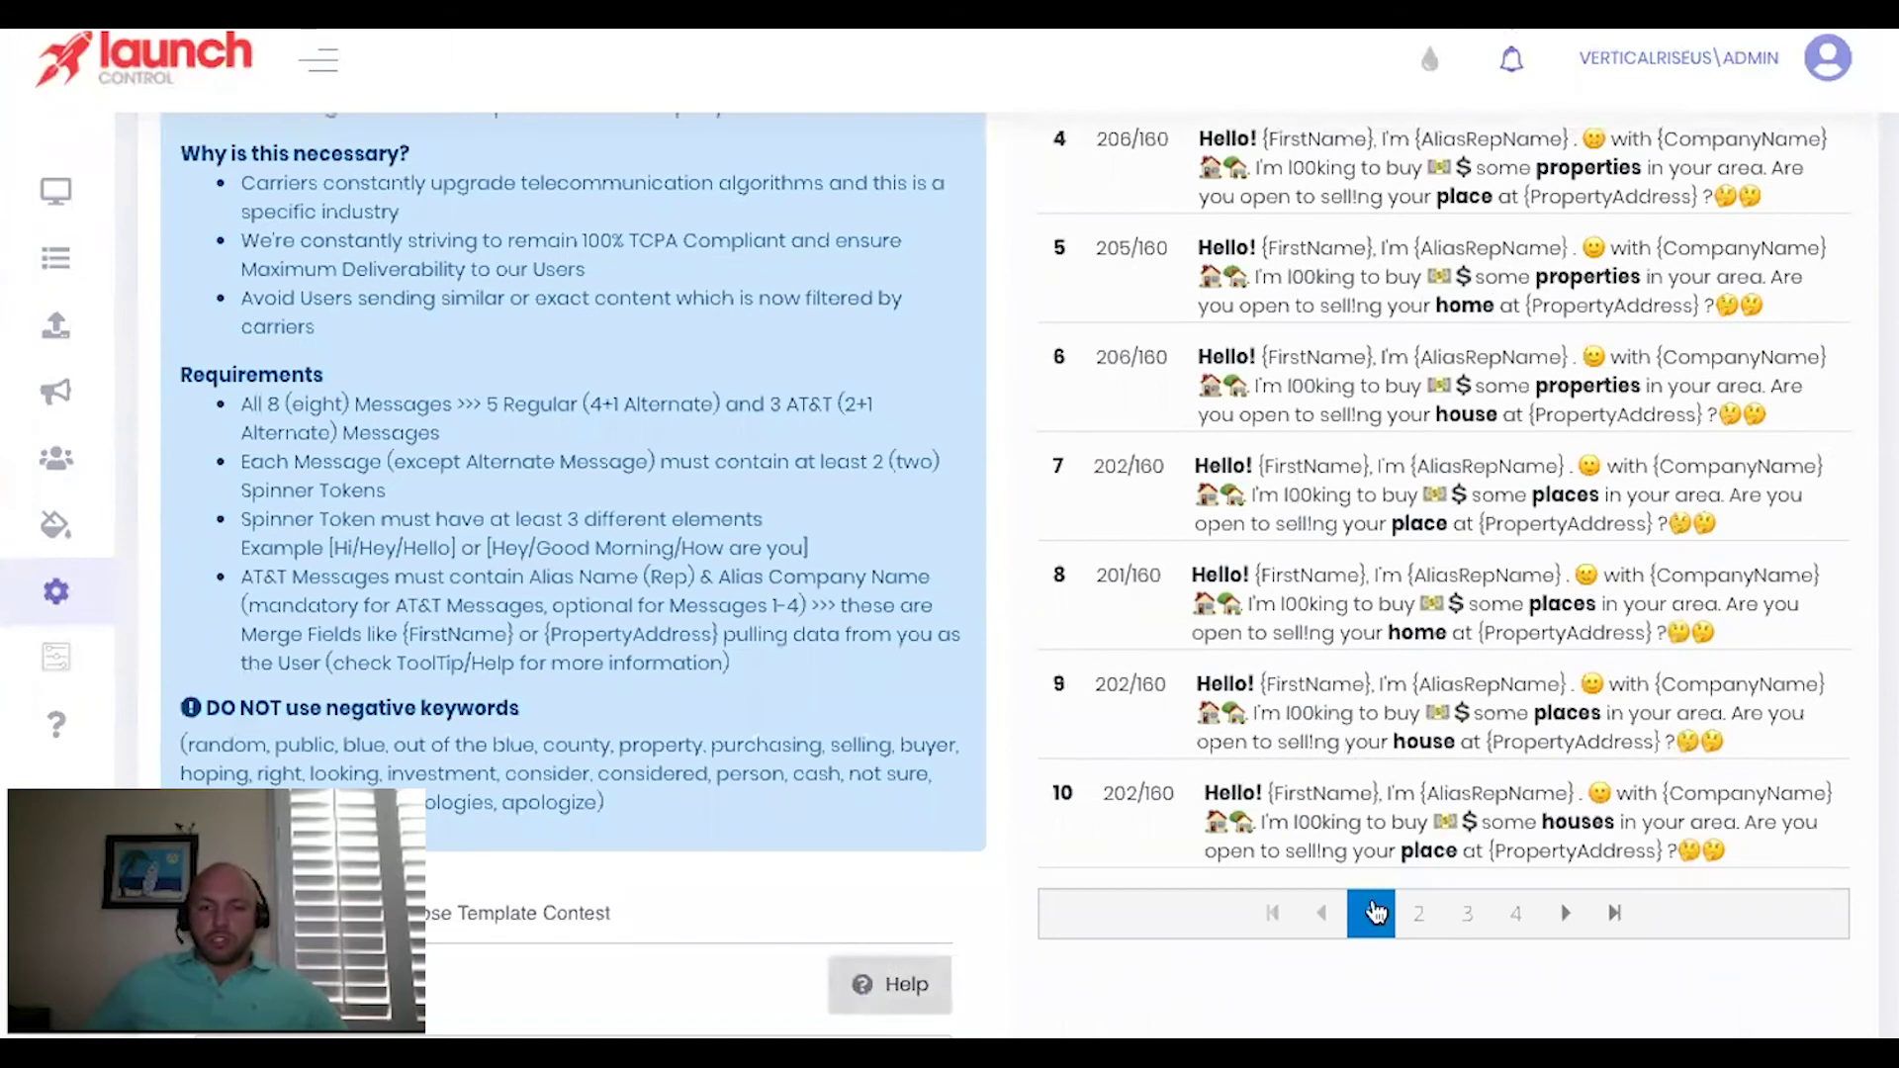
left_click(1419, 912)
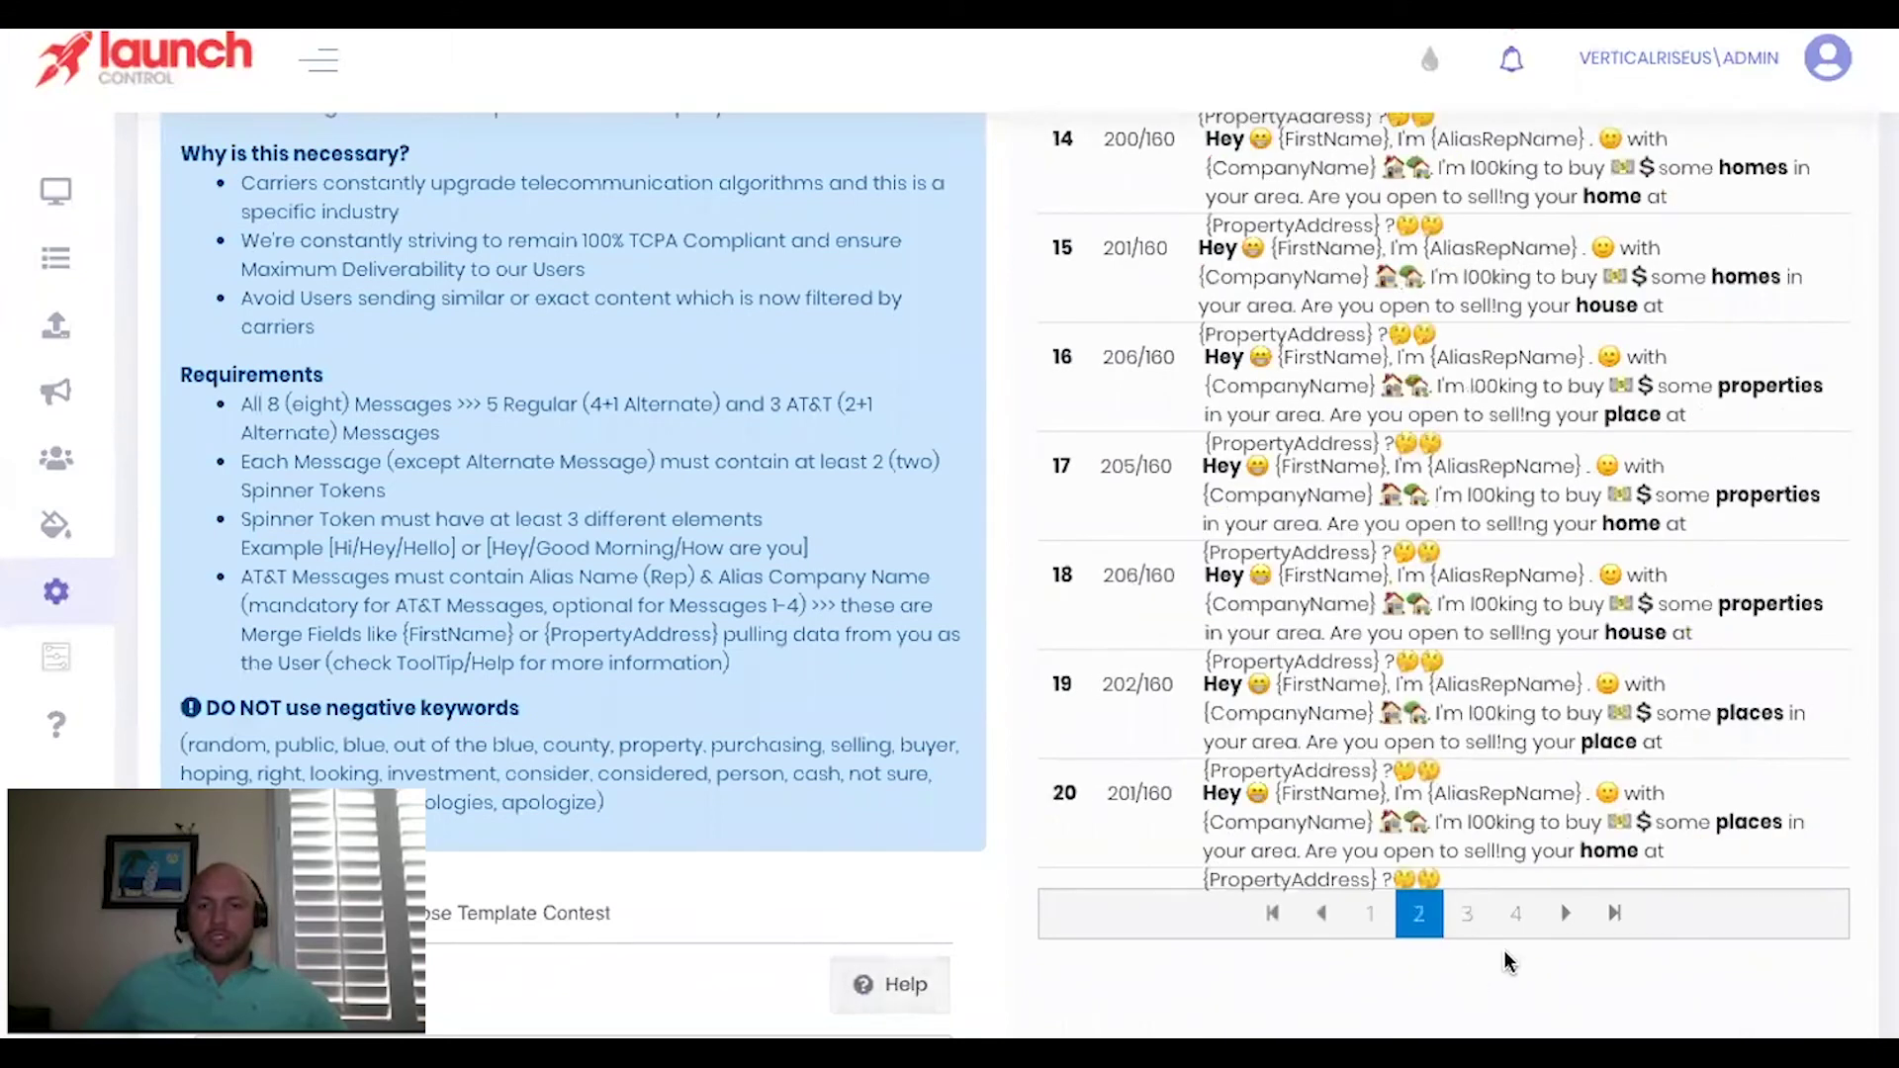
left_click(1472, 915)
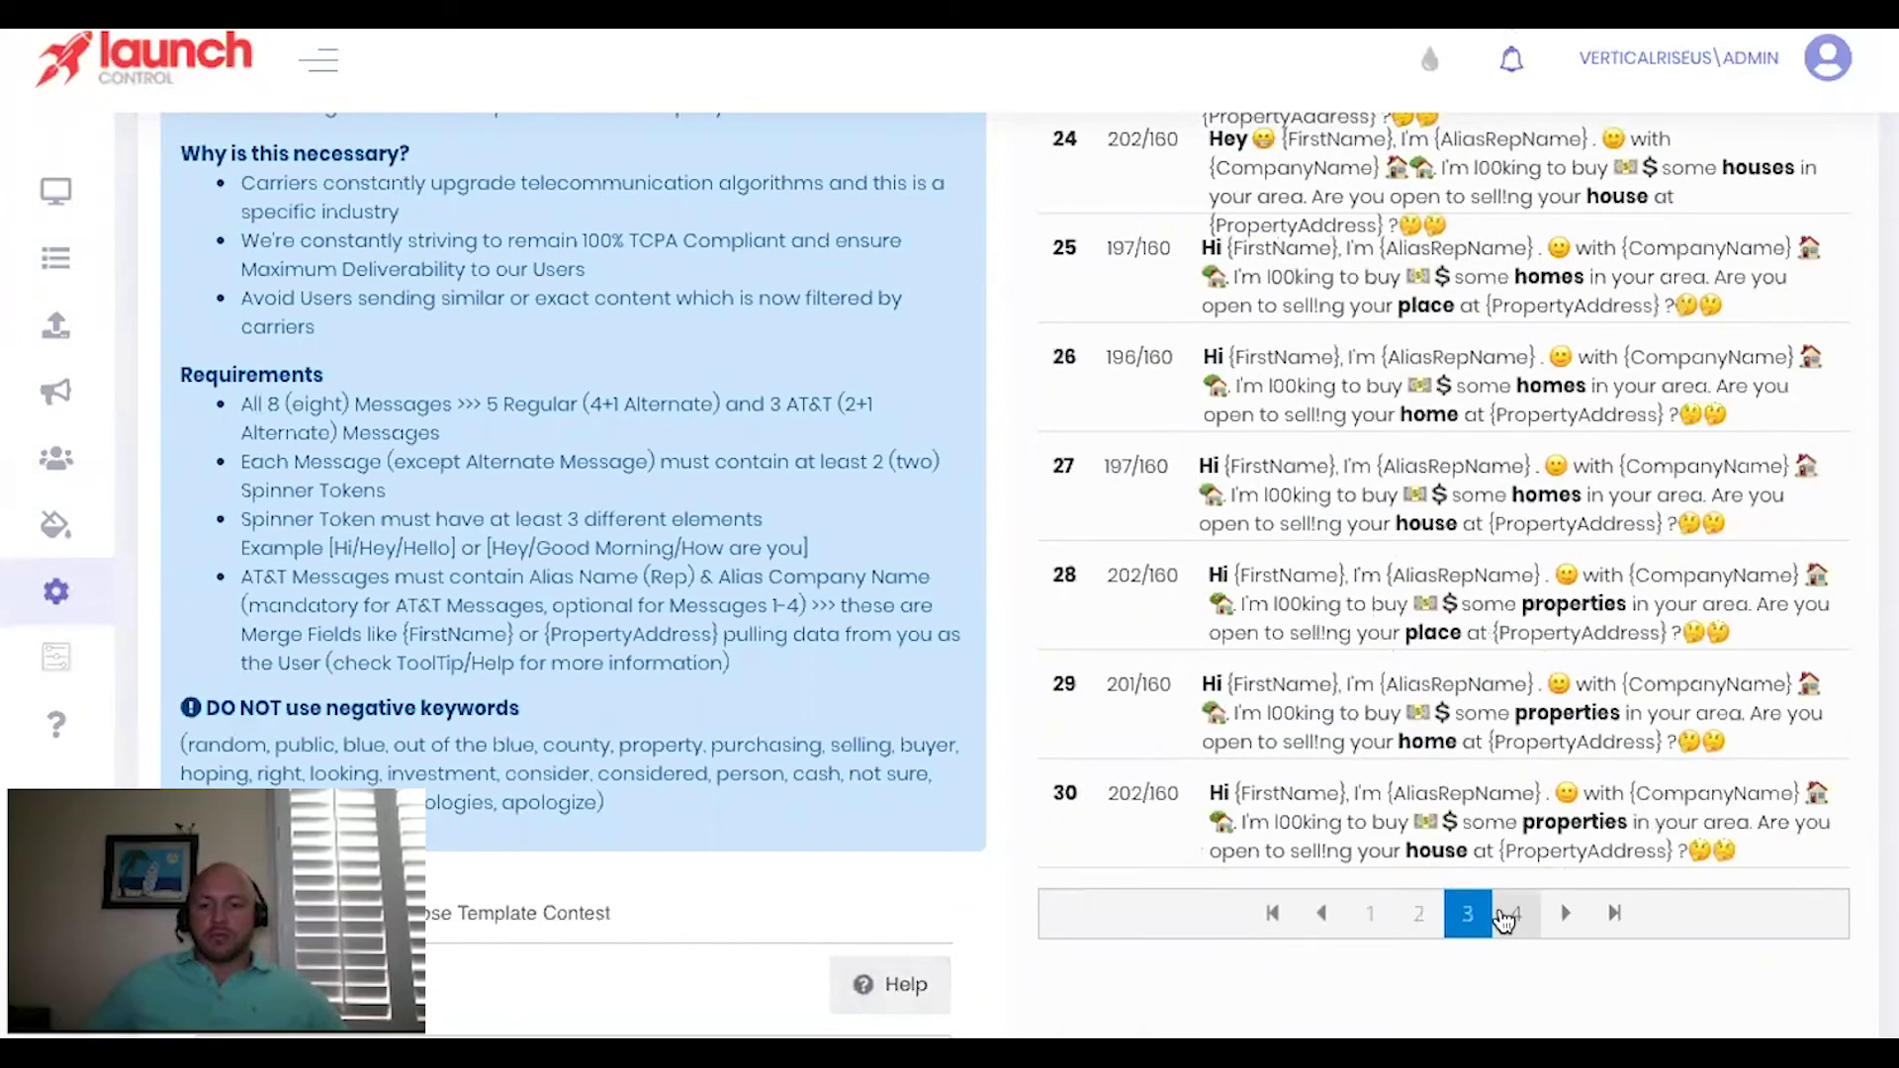
left_click(1521, 917)
scroll(964, 702, "down", 5)
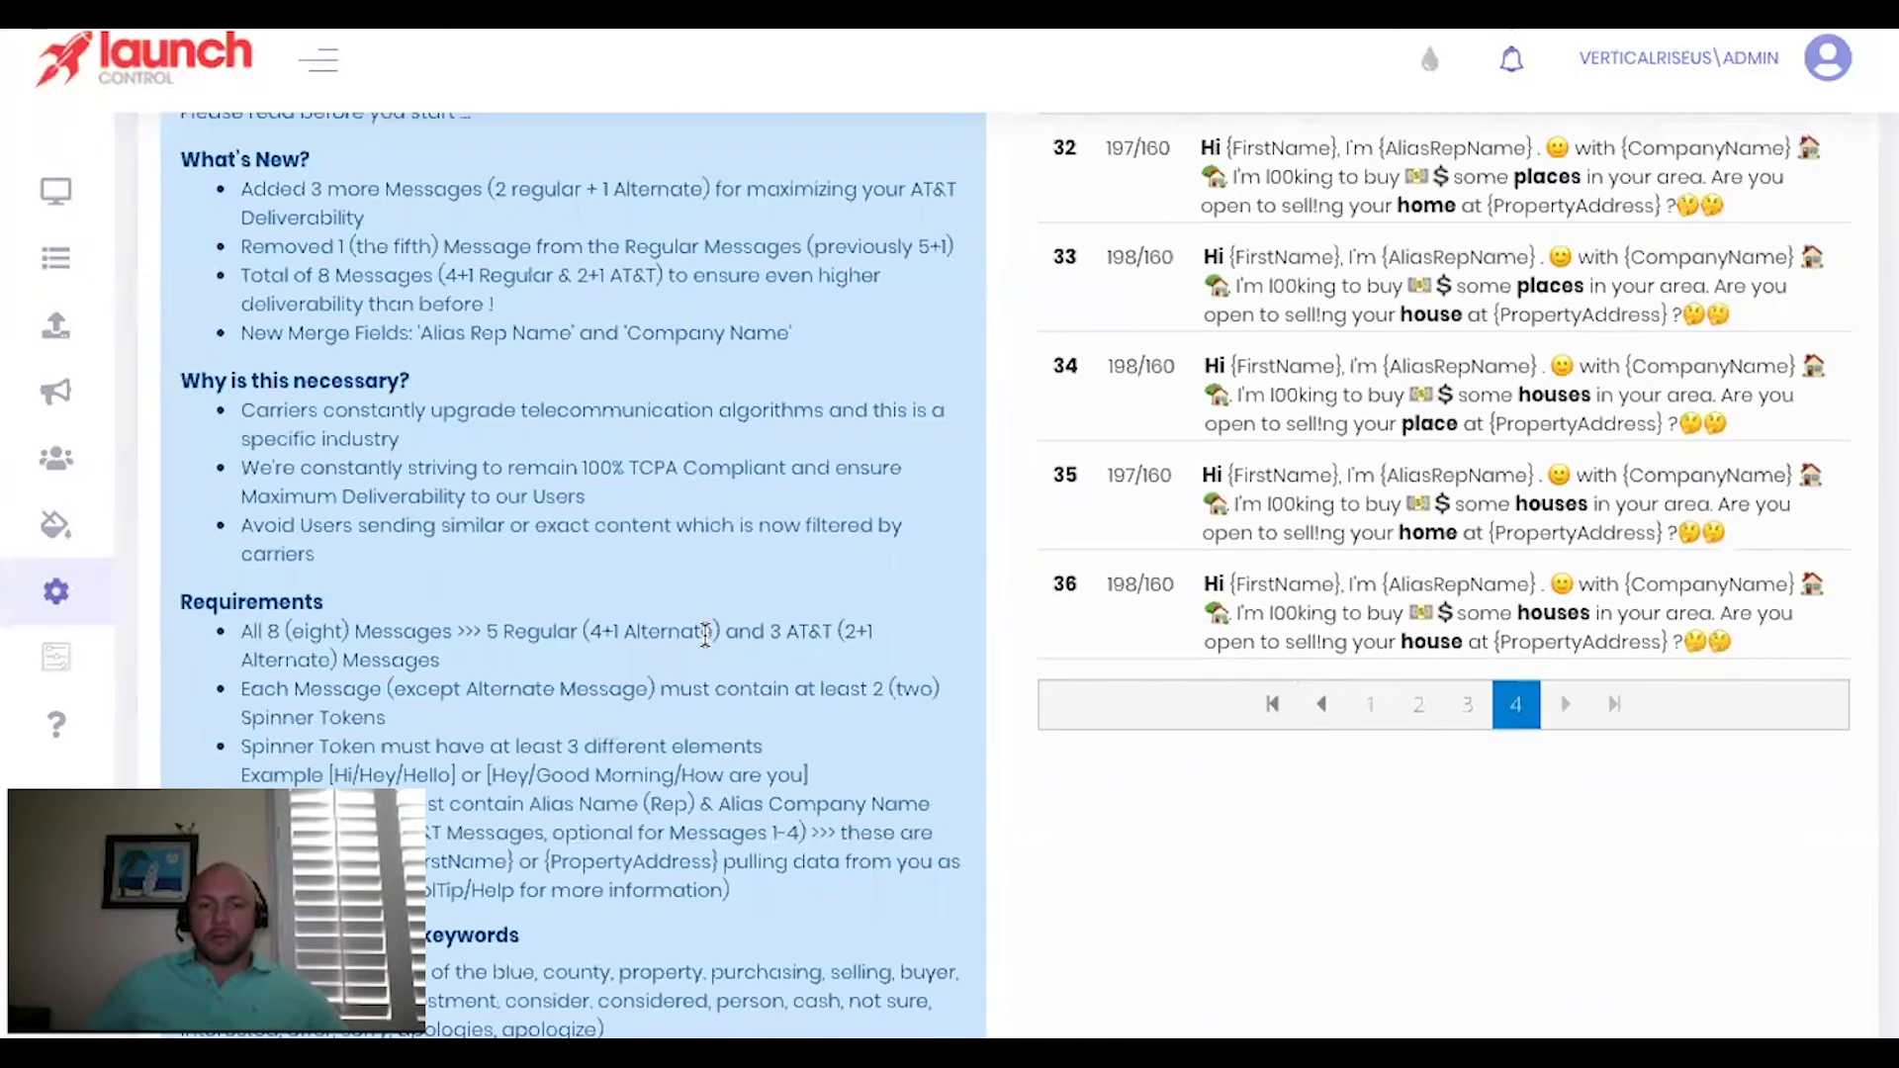
scroll(958, 697, "down", 5)
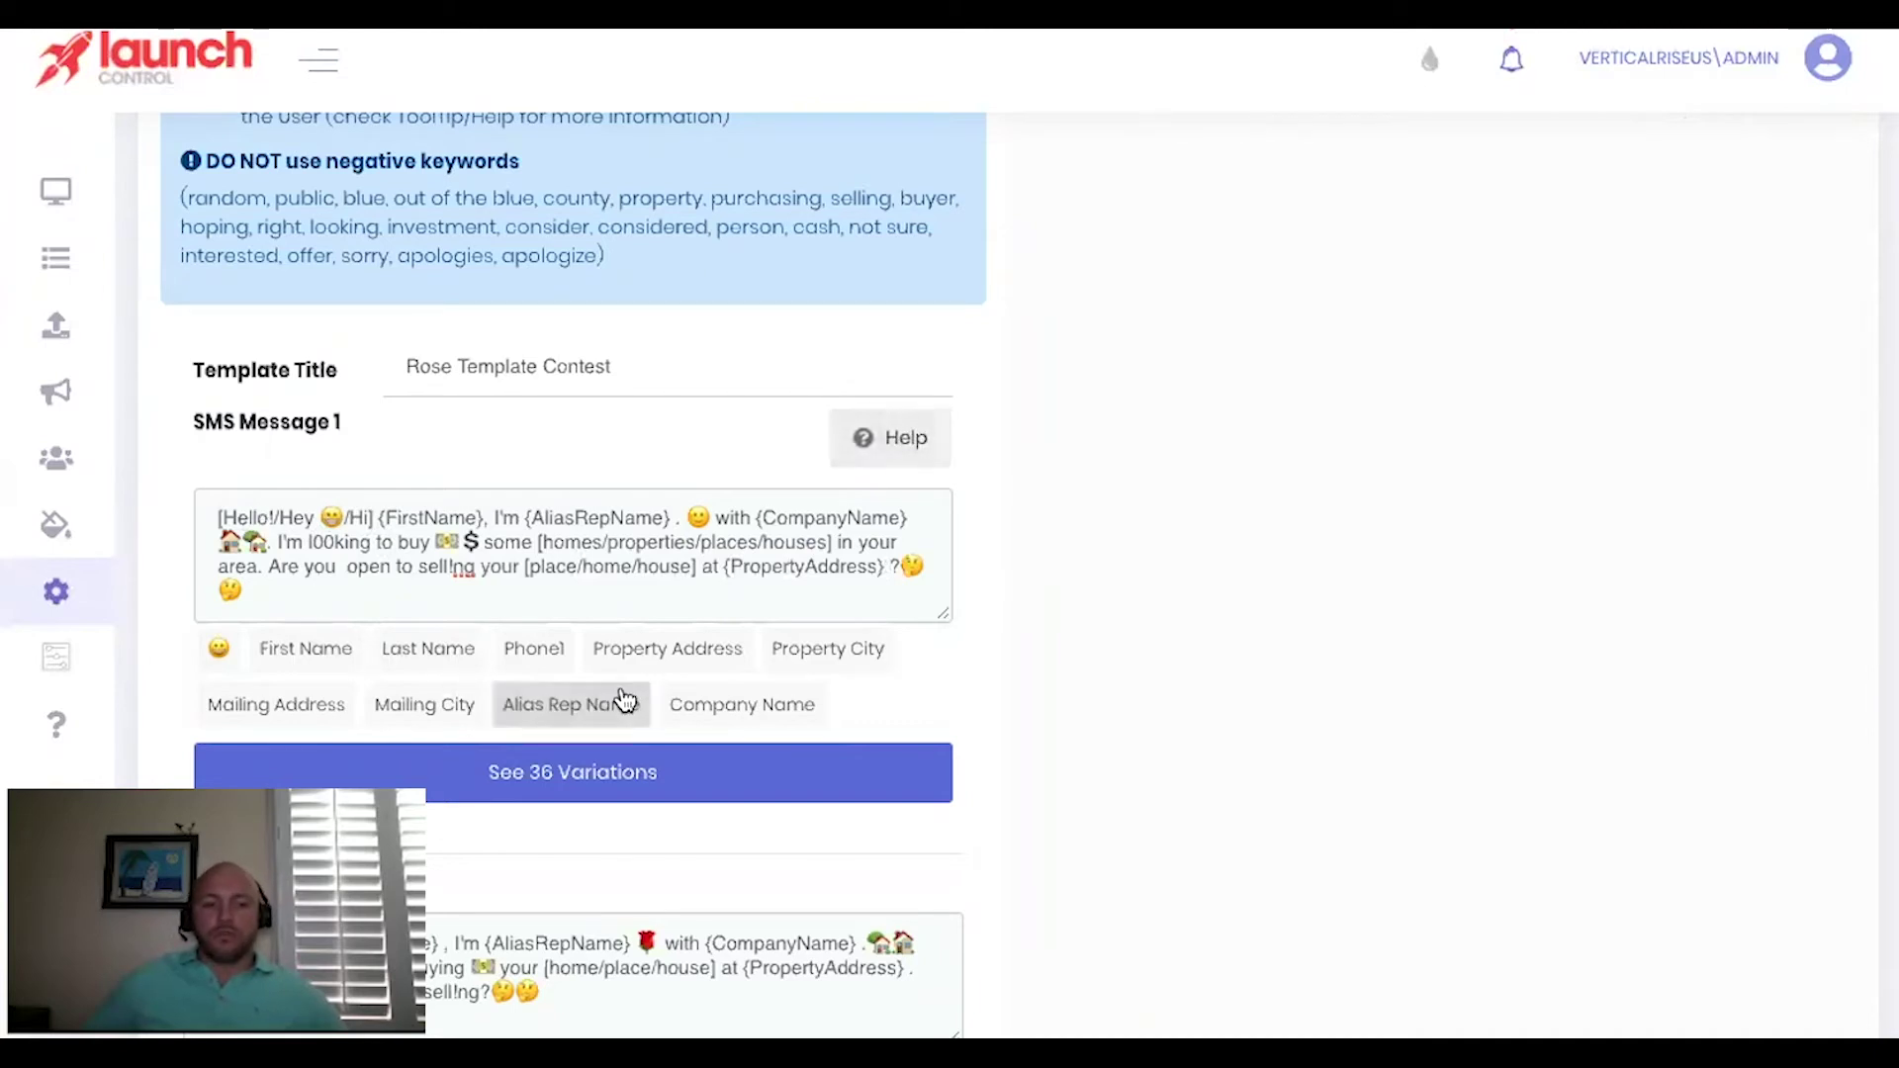
Step: Scroll through SMS Messages 2–4 and the Alternate Message, reading counts of 9, 27 and 9
scroll(577, 697, "down", 5)
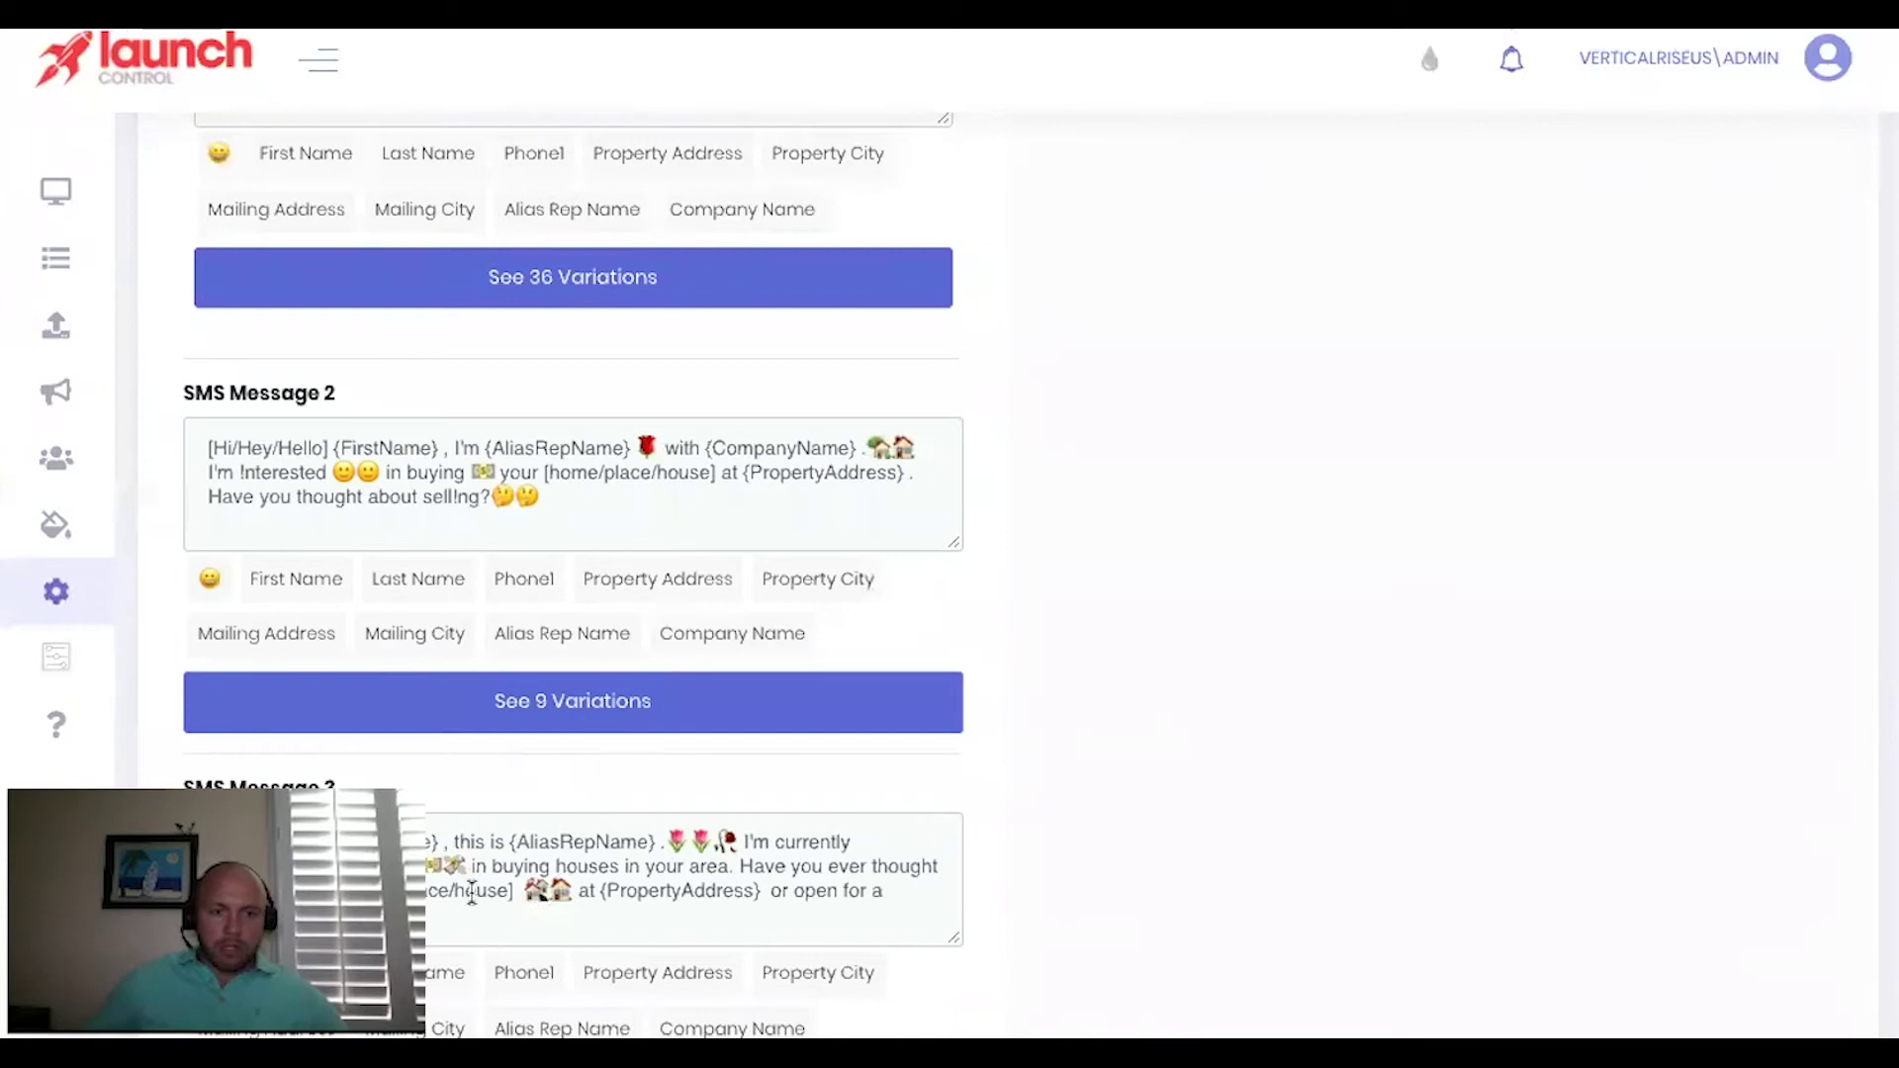
scroll(440, 905, "down", 1)
scroll(435, 915, "down", 4)
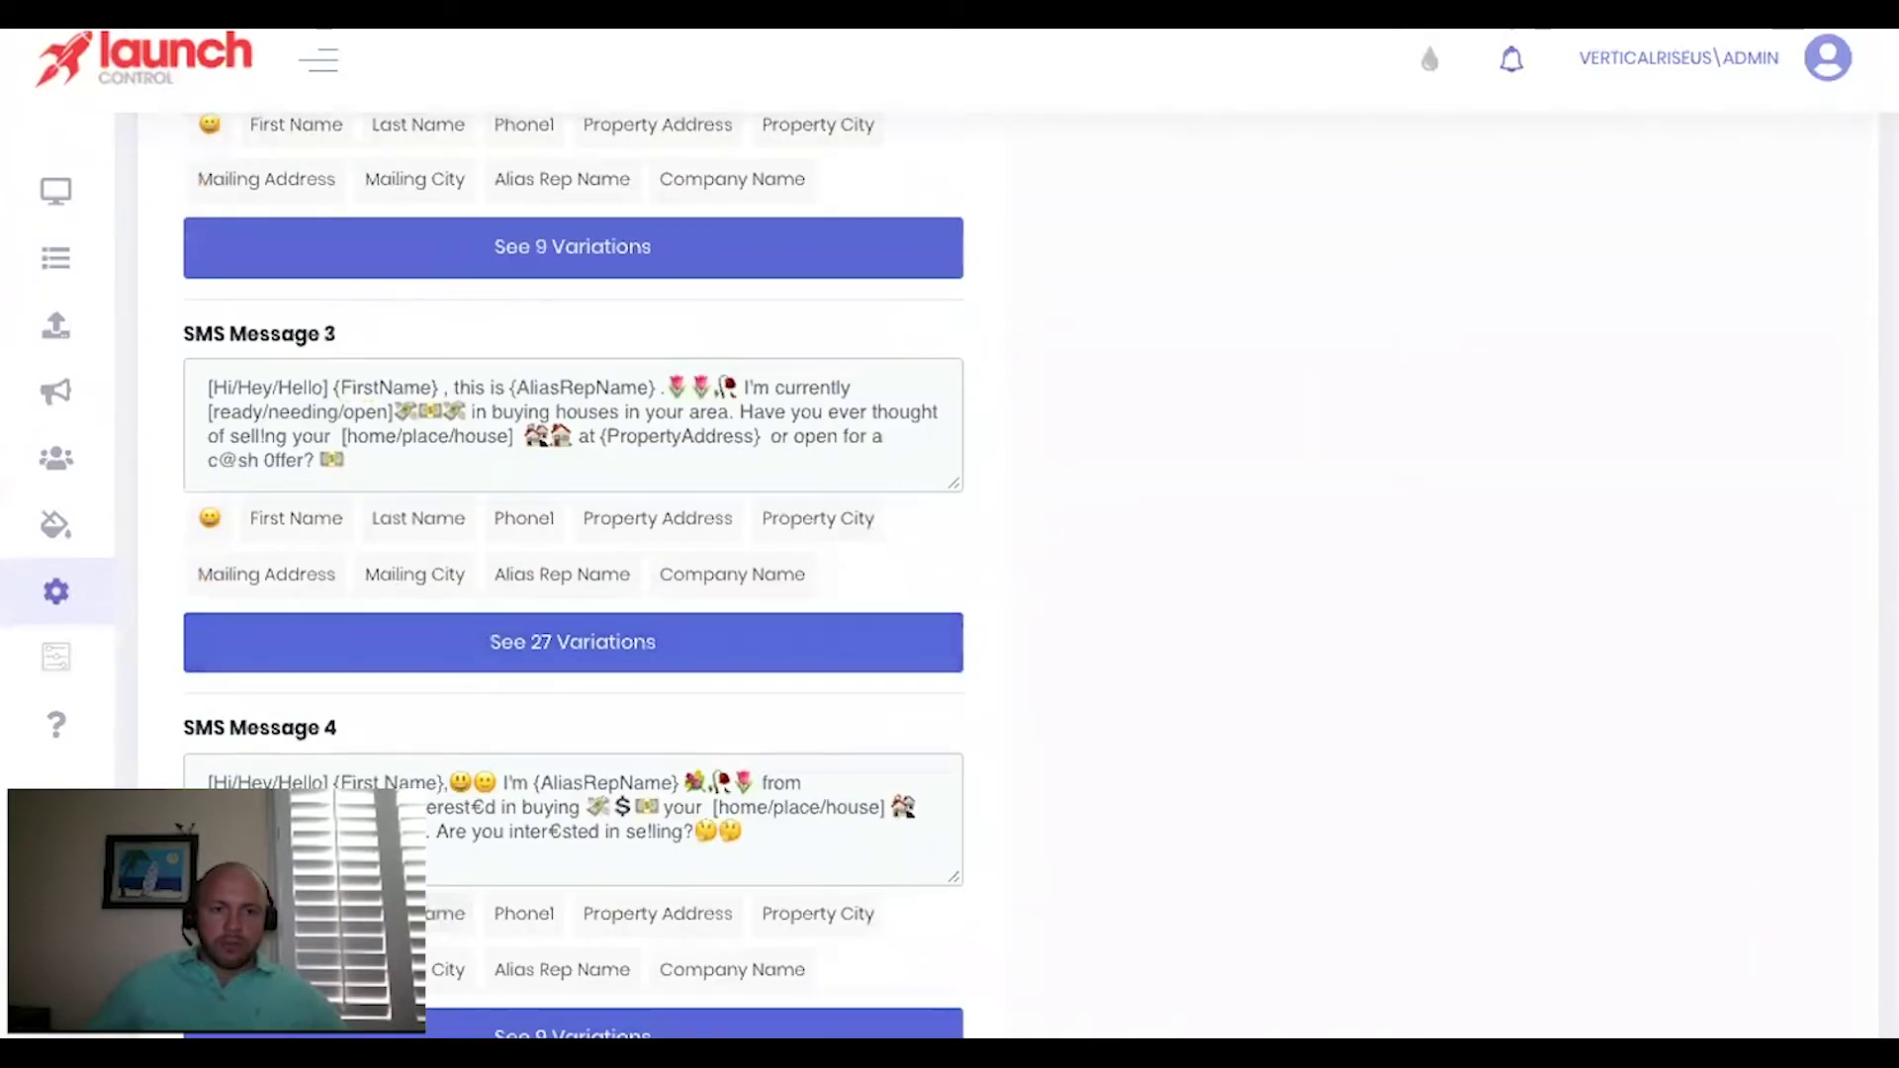
scroll(637, 757, "down", 9)
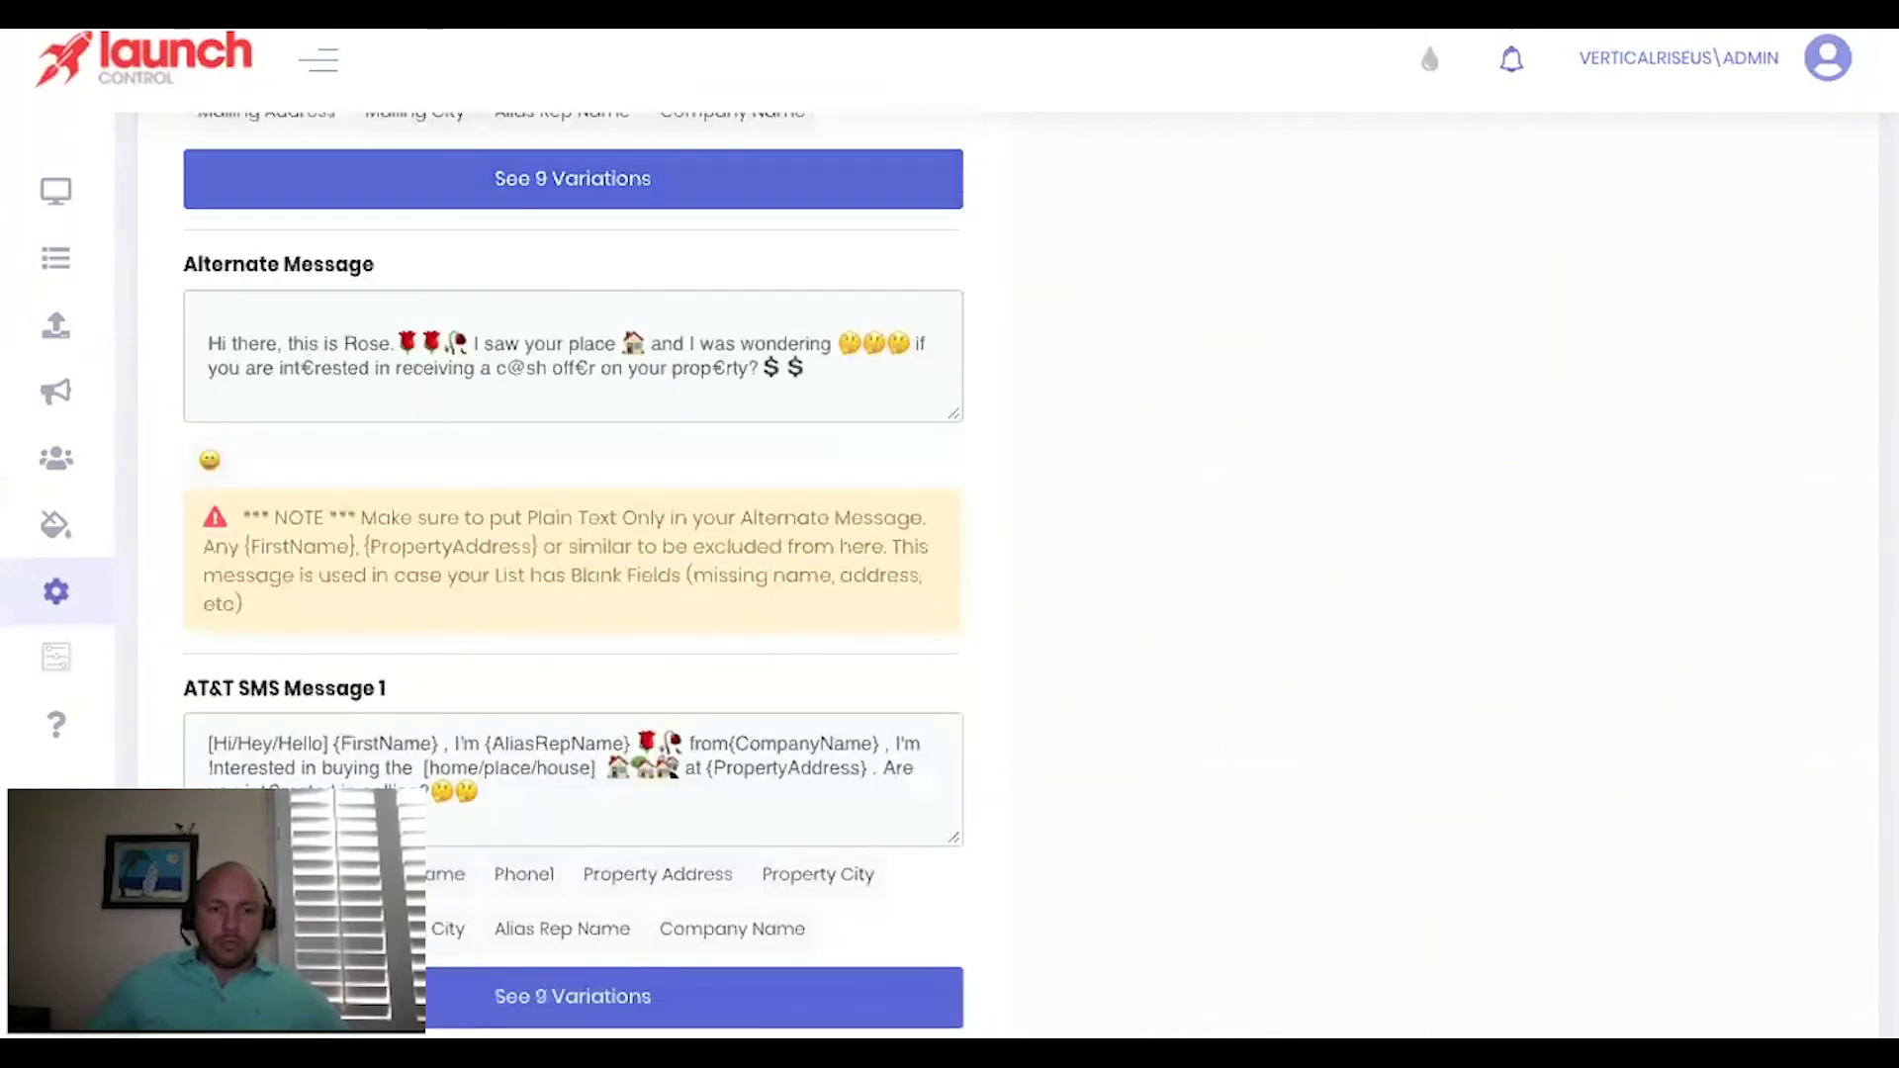
scroll(624, 572, "up", 20)
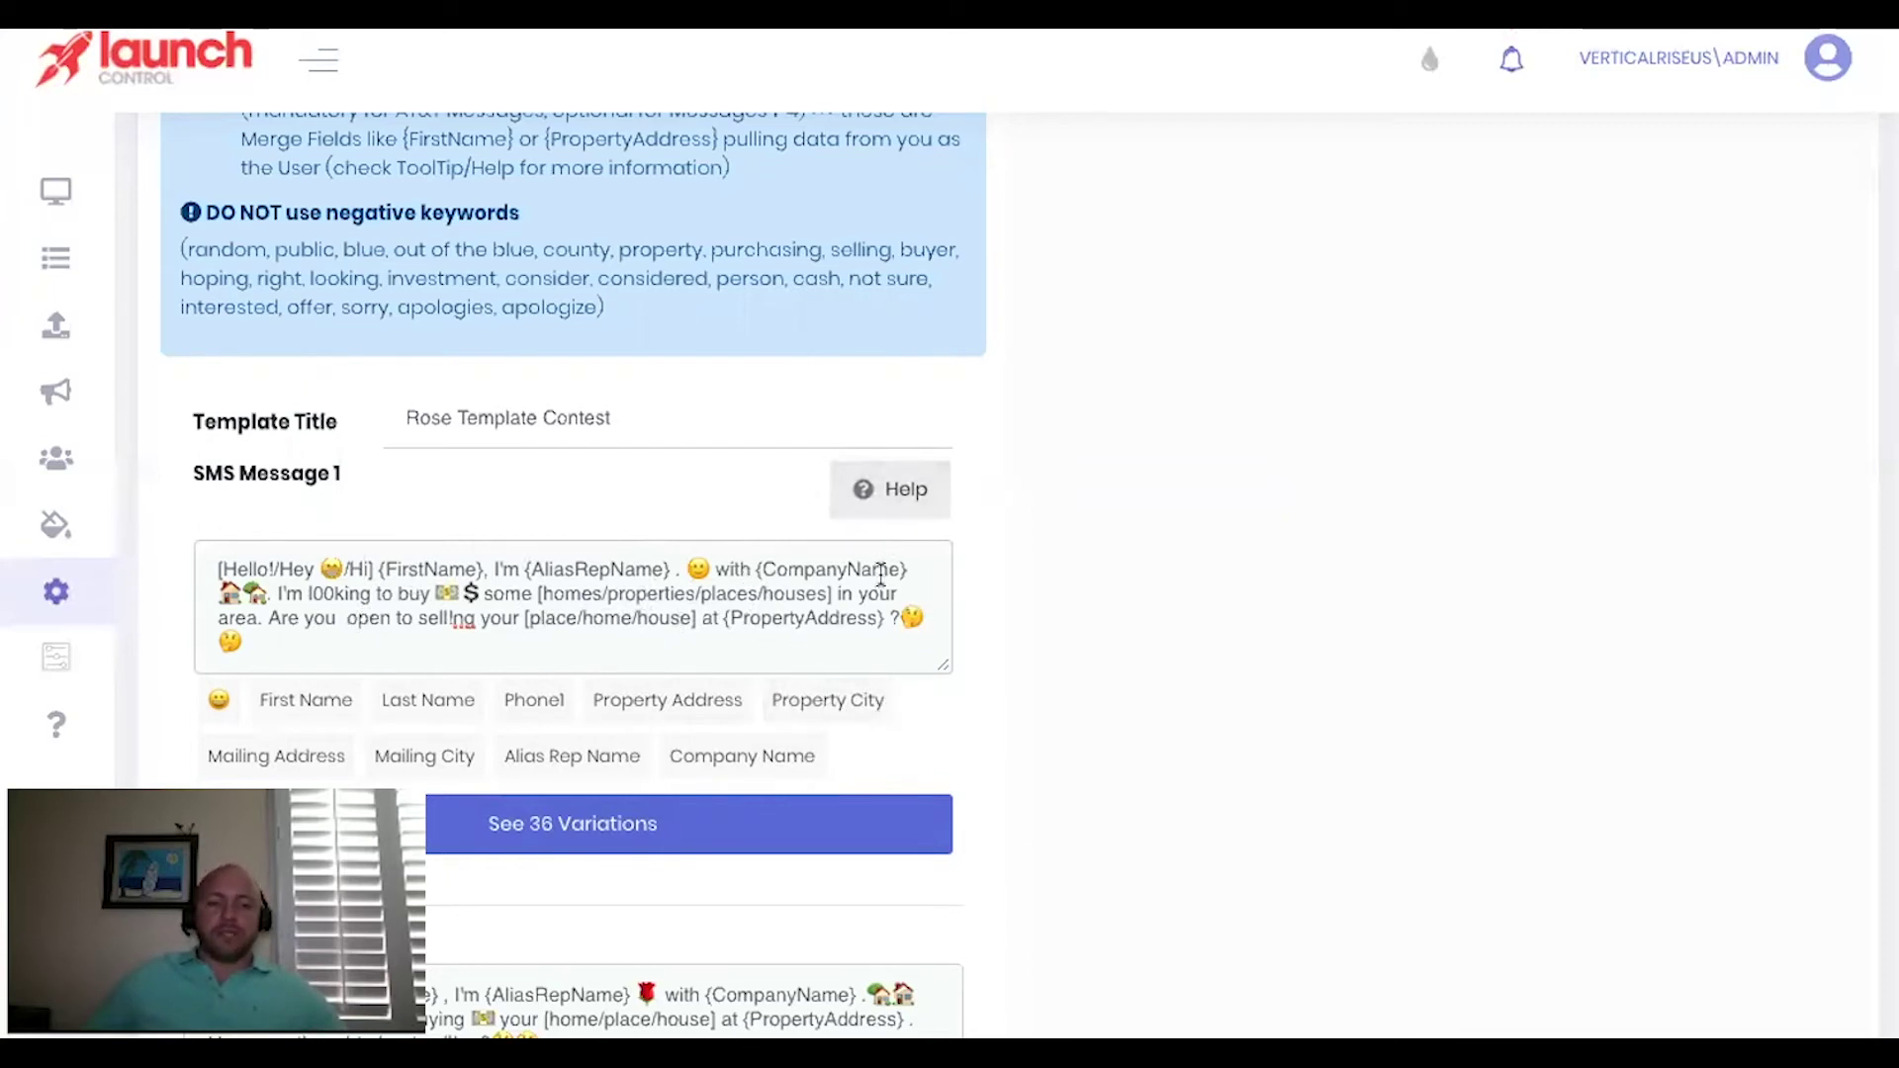
scroll(751, 675, "down", 1)
scroll(490, 606, "down", 1)
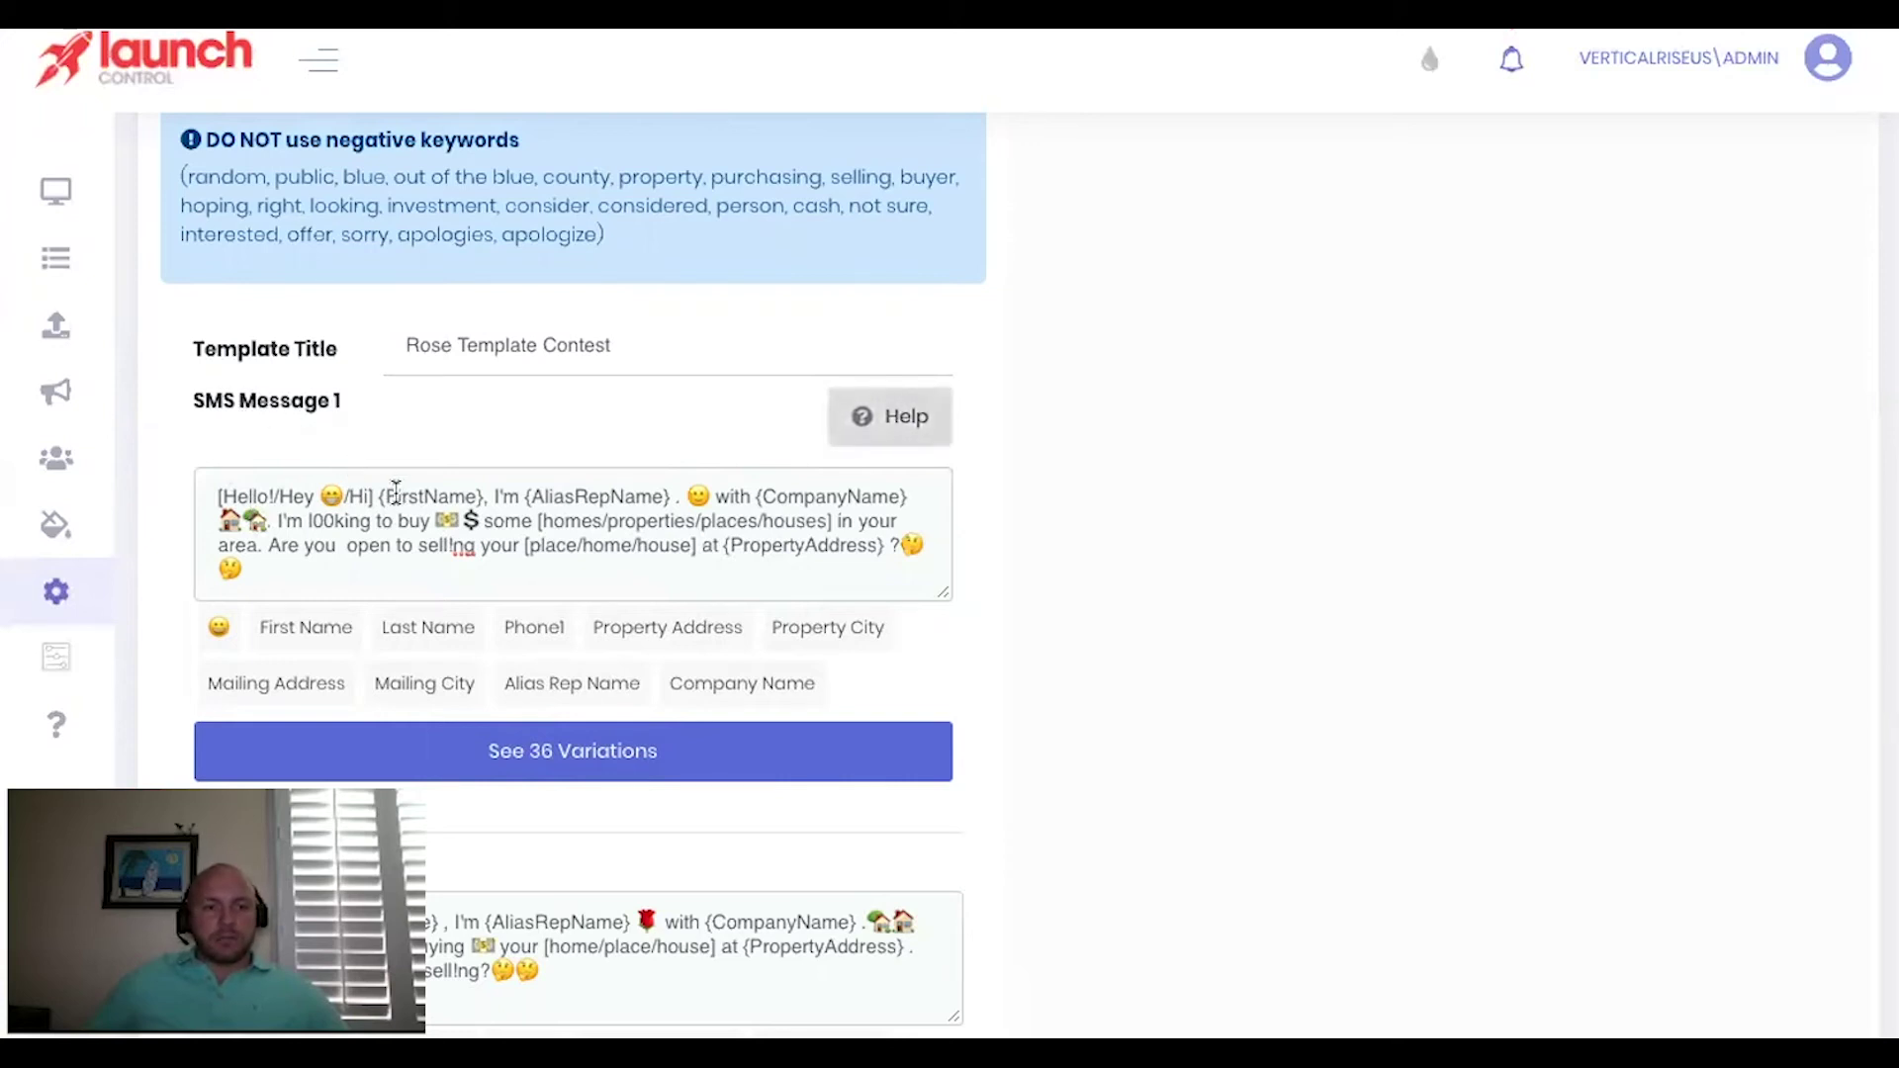
scroll(574, 574, "down", 5)
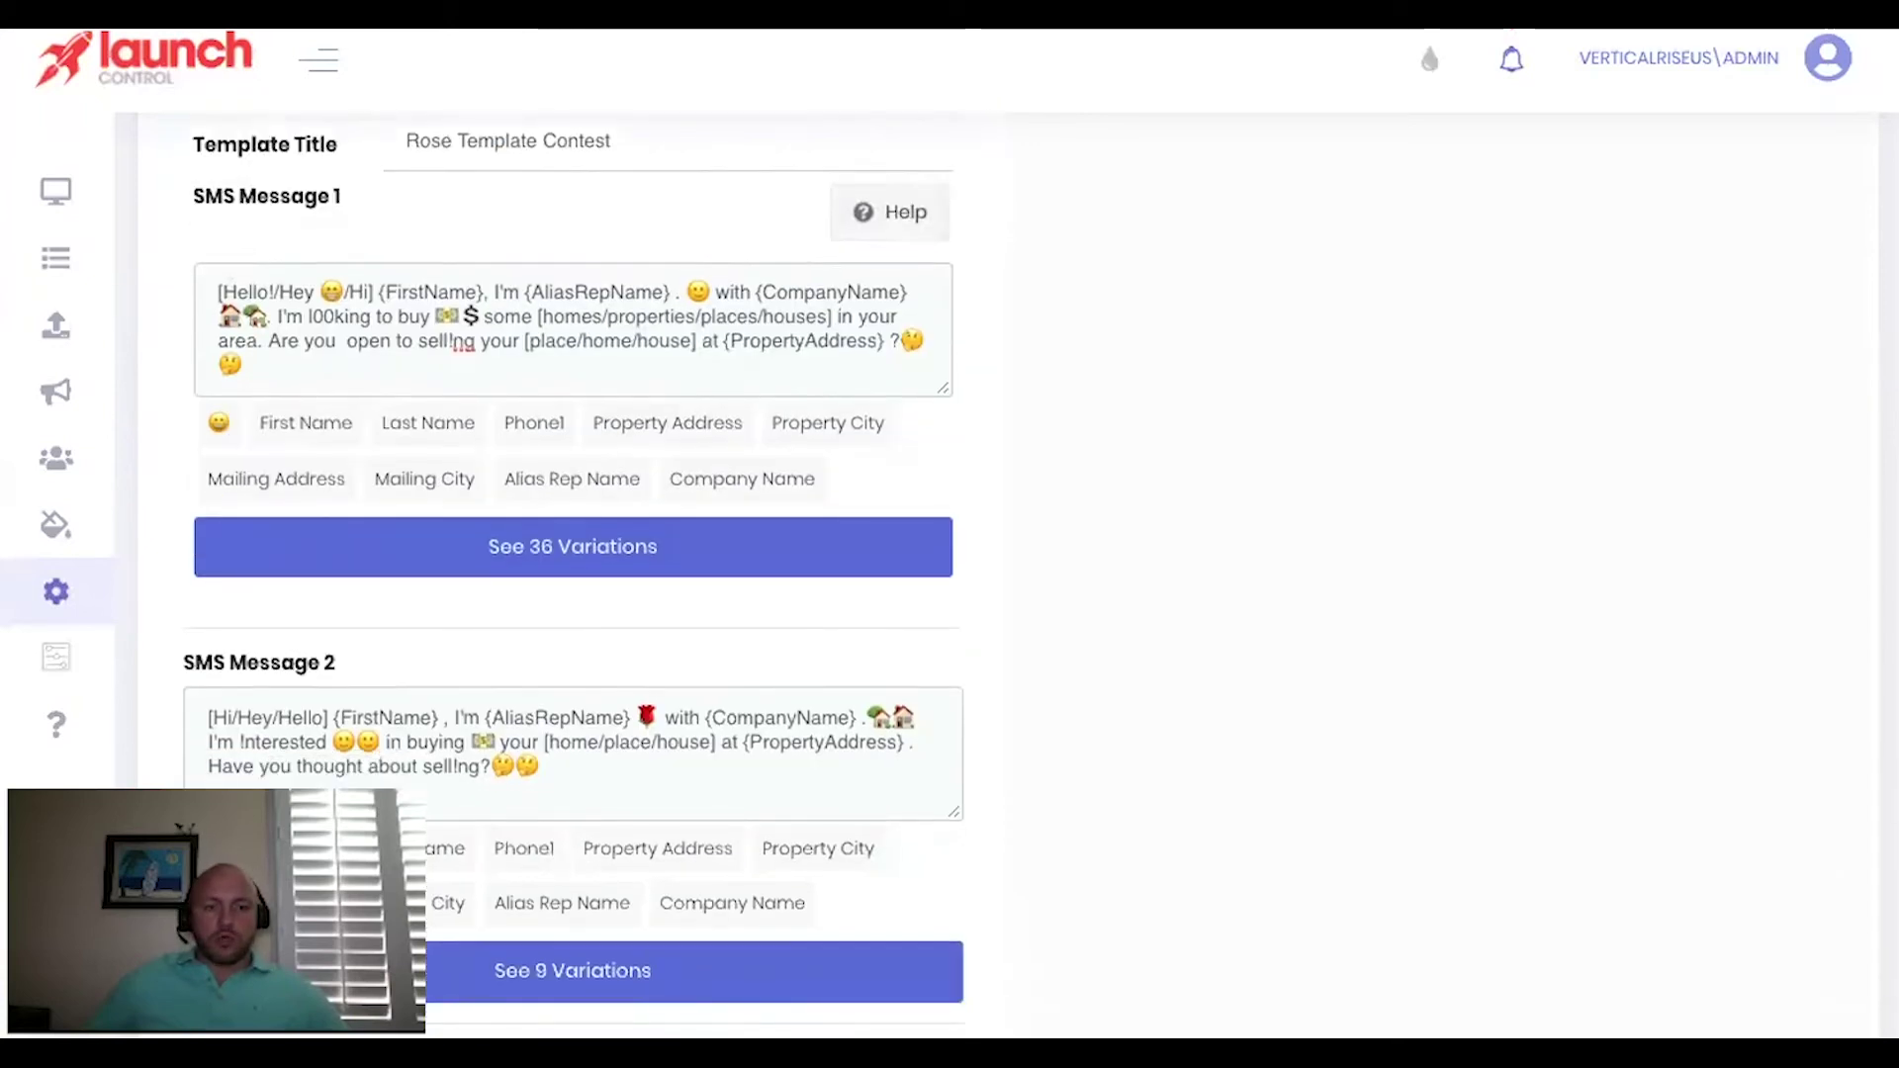
scroll(376, 781, "down", 6)
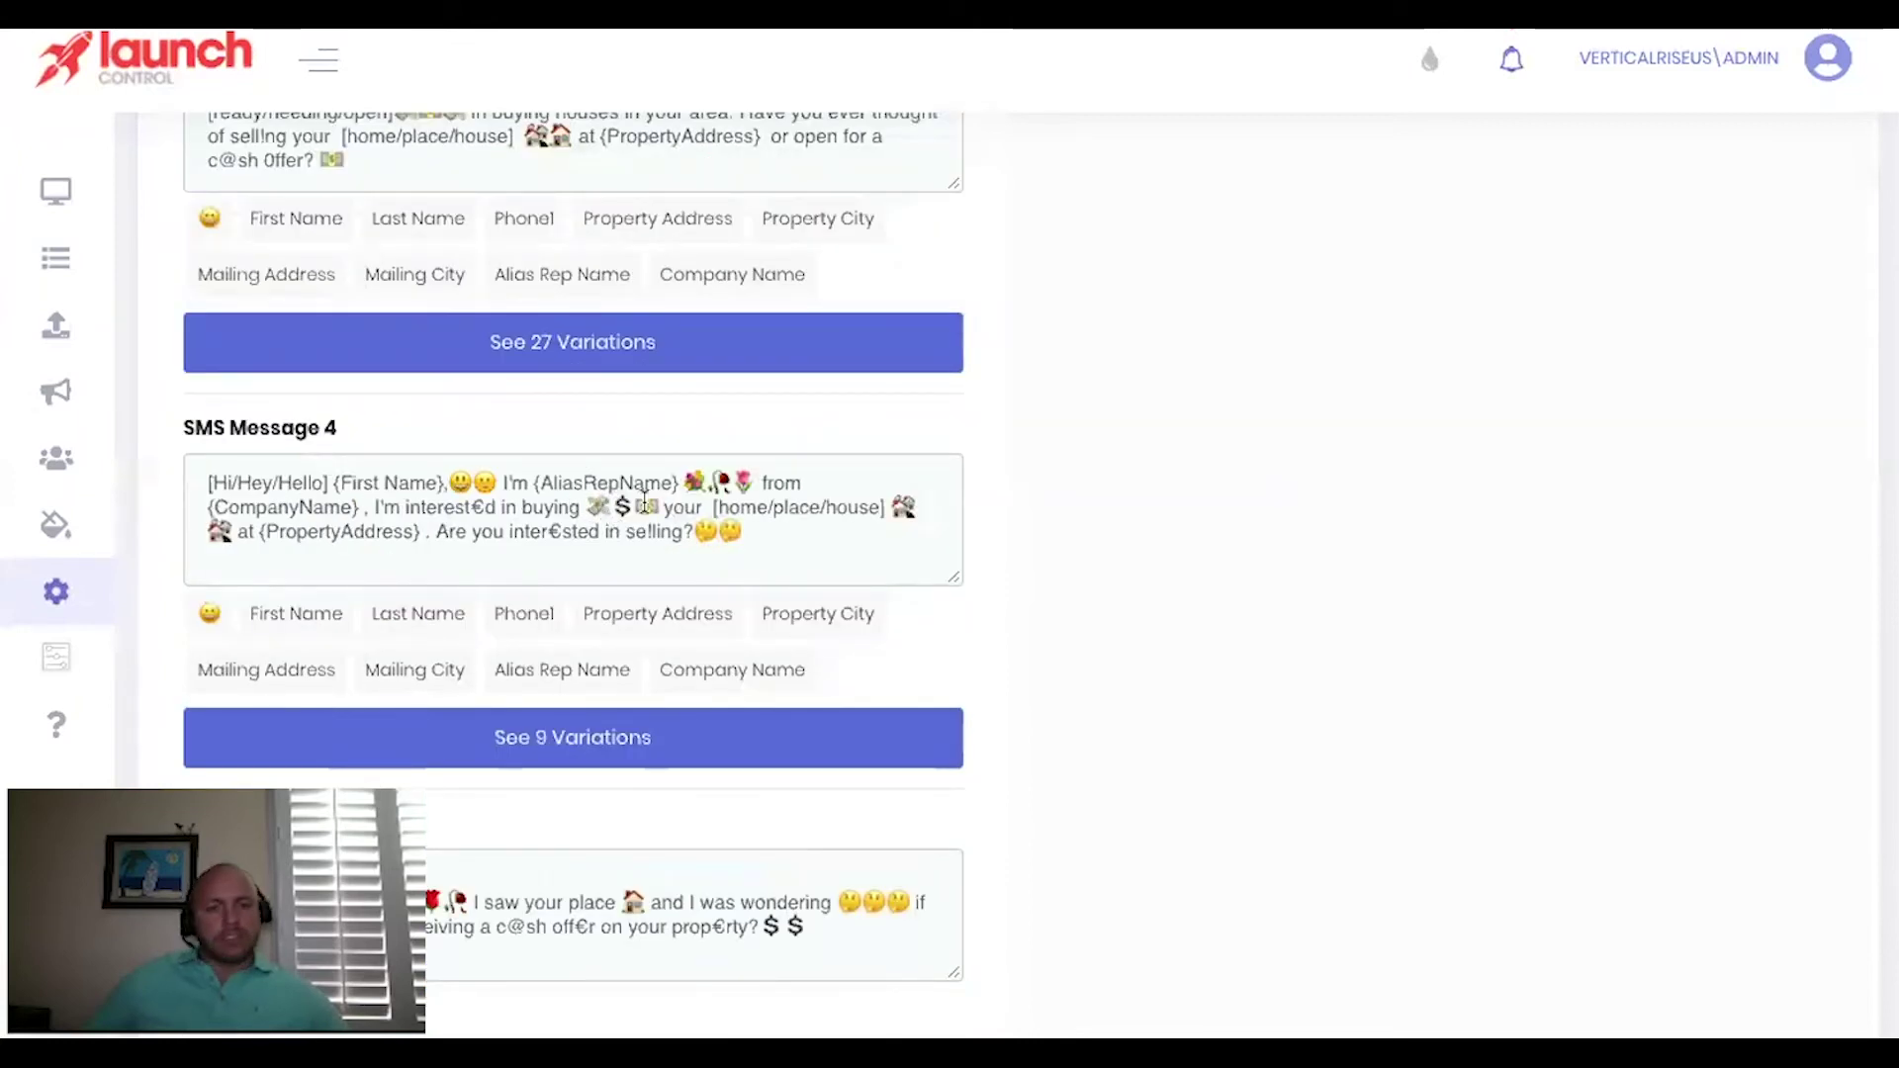
scroll(528, 429, "down", 3)
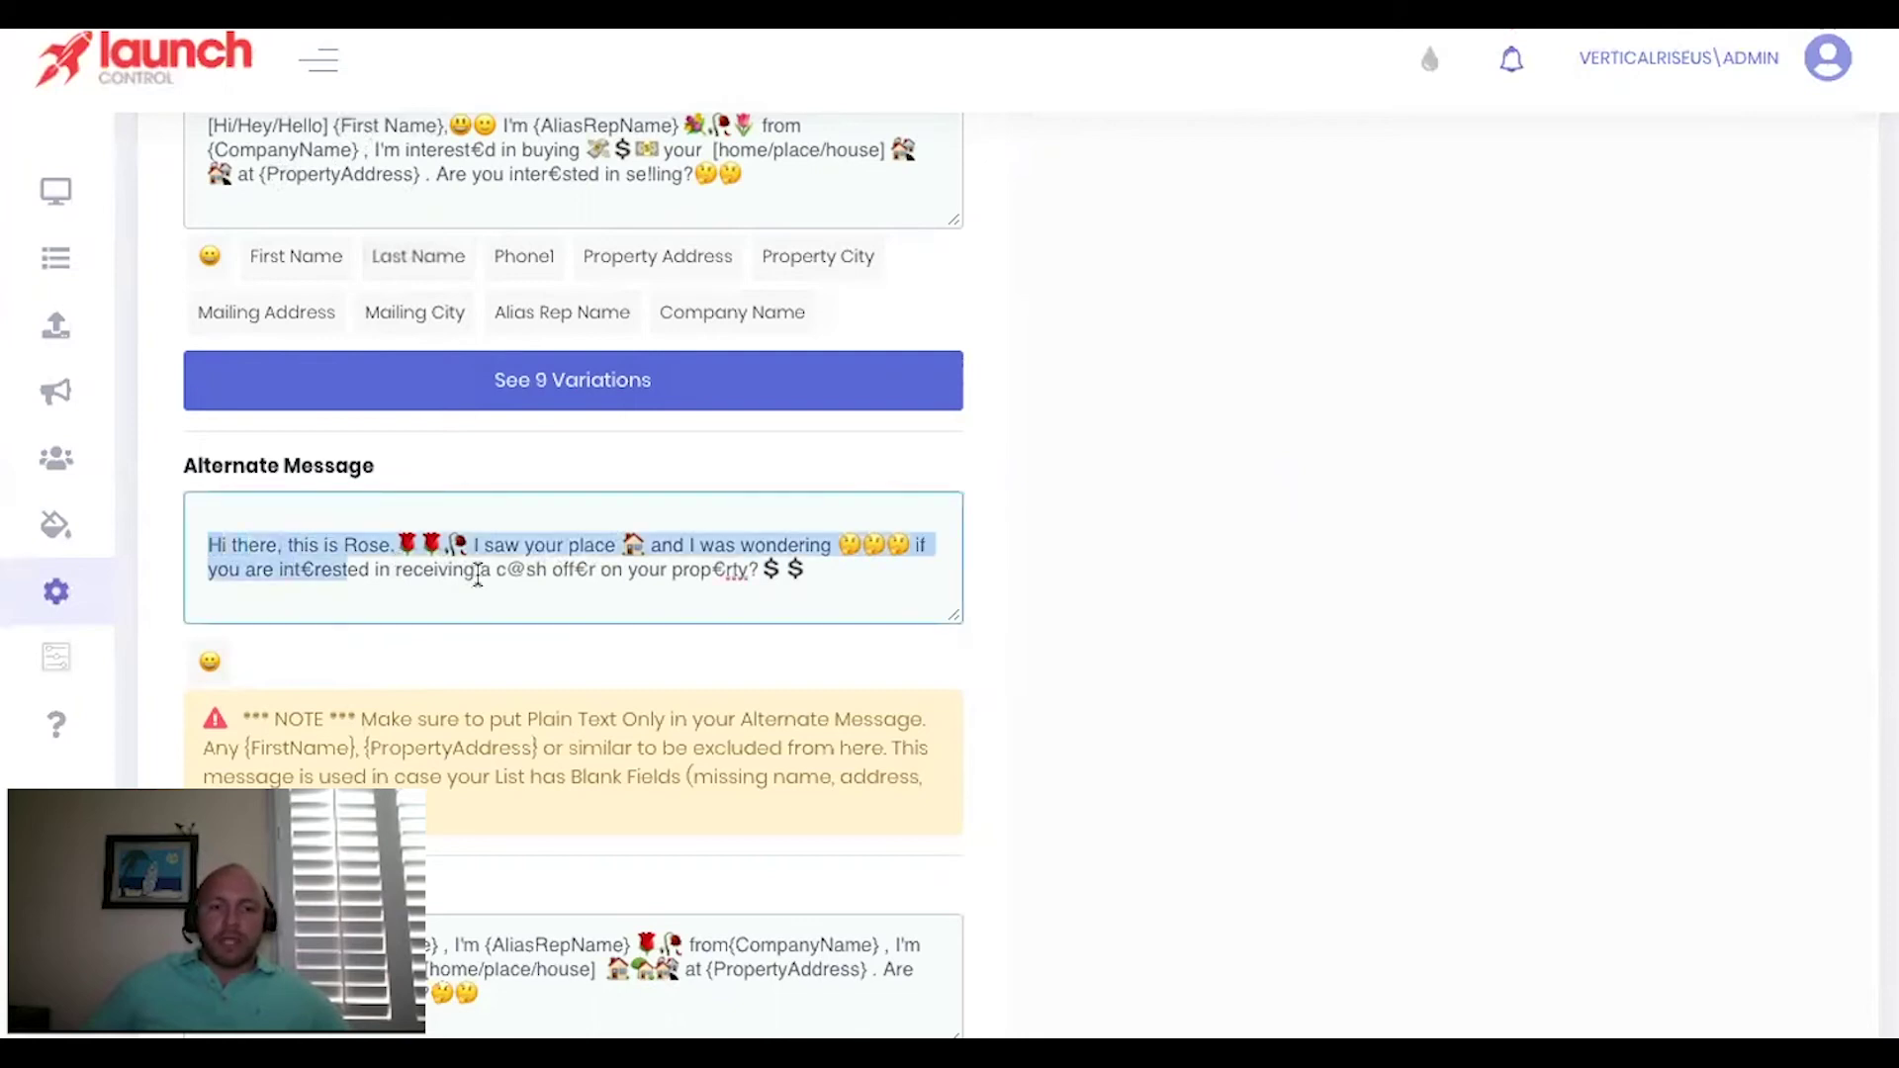
left_click_drag(478, 574, 804, 572)
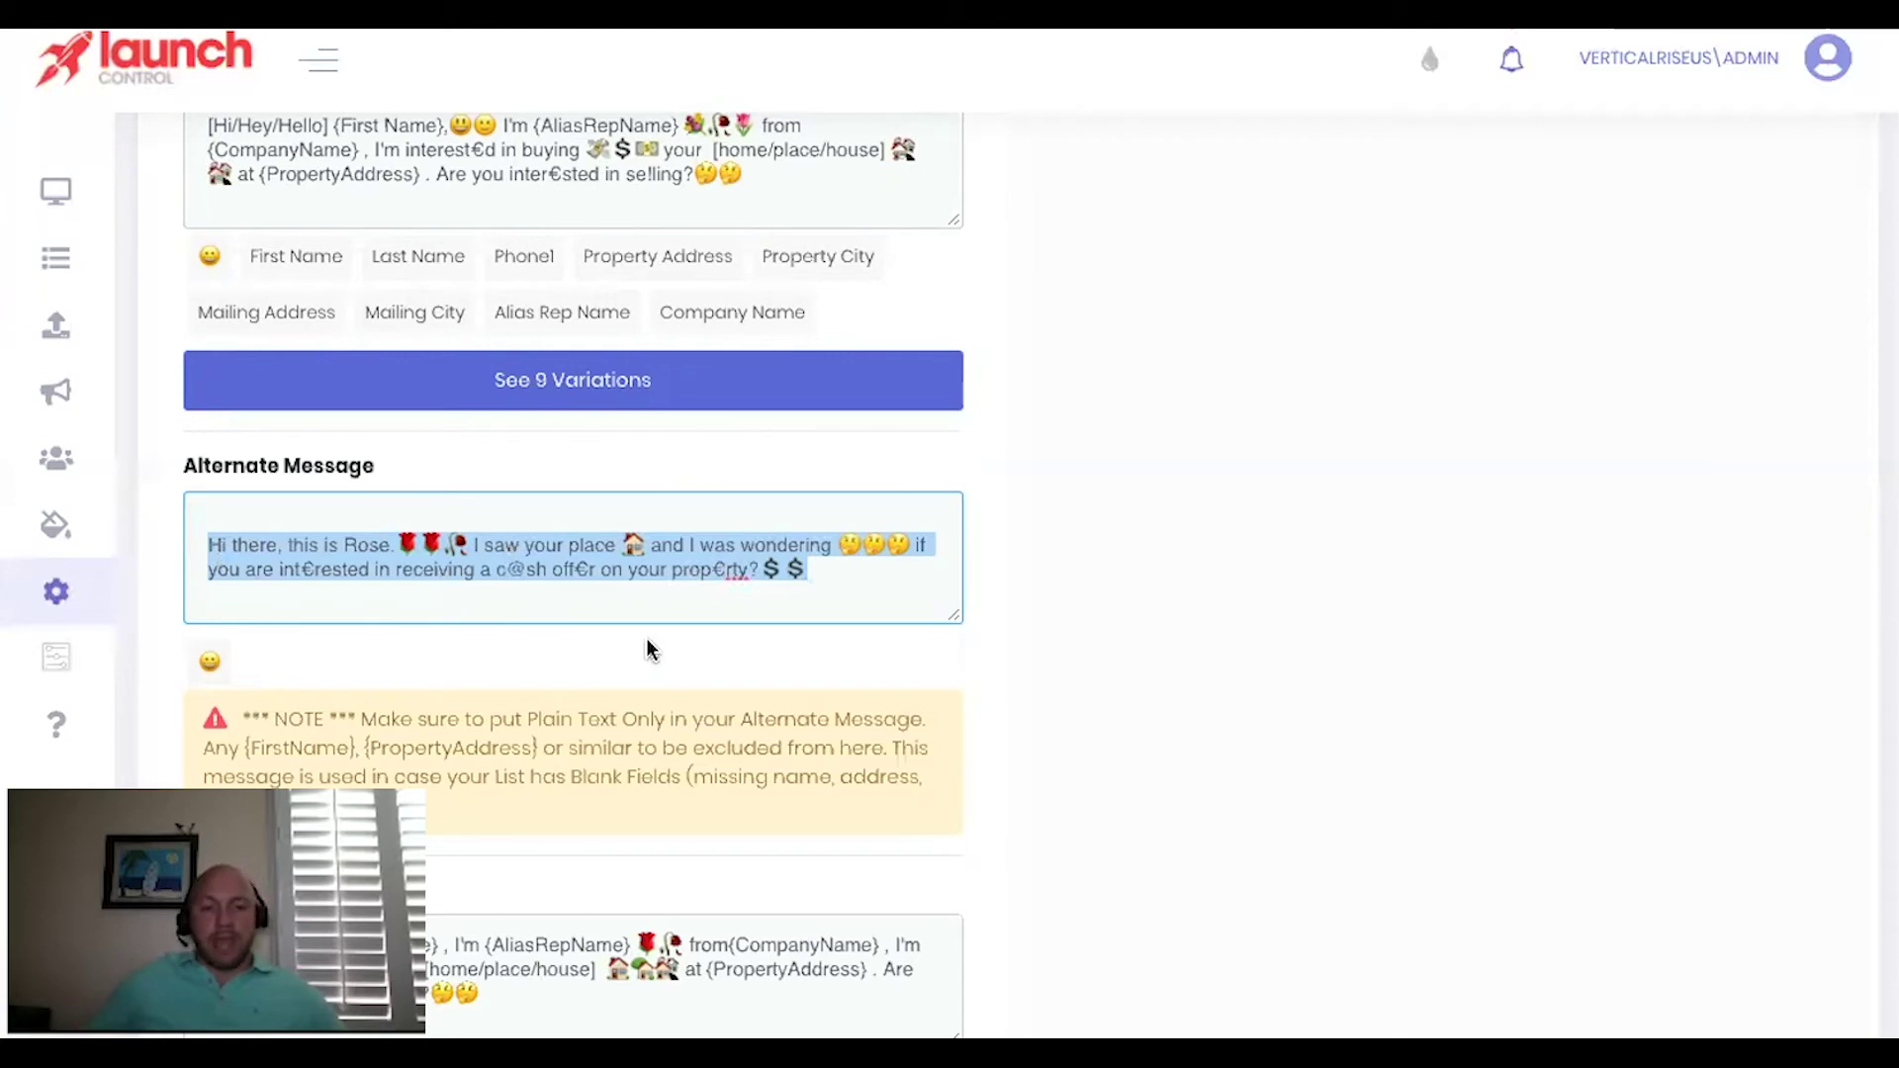
scroll(592, 492, "down", 1)
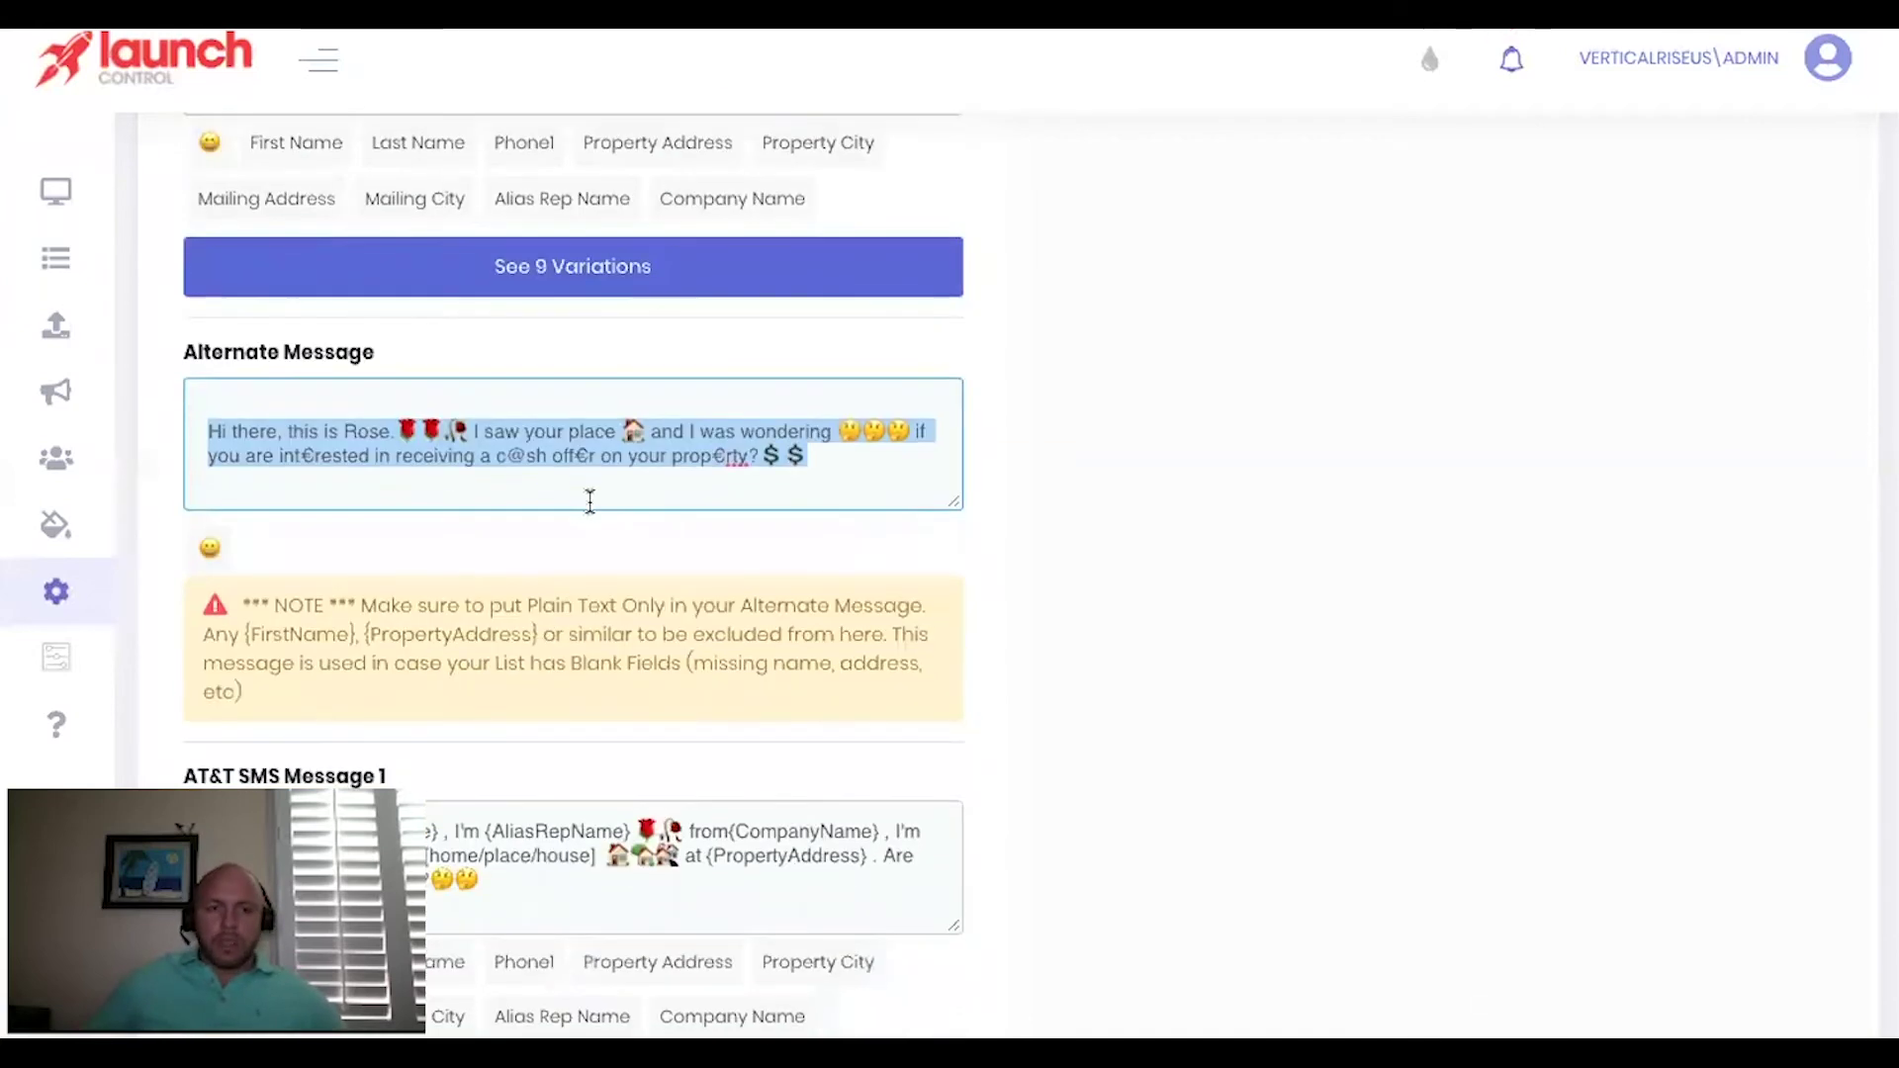
scroll(324, 542, "down", 7)
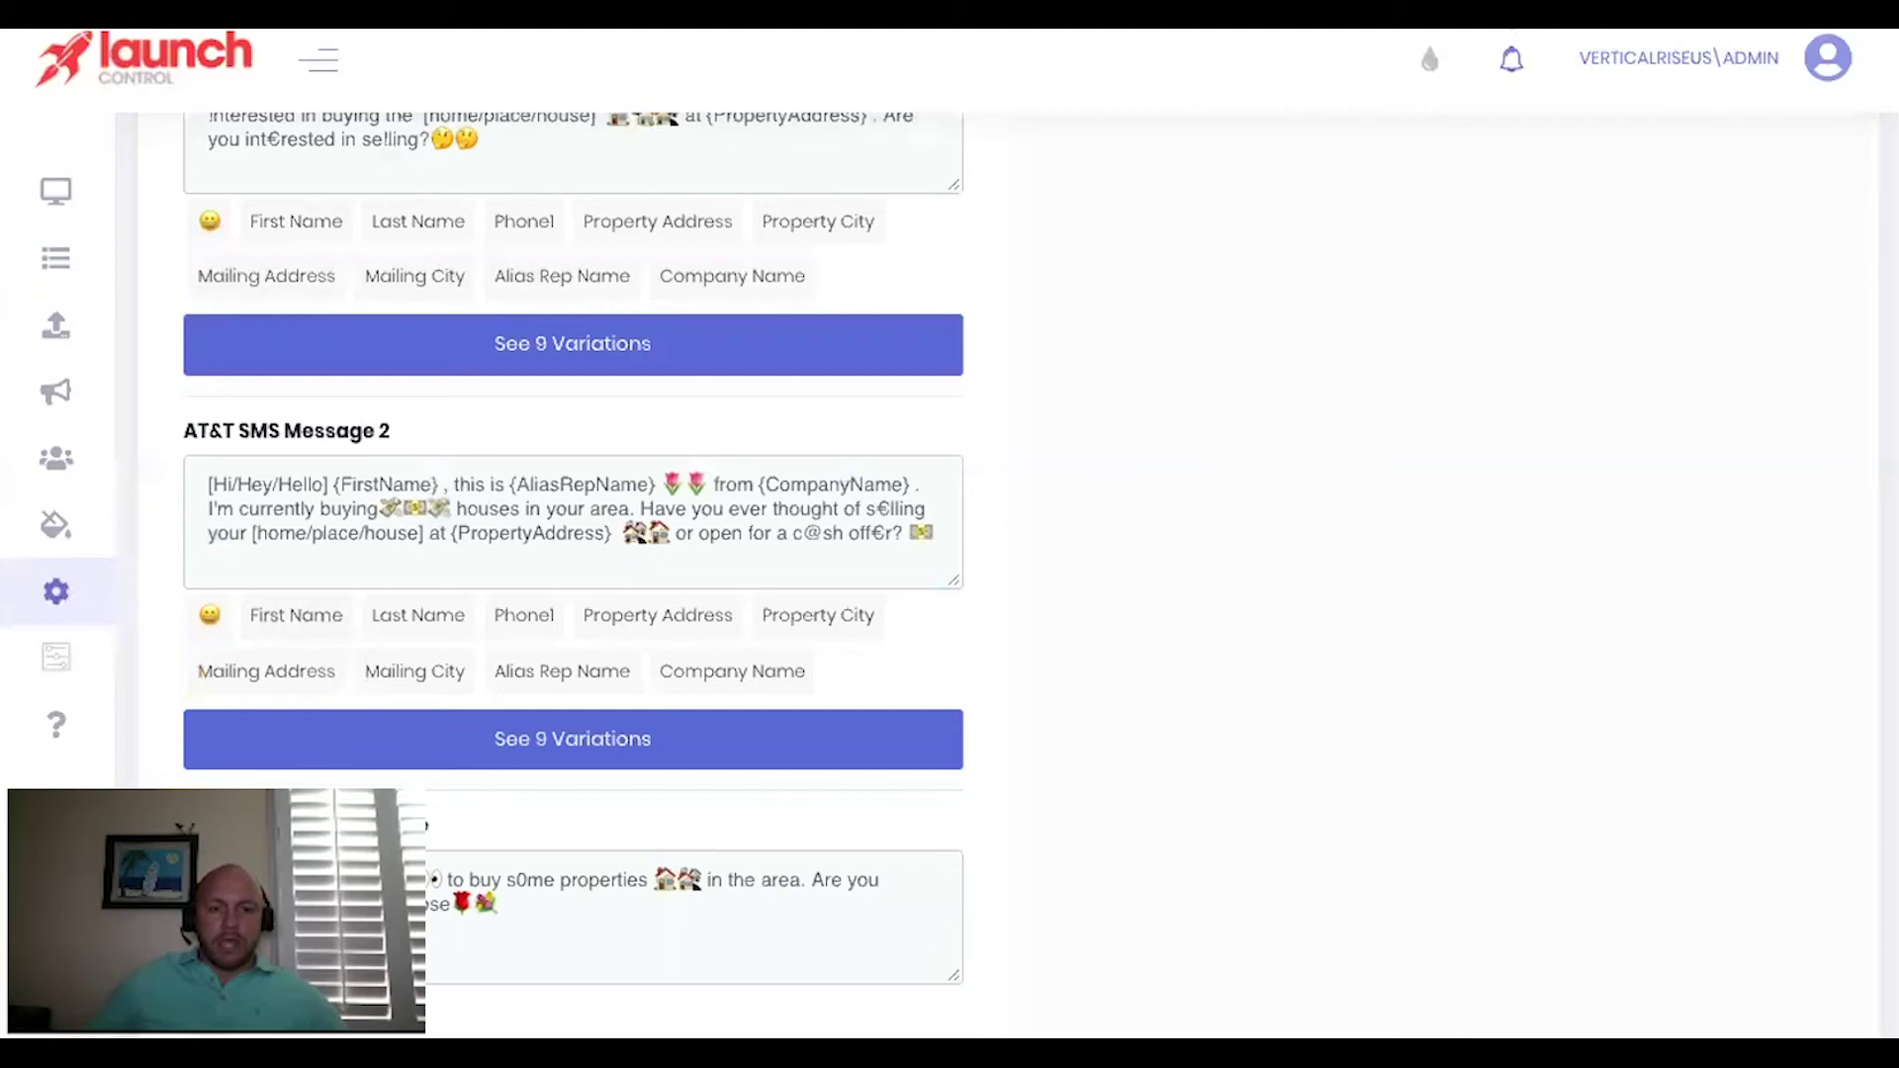
scroll(495, 894, "up", 1)
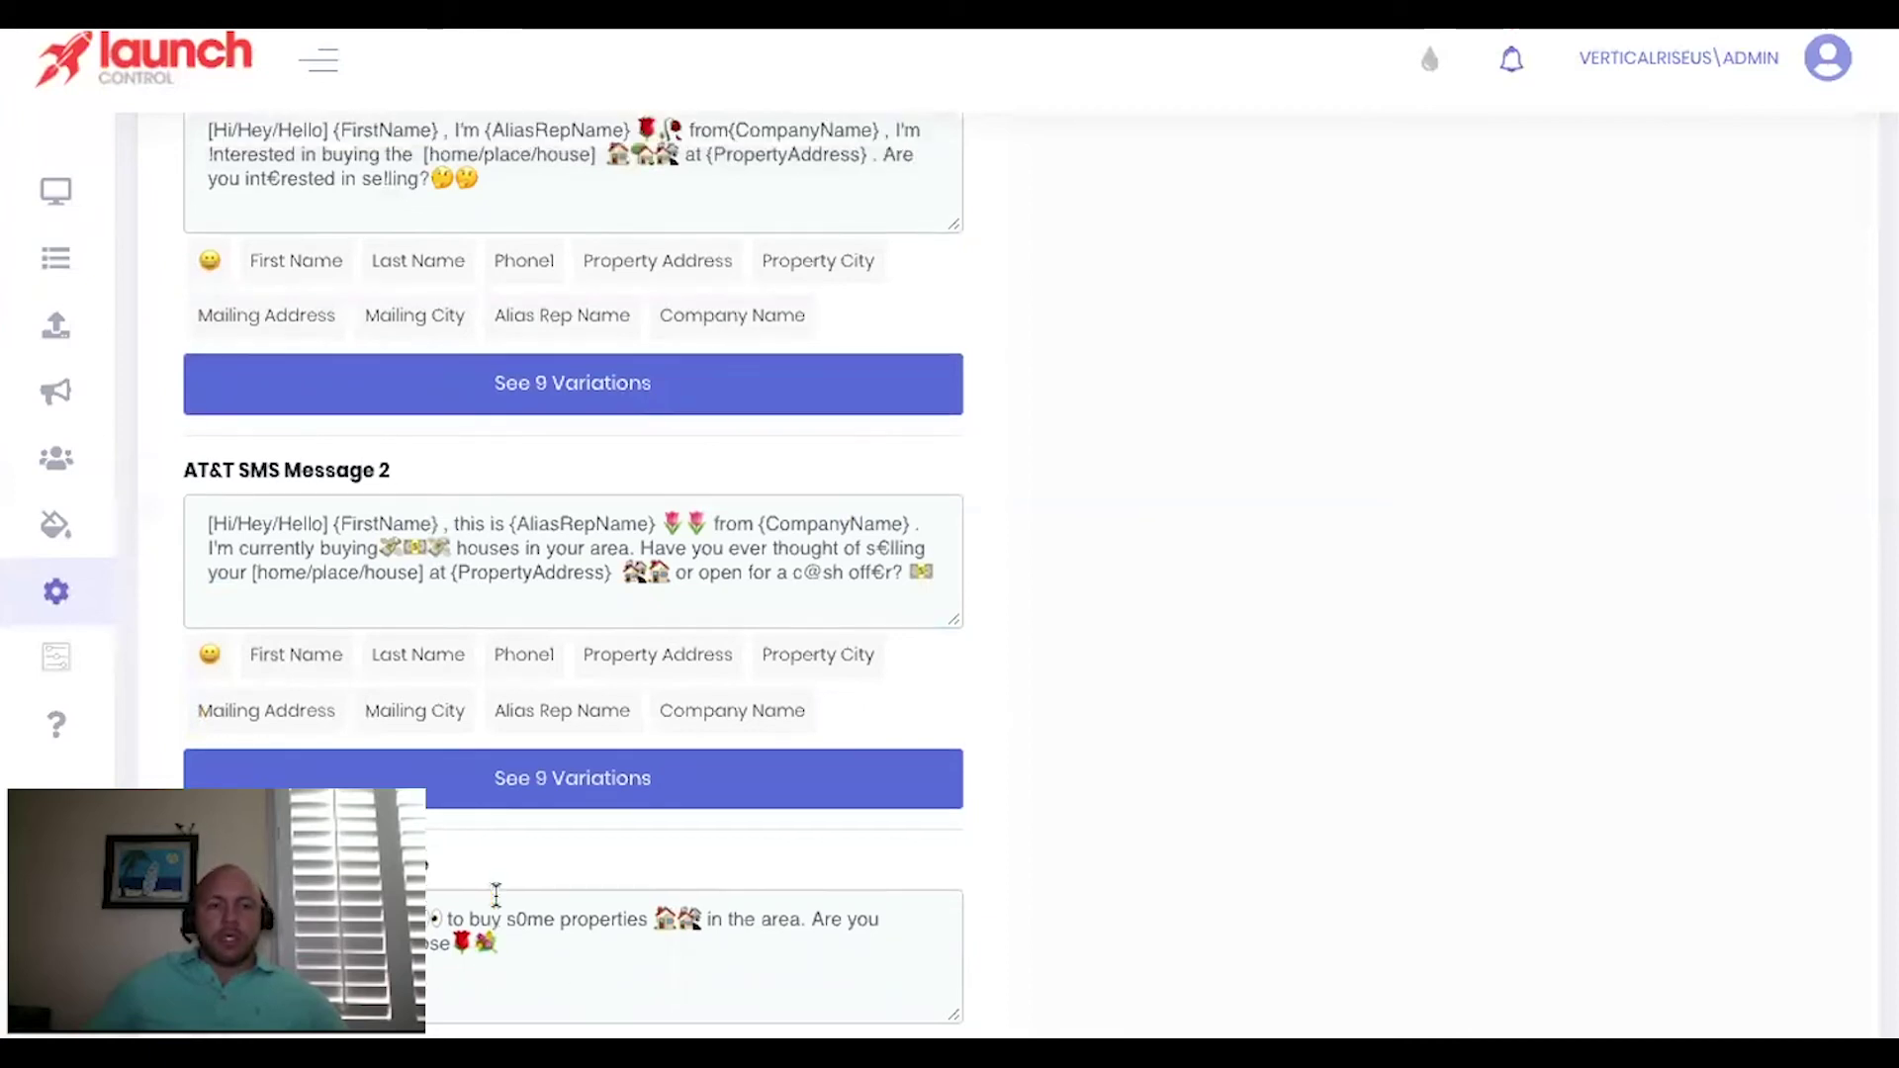
scroll(498, 891, "up", 4)
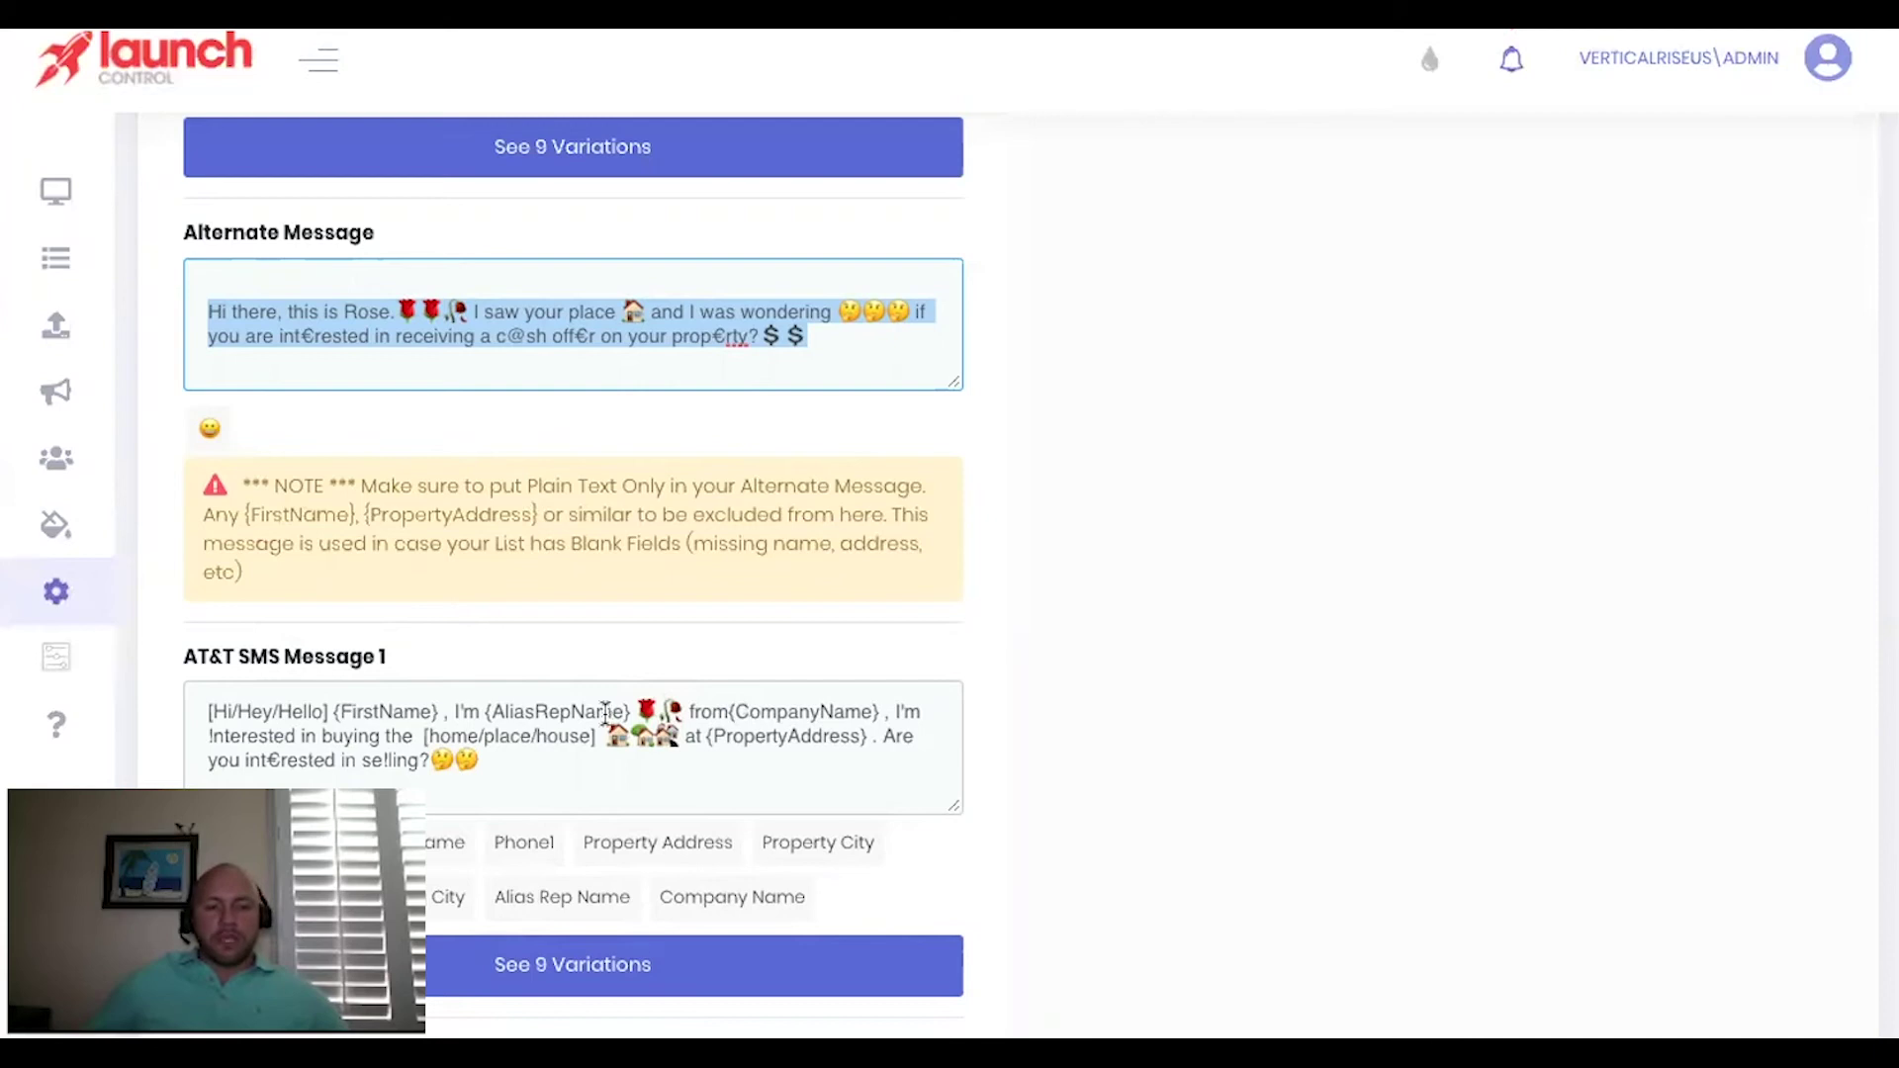
scroll(532, 712, "up", 1)
scroll(532, 712, "up", 15)
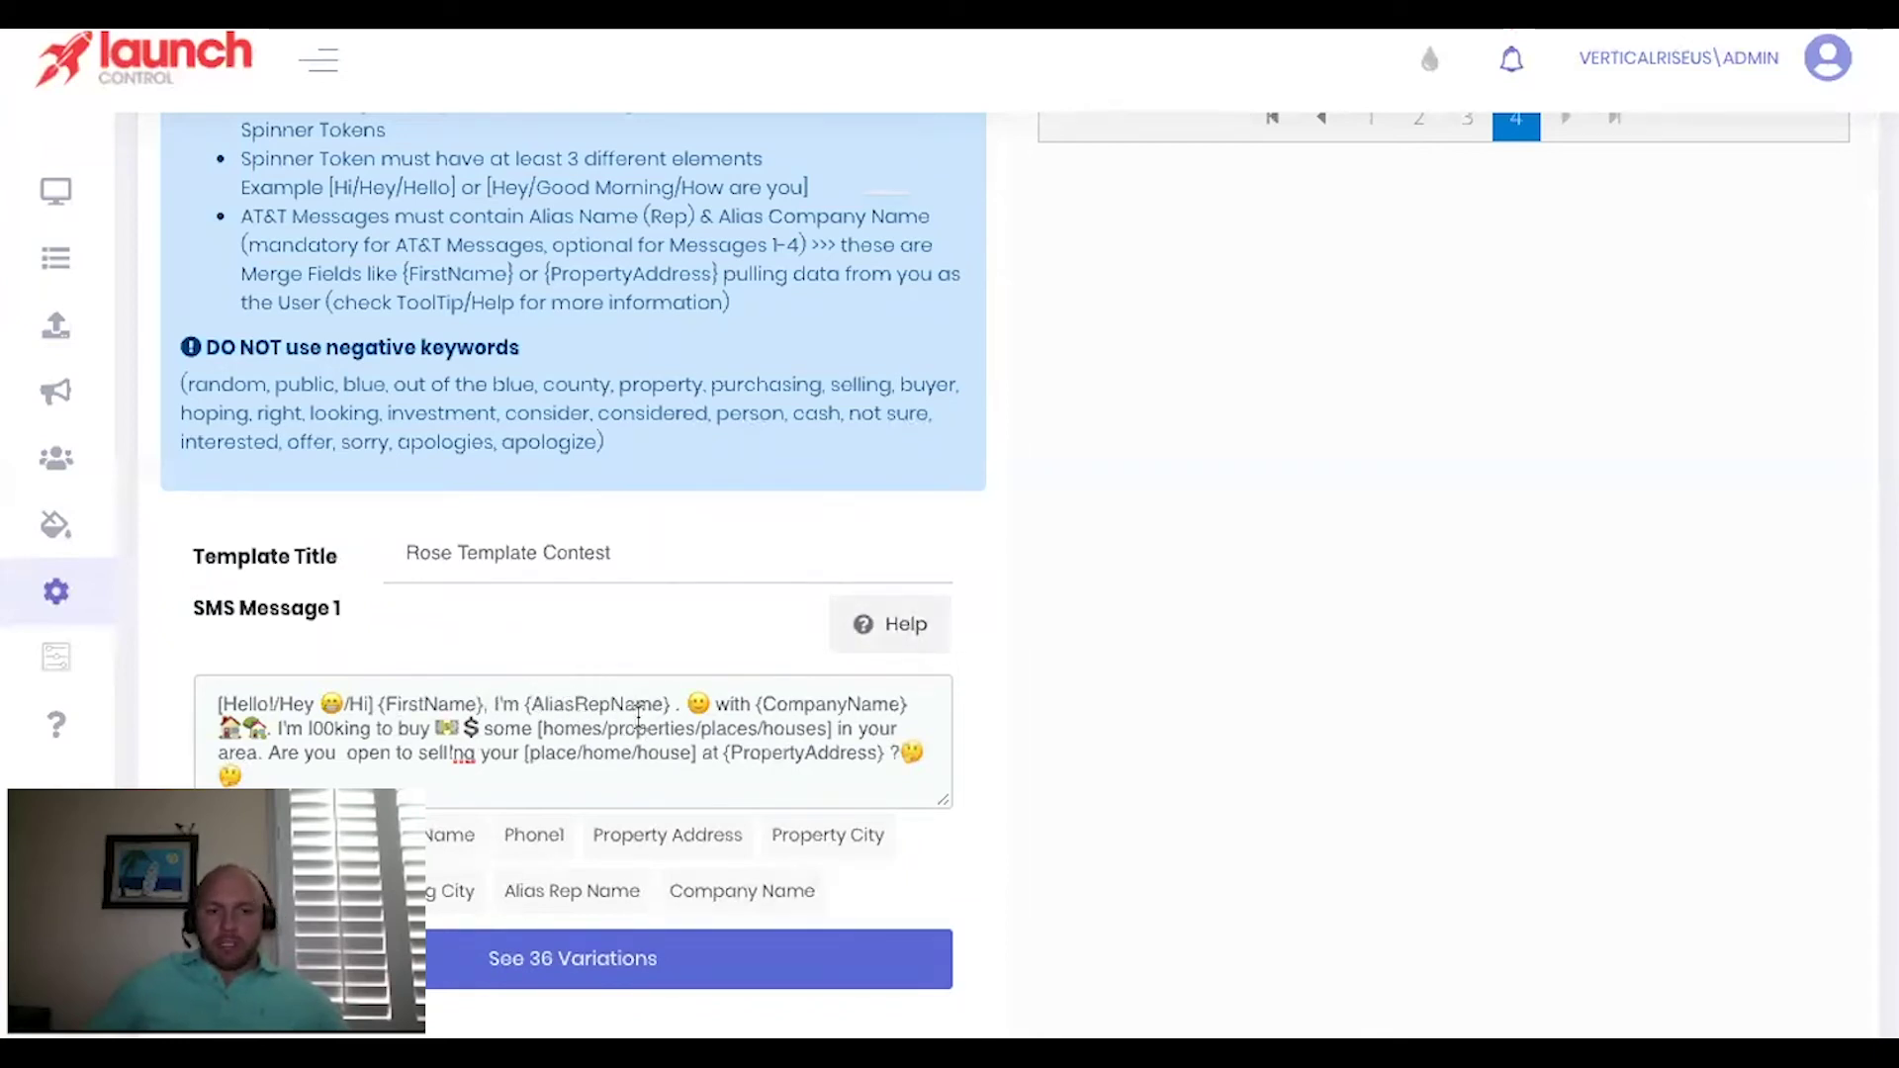
Step: Delete the period after {AliasRepName} in SMS Message 1, restoring 'with {CompanyName}' after a trial removal
left_click(676, 710)
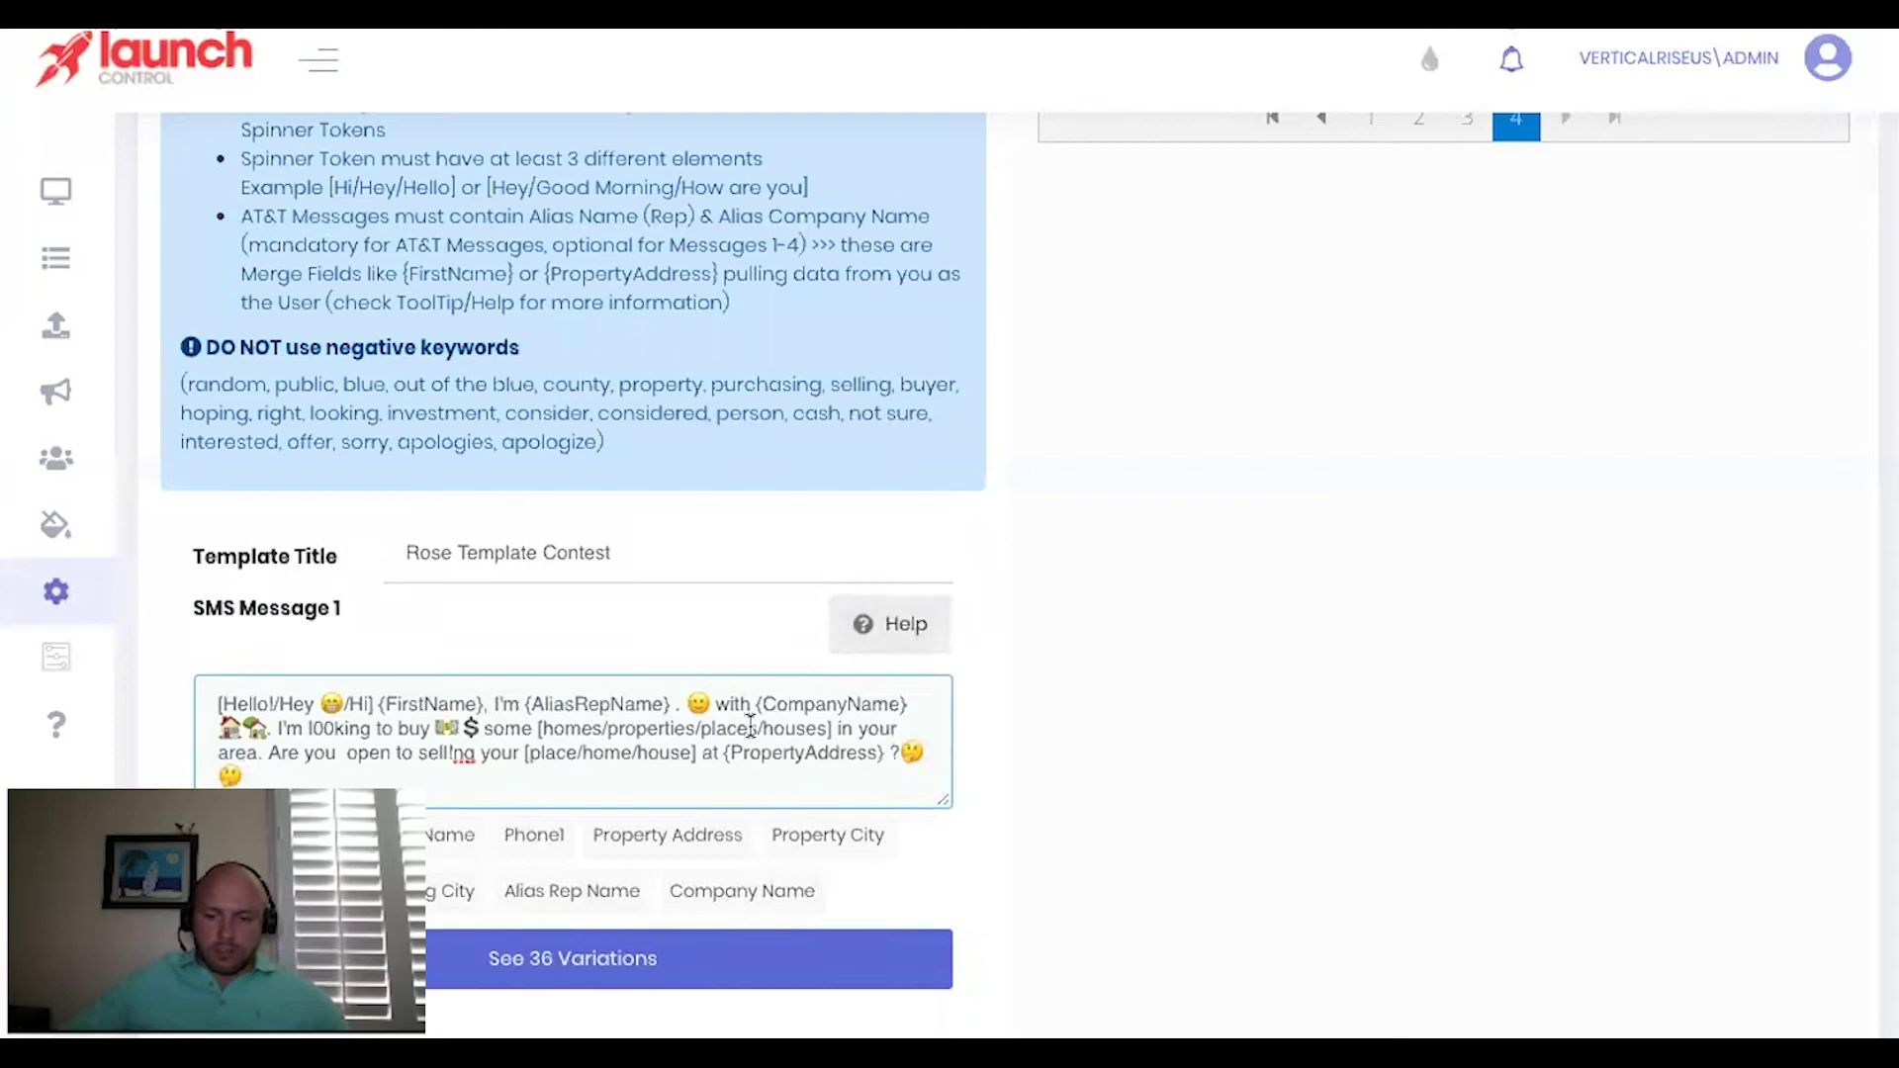
key("BackSpace")
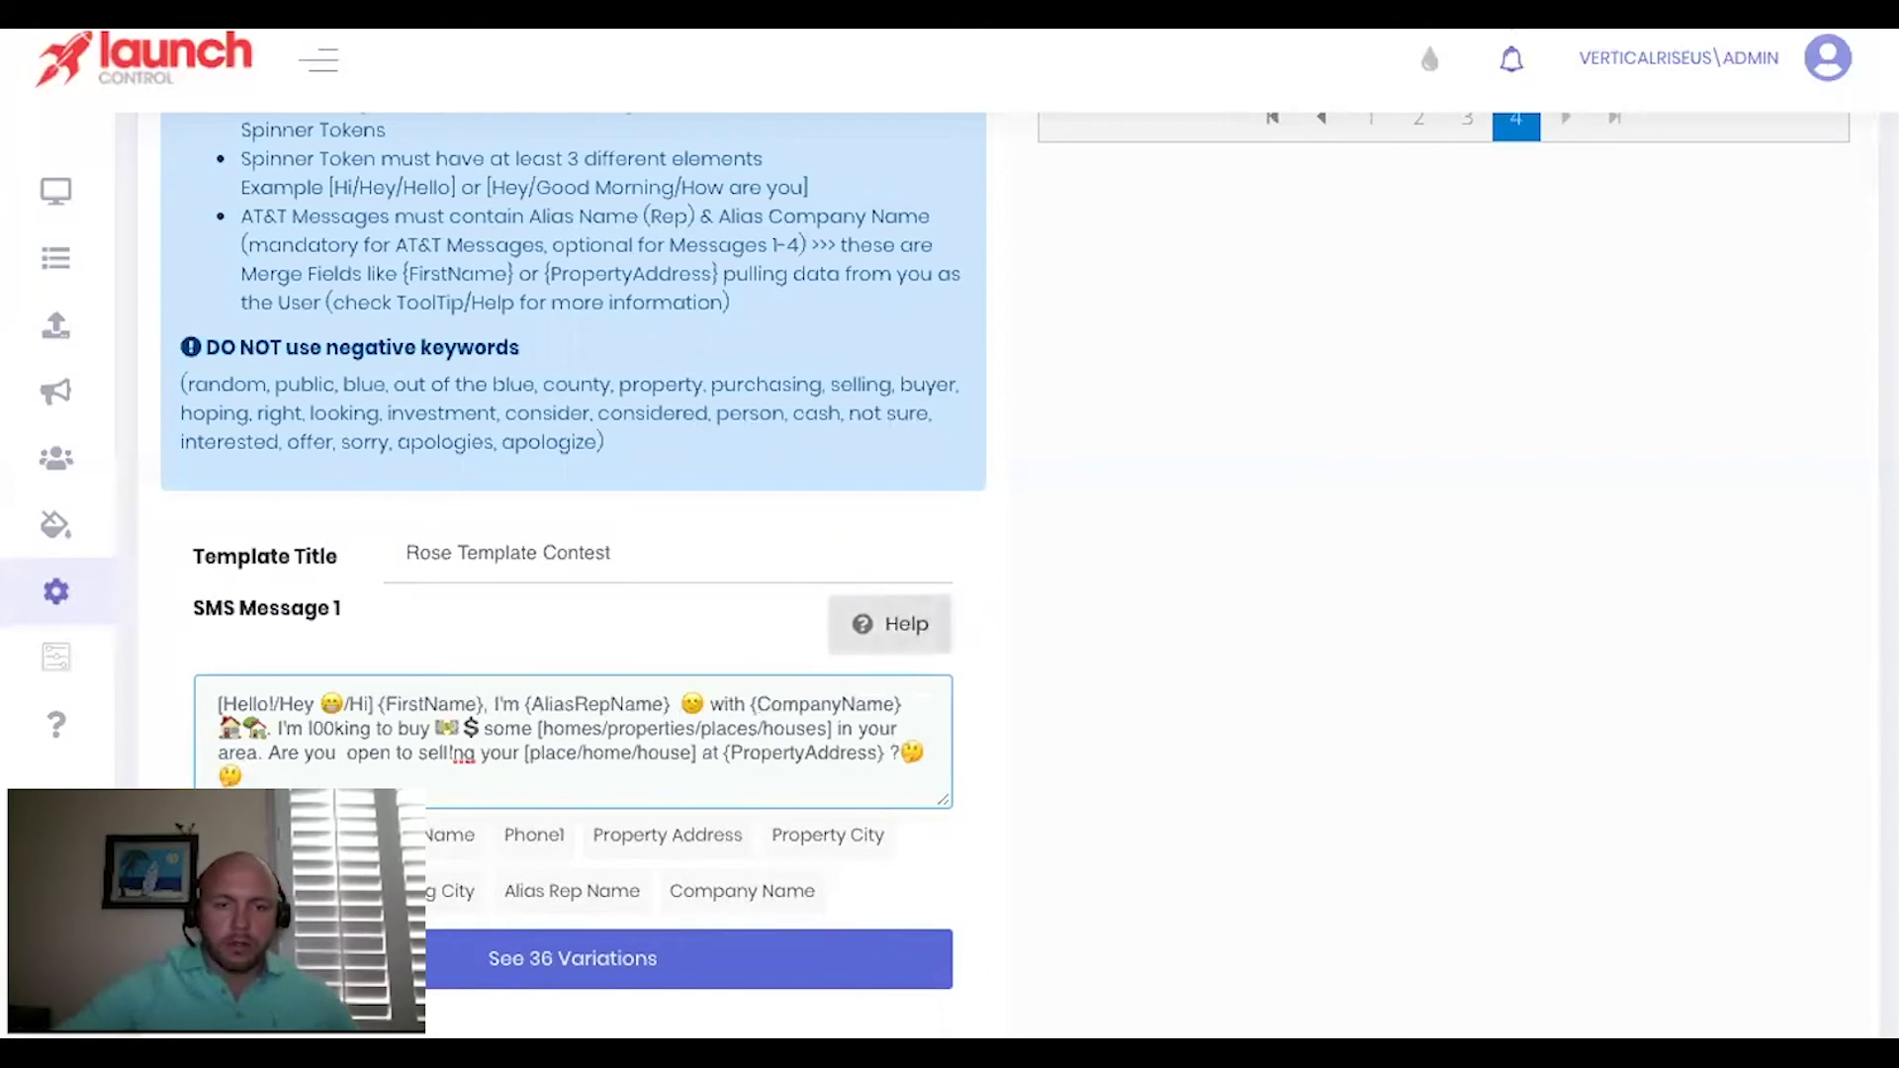
double_click(732, 703)
left_click_drag(778, 700, 902, 704)
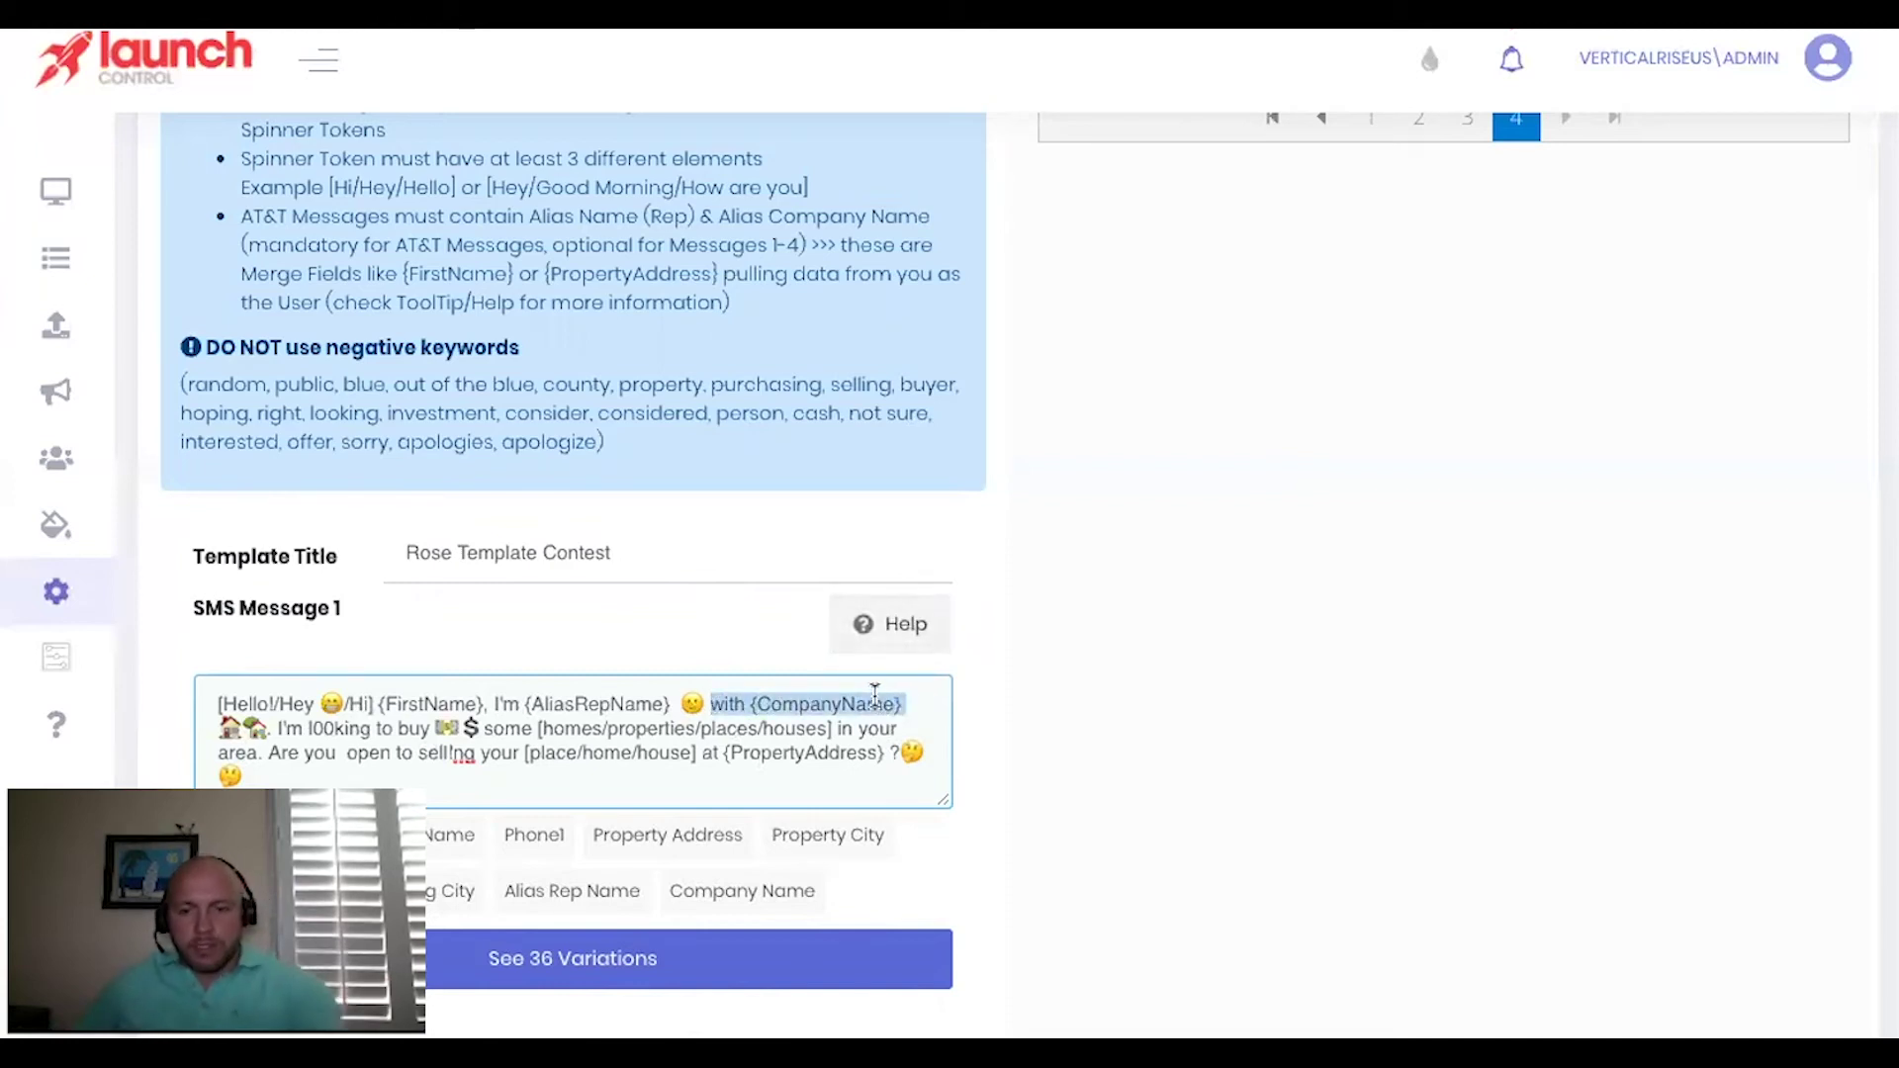
key("BackSpace")
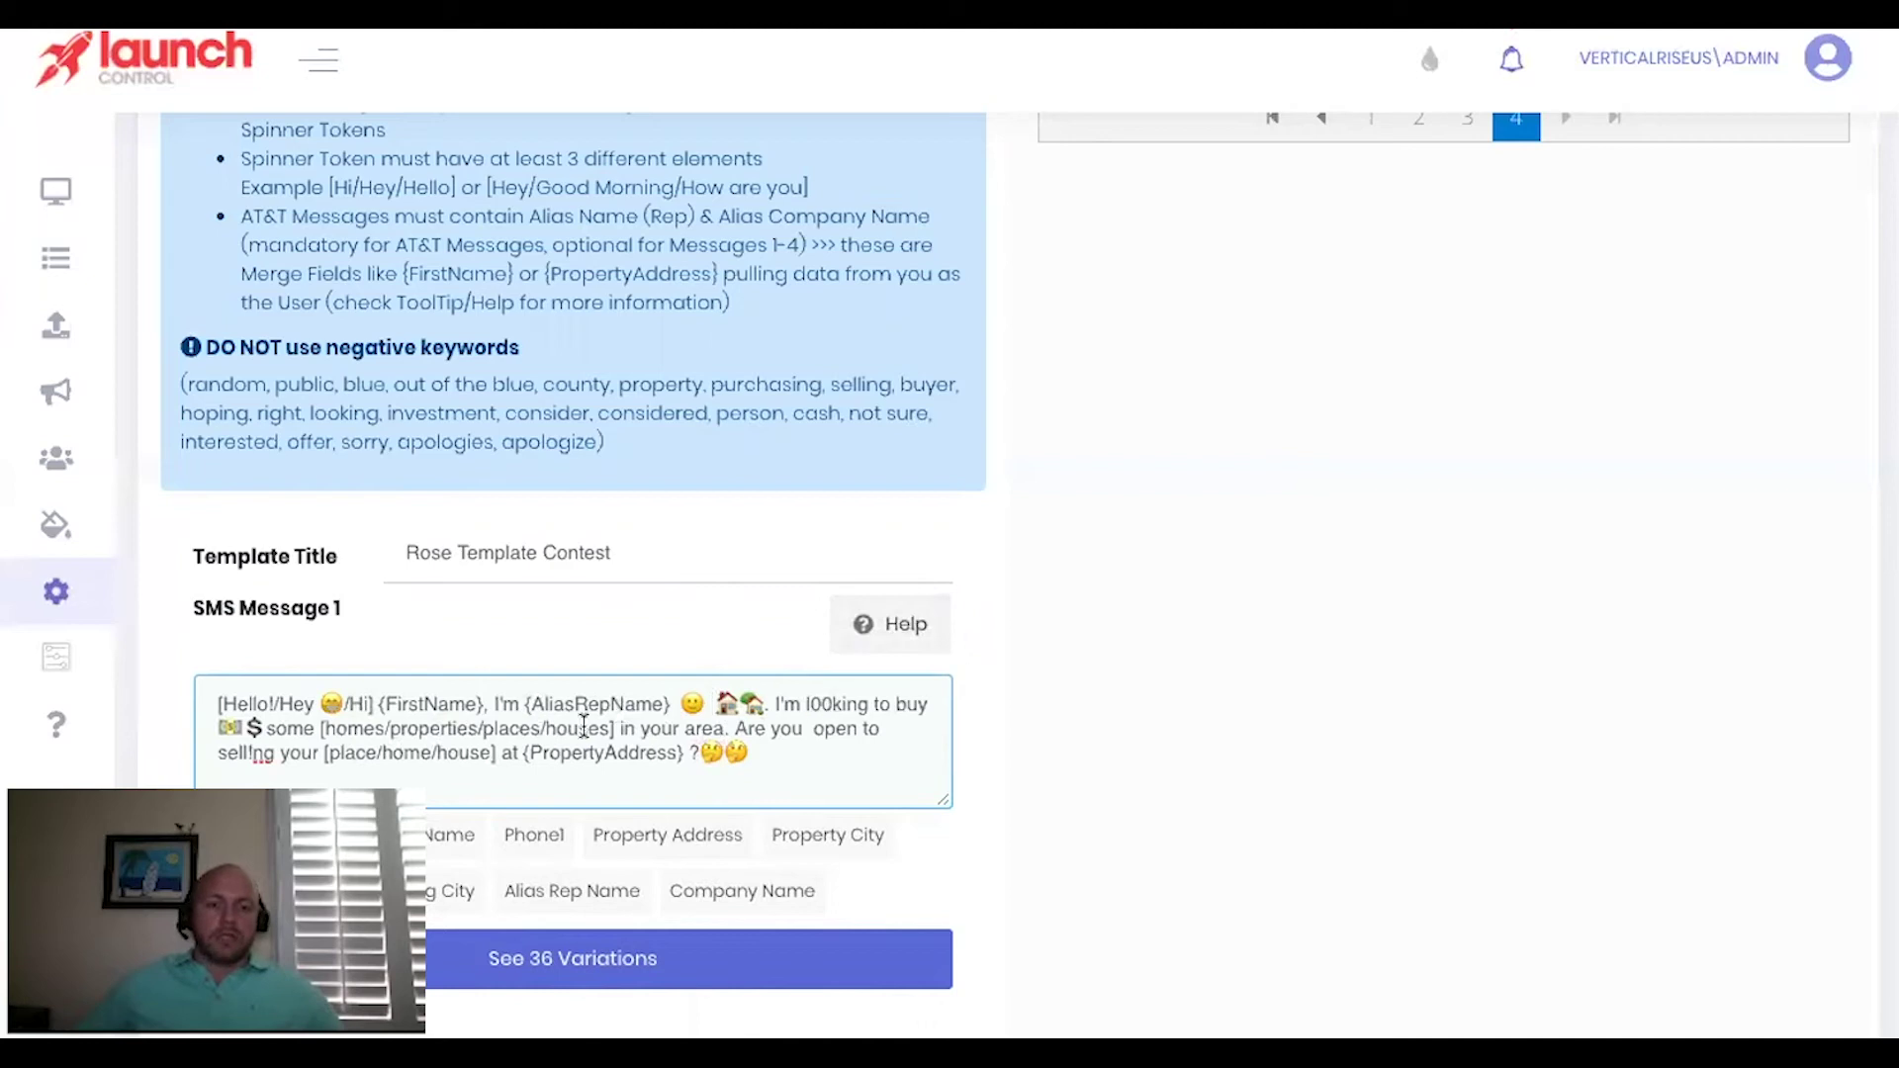
left_click(1153, 711)
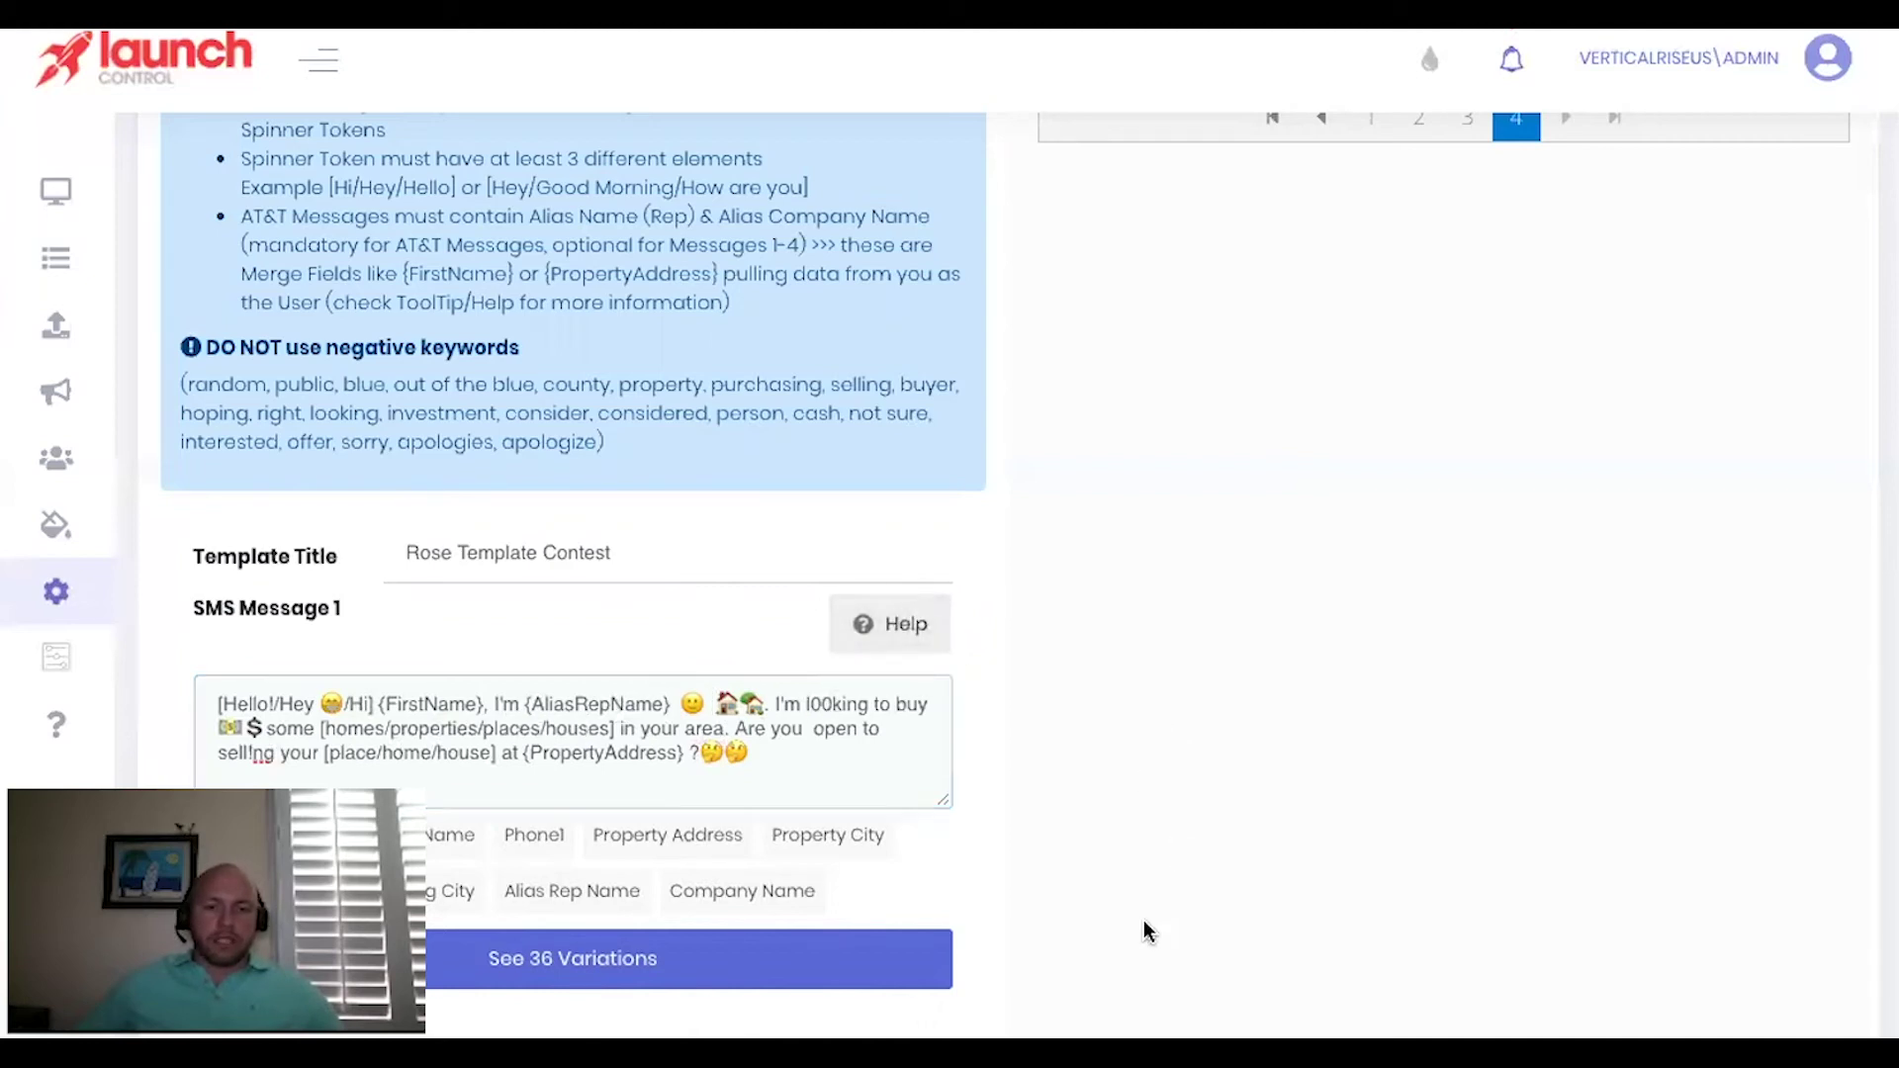
scroll(890, 821, "down", 2)
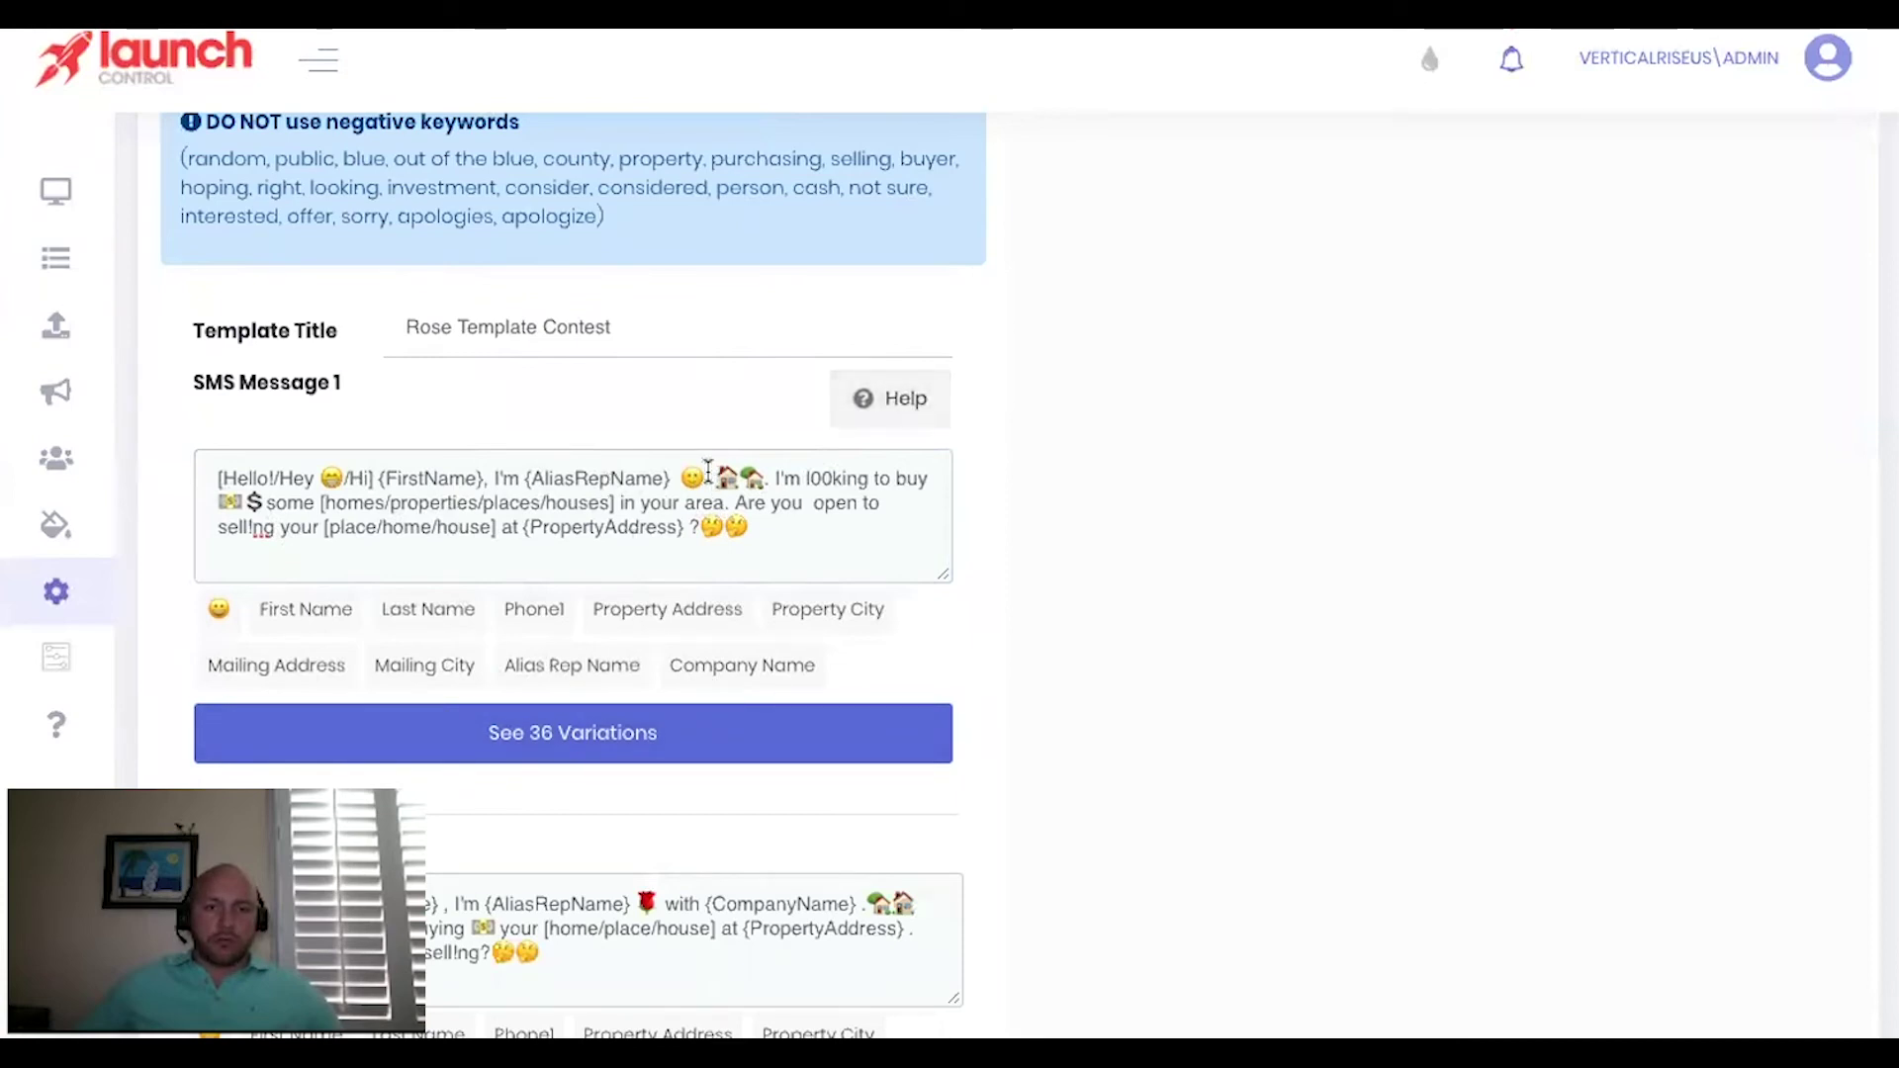
left_click(837, 539)
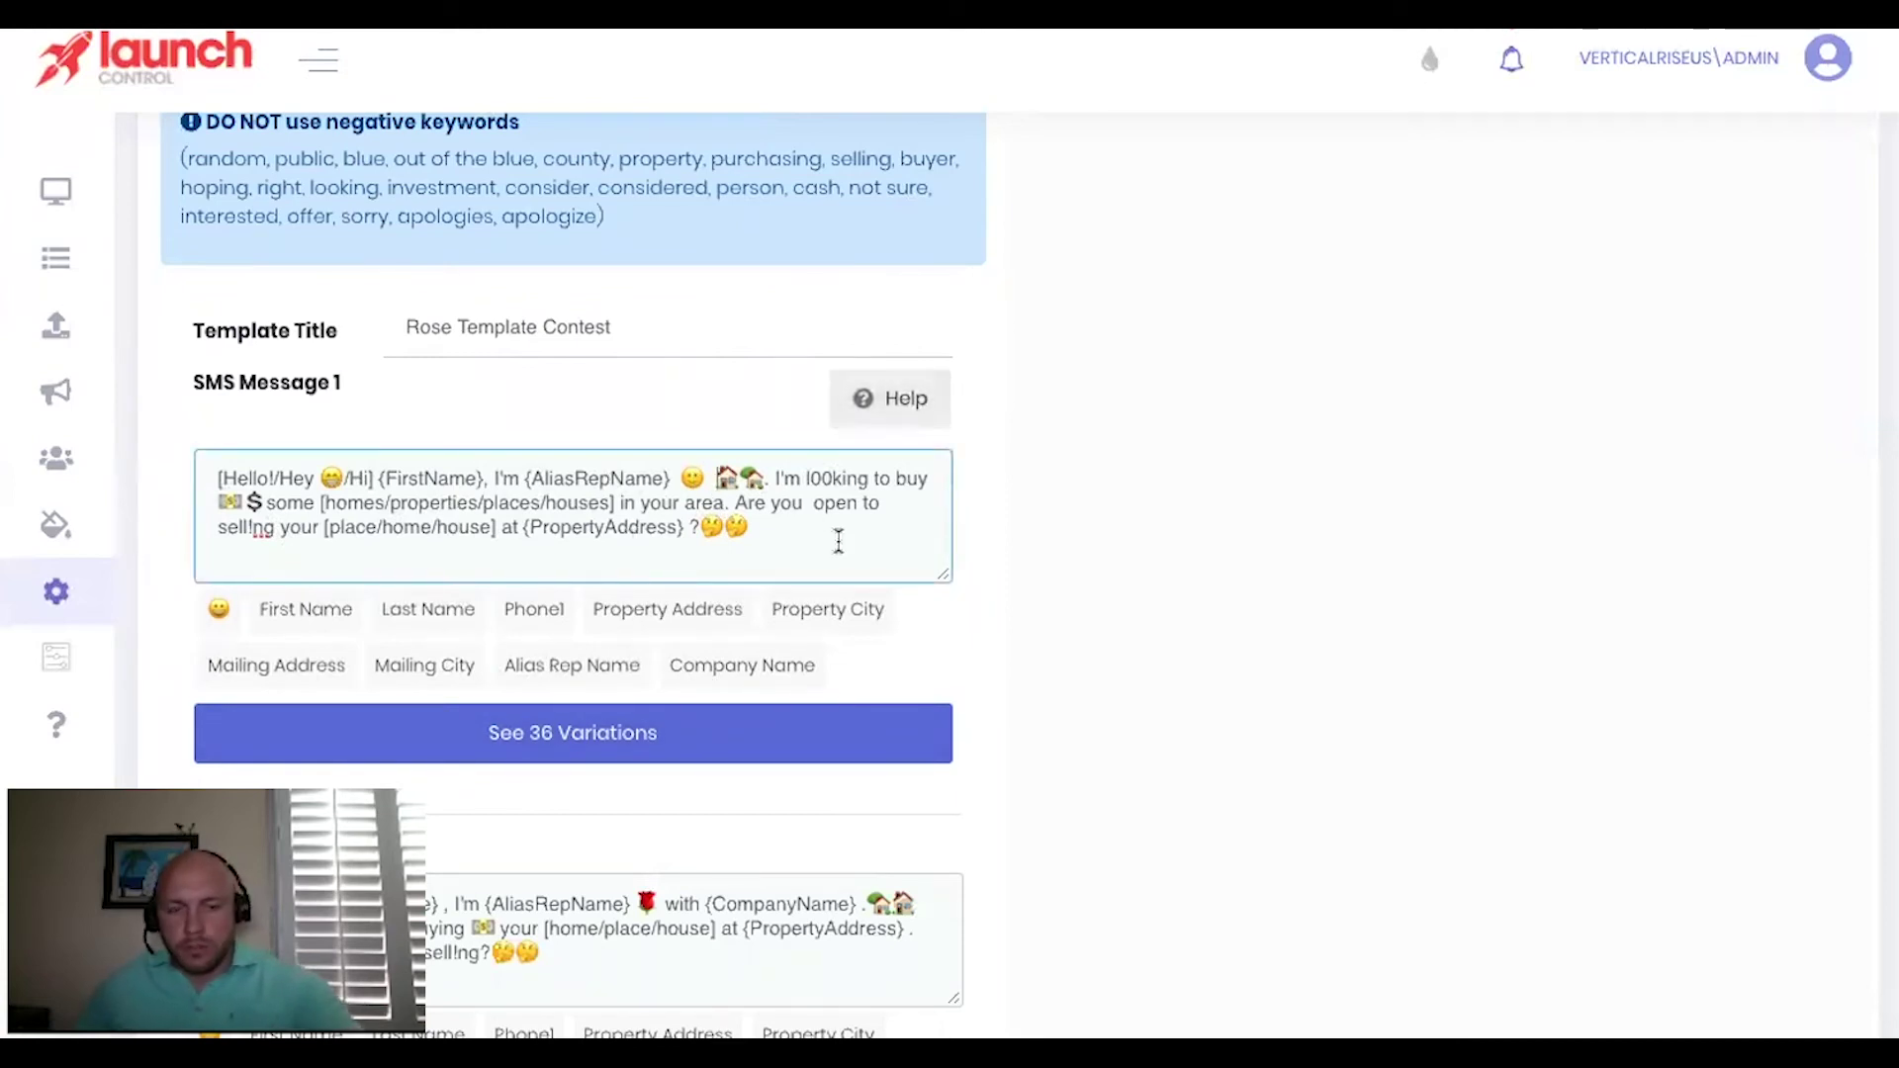
type("with {CompanyName}")
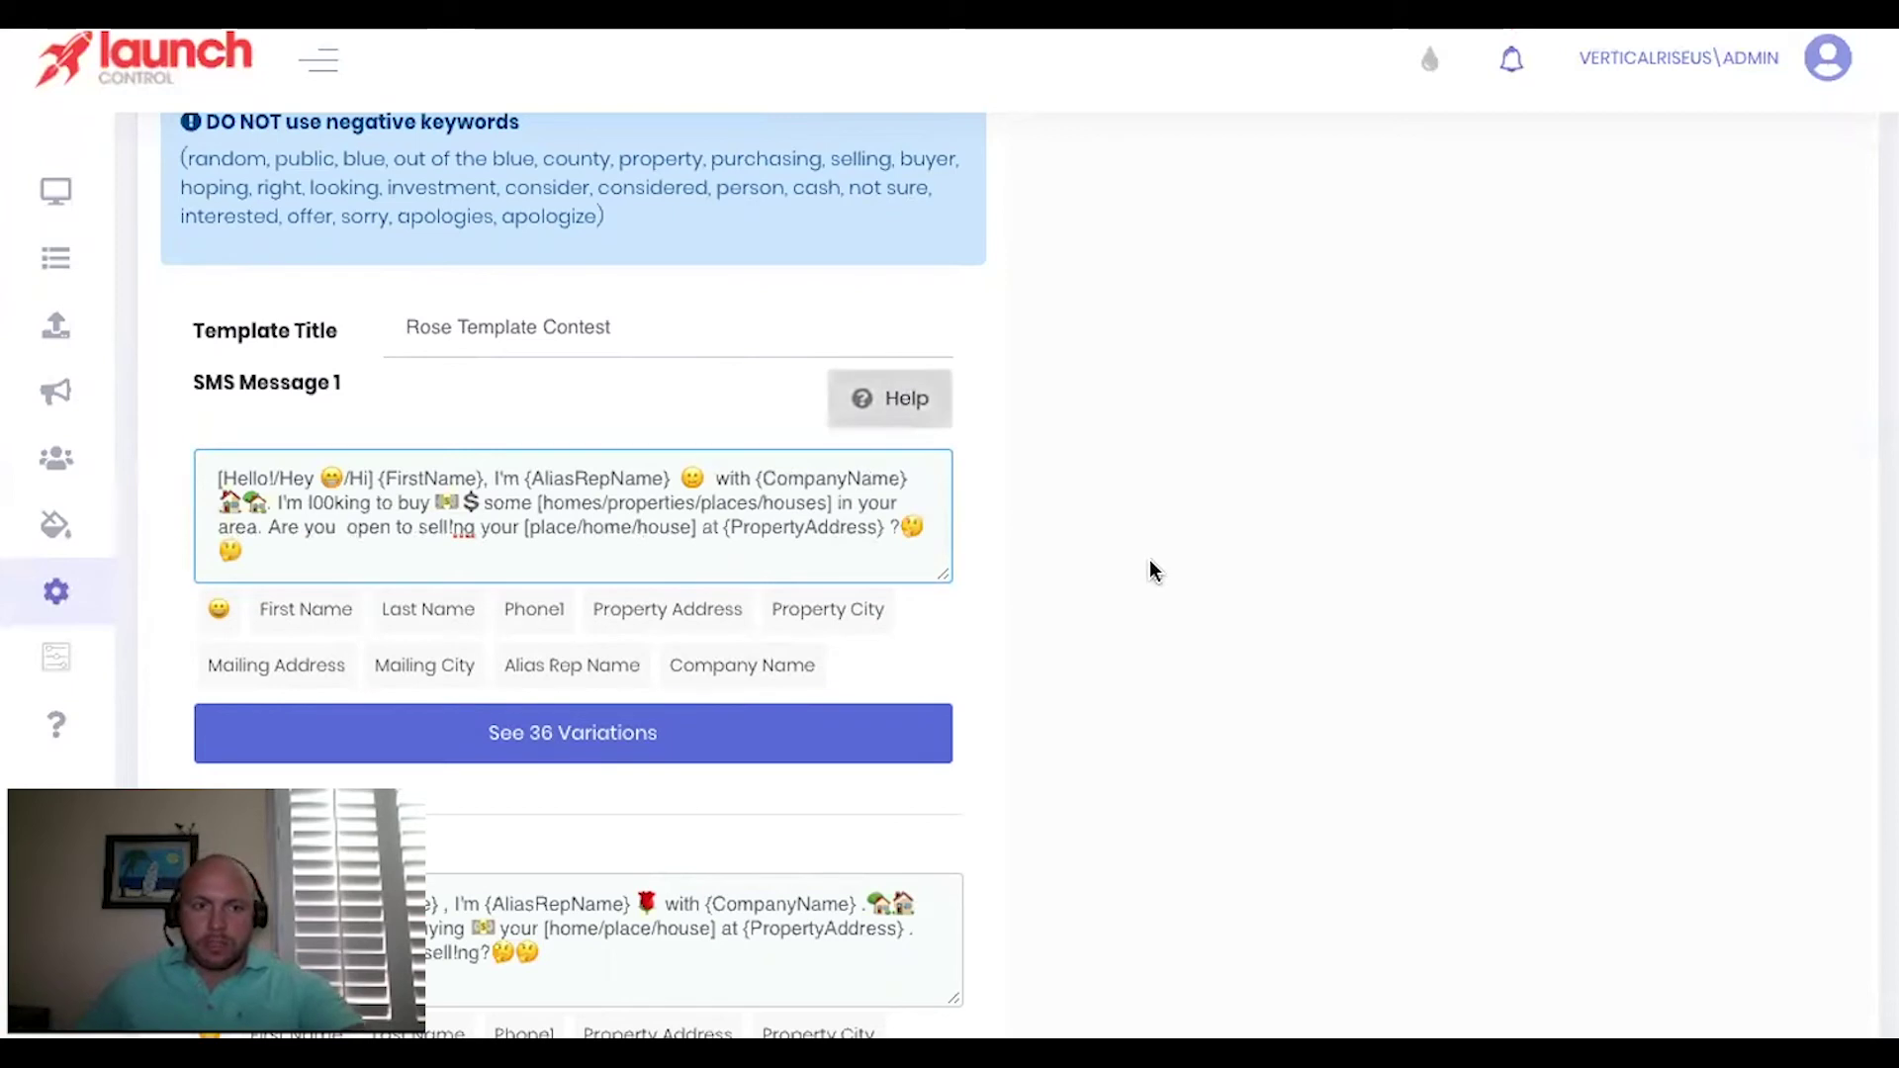
left_click(1024, 586)
Step: Remove {CompanyName} from AT&T SMS Message 1 to check its validation result
scroll(1027, 585, "down", 10)
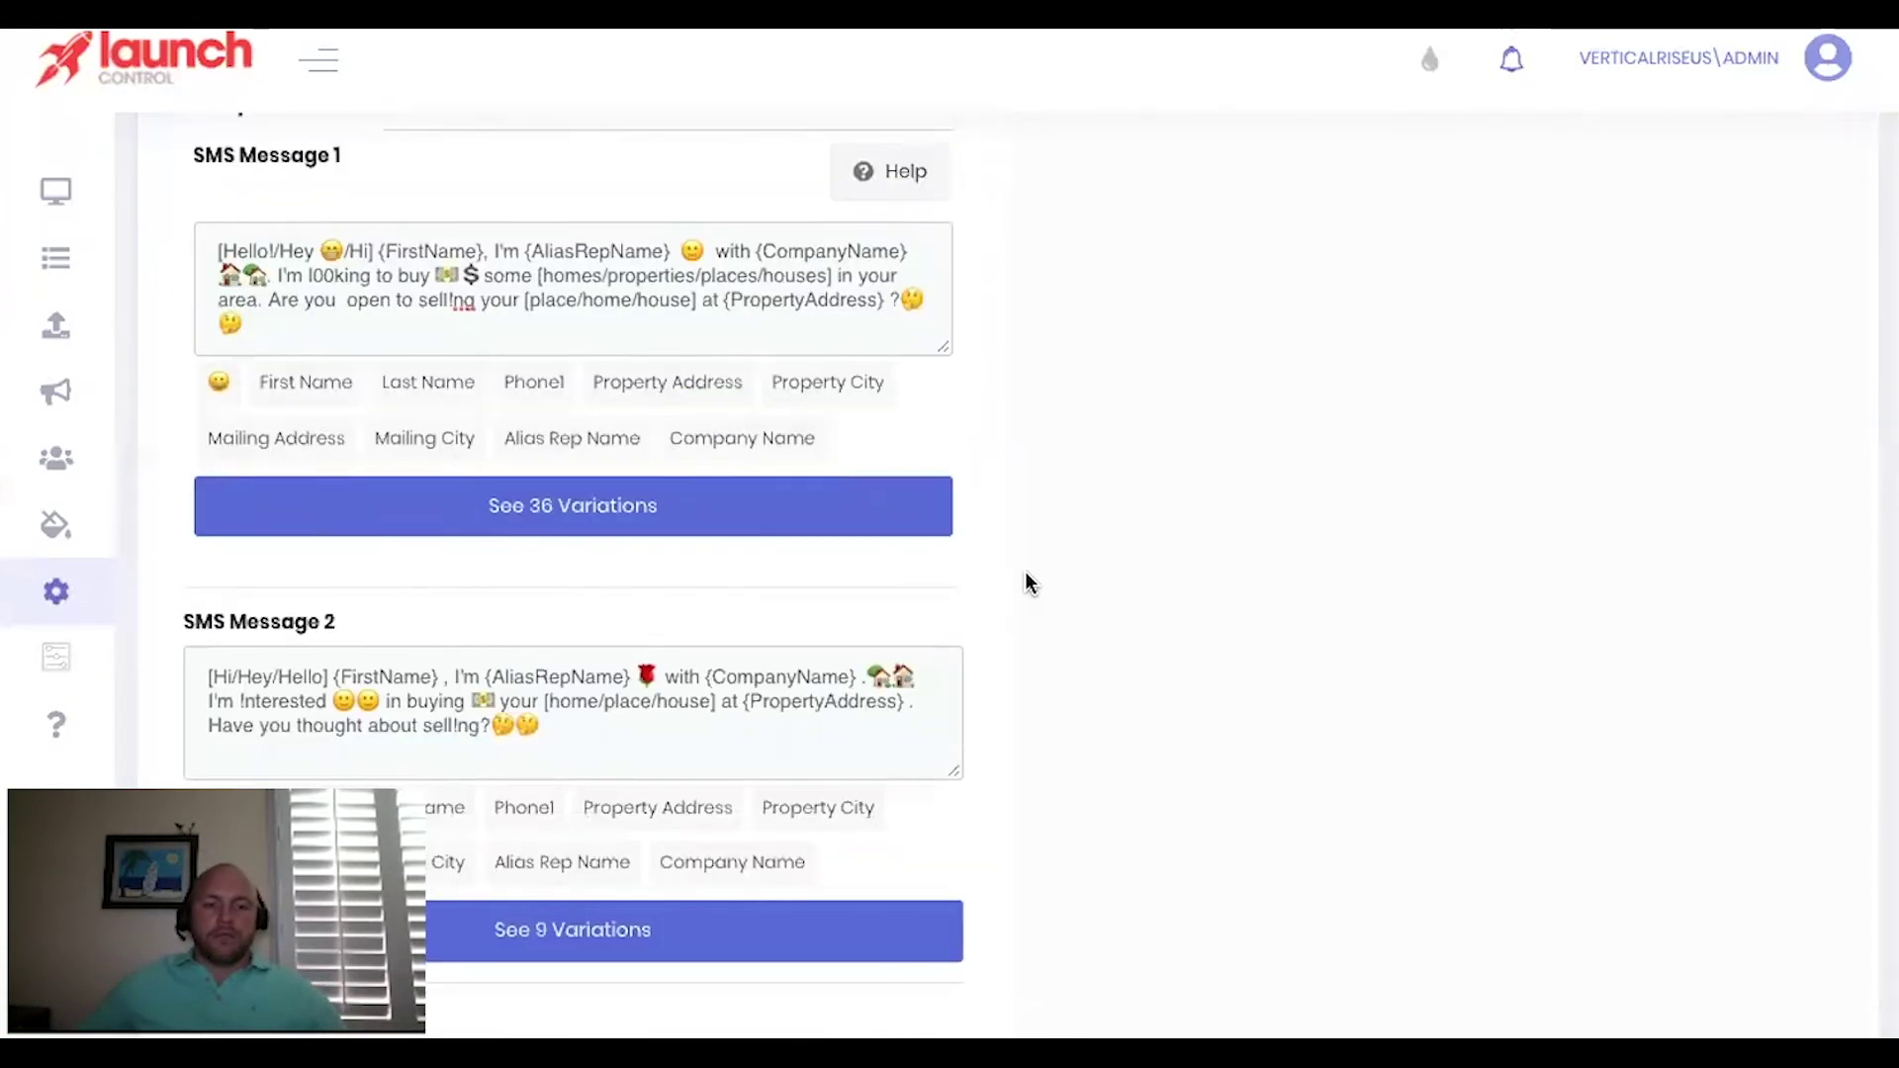
scroll(1025, 581, "down", 9)
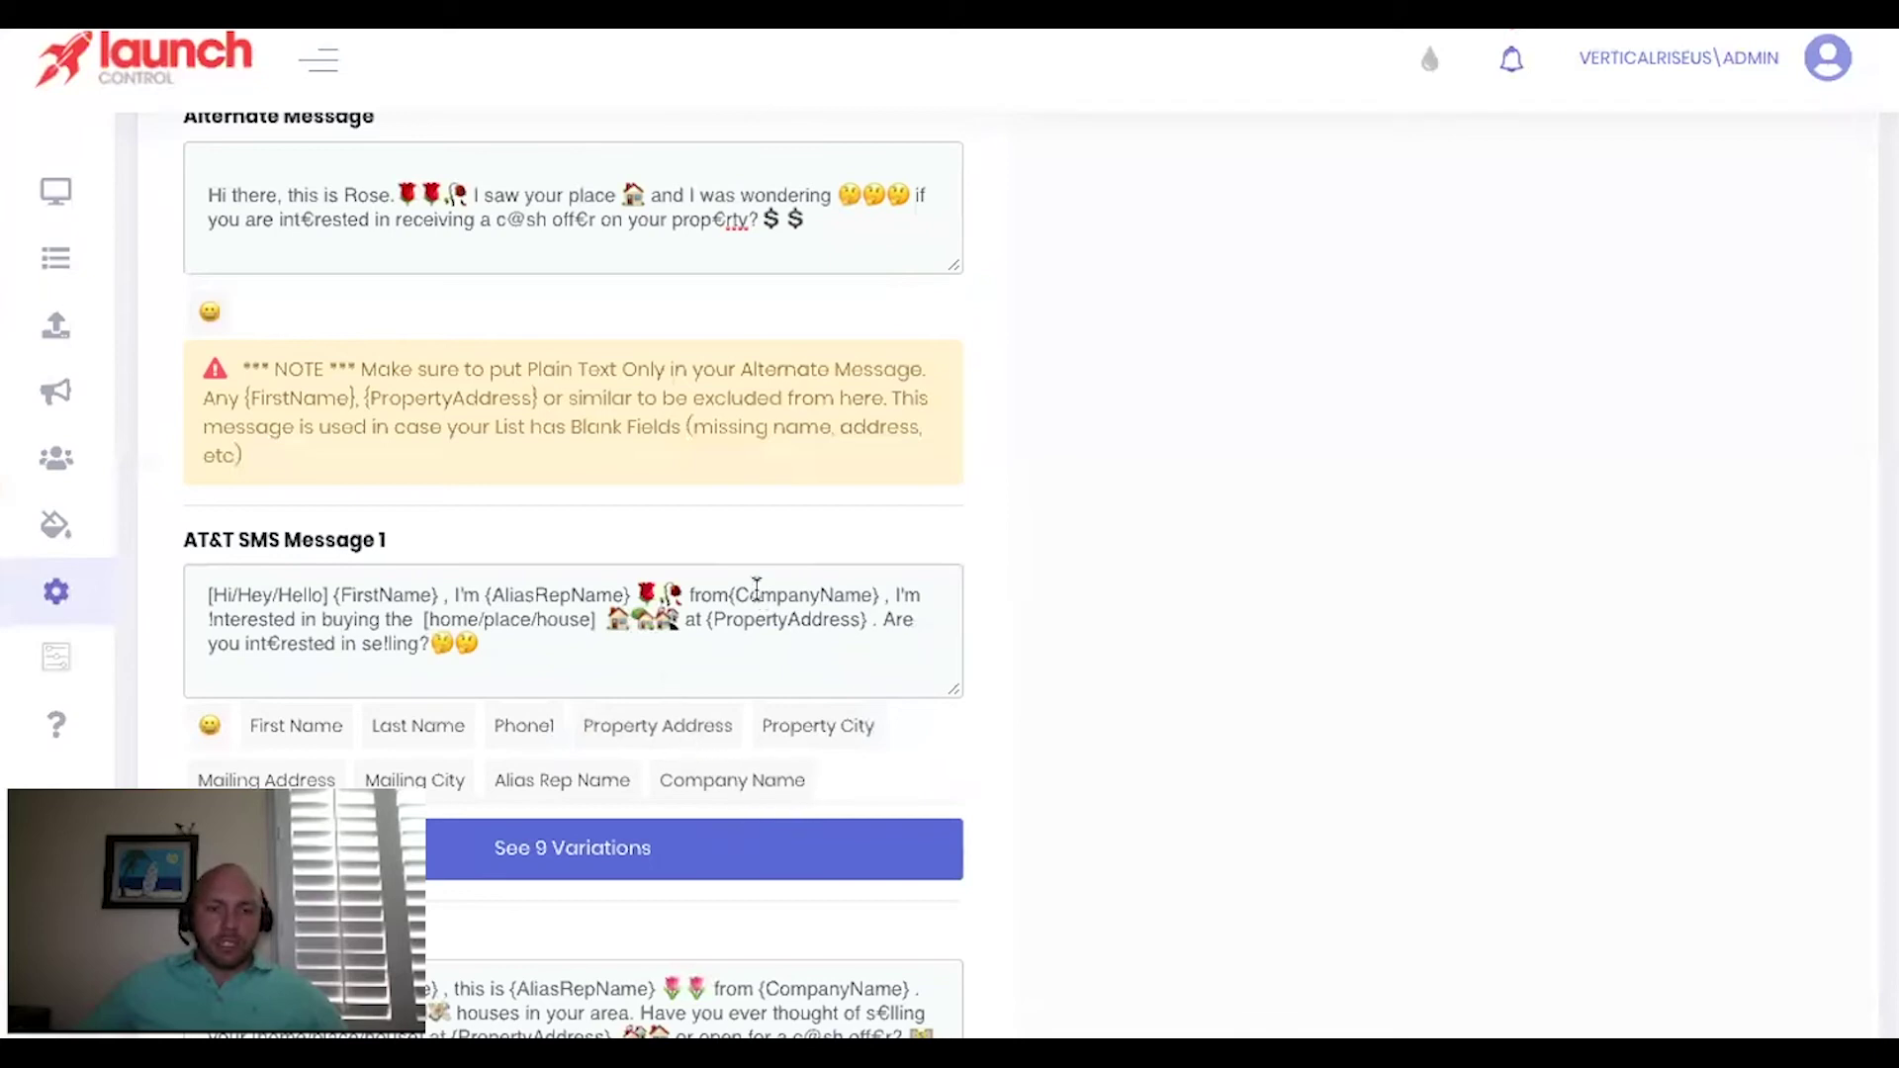
left_click_drag(729, 595, 880, 595)
key("ctrl+c")
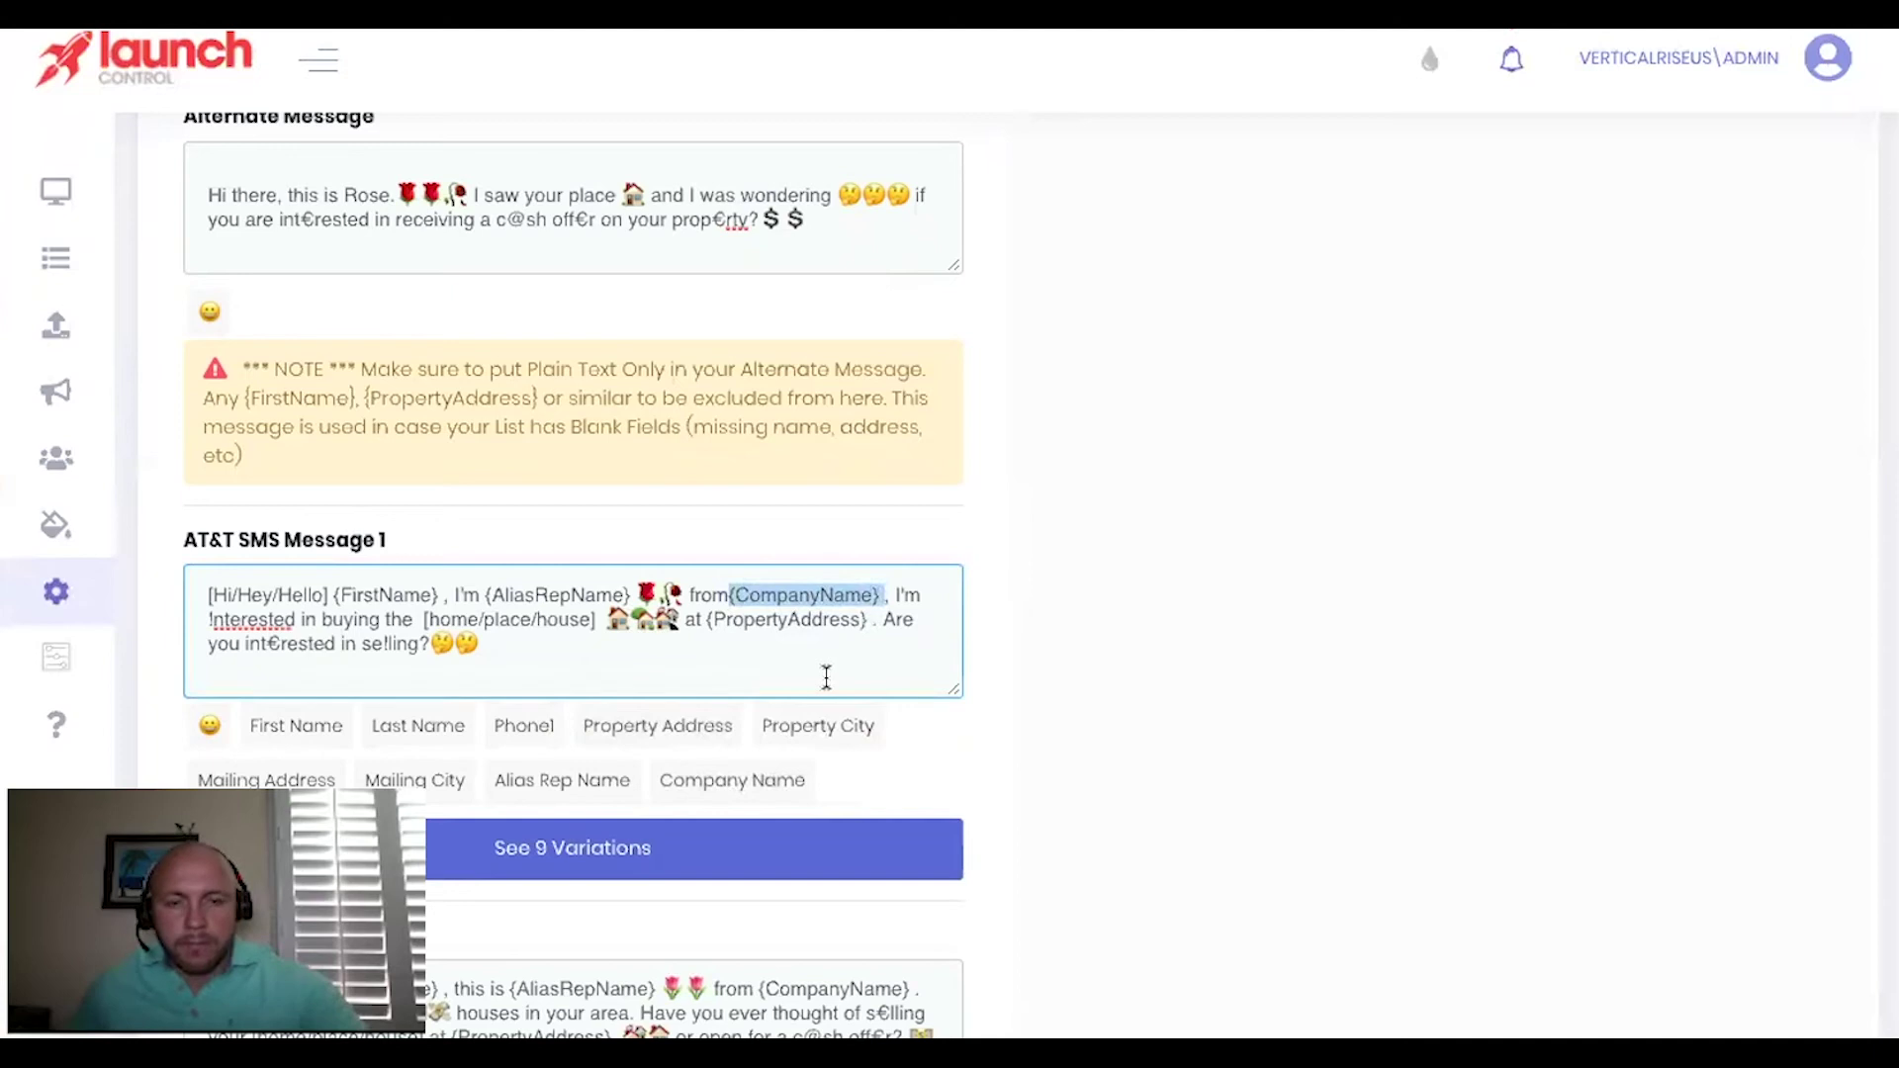
key("BackSpace")
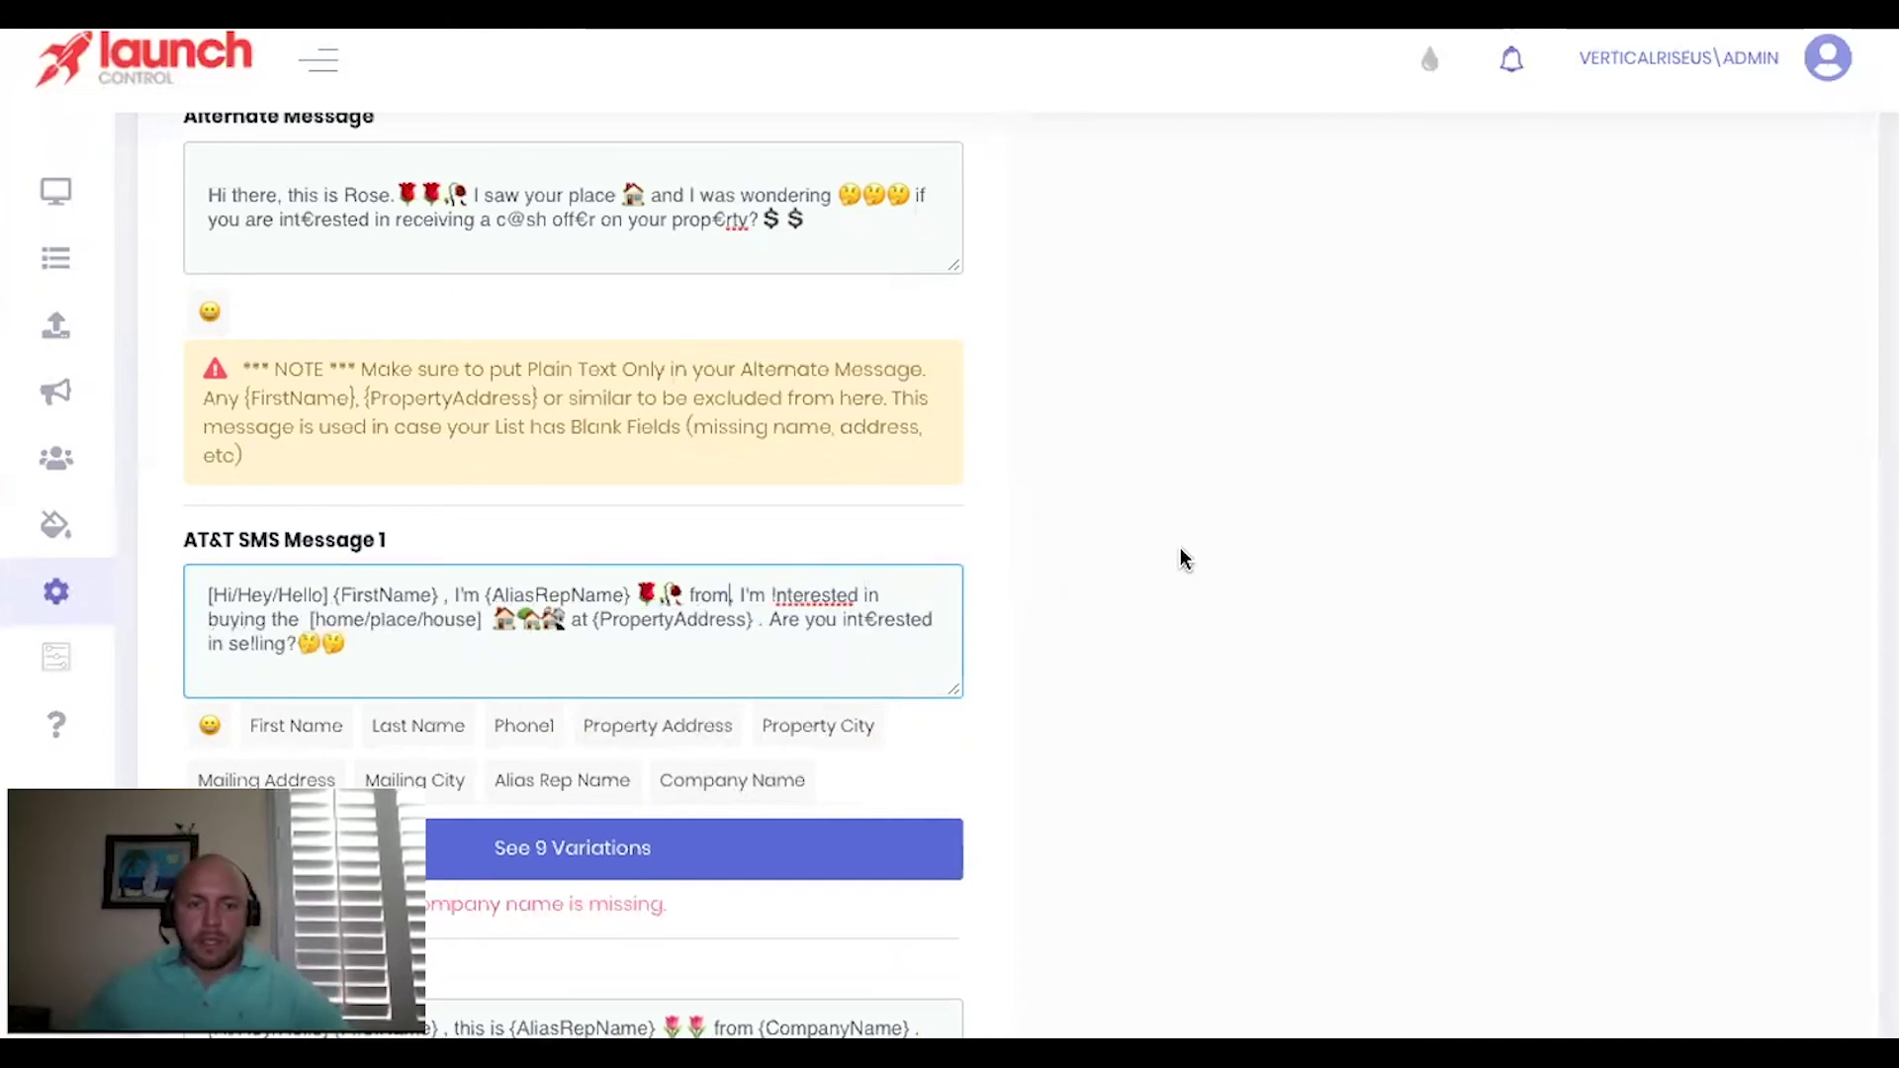
left_click(1179, 548)
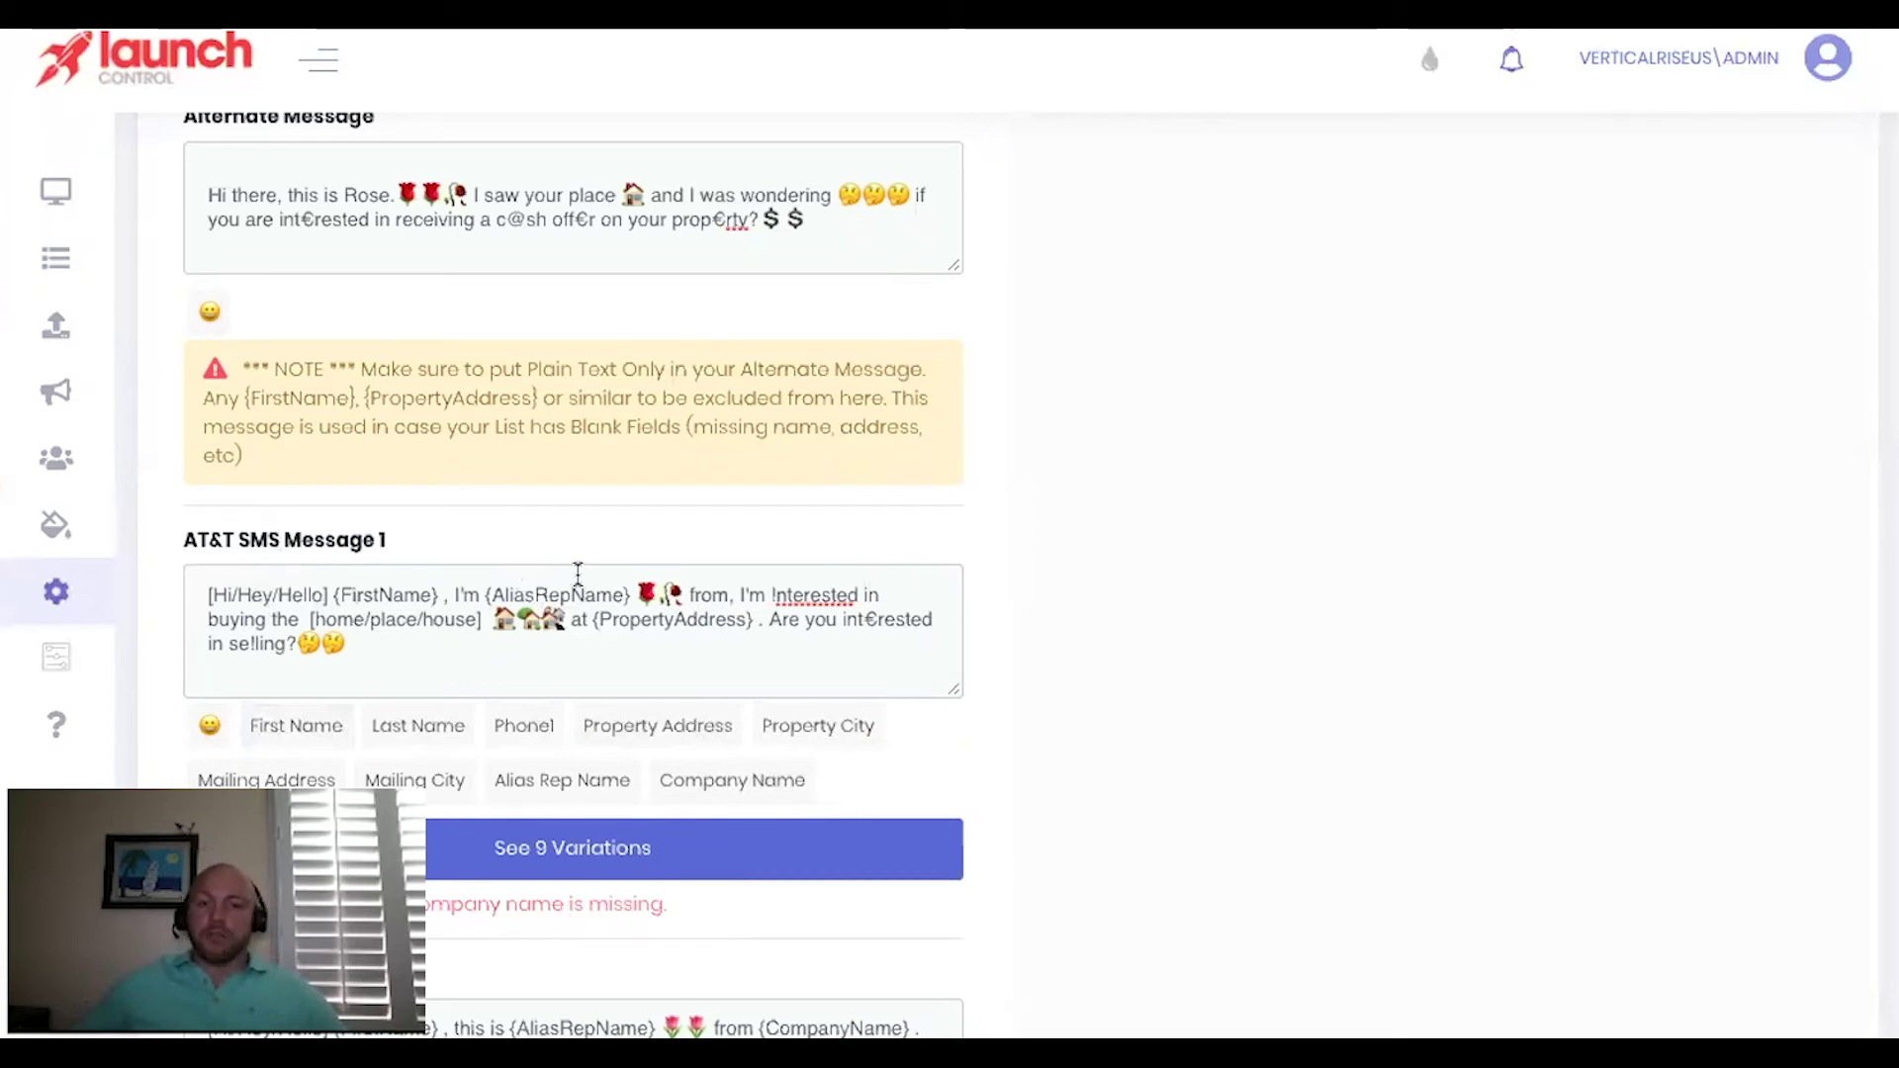
Step: Restore {CompanyName} with a space after 'from' and no space before the comma
left_click(736, 595)
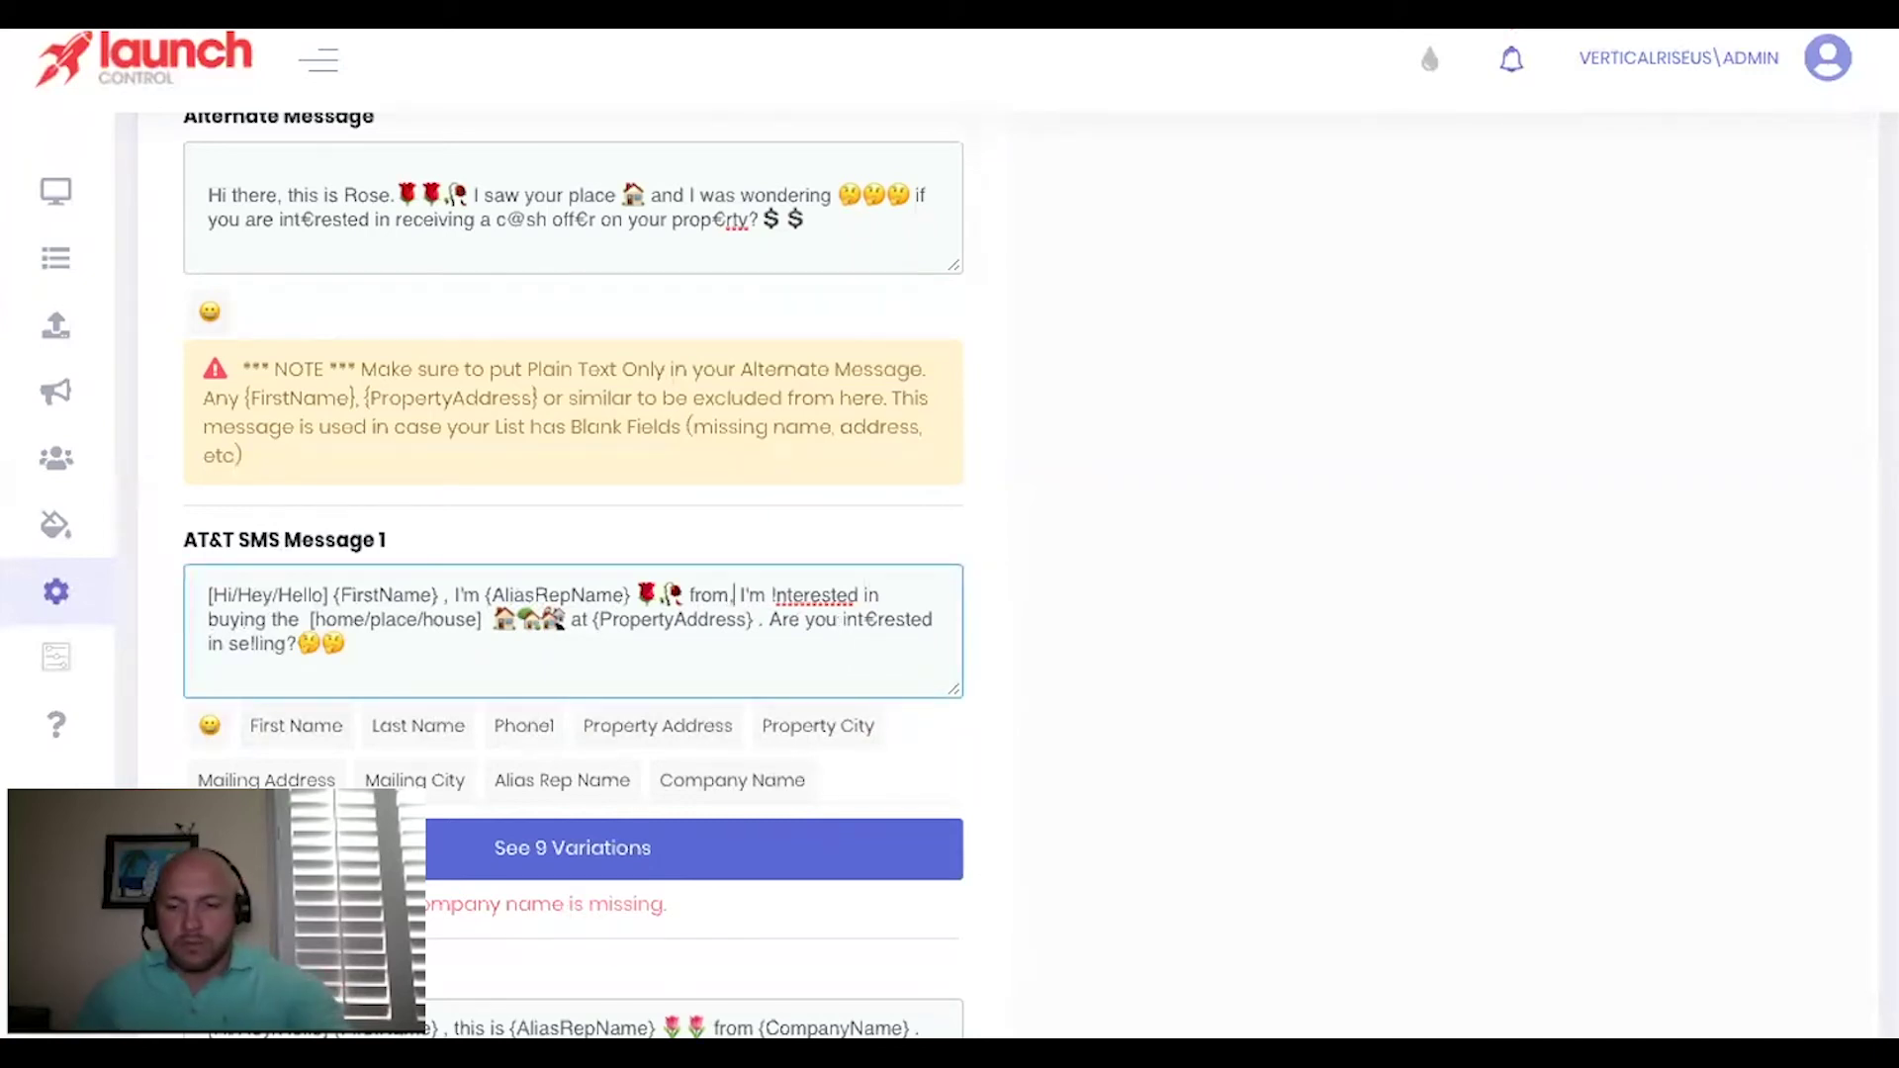
key("ctrl+v")
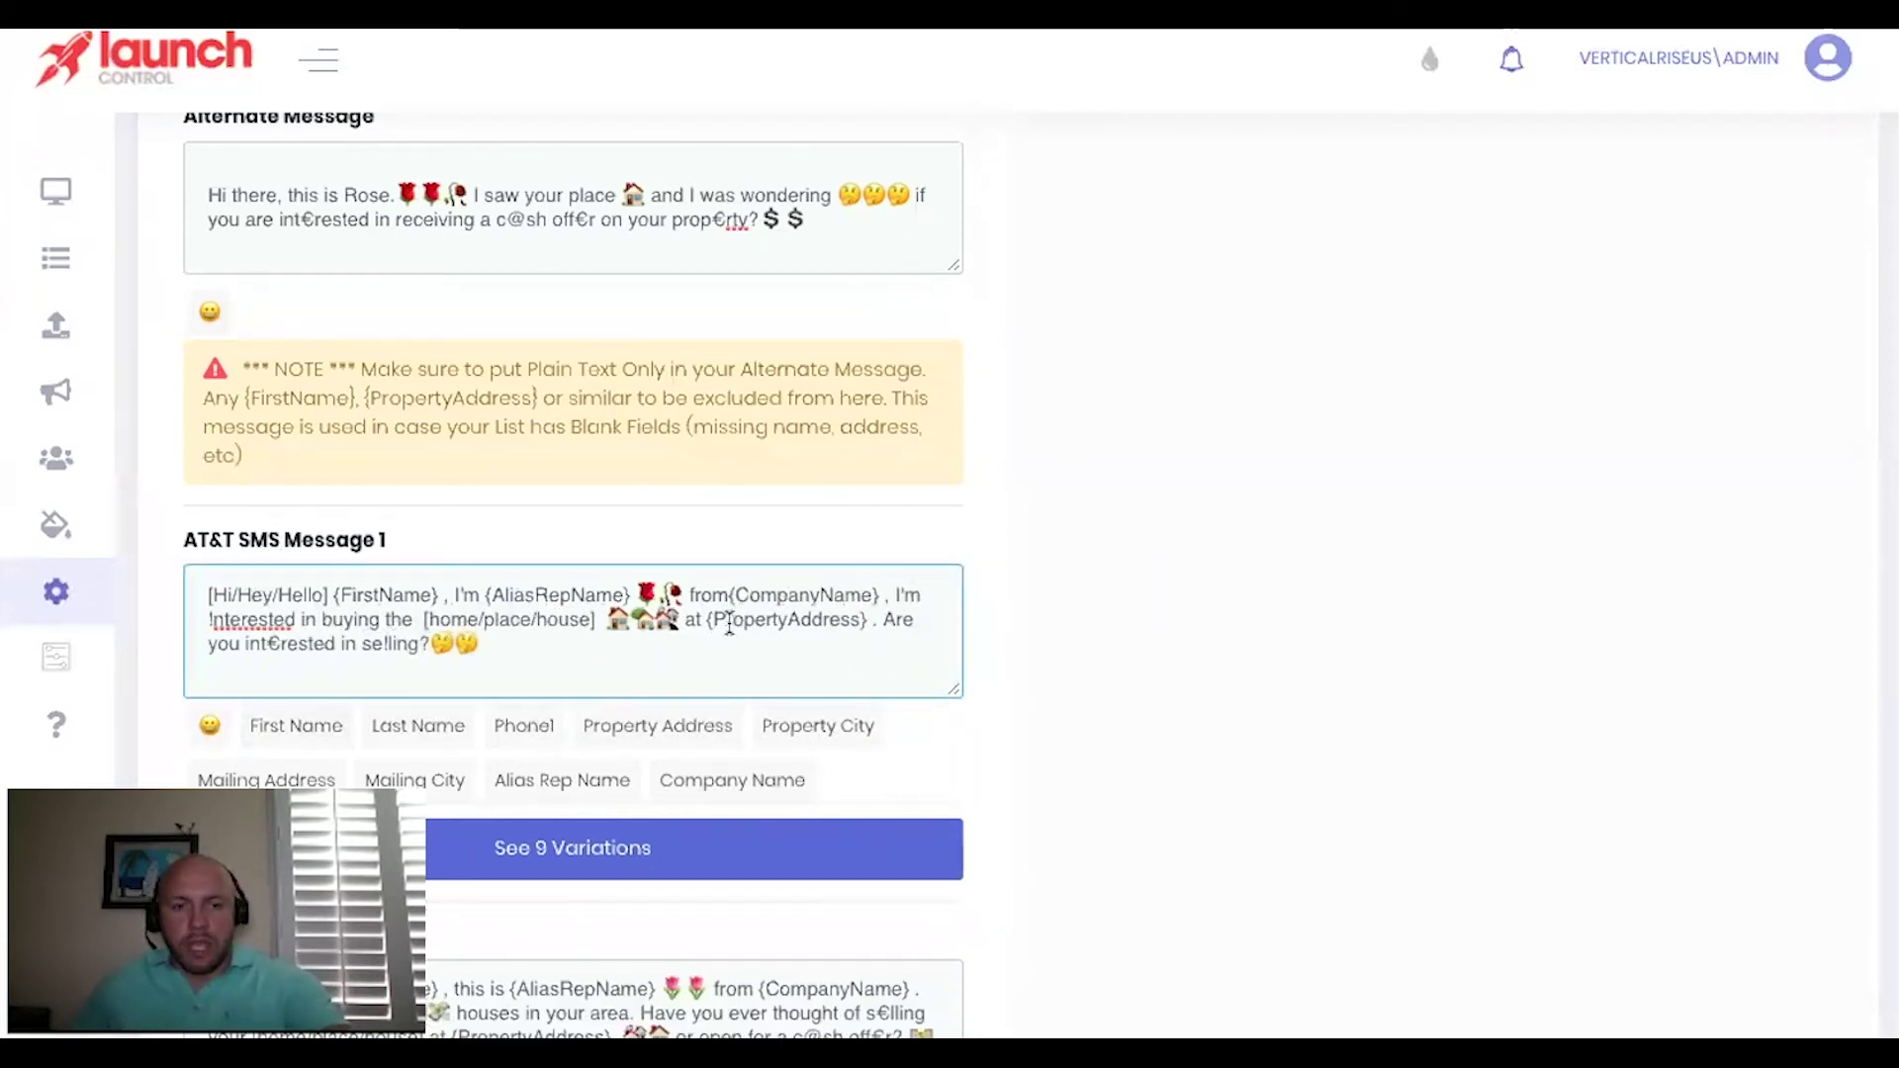
left_click(731, 595)
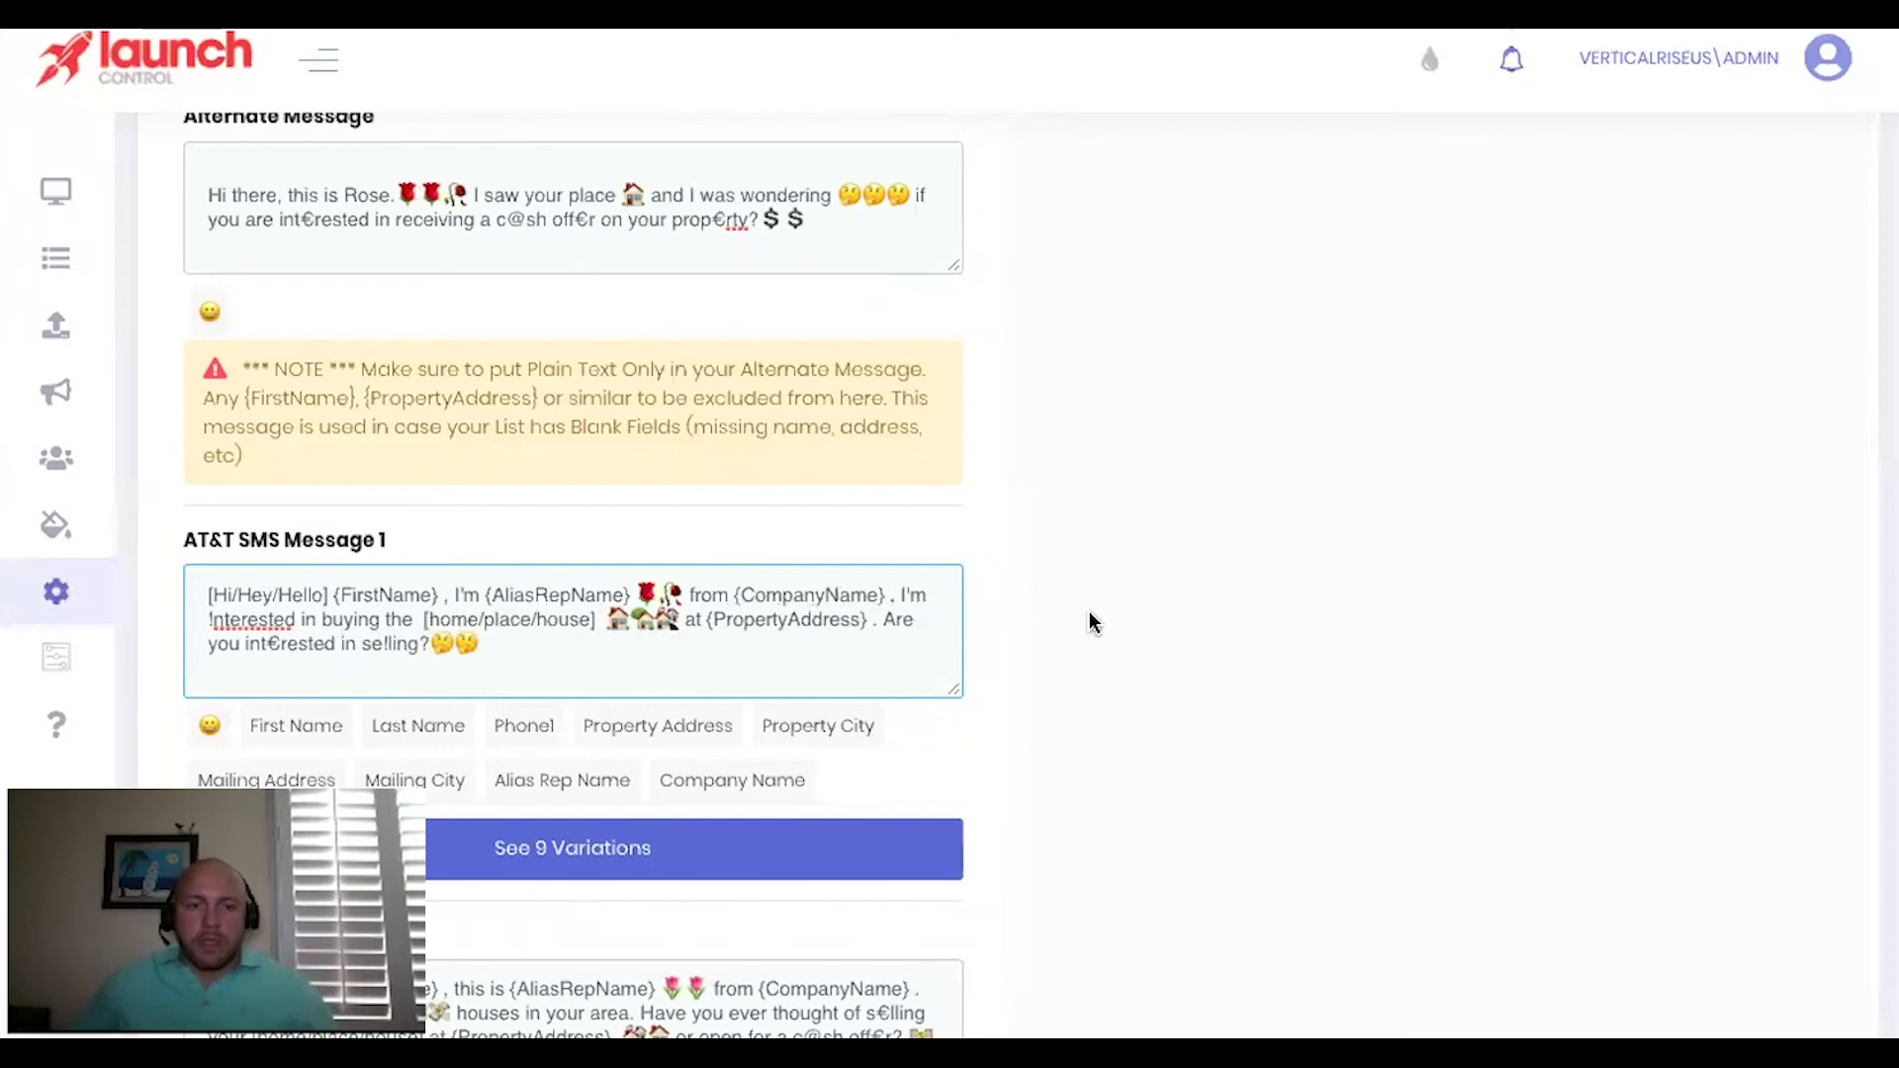
left_click(889, 594)
key("Delete")
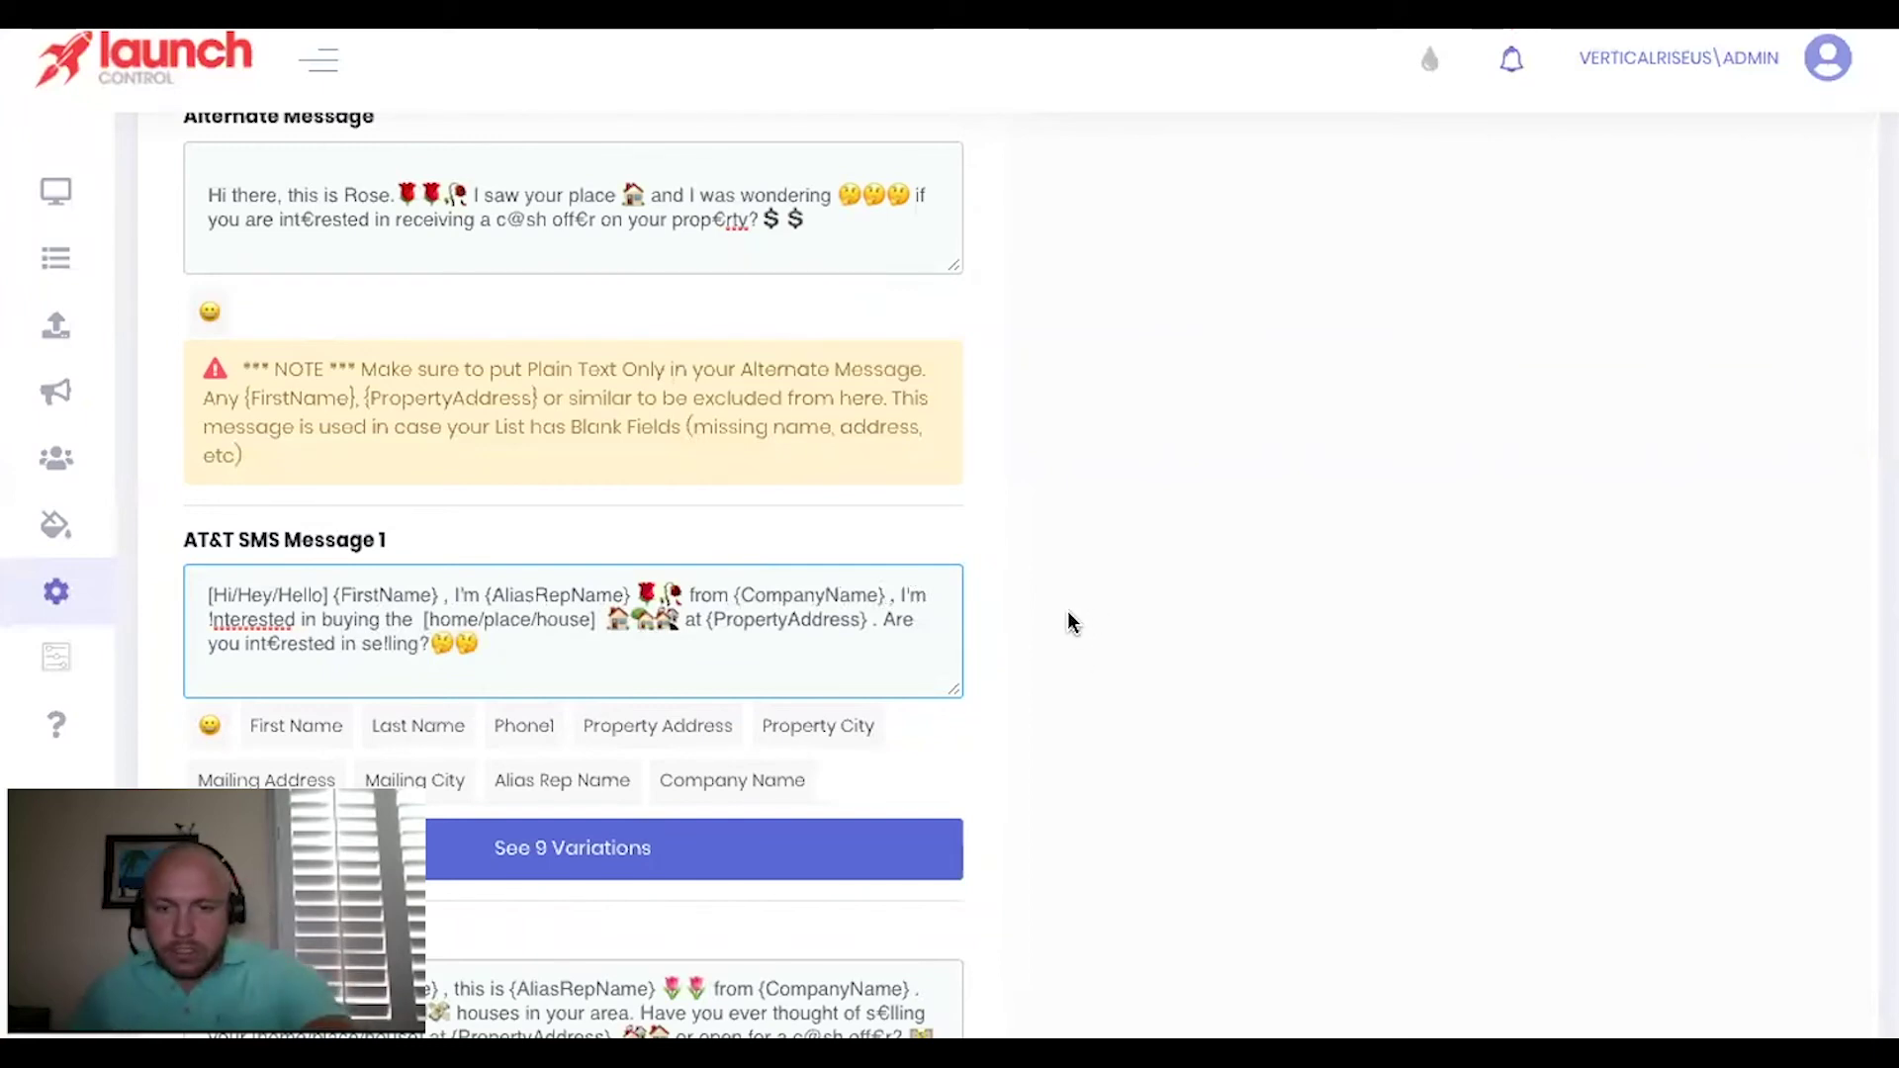
left_click(1106, 617)
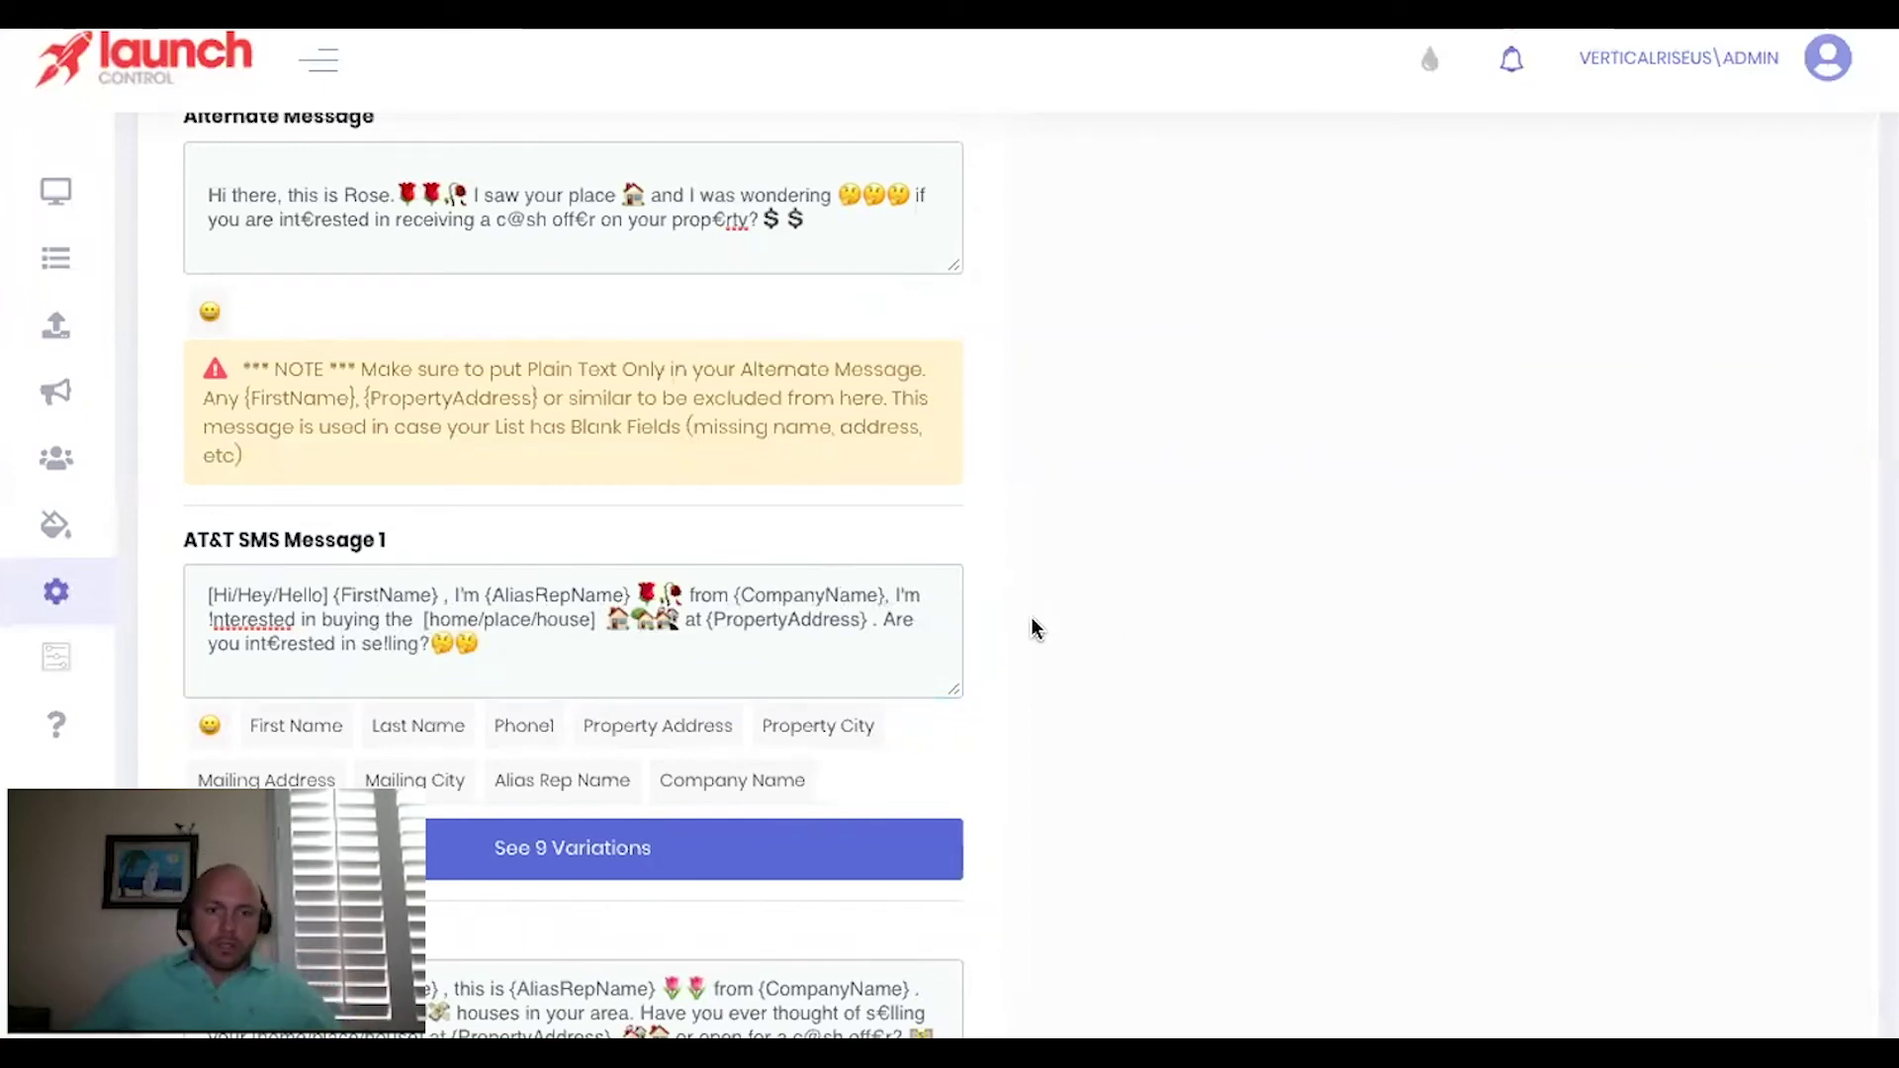
scroll(1019, 619, "down", 4)
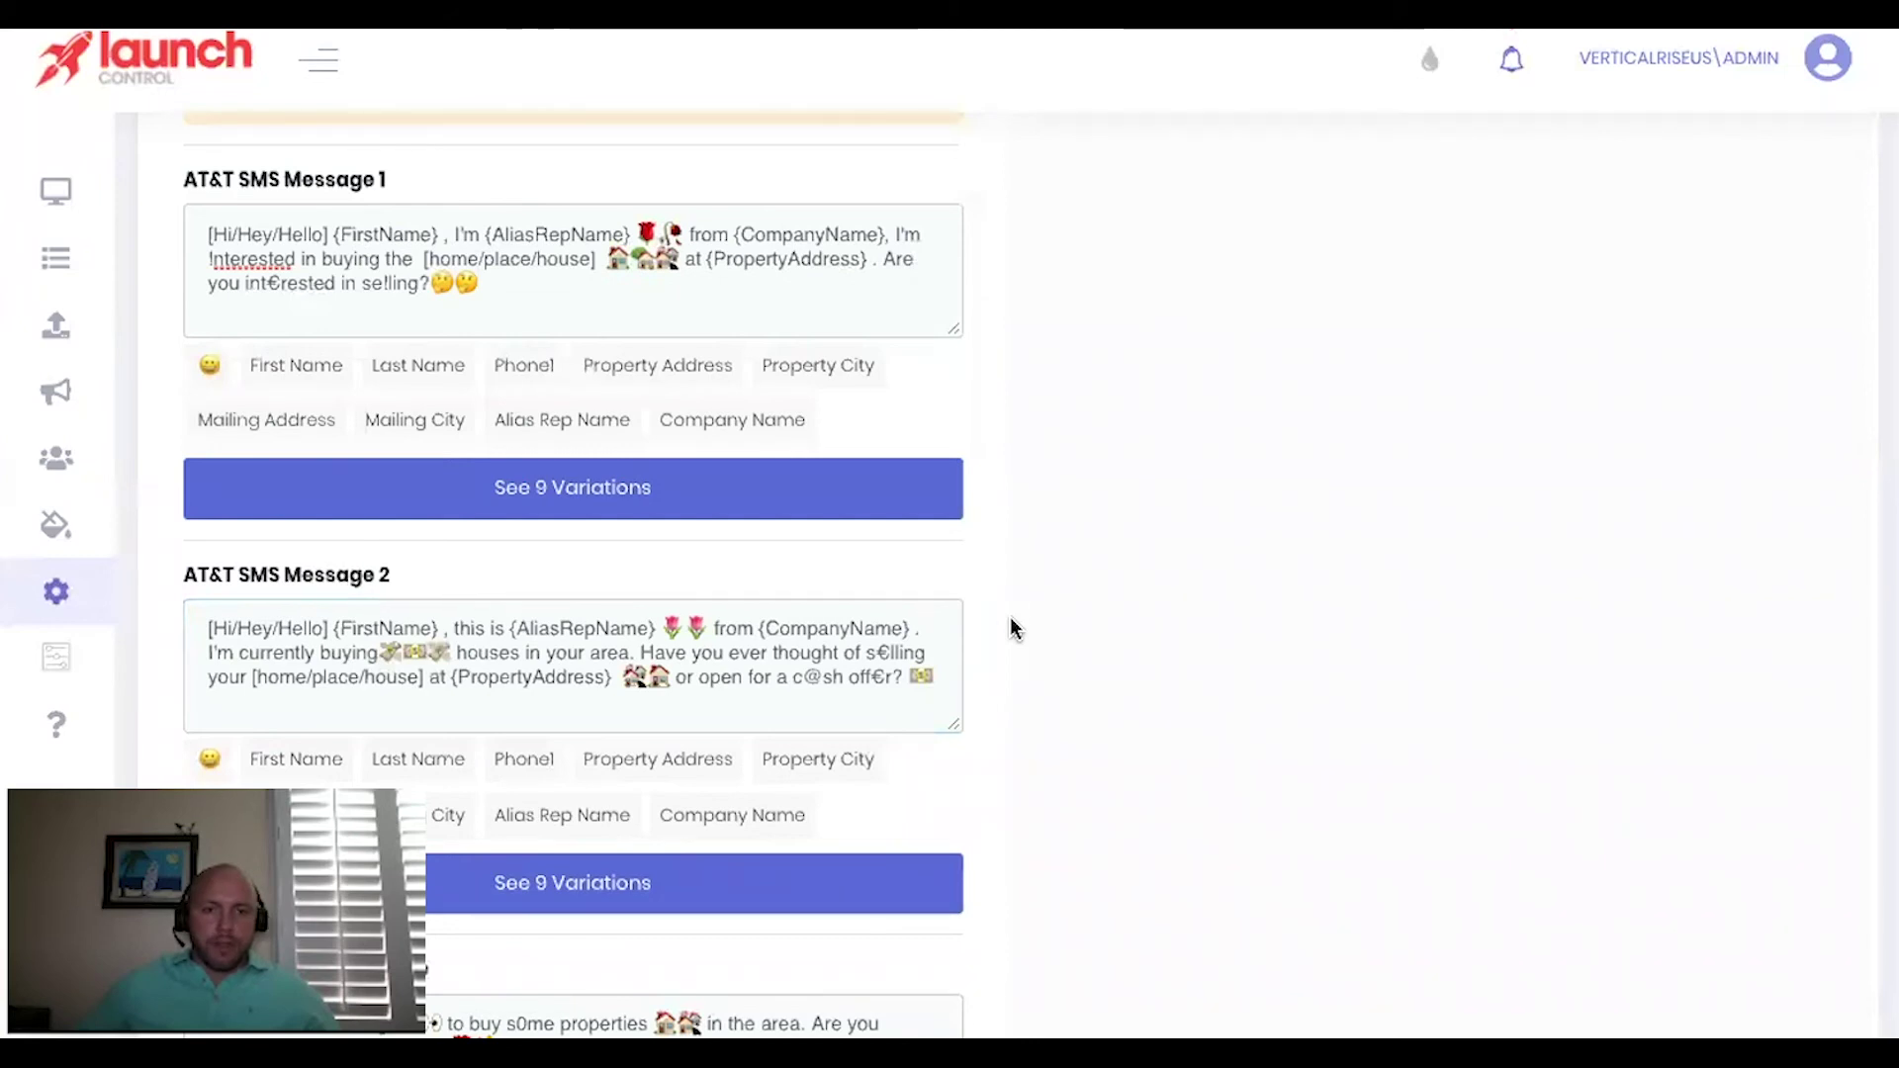
scroll(1010, 619, "down", 5)
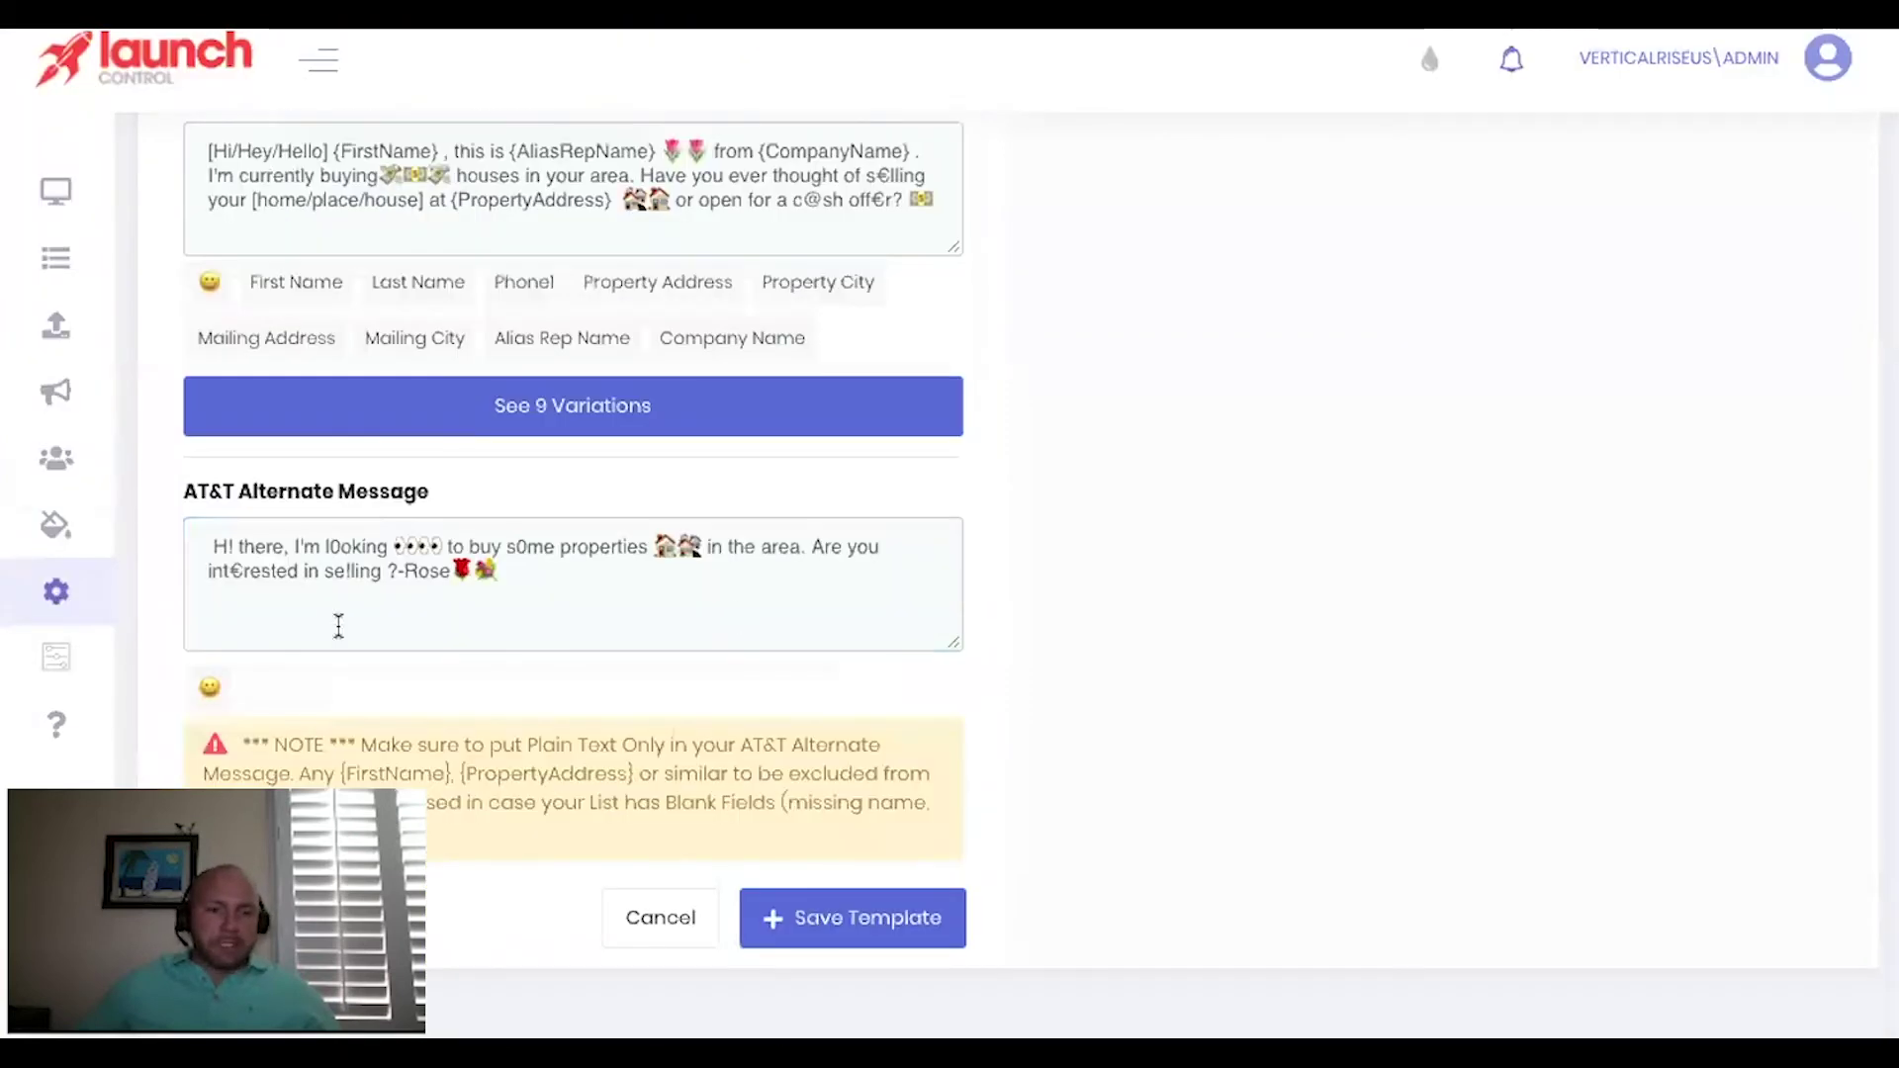
scroll(726, 633, "up", 1)
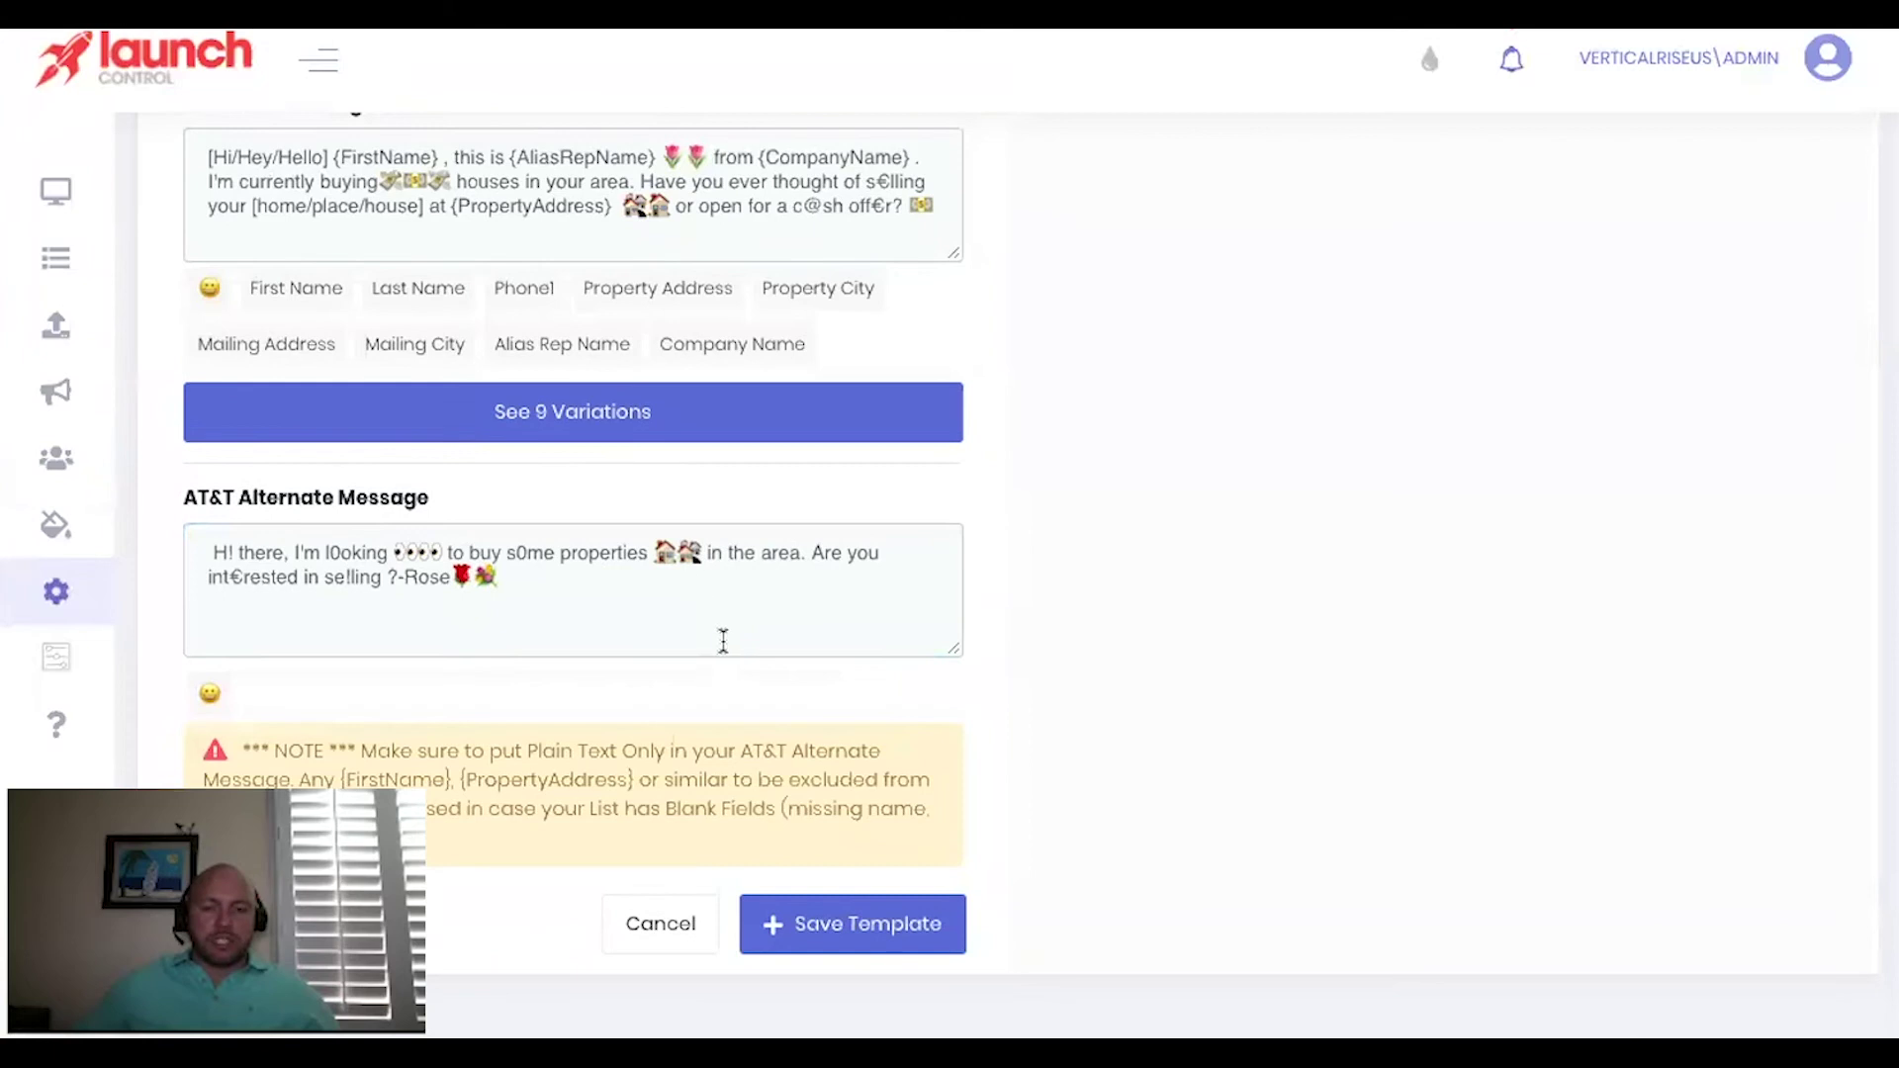
scroll(722, 641, "up", 15)
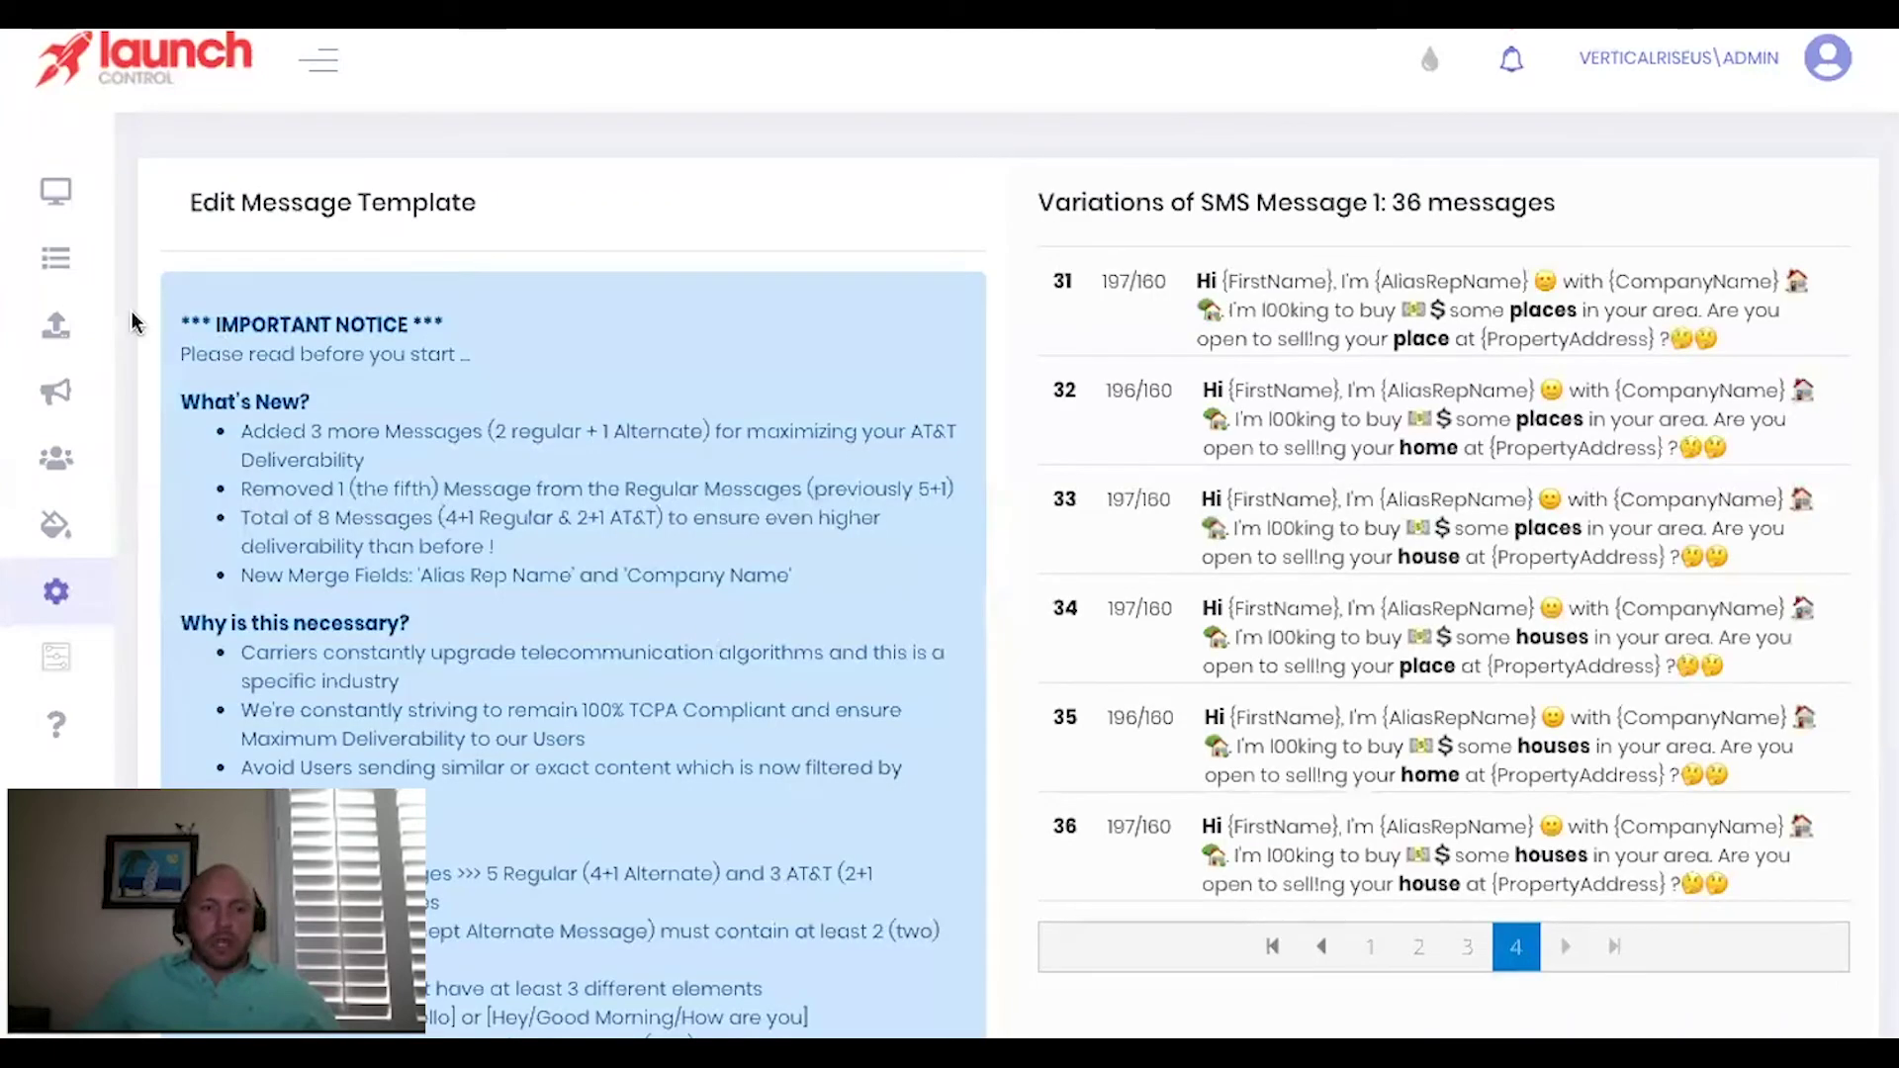
left_click_drag(178, 309, 1058, 969)
left_click(1261, 956)
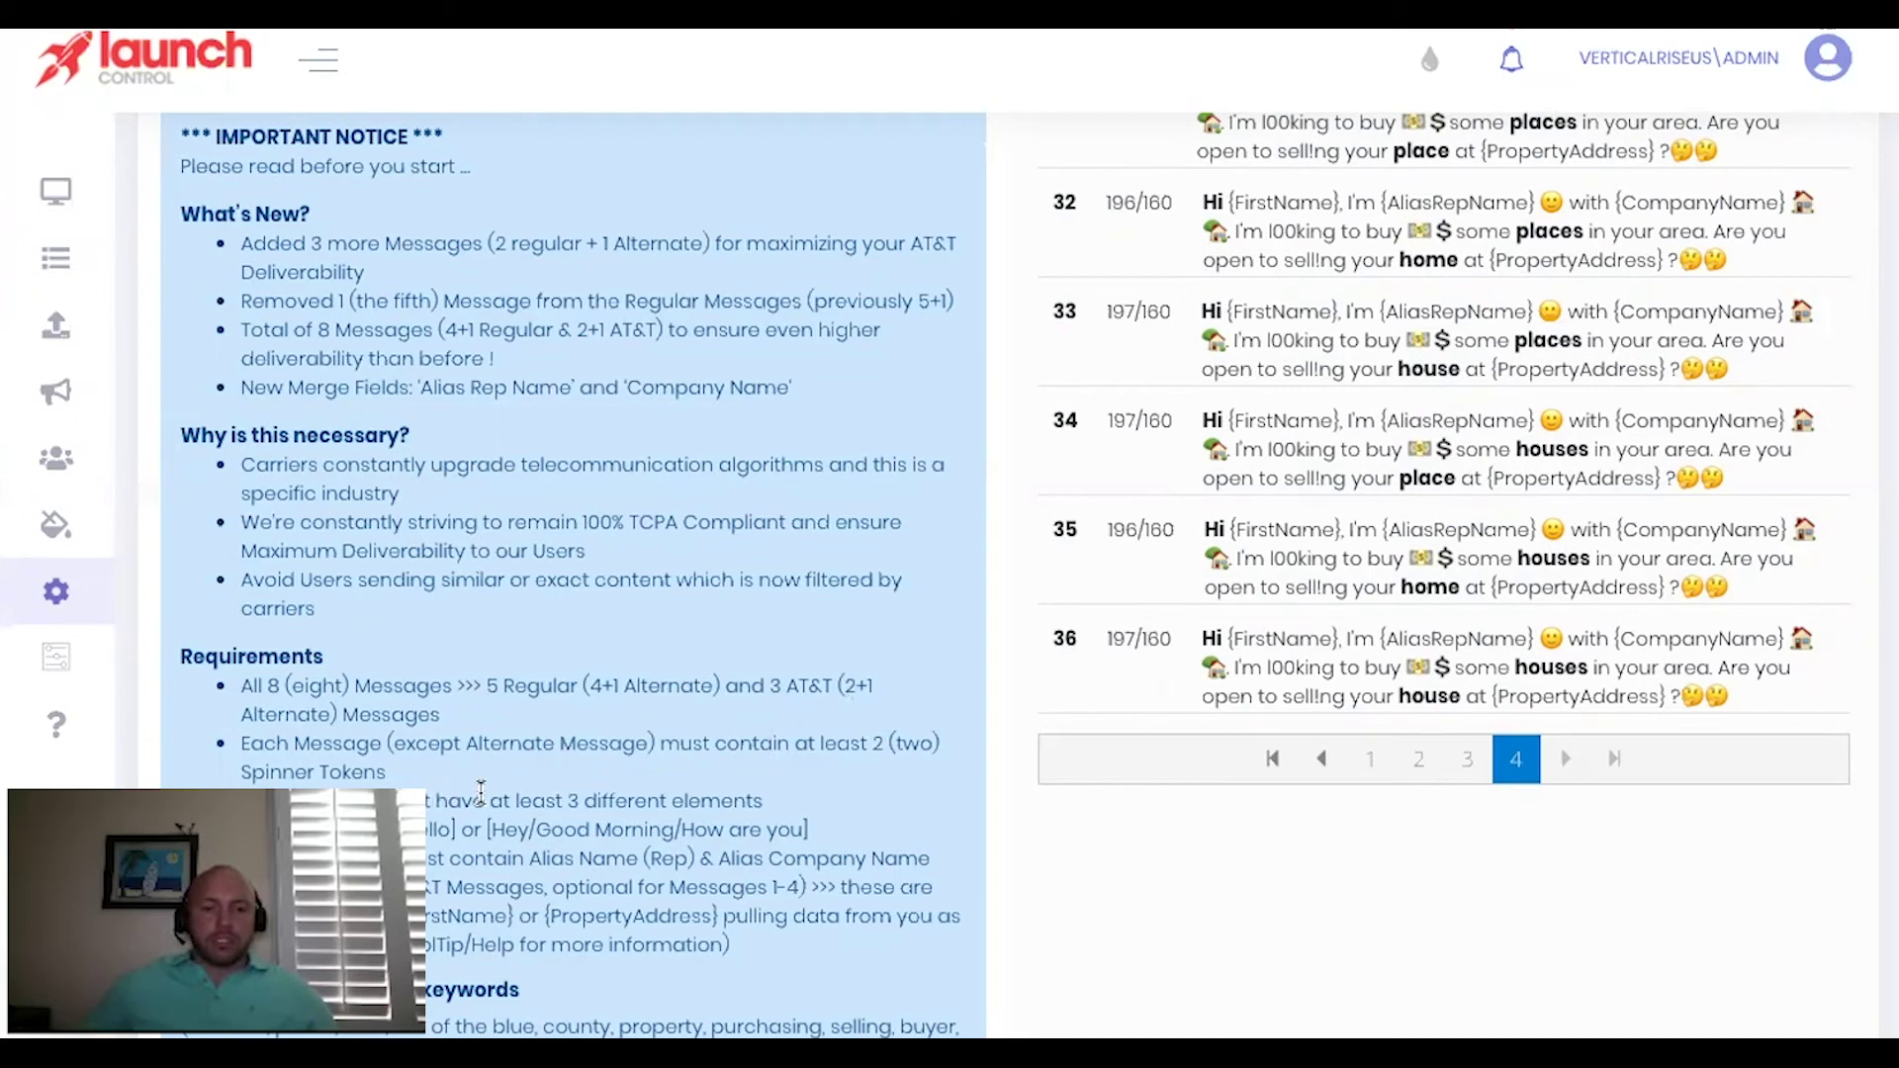
left_click_drag(486, 800, 672, 811)
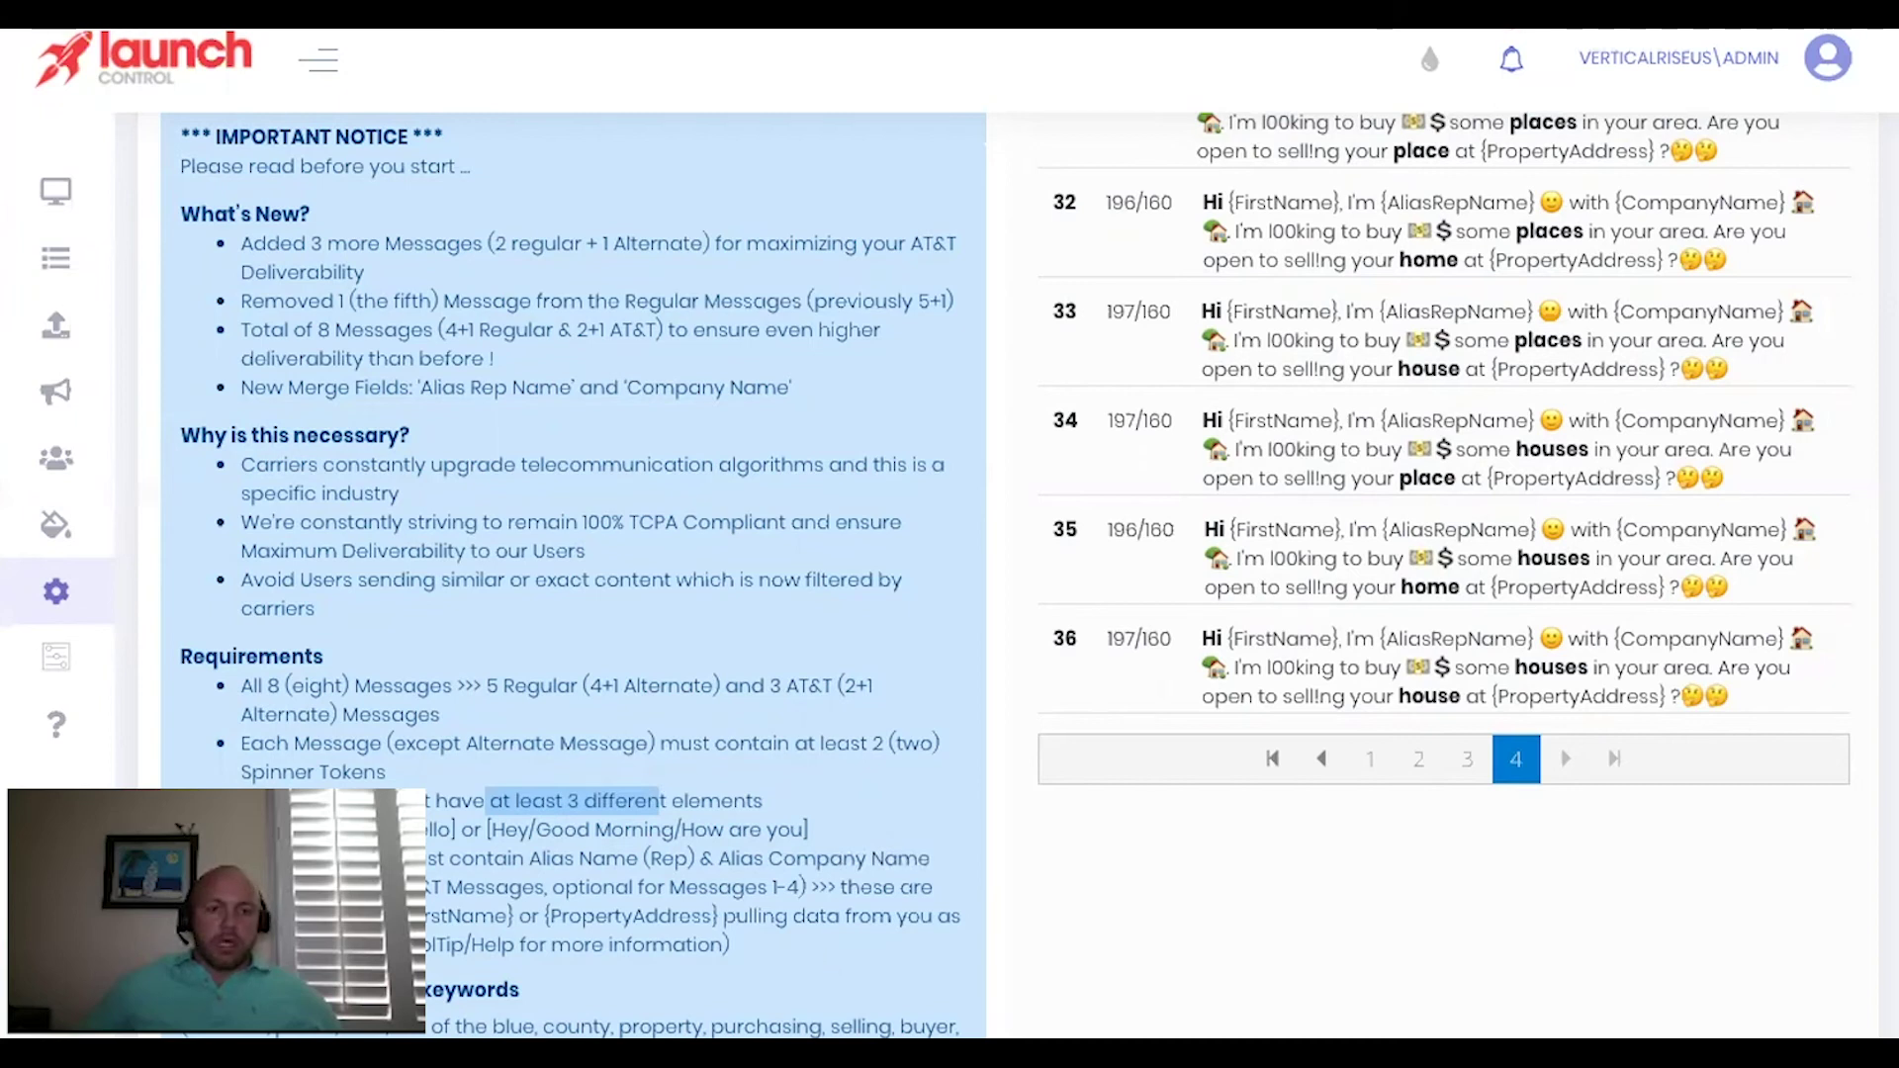
scroll(500, 797, "down", 2)
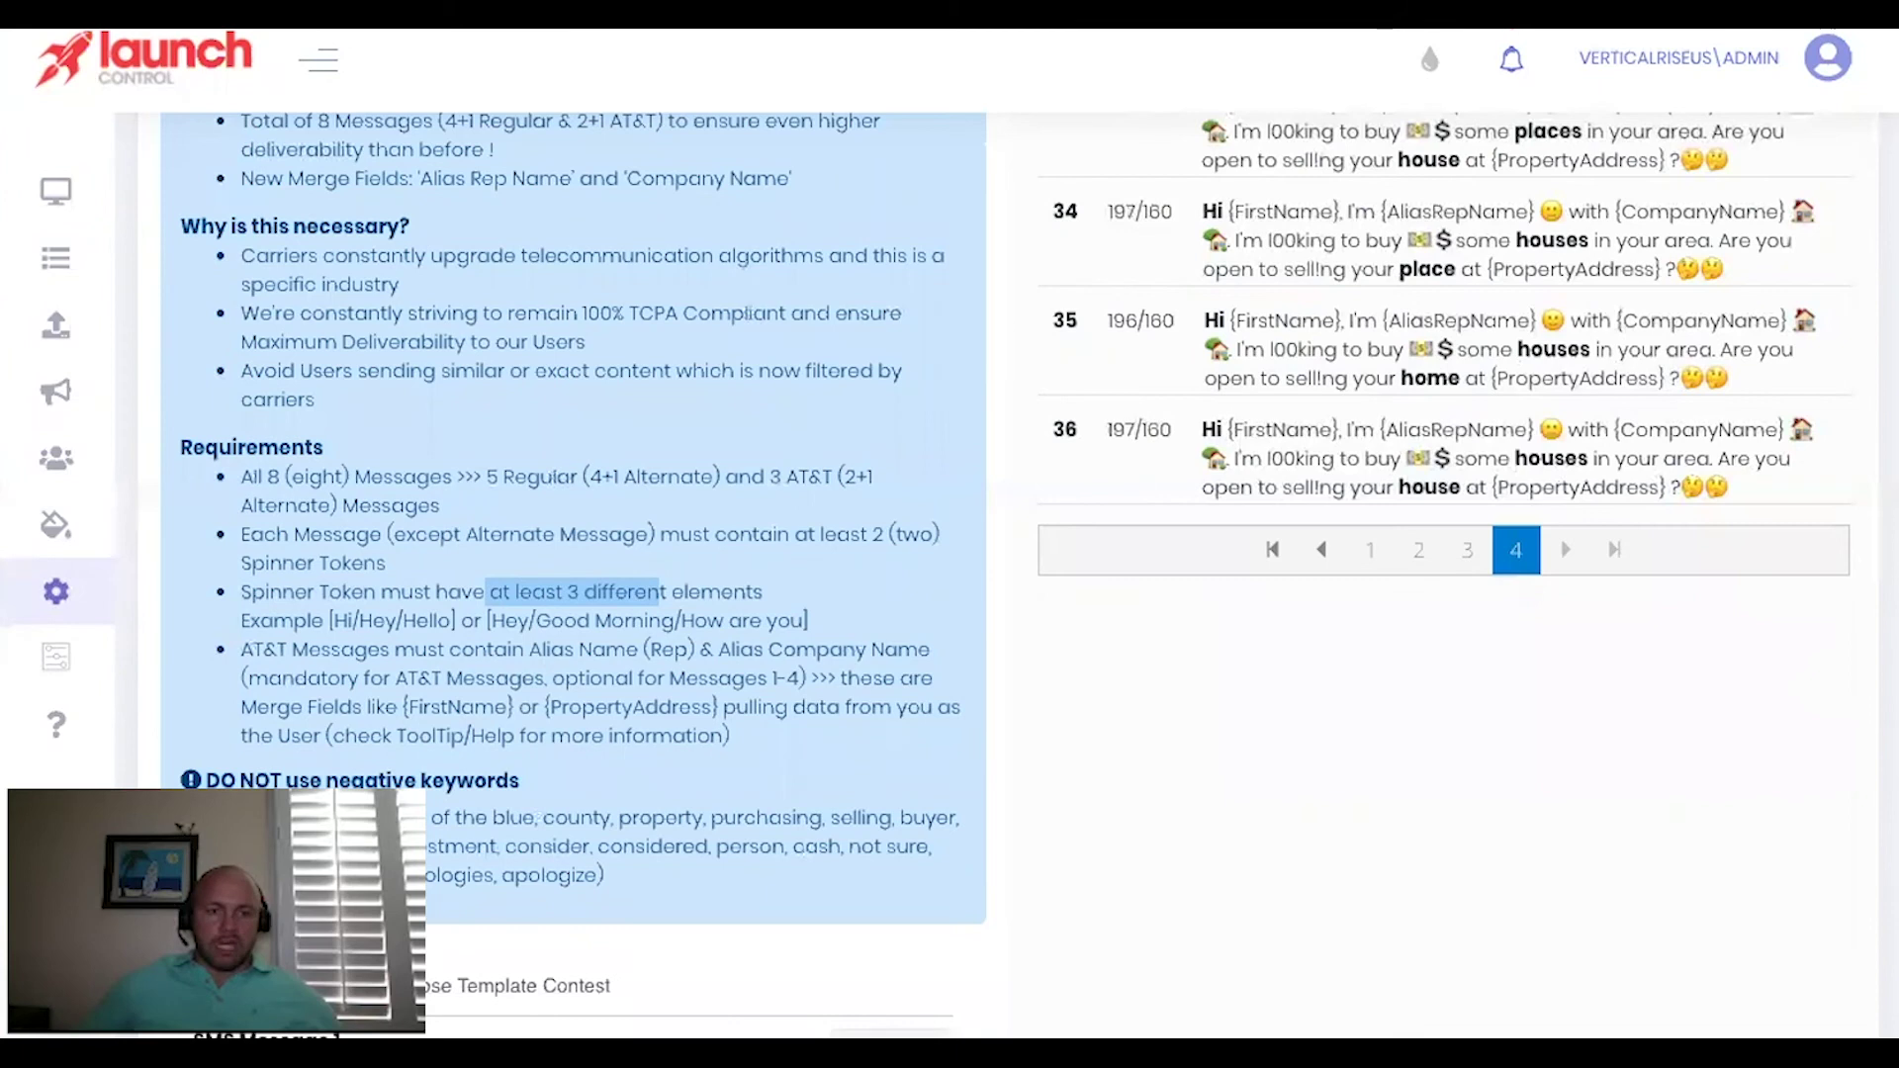
scroll(809, 886, "down", 2)
scroll(811, 883, "up", 7)
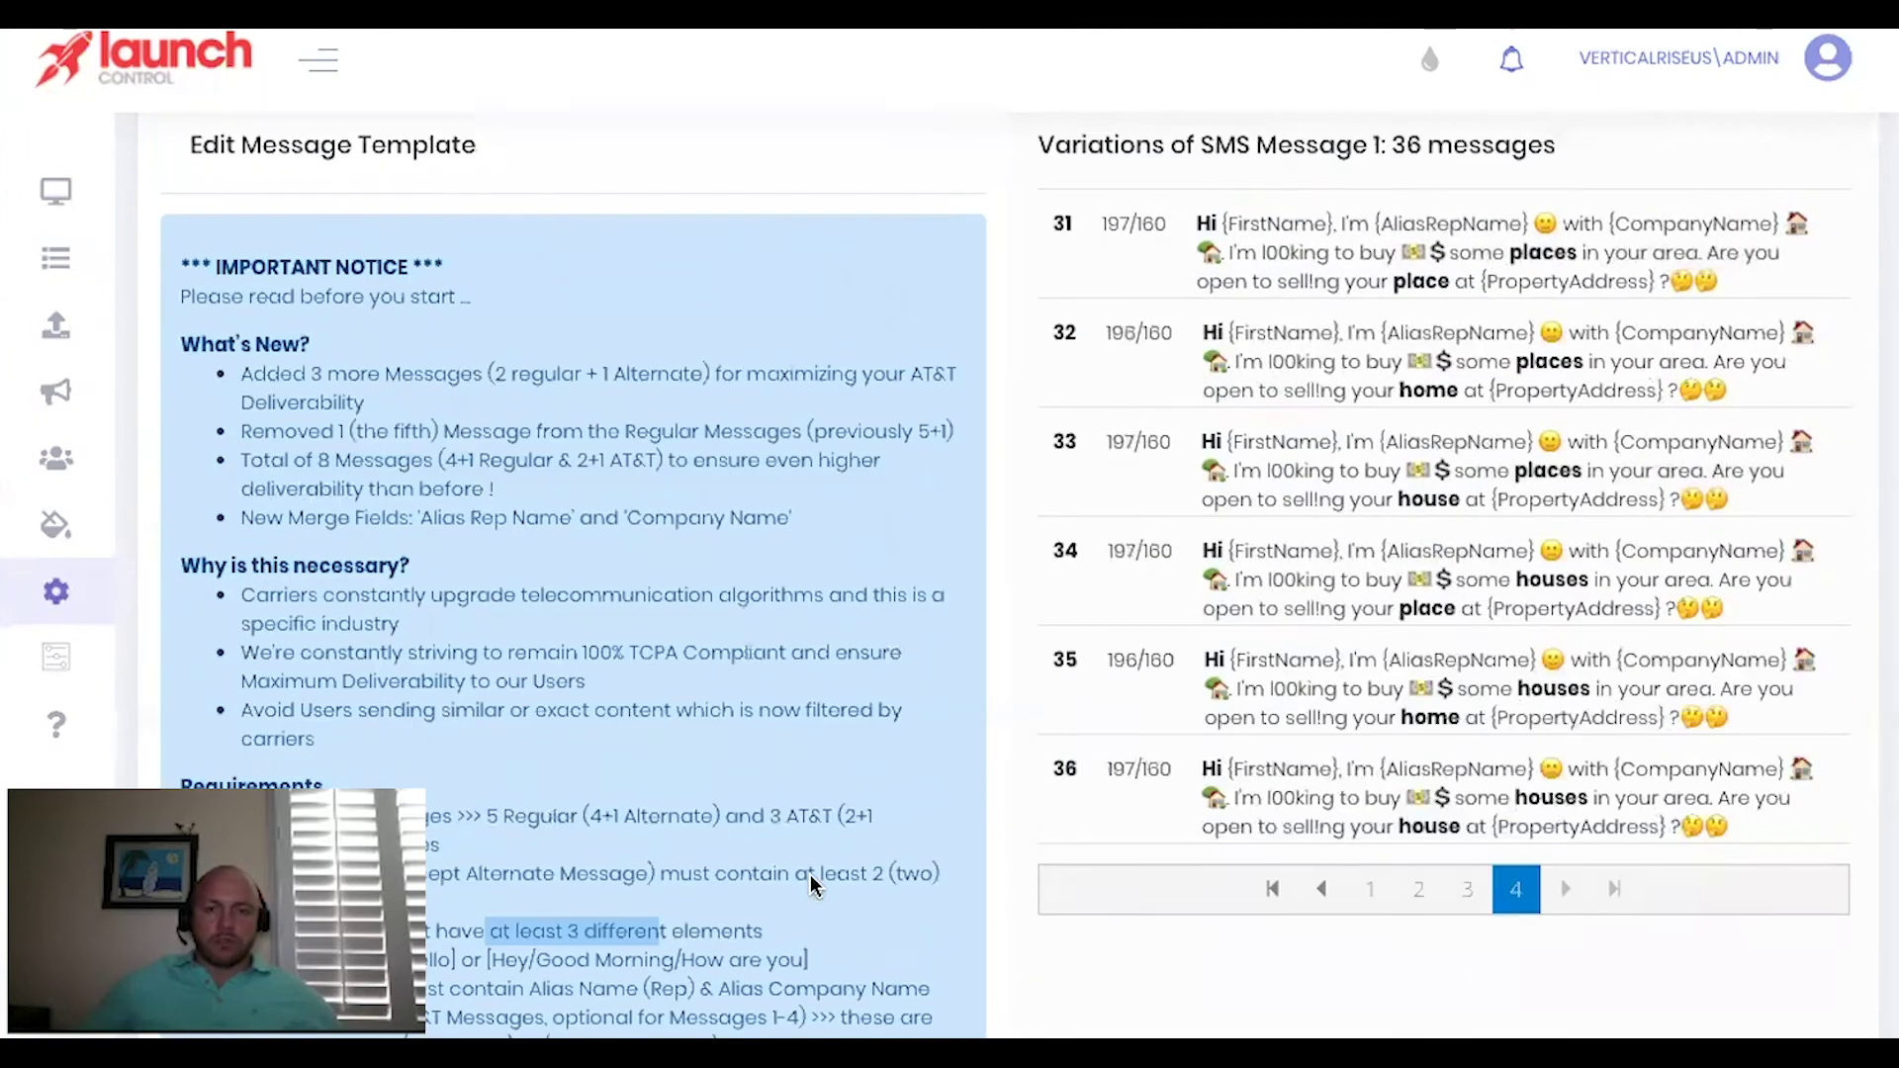
scroll(807, 864, "down", 20)
scroll(813, 846, "down", 5)
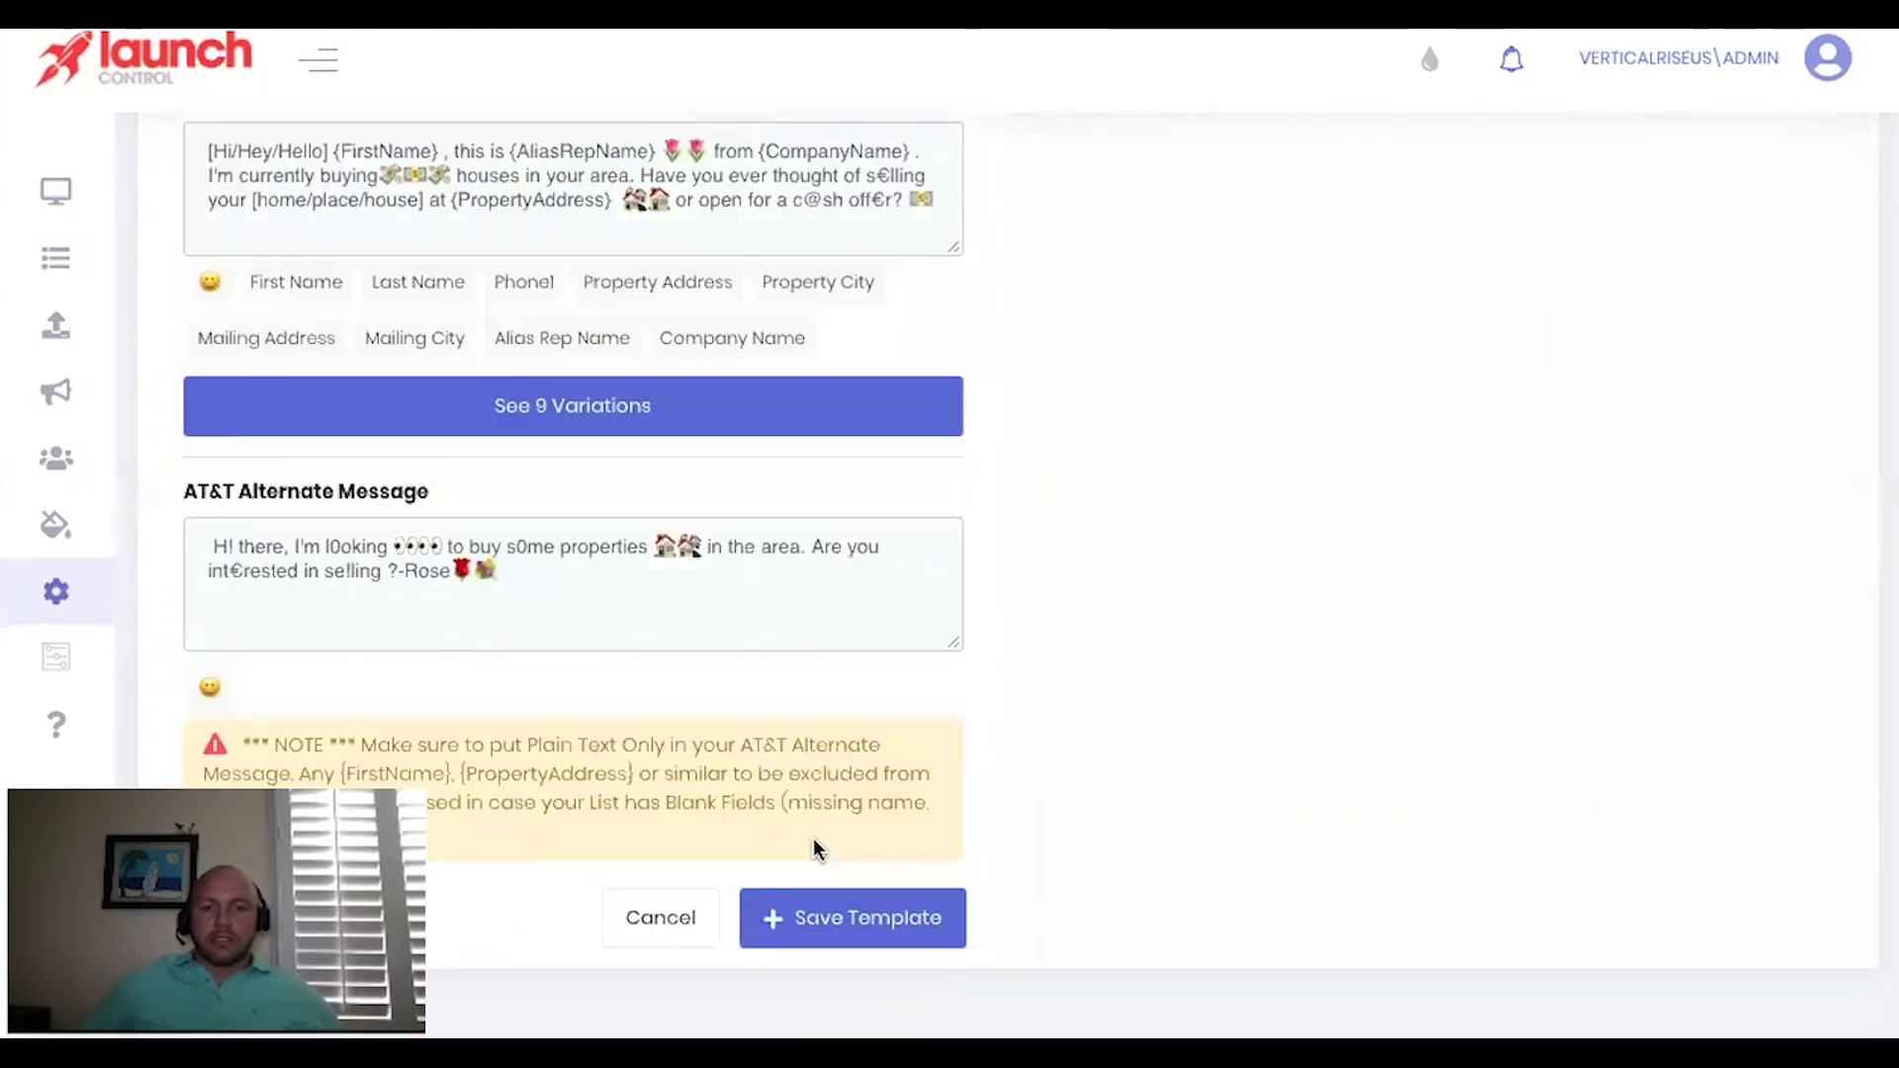
Step: Save Rose Template Contest, then scroll a blank new message template form down to Cancel
left_click(887, 930)
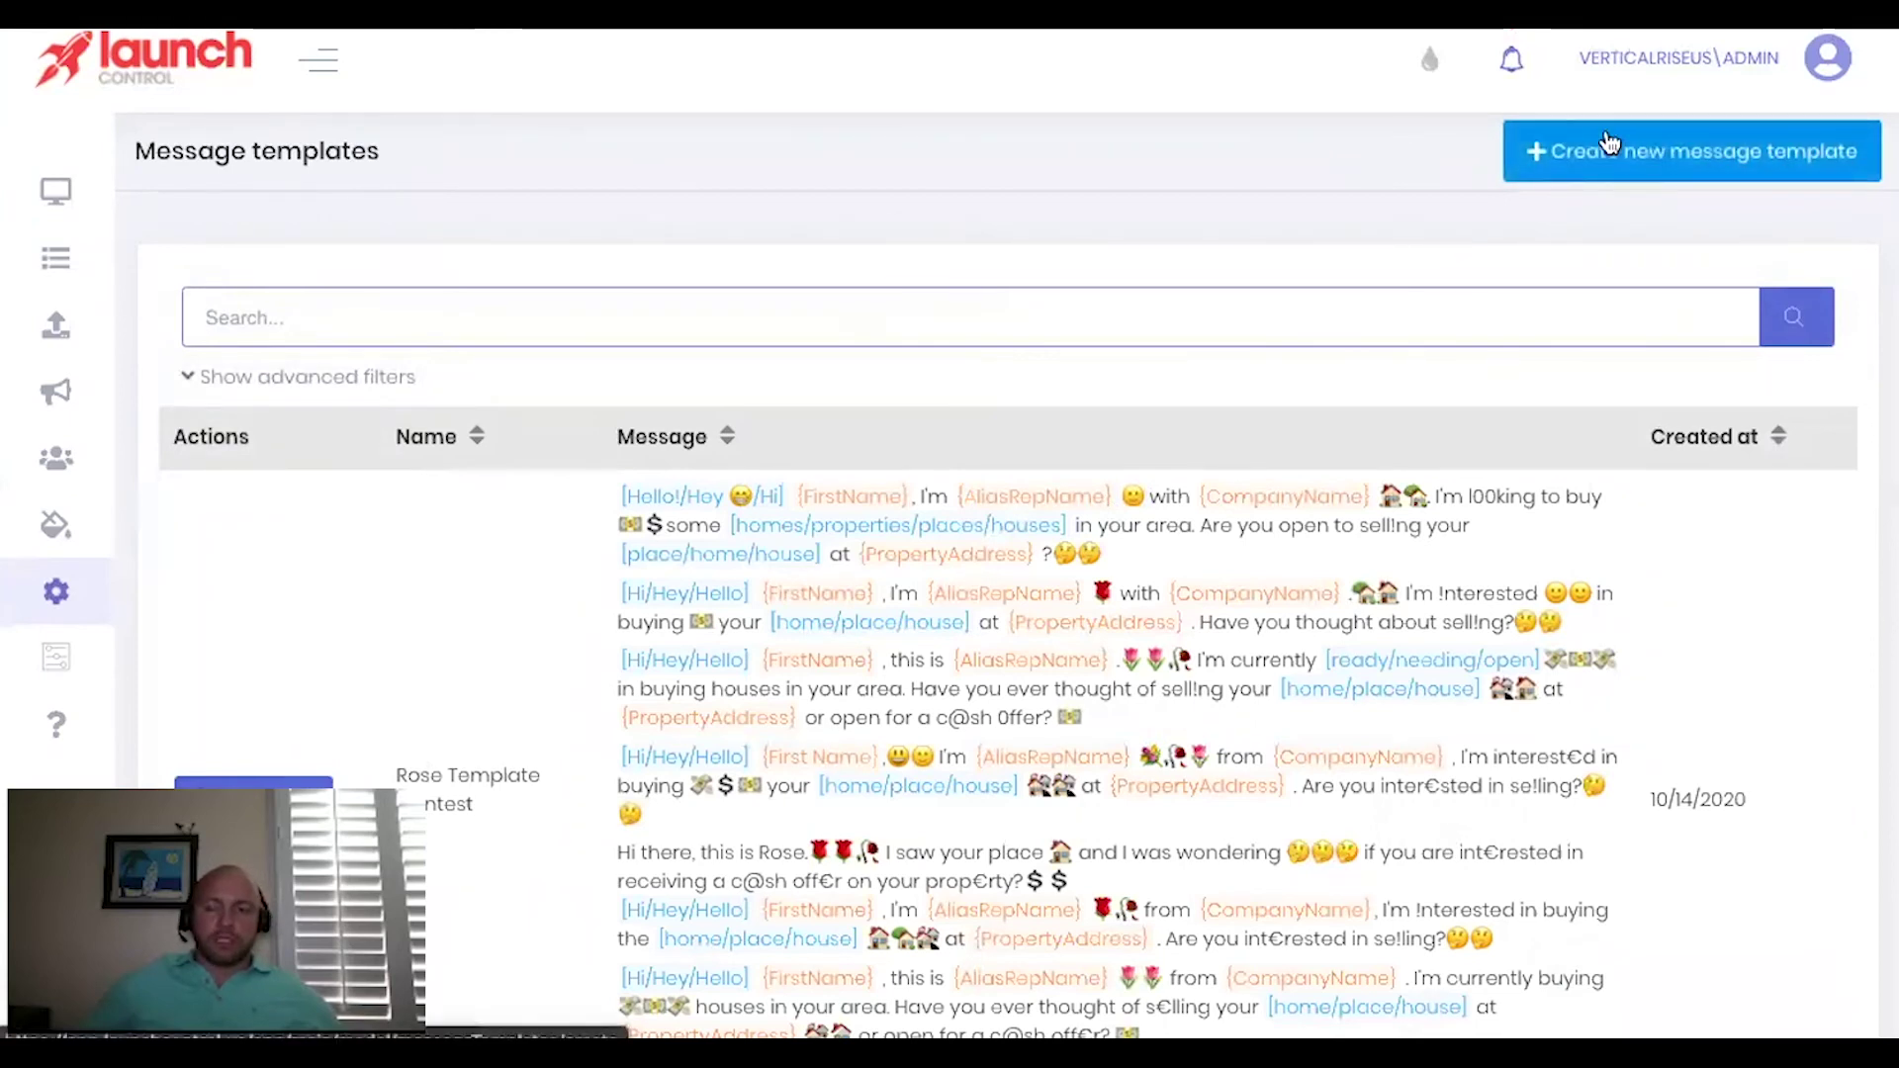
left_click(1703, 155)
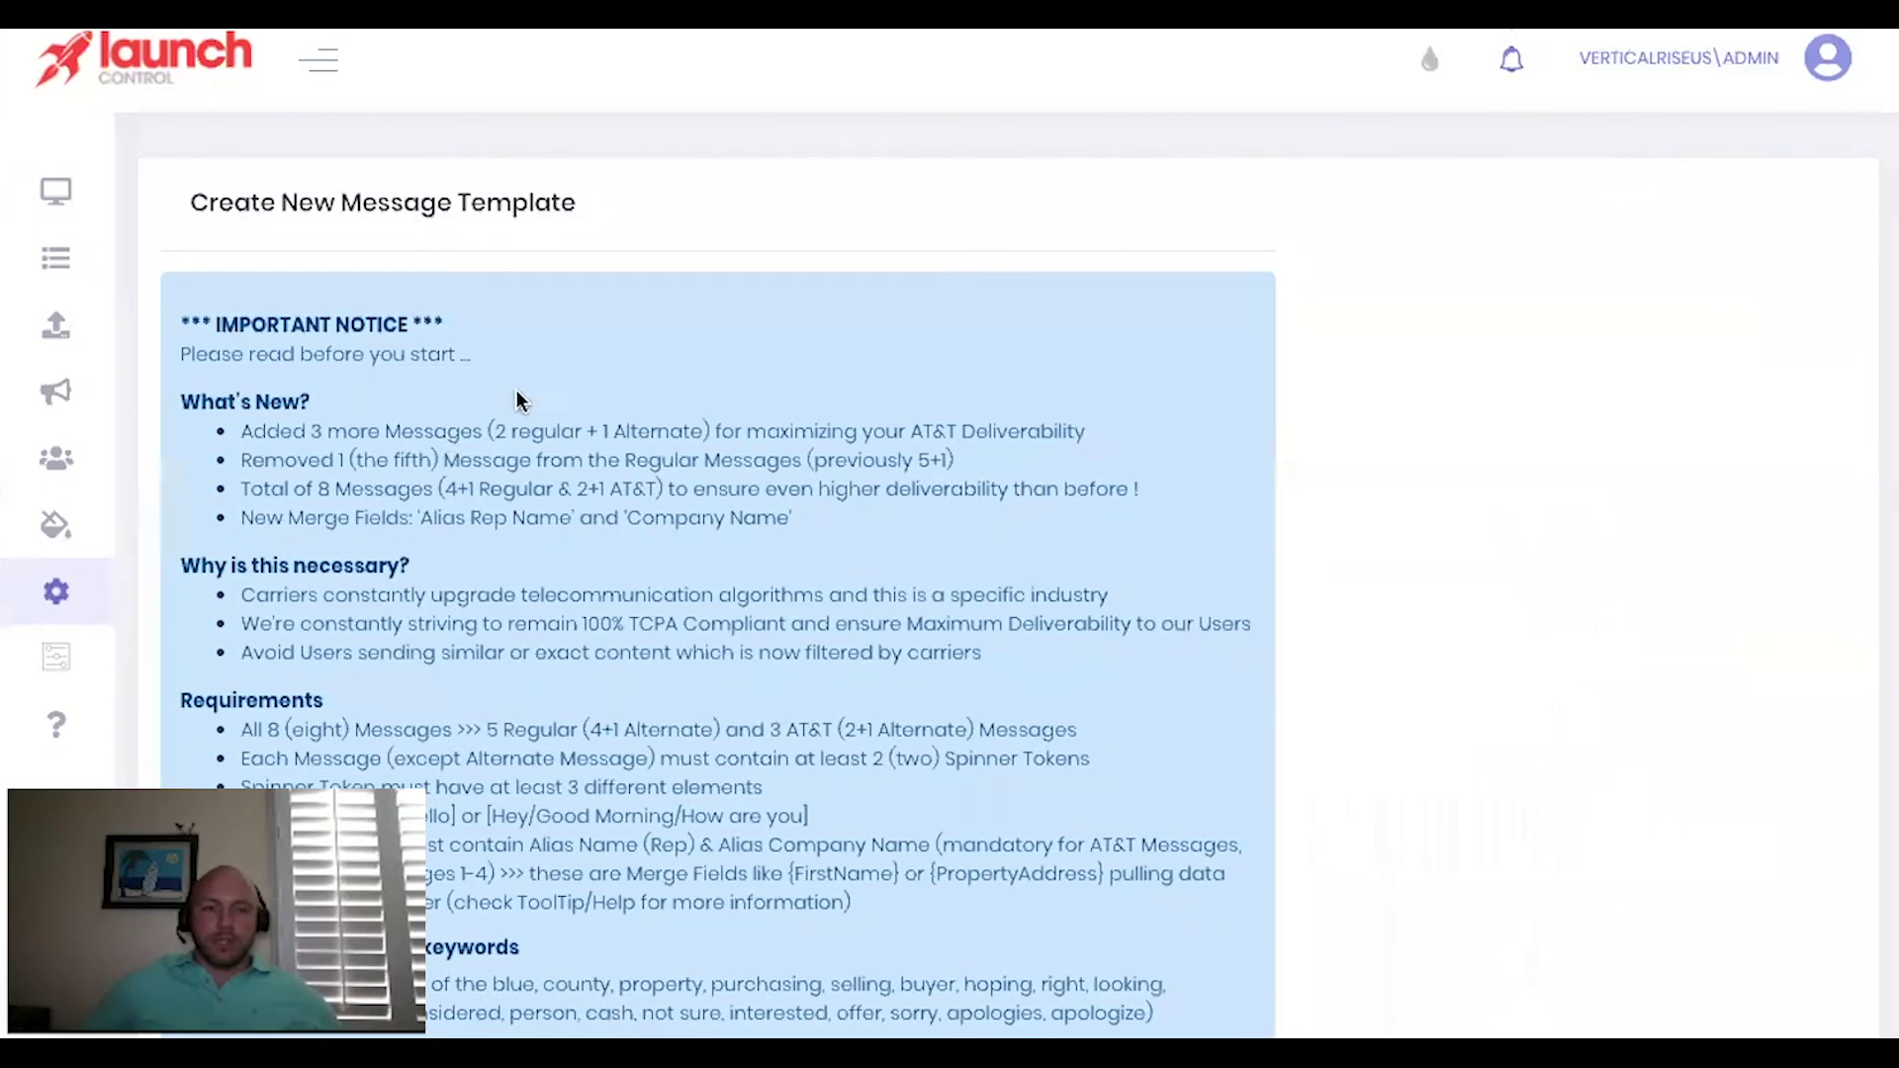
scroll(594, 356, "down", 10)
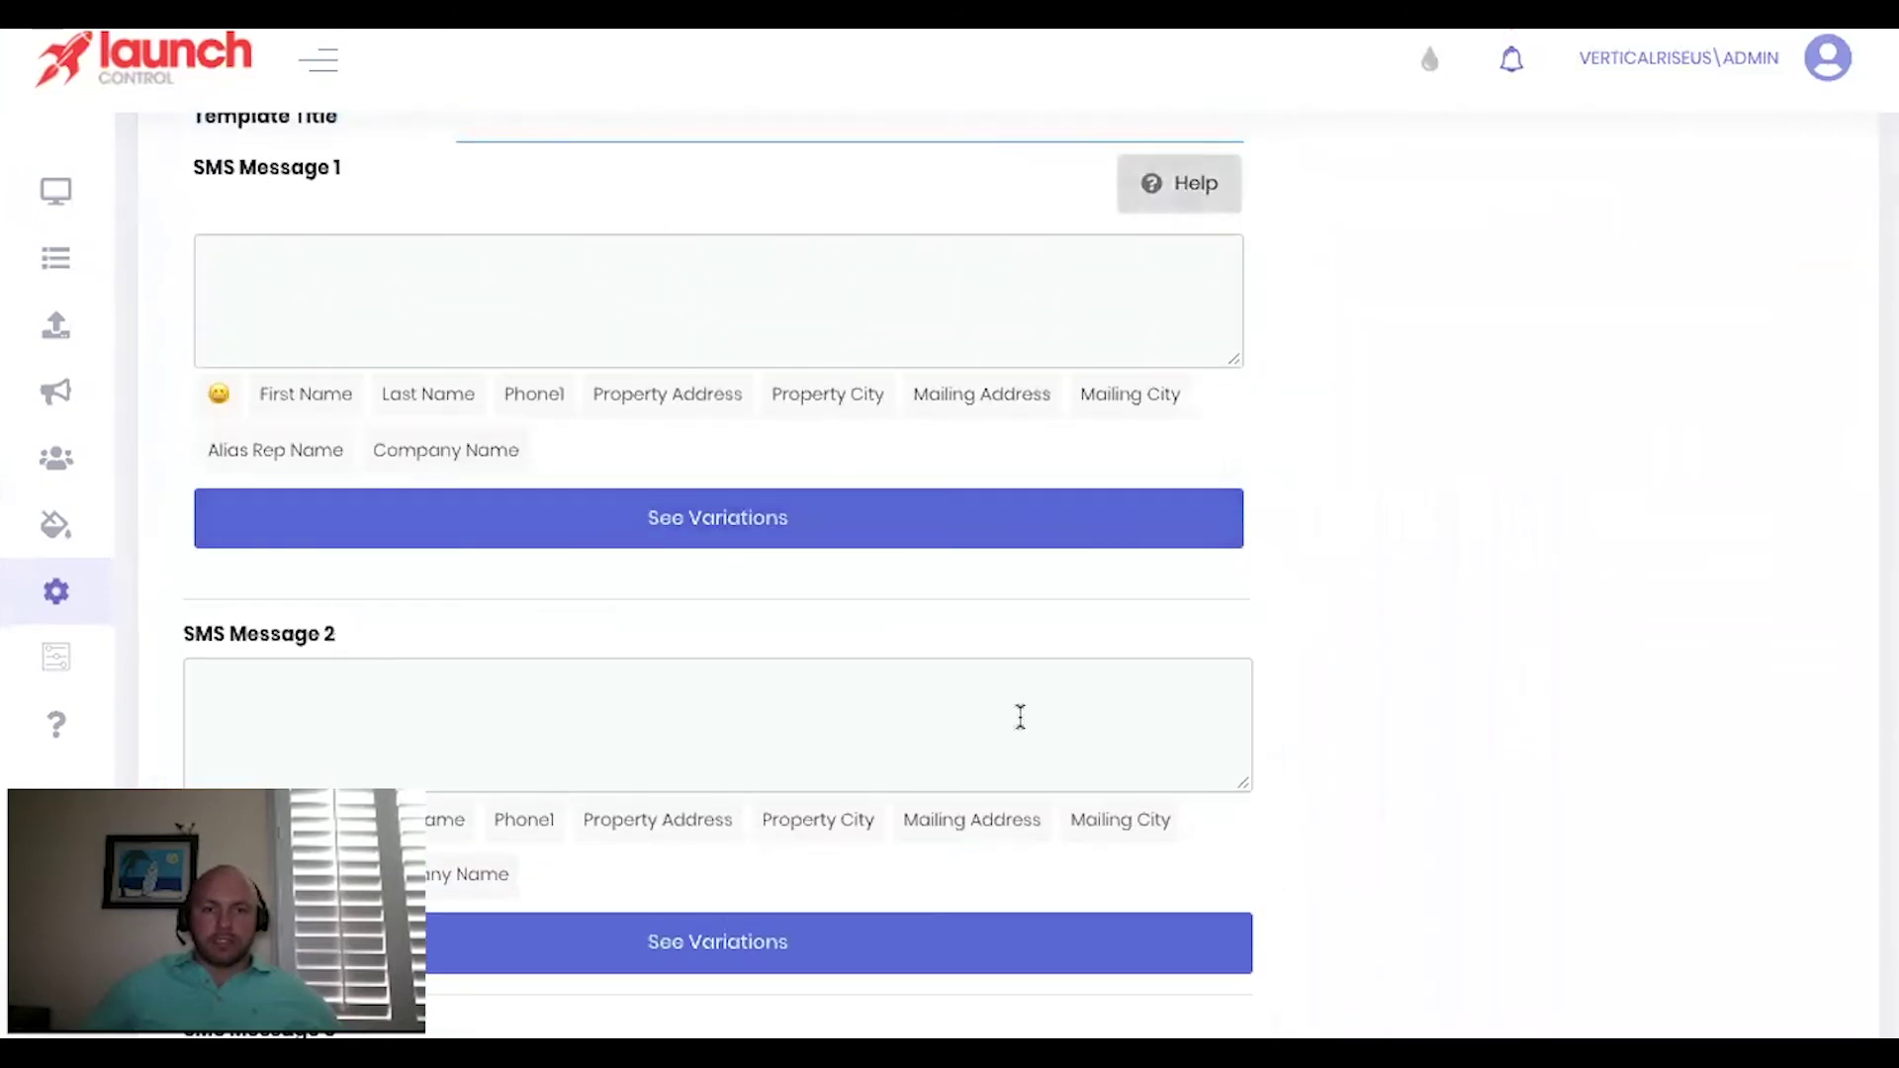
scroll(1001, 604, "down", 12)
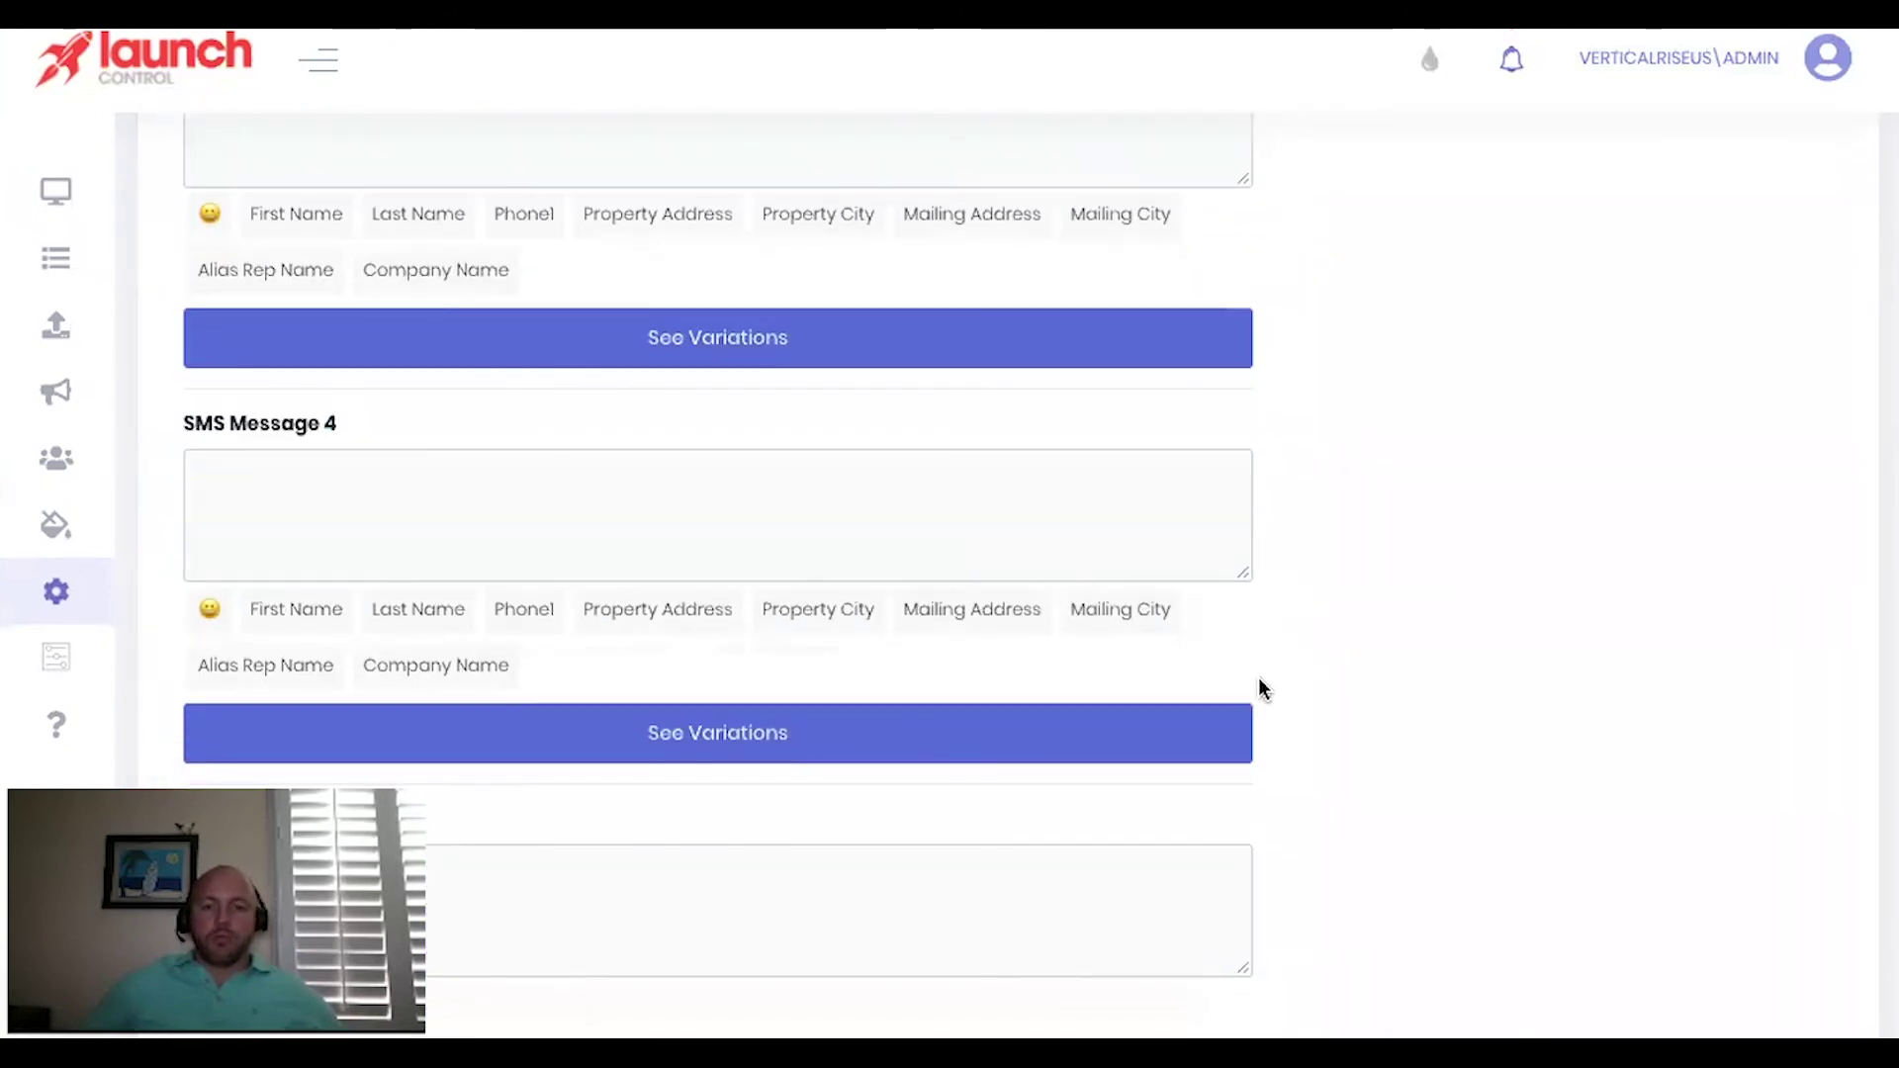
scroll(1224, 720, "down", 8)
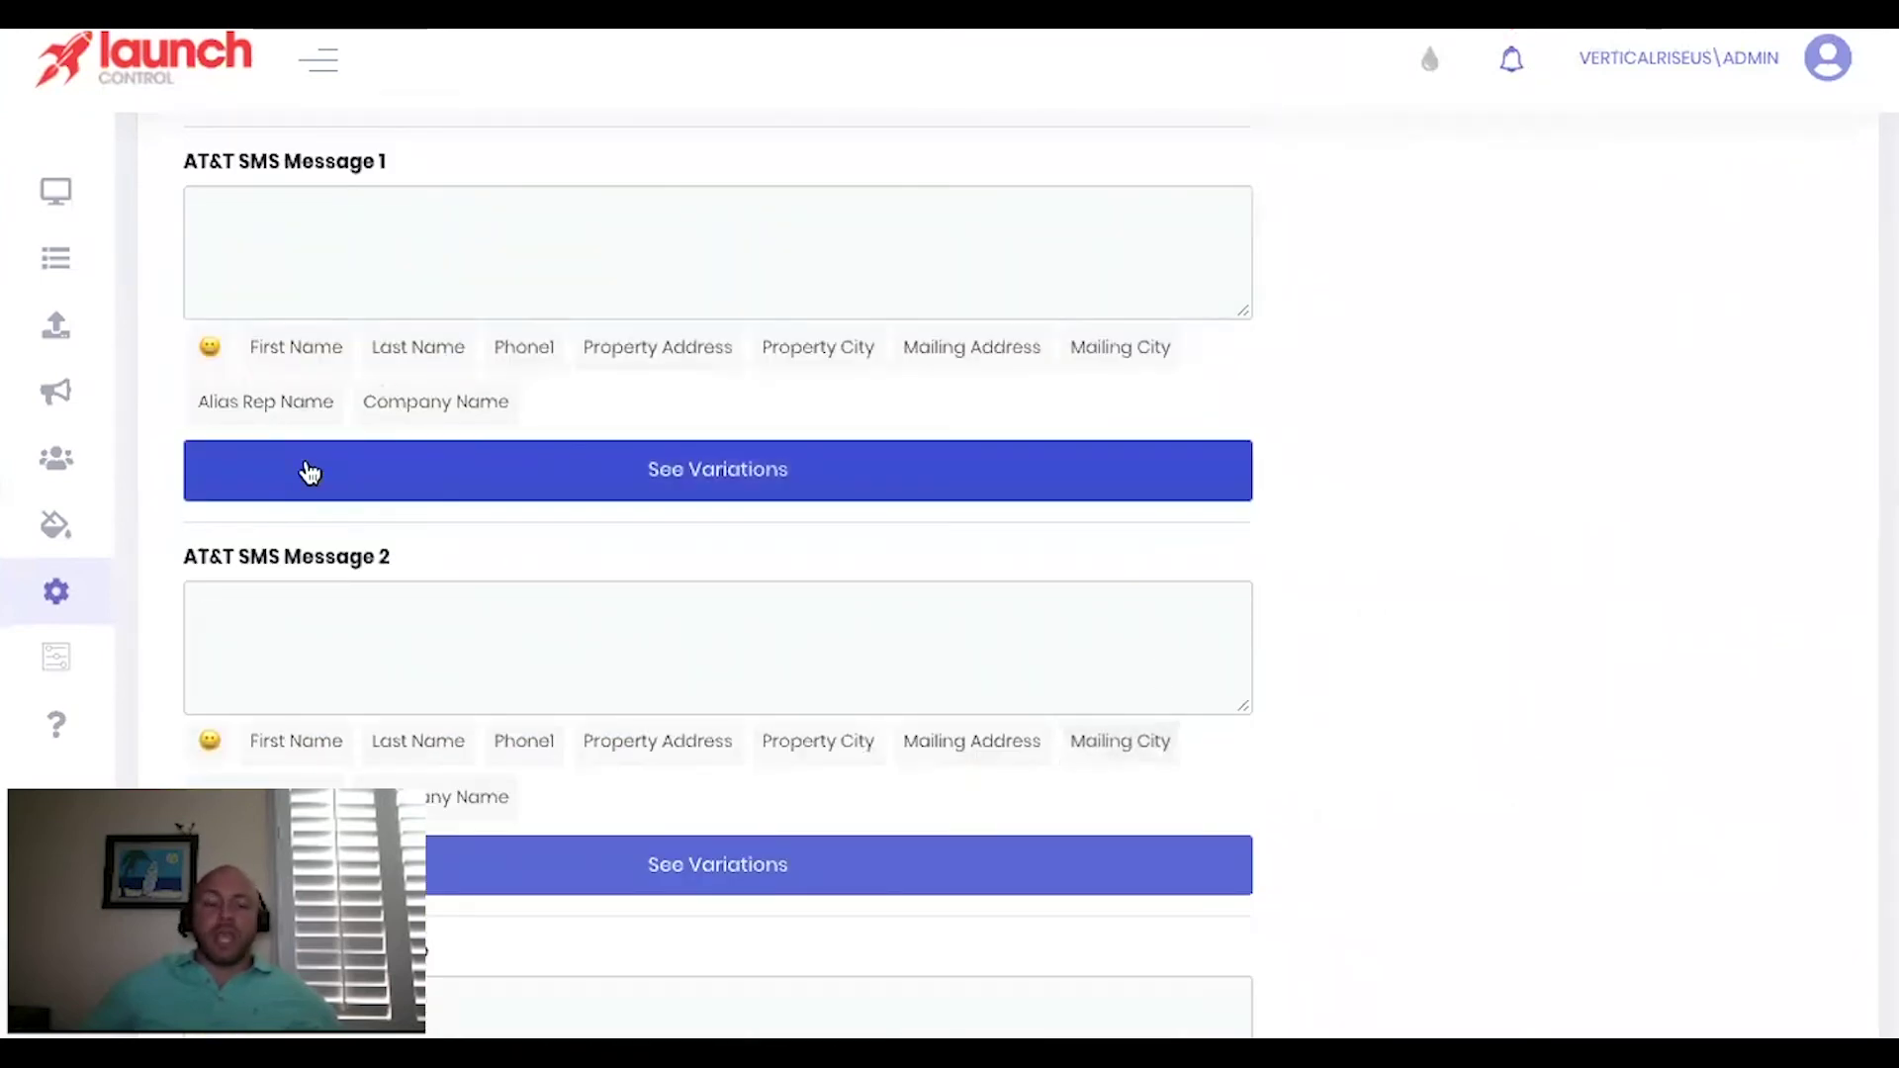
scroll(1023, 726, "down", 4)
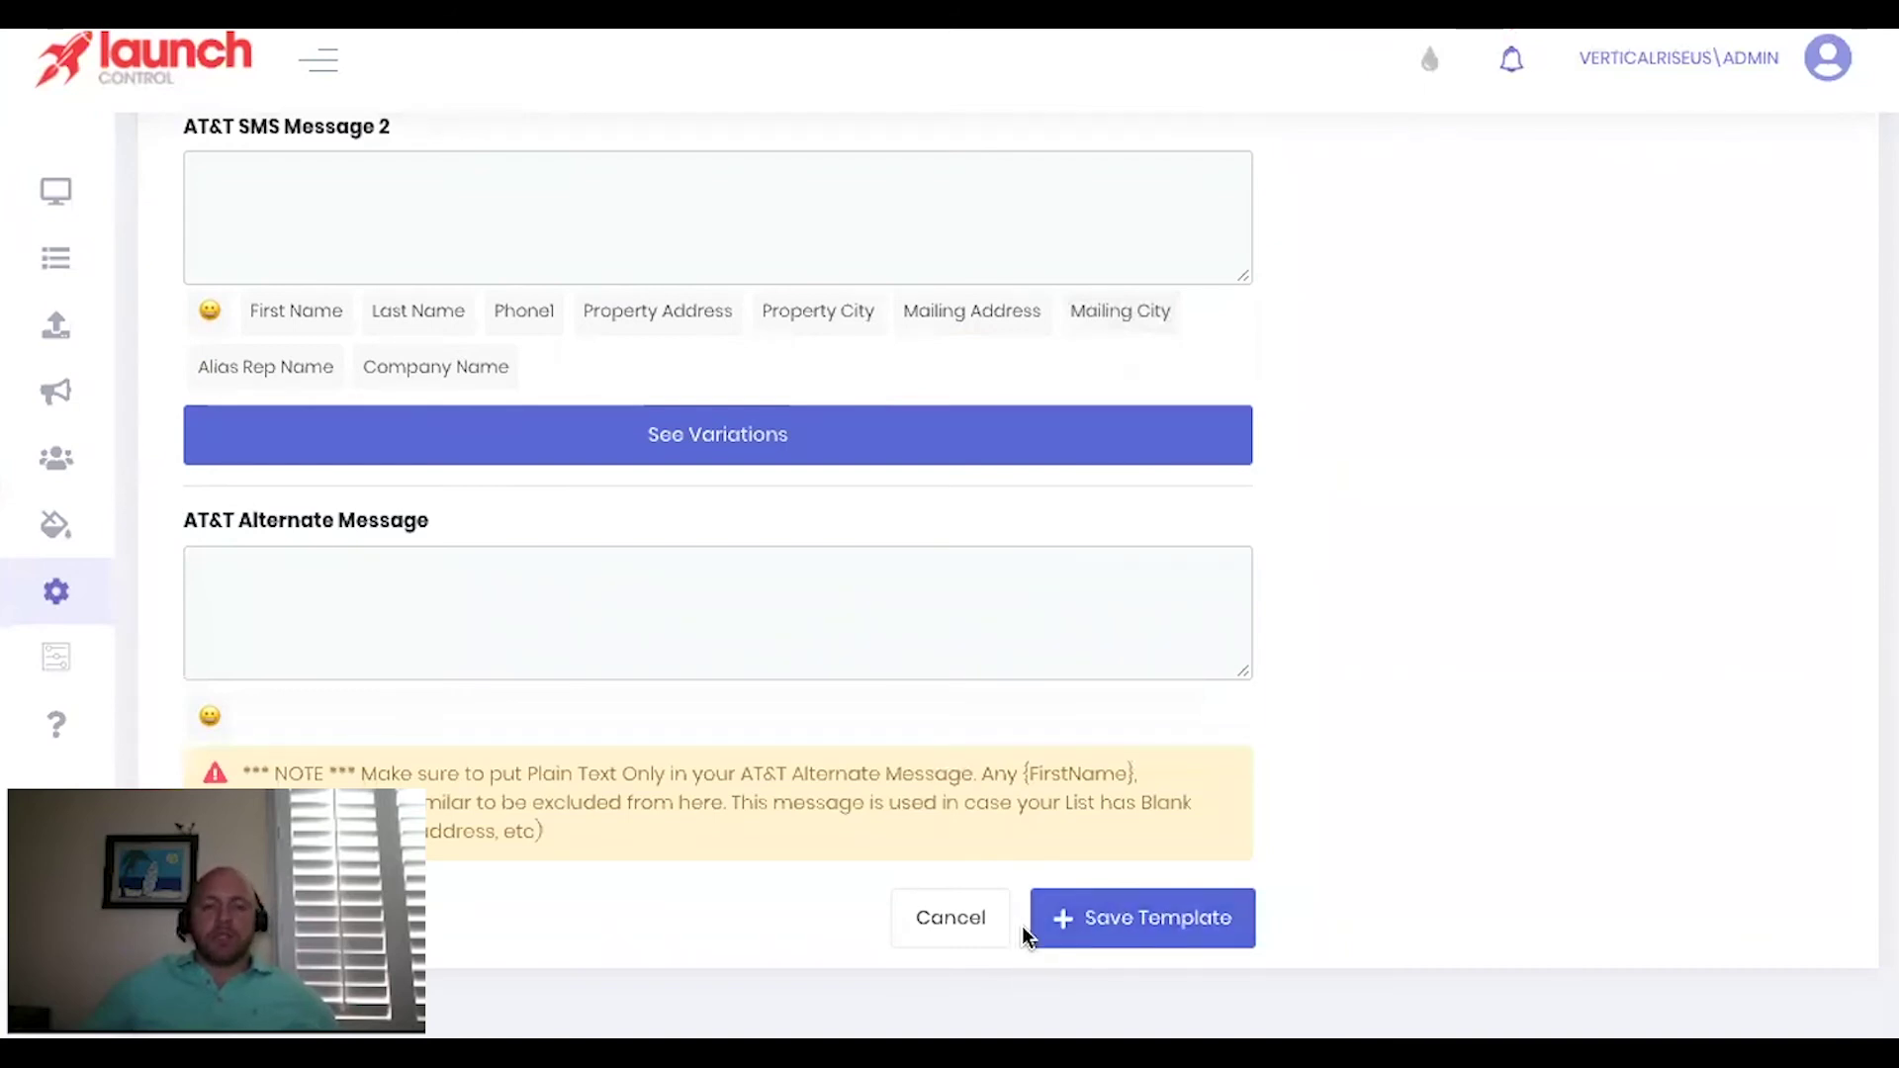
left_click(950, 914)
Step: Confirm with Yes to discard the blank new template
left_click(876, 717)
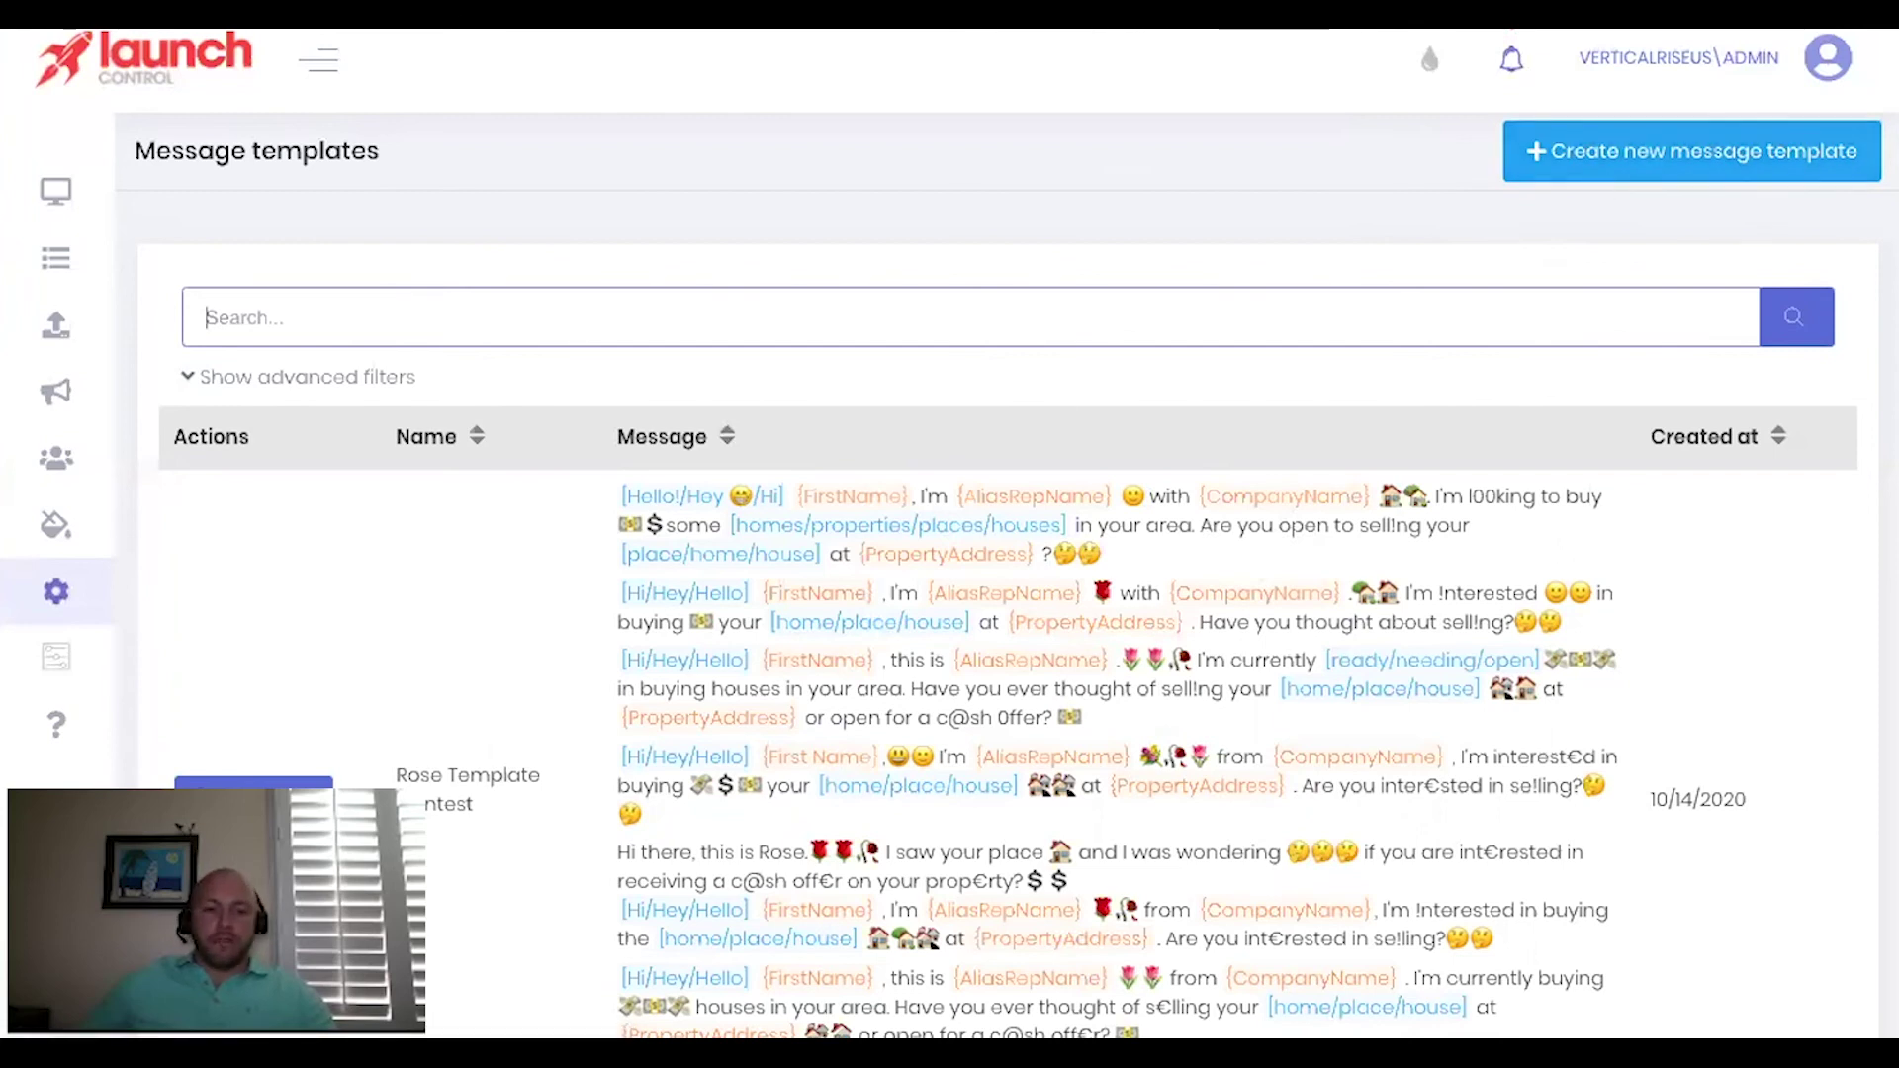
Step: Reopen Rose Template Contest for editing and review its 36, 9 and 27 variation counts
left_click(254, 795)
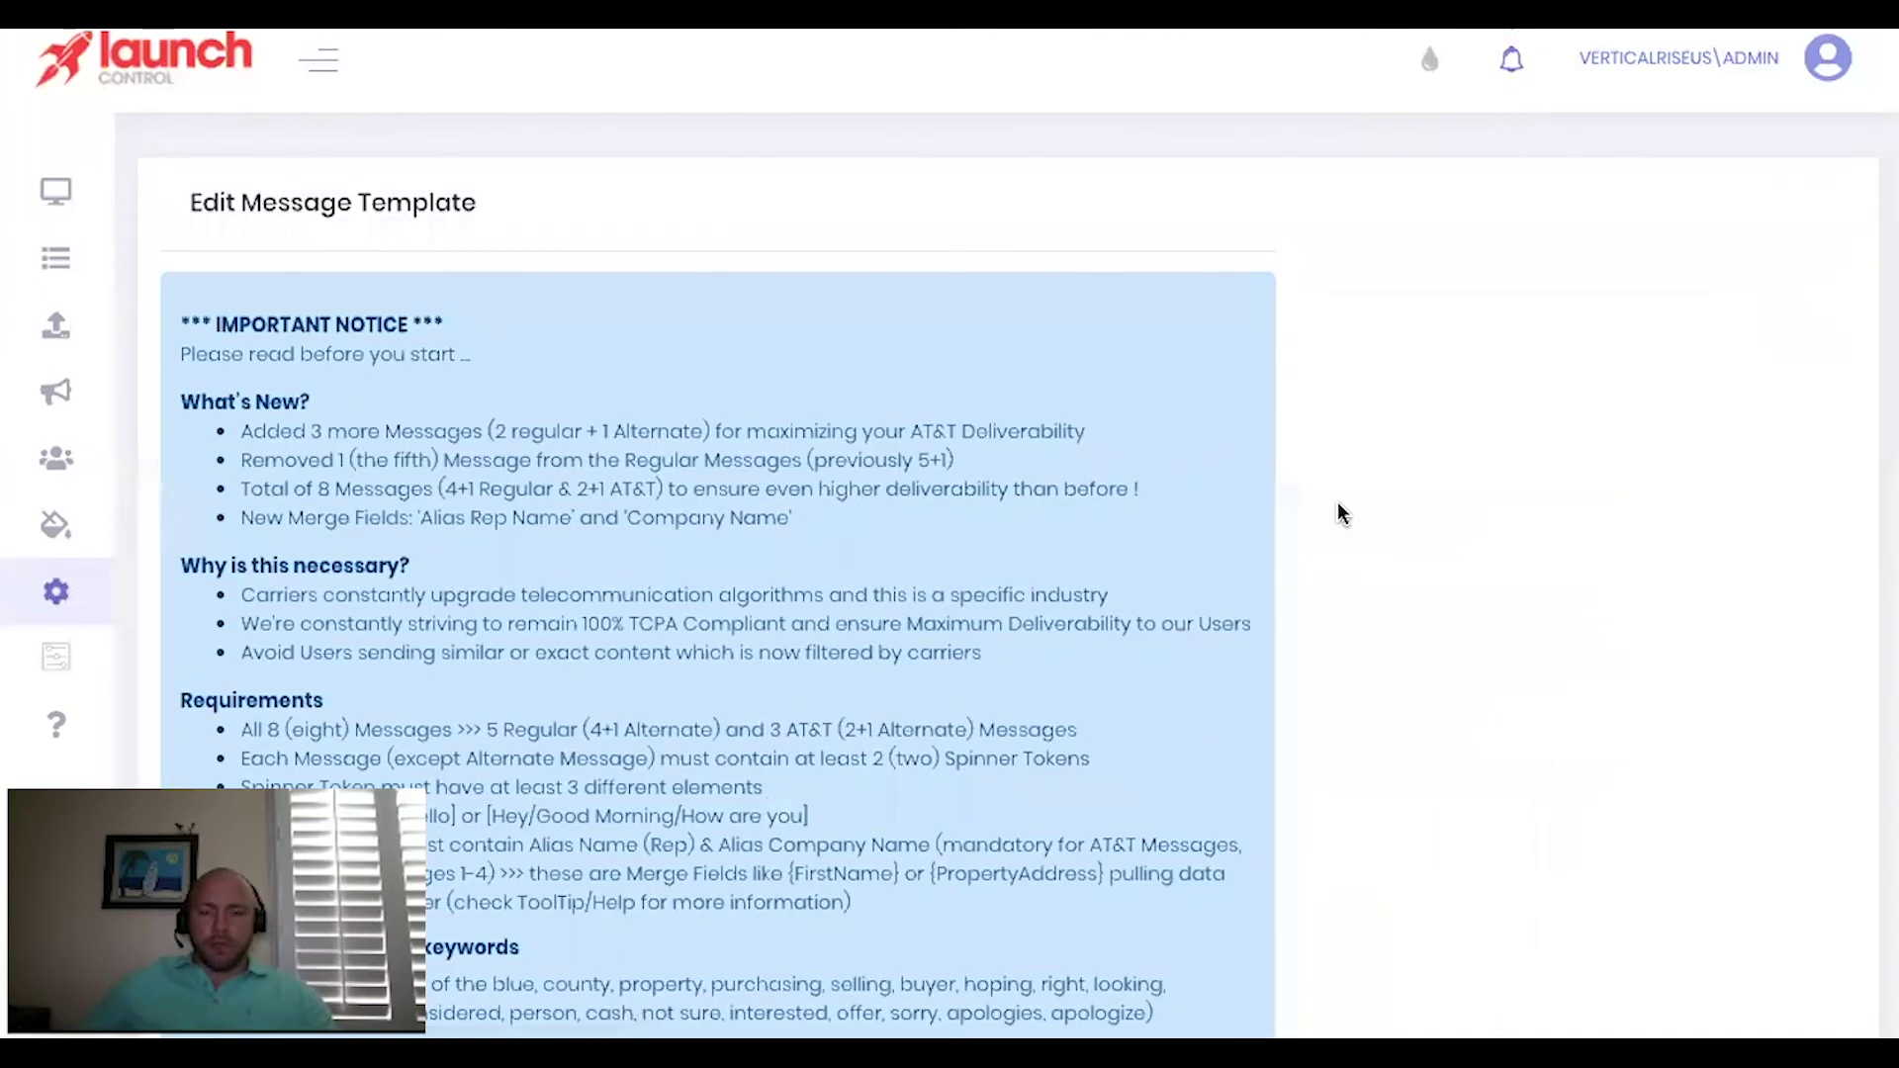
left_click(1330, 509)
scroll(1330, 509, "down", 10)
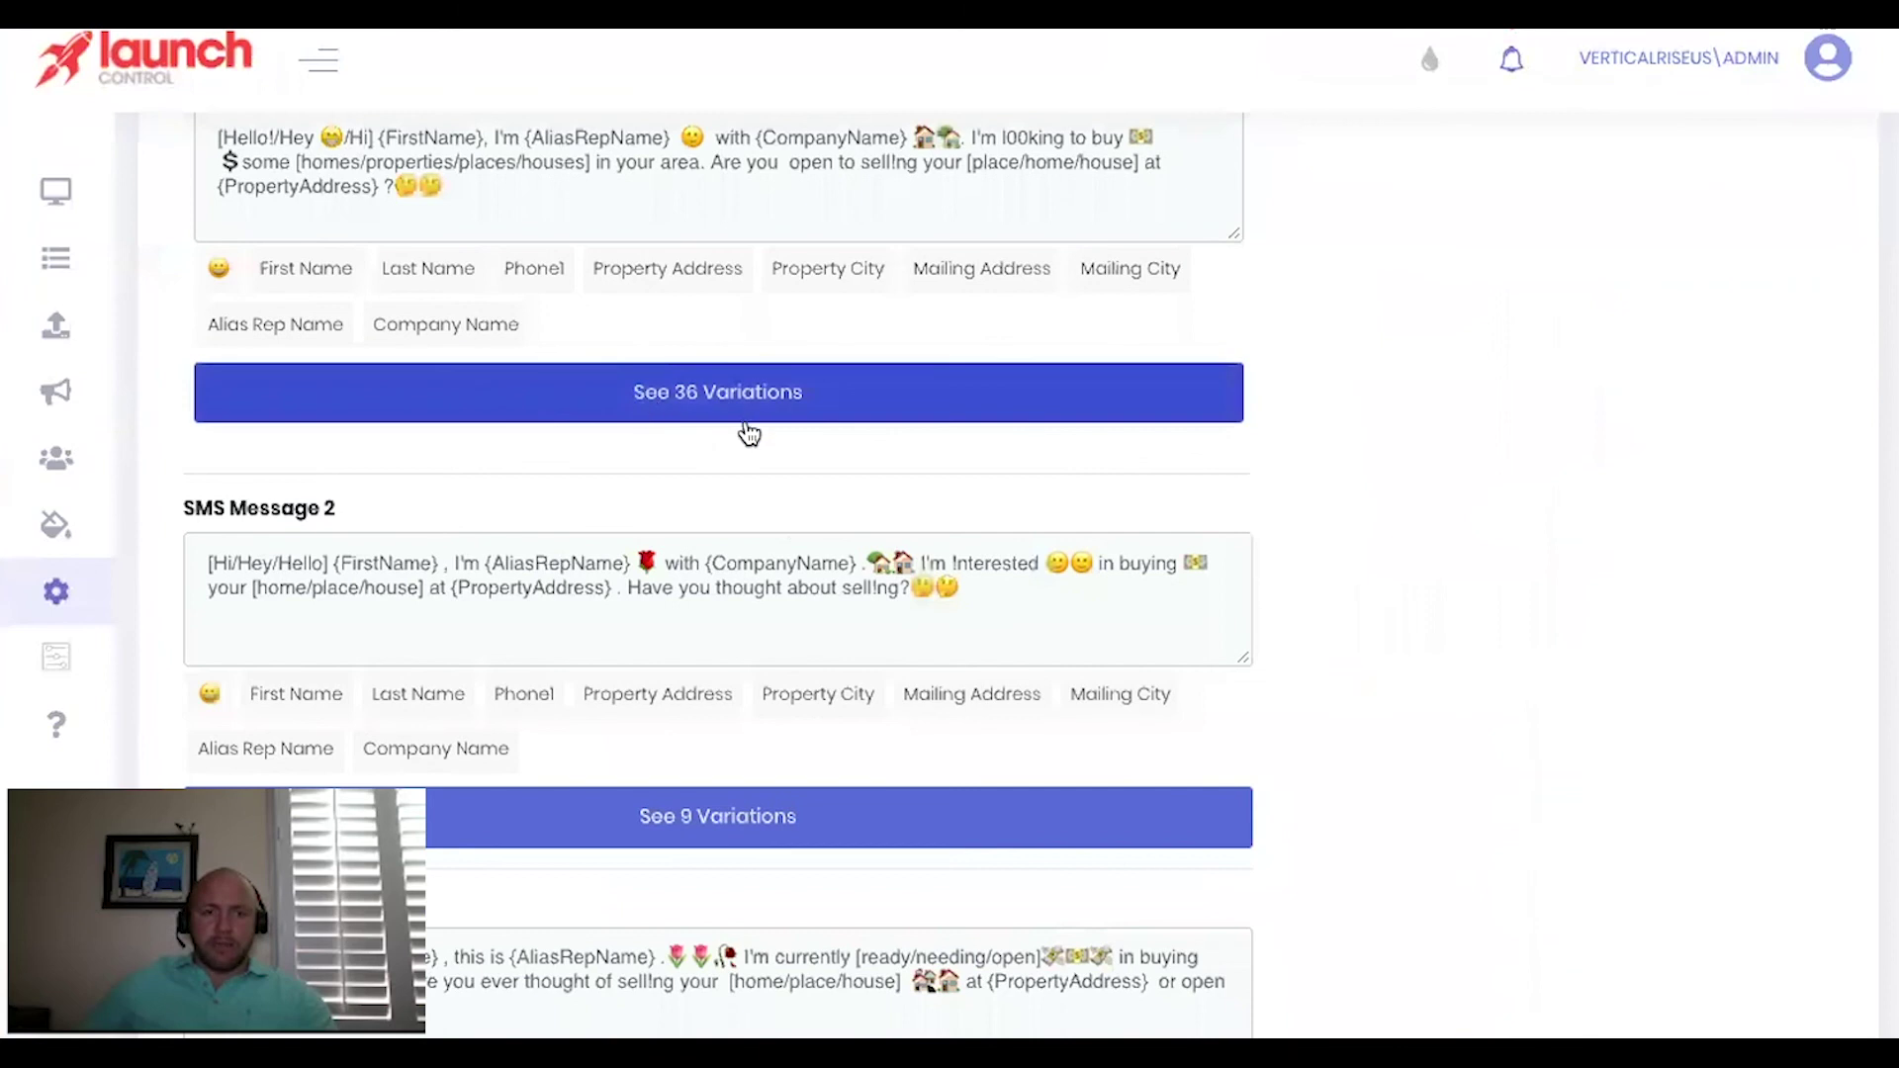
scroll(712, 791, "down", 5)
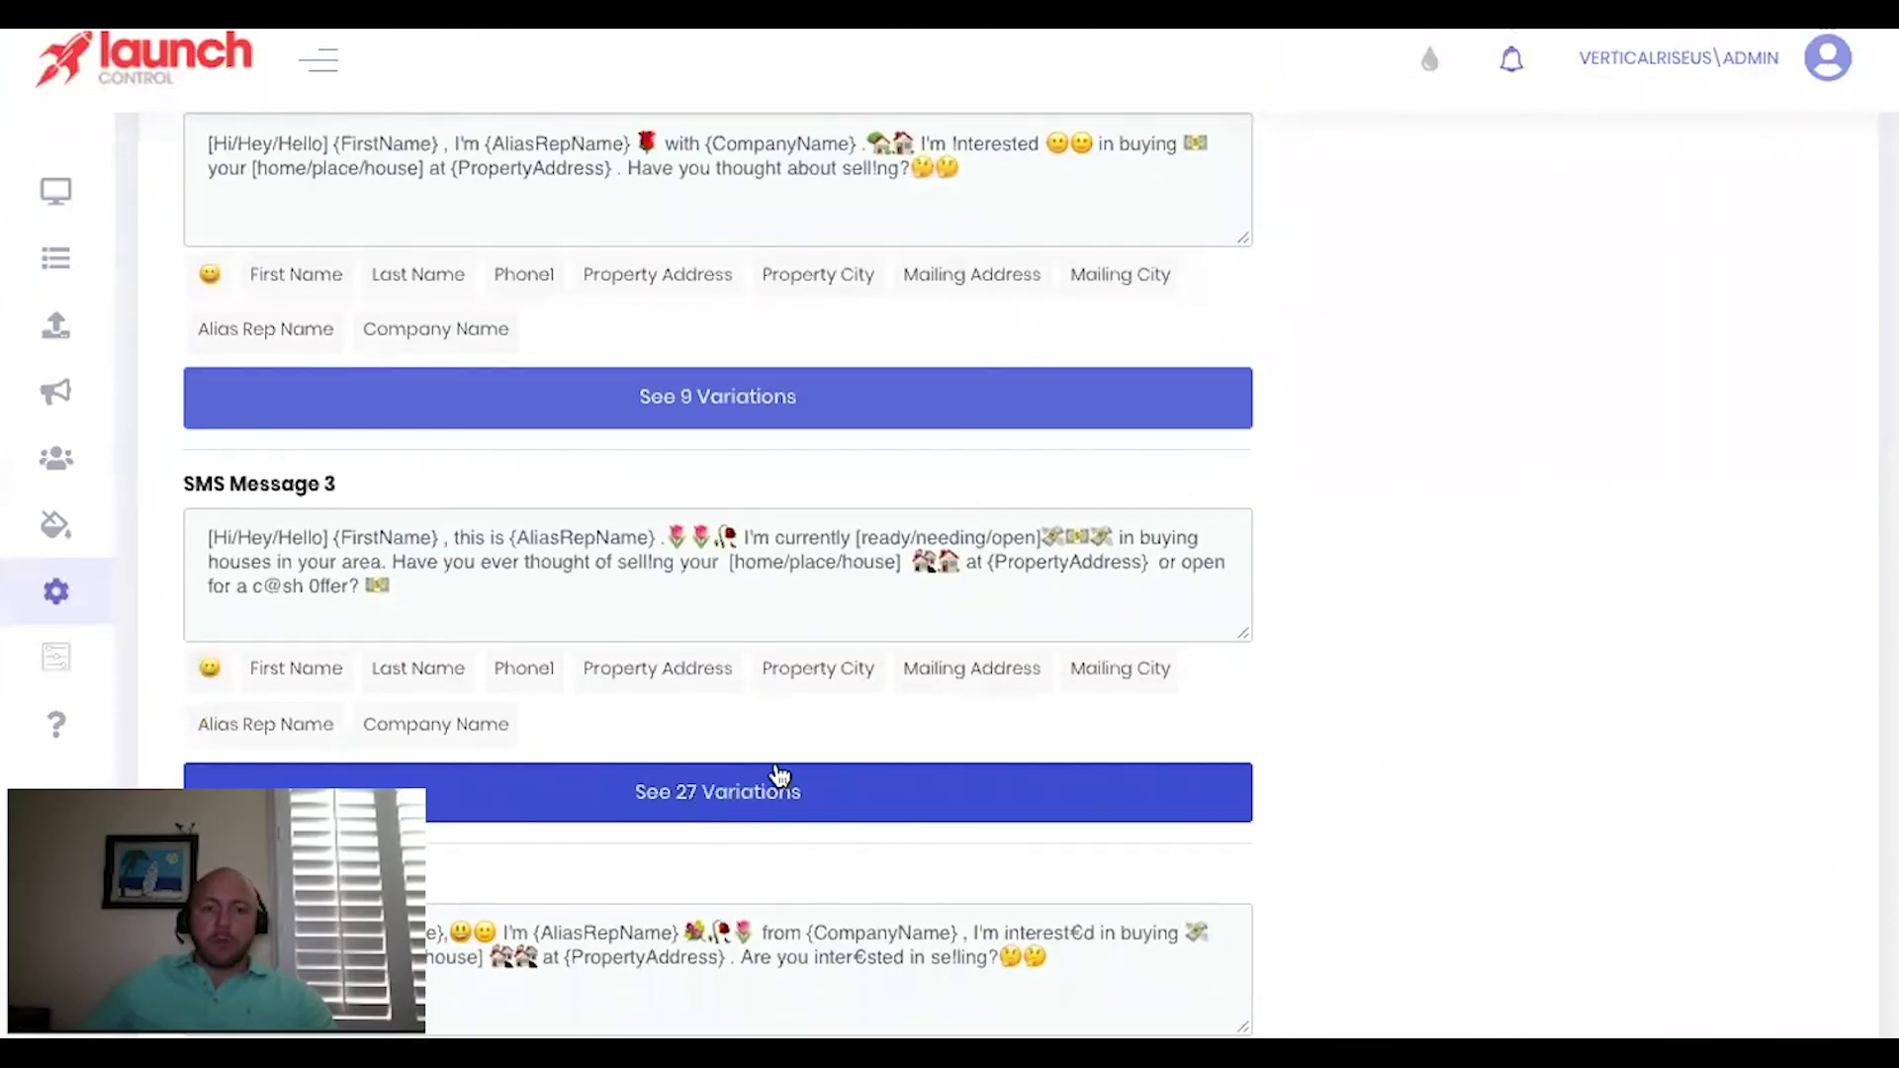
scroll(737, 662, "down", 2)
scroll(733, 636, "up", 10)
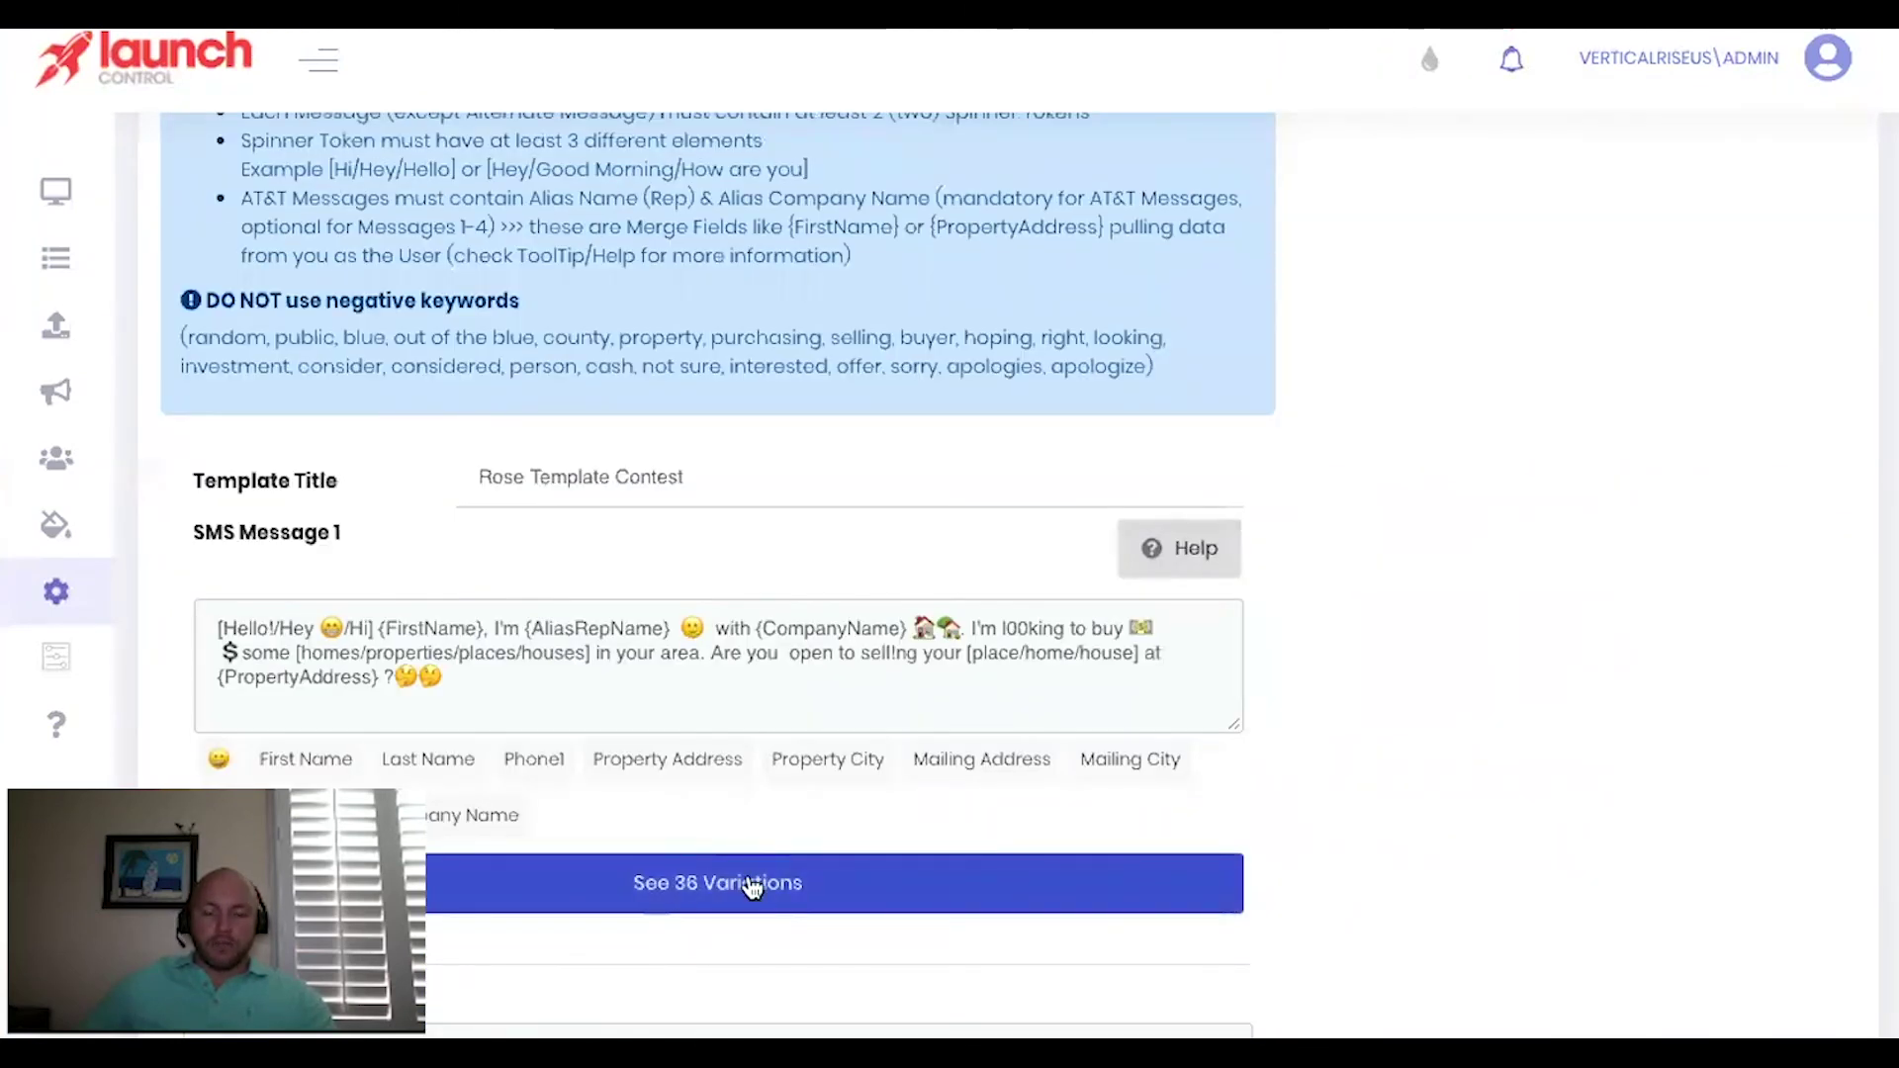
scroll(643, 771, "down", 5)
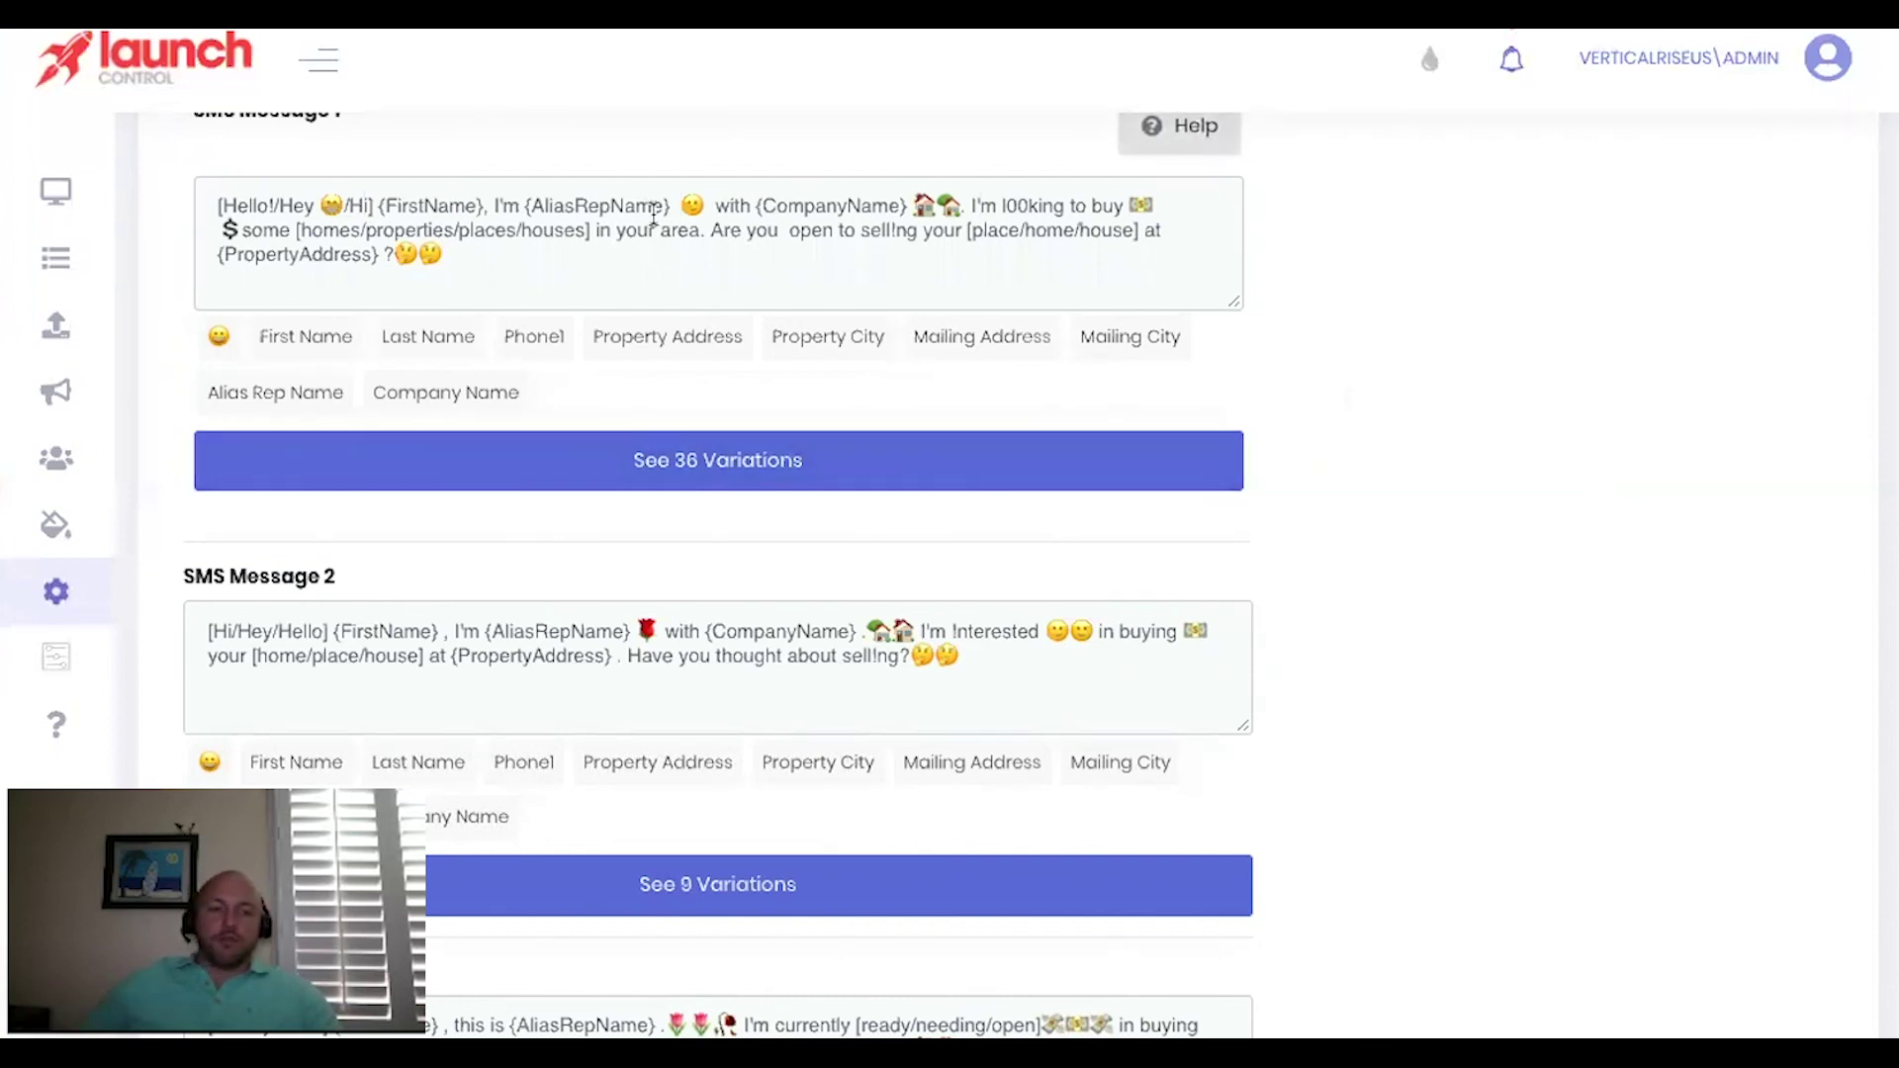
scroll(627, 399, "down", 2)
scroll(627, 400, "up", 8)
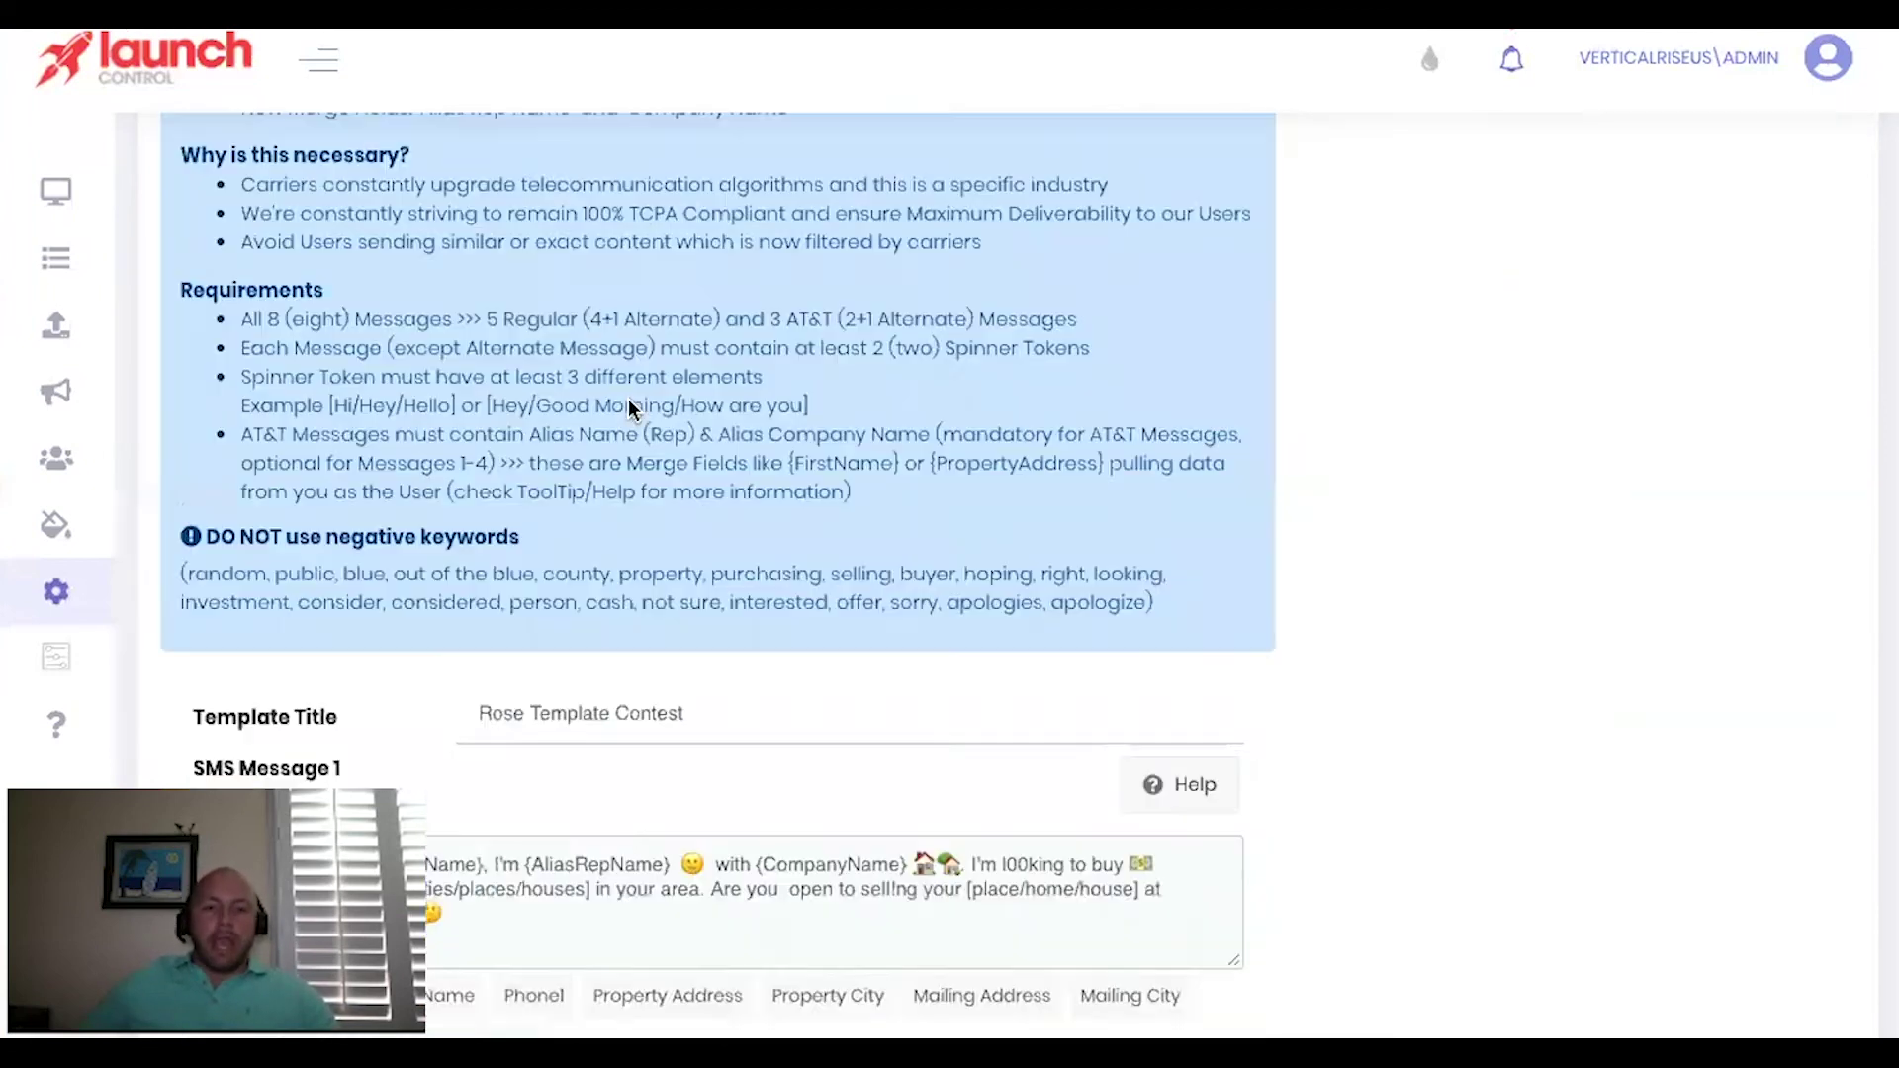
scroll(627, 406, "up", 4)
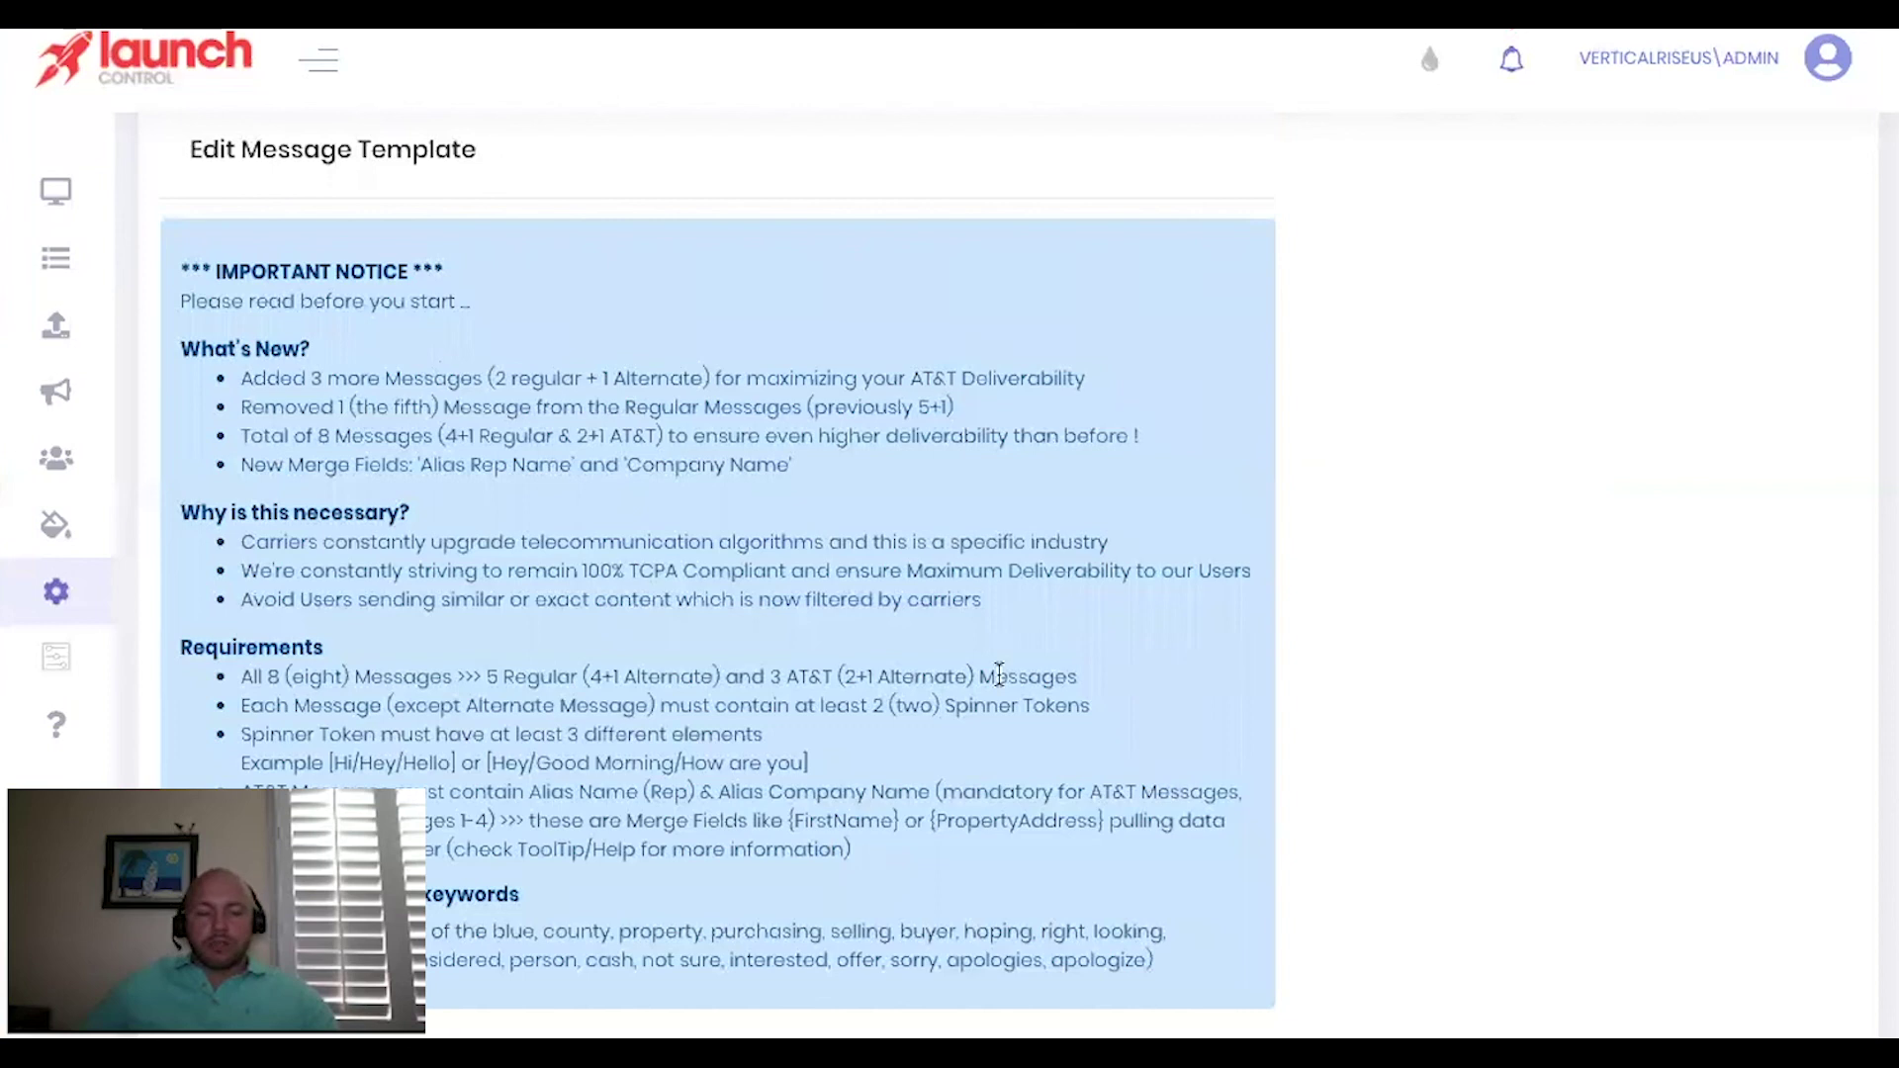
scroll(801, 487, "down", 2)
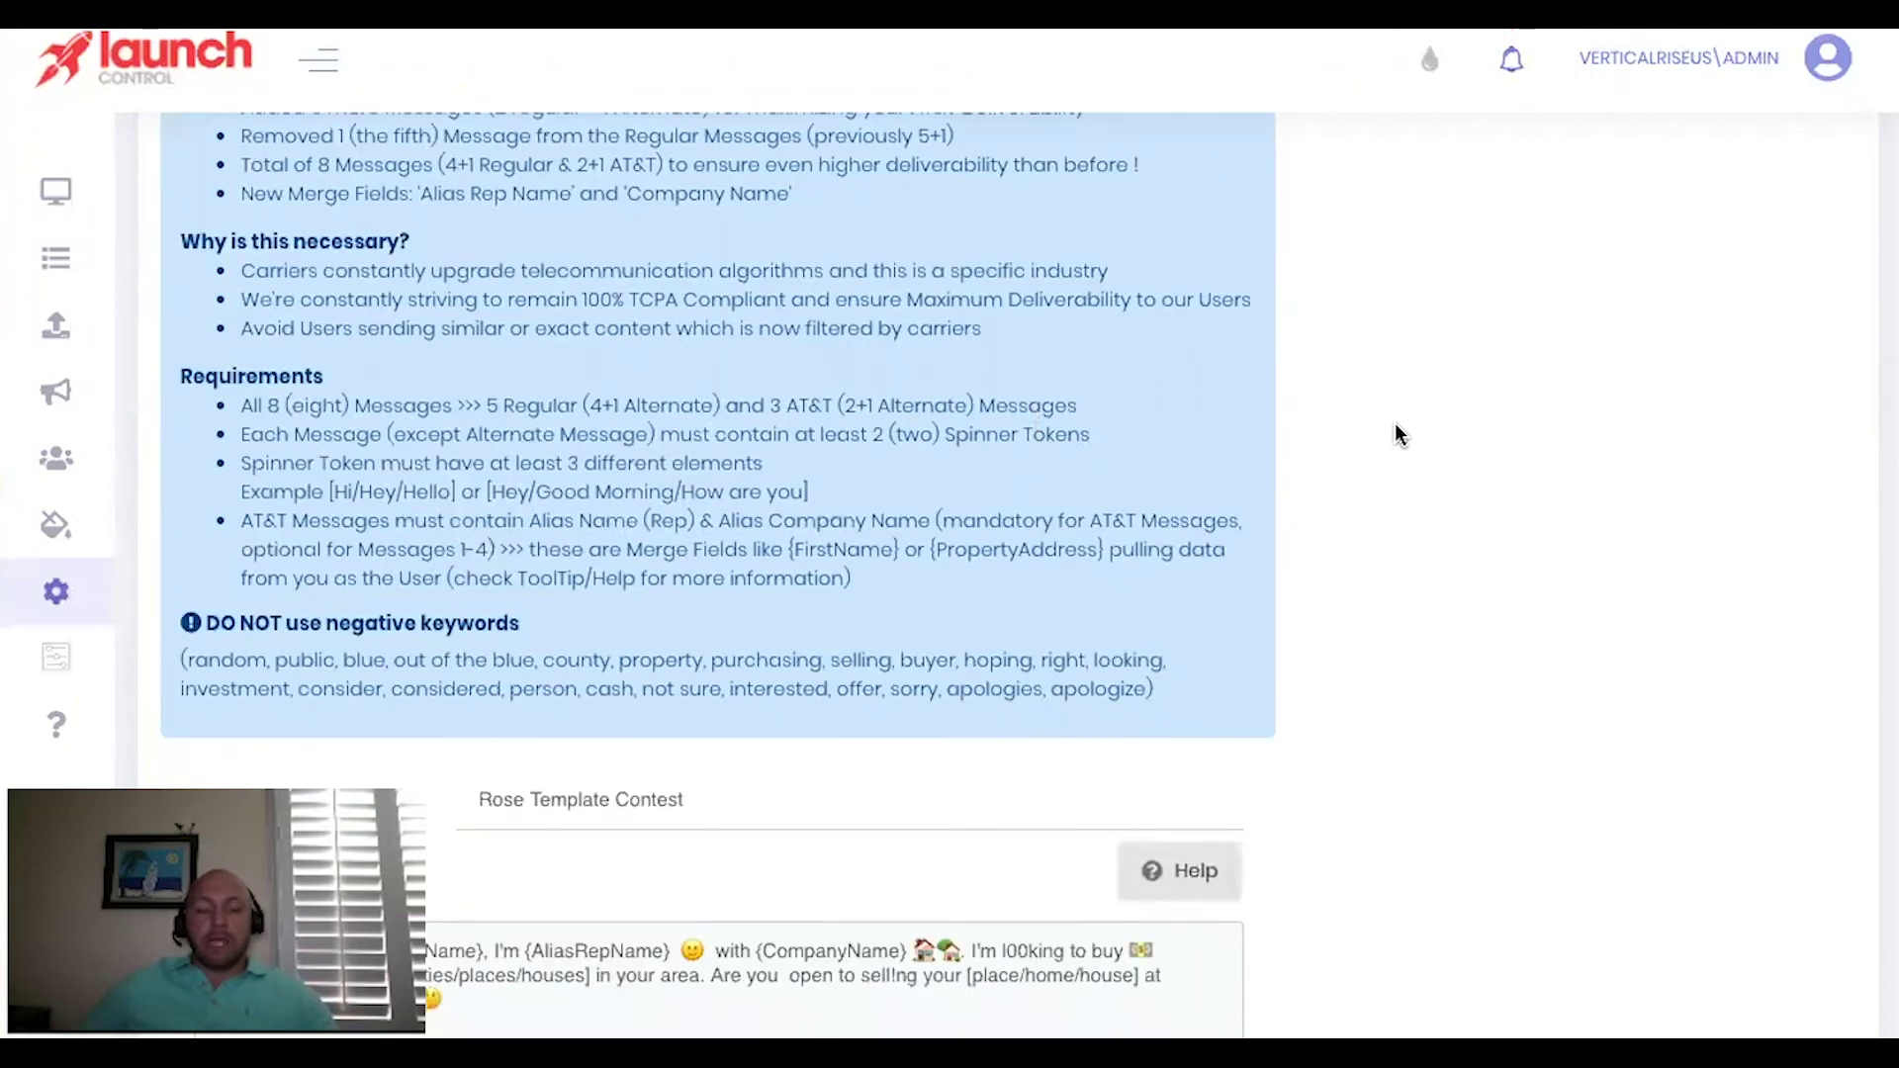
scroll(1398, 434, "down", 1)
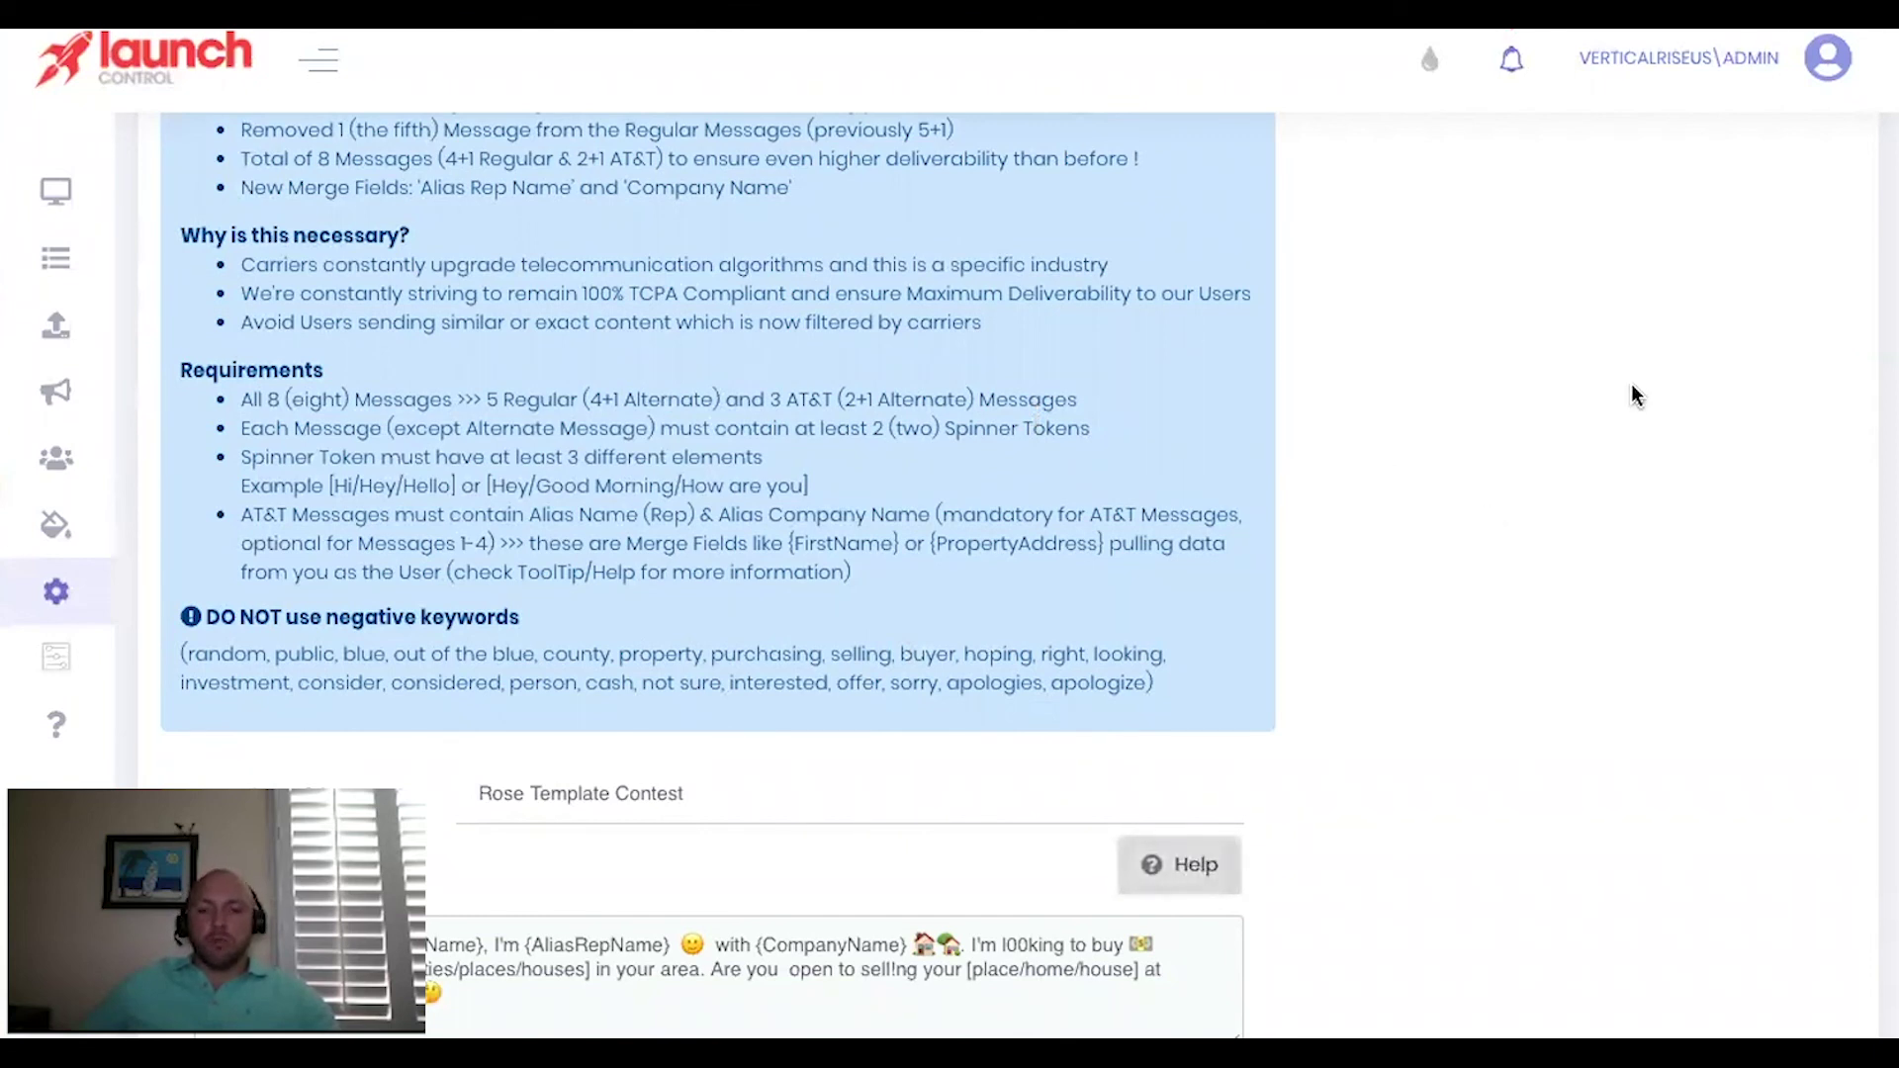
scroll(1537, 406, "down", 3)
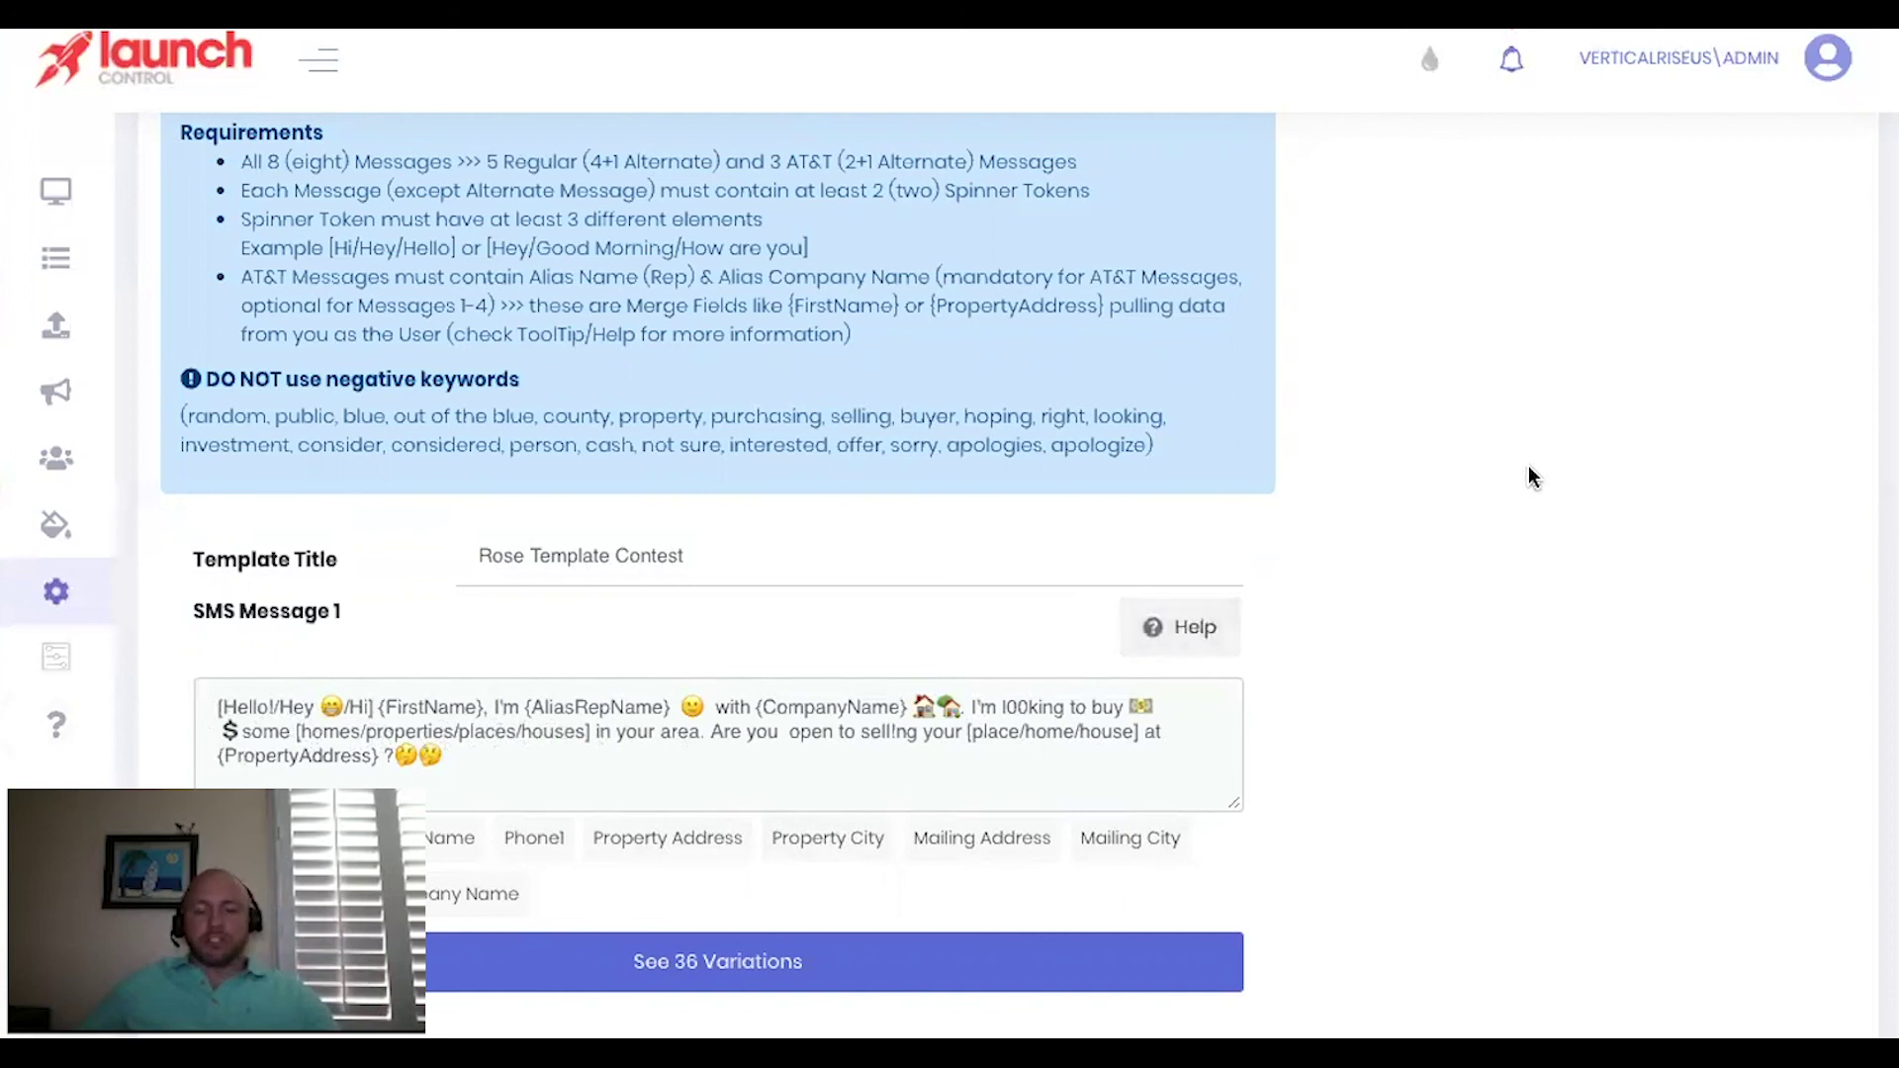
scroll(1483, 535, "down", 20)
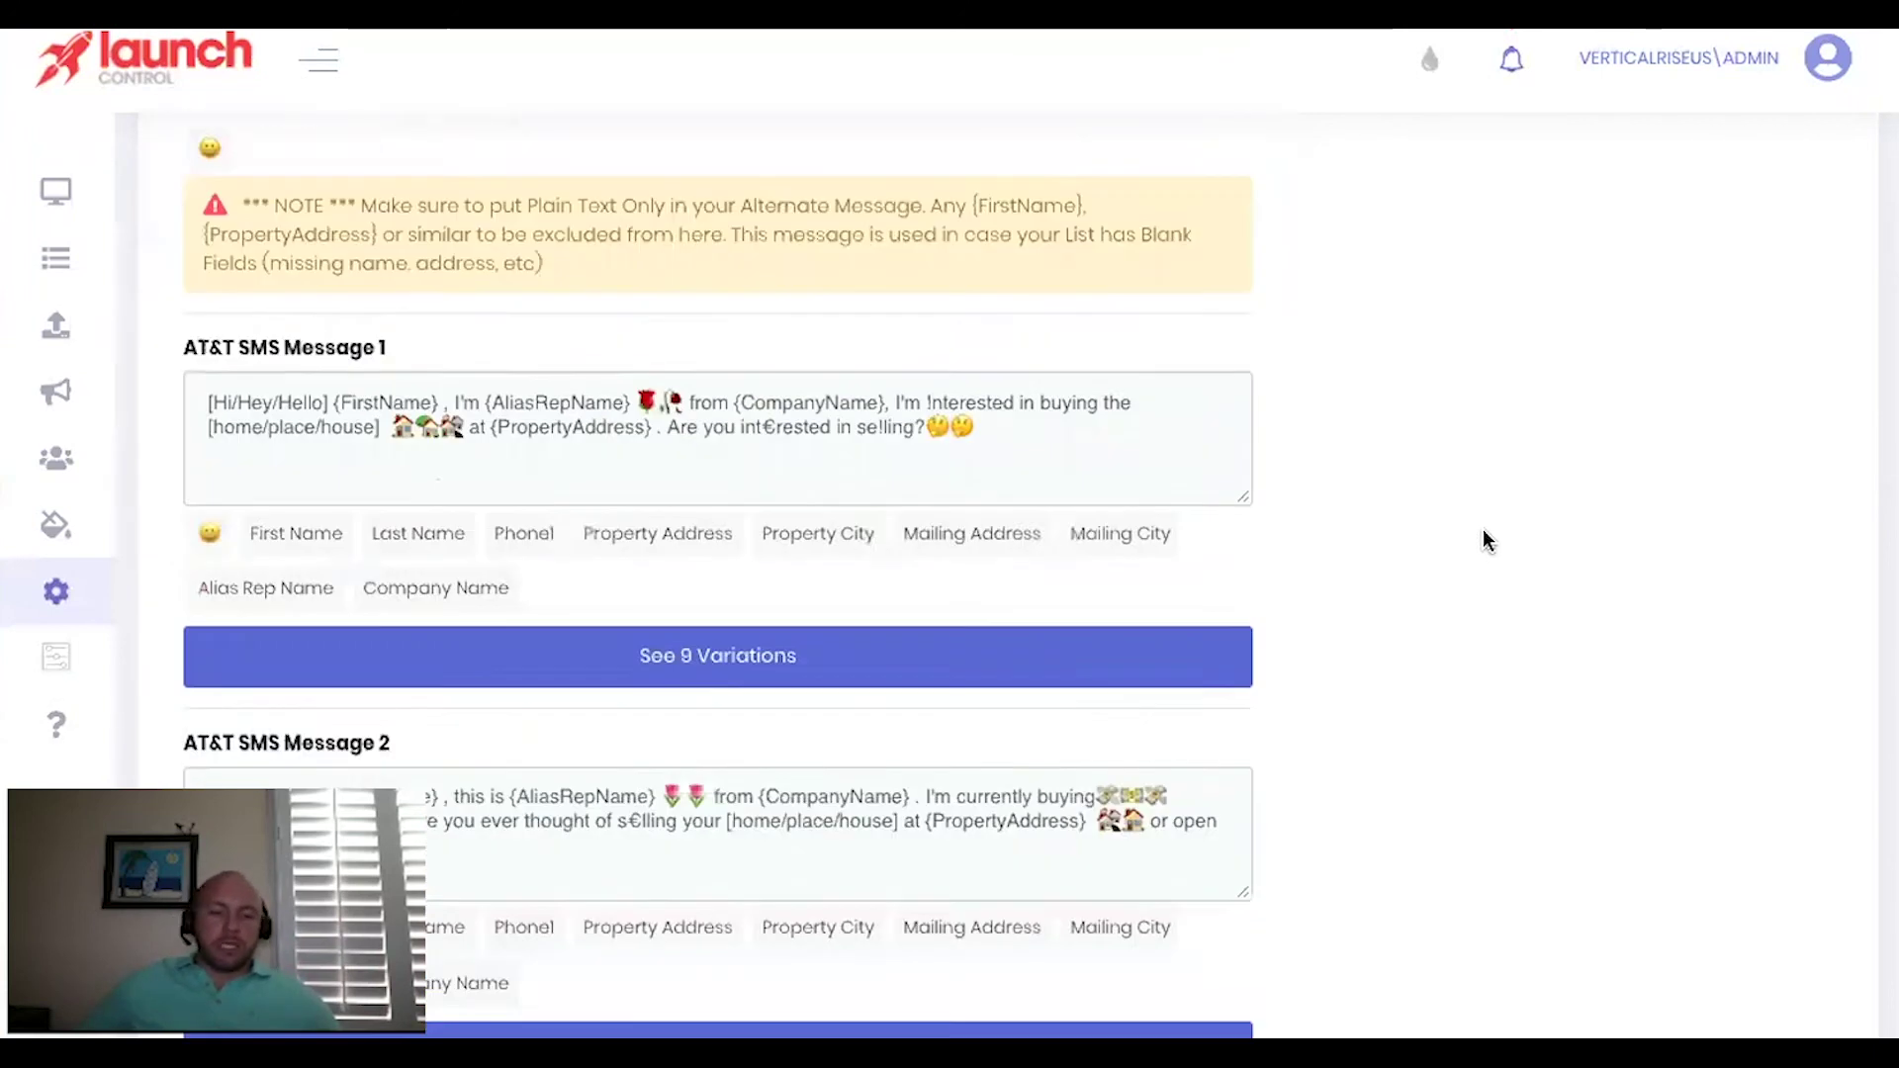
scroll(1477, 534, "down", 6)
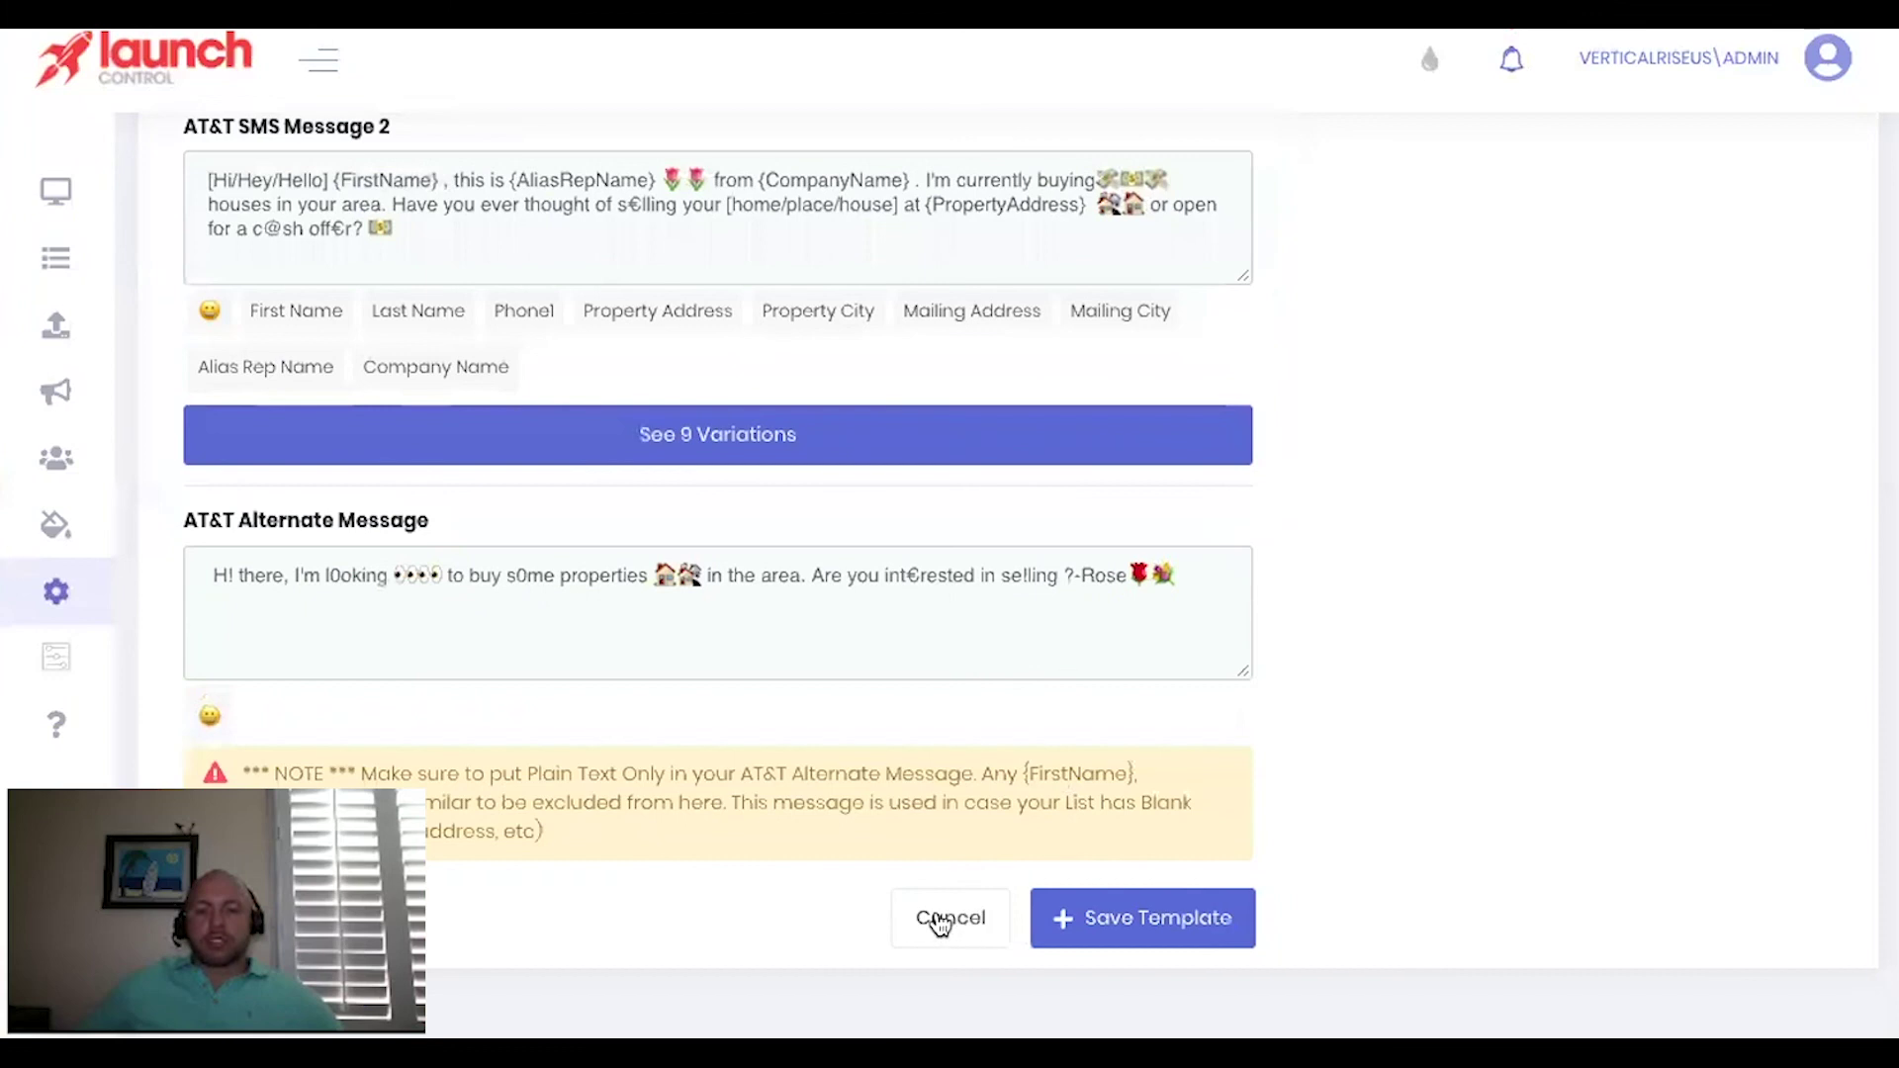
Step: Cancel the Edit Message Template form, leaving Rose Template Contest unsaved, and return to Message templates
left_click(940, 920)
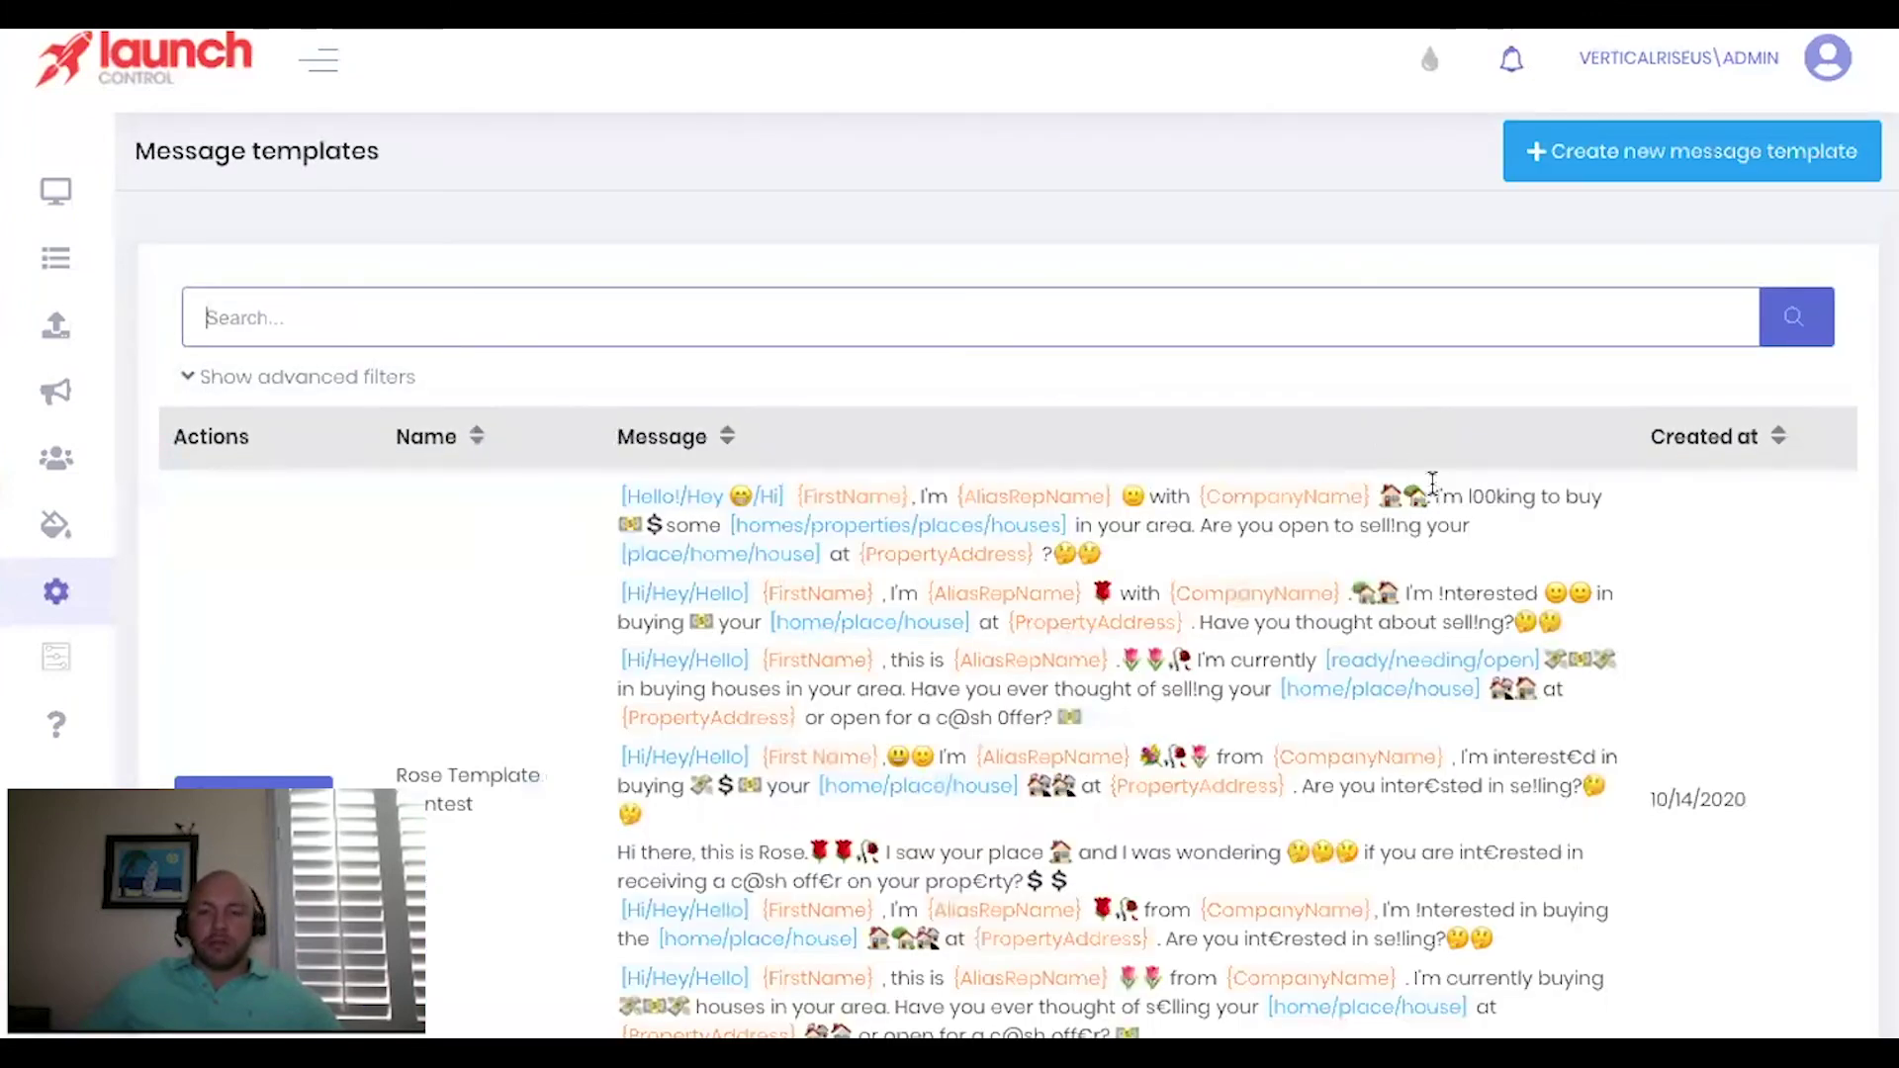